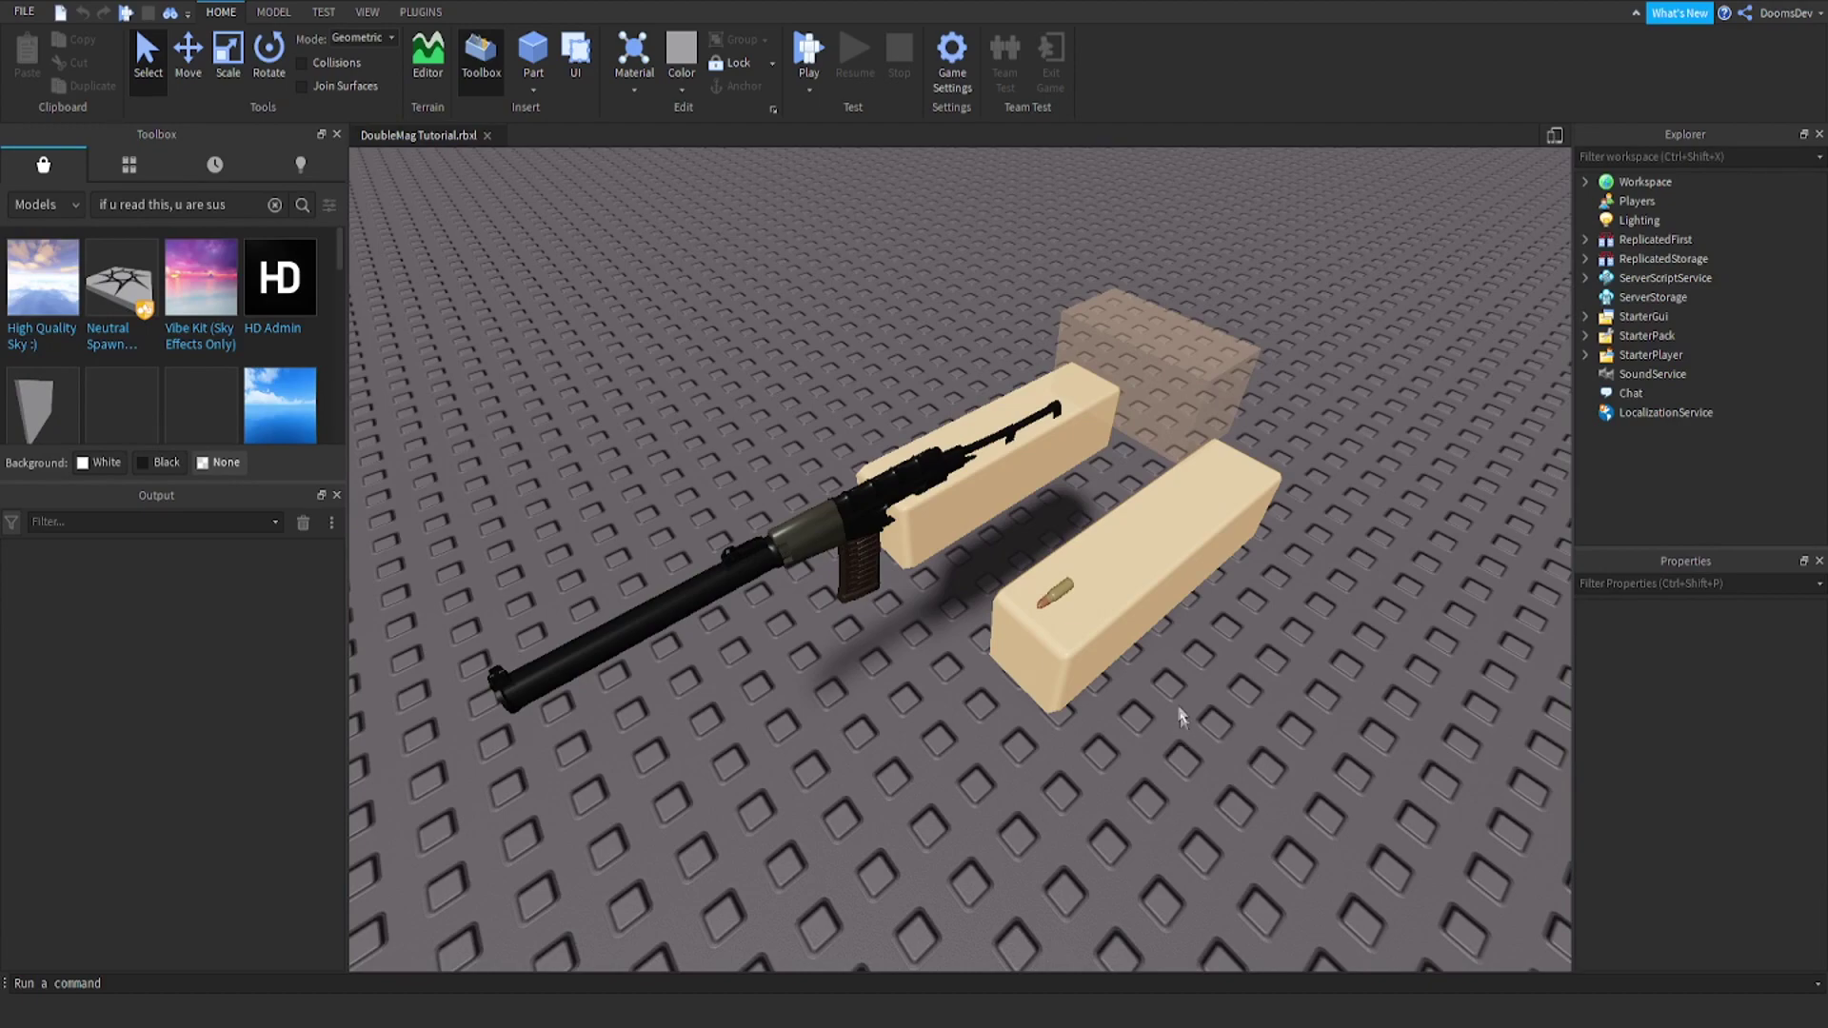
Examine the rifle with its attached magazine and the bullet model resting on the arm block
{"action": "right_click_drag", "start_coordinate": [1138, 619], "coordinate": [1138, 619]}
{"action": "key", "text": "s"}
{"action": "key", "text": "w"}
{"action": "key", "text": "a"}
{"action": "key", "text": "d"}
{"action": "key", "text": "s"}
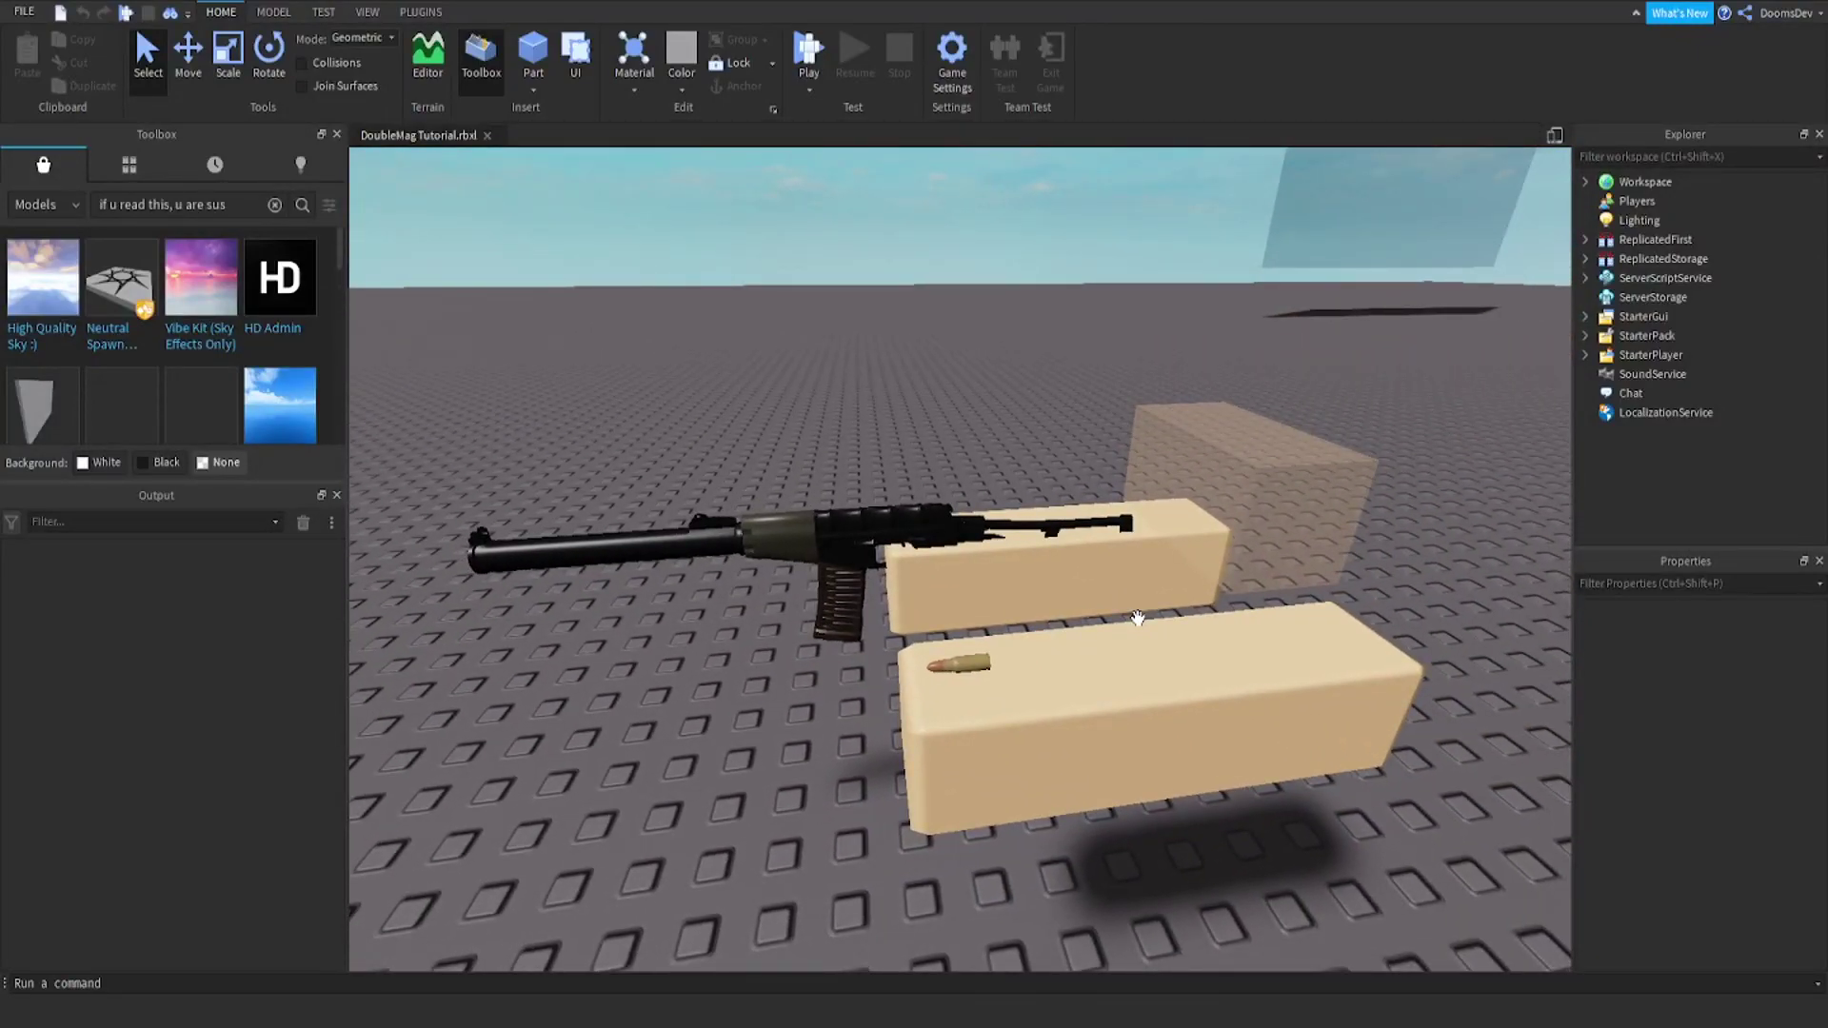
{"action": "right_click_drag", "start_coordinate": [1138, 619], "coordinate": [1138, 619]}
{"action": "key", "text": "a"}
{"action": "key", "text": "w"}
{"action": "key", "text": "w"}
{"action": "key", "text": "d"}
{"action": "key", "text": "s"}
{"action": "right_click_drag", "start_coordinate": [840, 417], "coordinate": [840, 417]}
{"action": "key", "text": "e"}
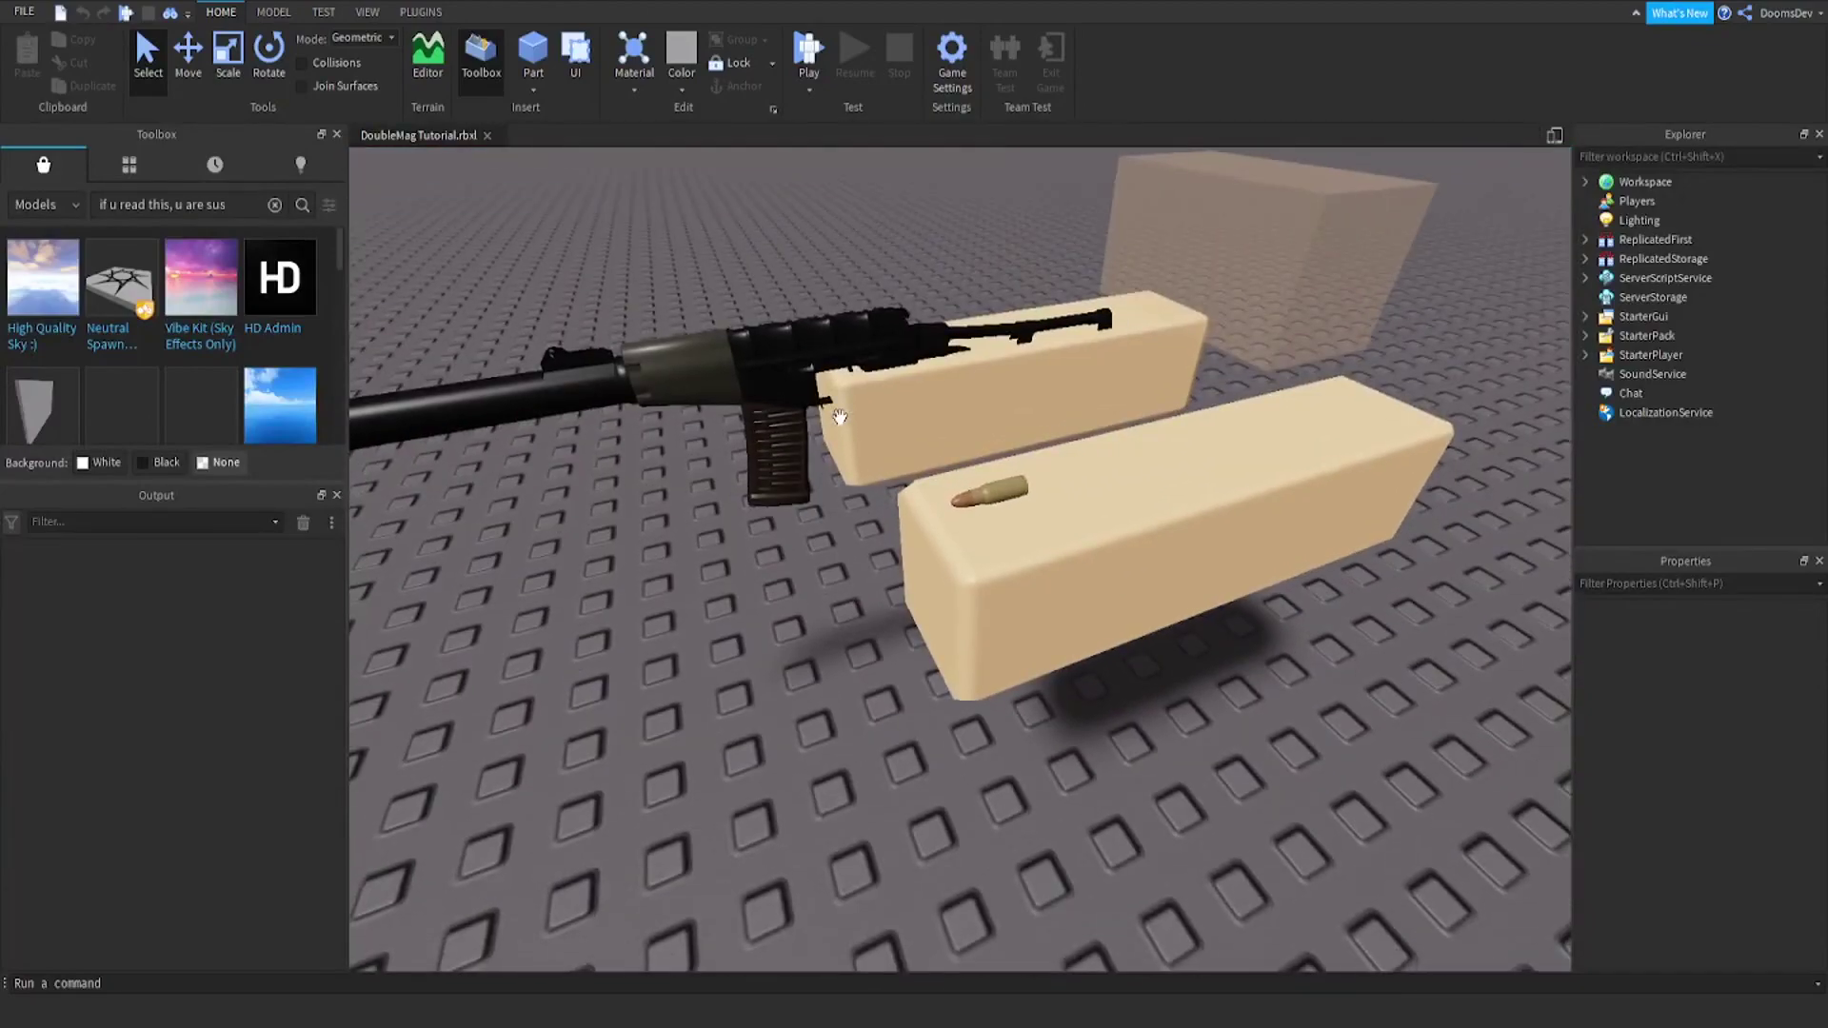
{"action": "scroll", "coordinate": [856, 416], "scroll_direction": "down", "scroll_amount": 5}
{"action": "key", "text": "d"}
{"action": "right_click_drag", "start_coordinate": [987, 478], "coordinate": [988, 478]}
{"action": "scroll", "coordinate": [976, 540], "scroll_direction": "up", "scroll_amount": 10}
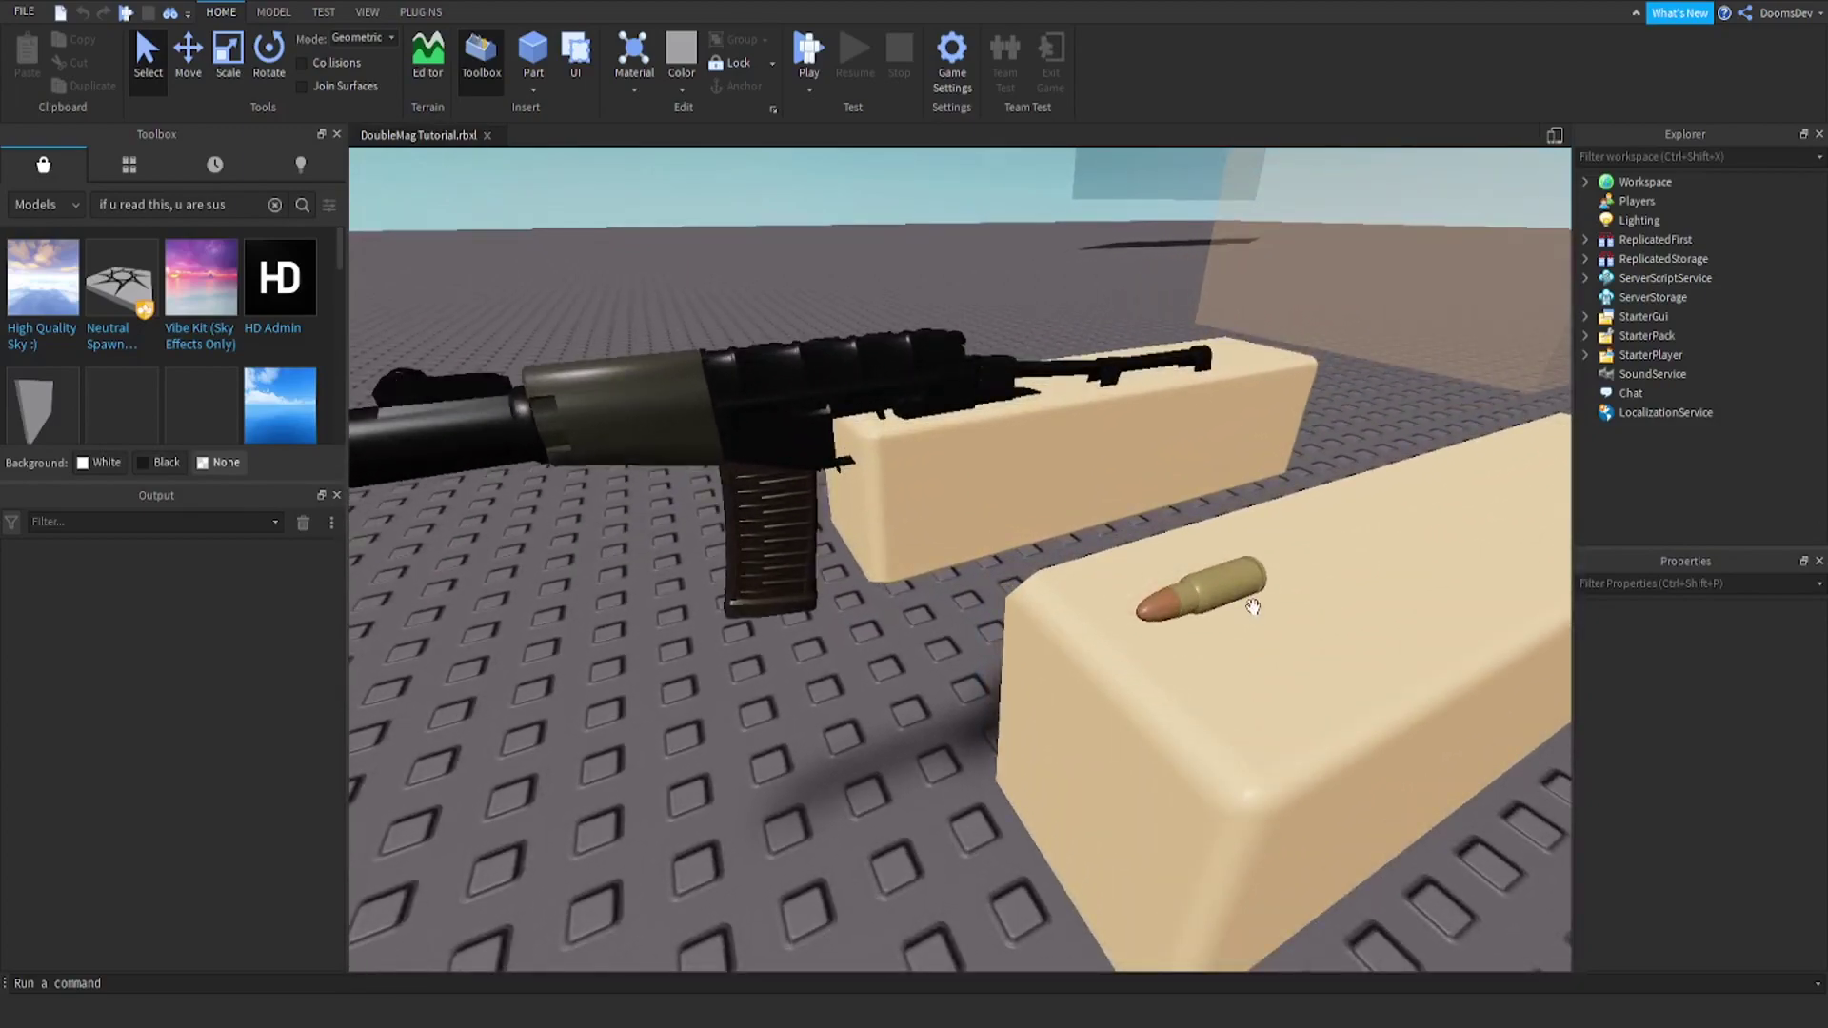
Duplicate the rifle's Mag part inside the AS VAL model and rename the copy Mag2
{"action": "key", "text": "a"}
{"action": "right_click_drag", "start_coordinate": [1220, 596], "coordinate": [1209, 602]}
{"action": "key", "text": "w"}
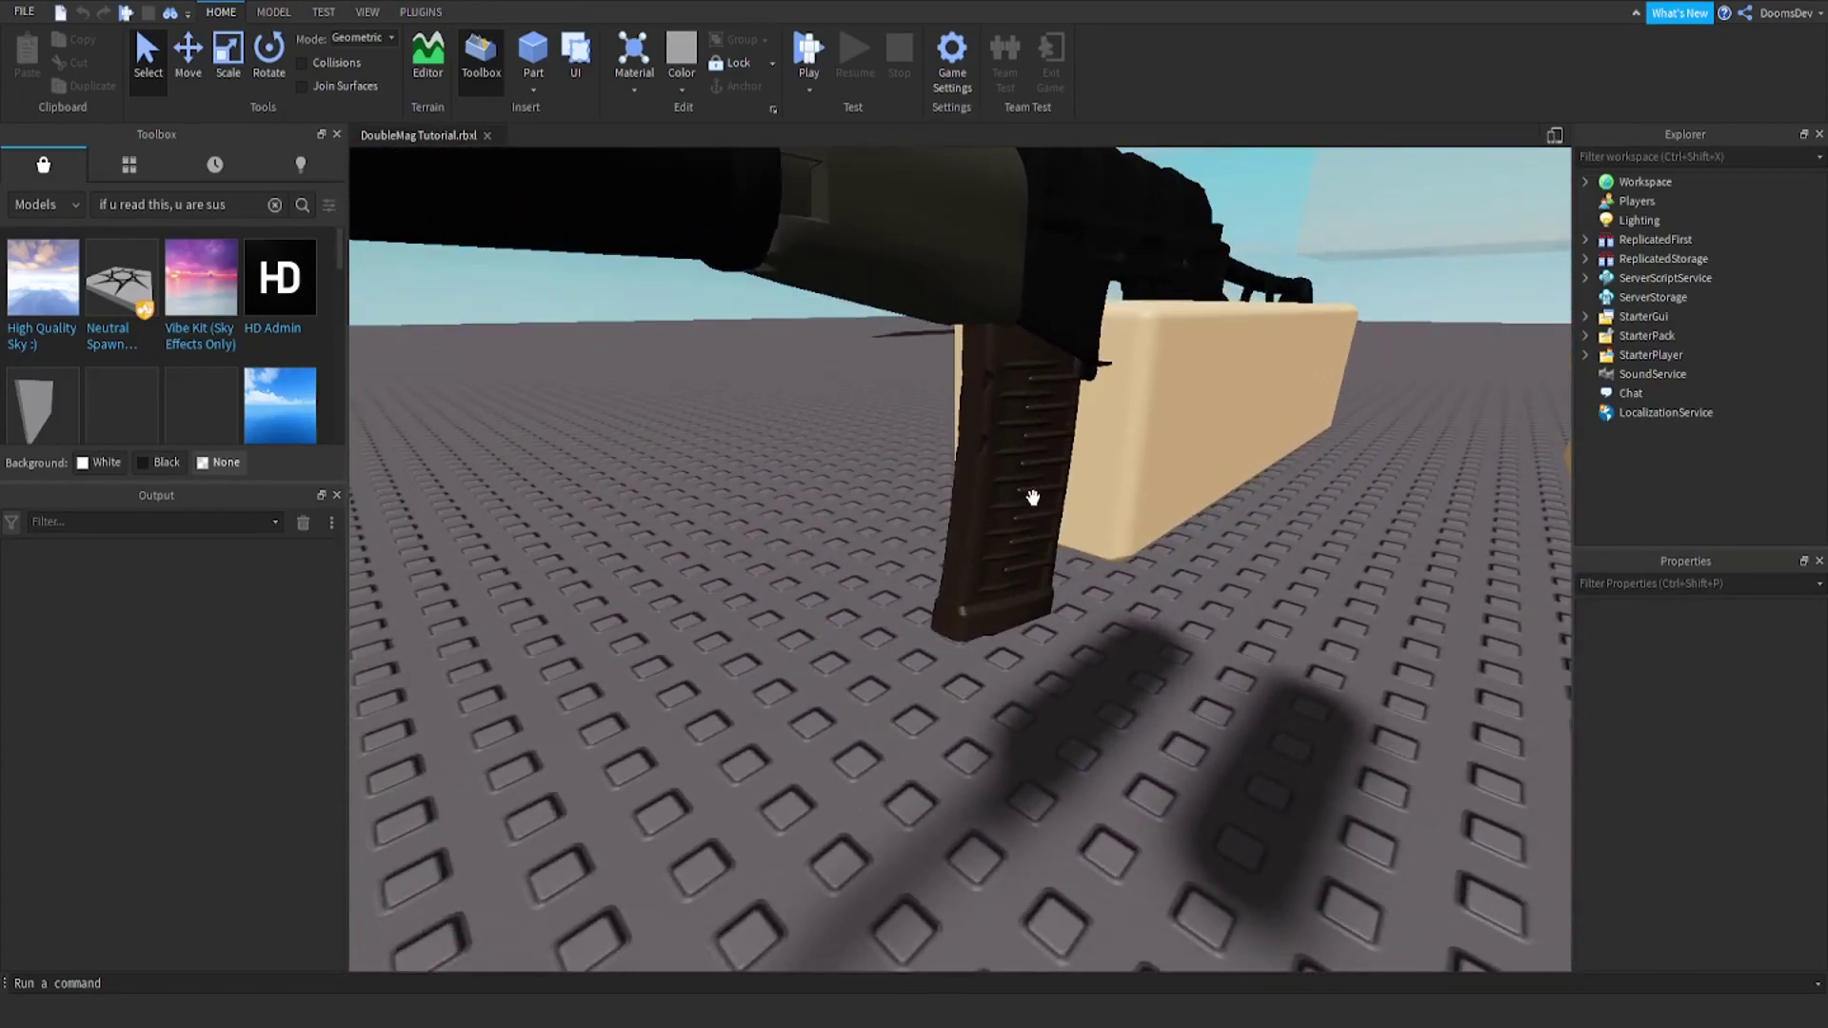
{"action": "left_click", "coordinate": [1026, 454]}
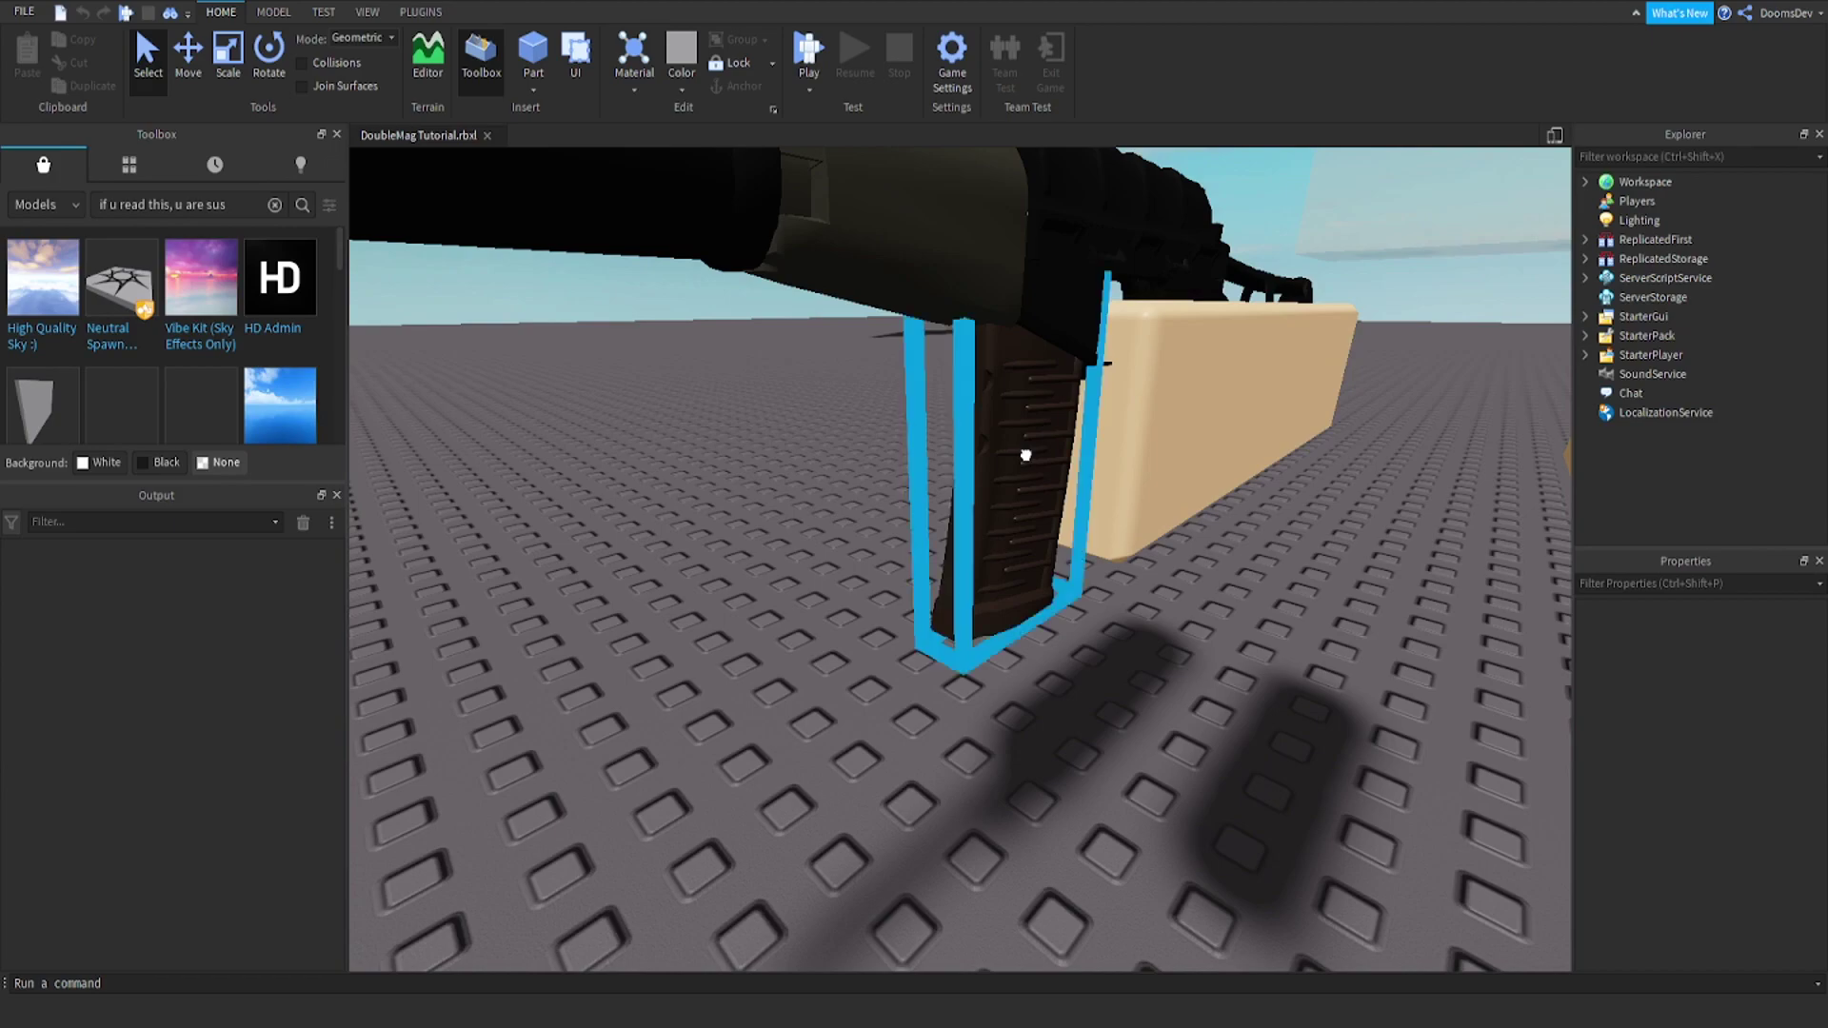
{"action": "scroll", "coordinate": [1027, 454], "scroll_direction": "down", "scroll_amount": 8}
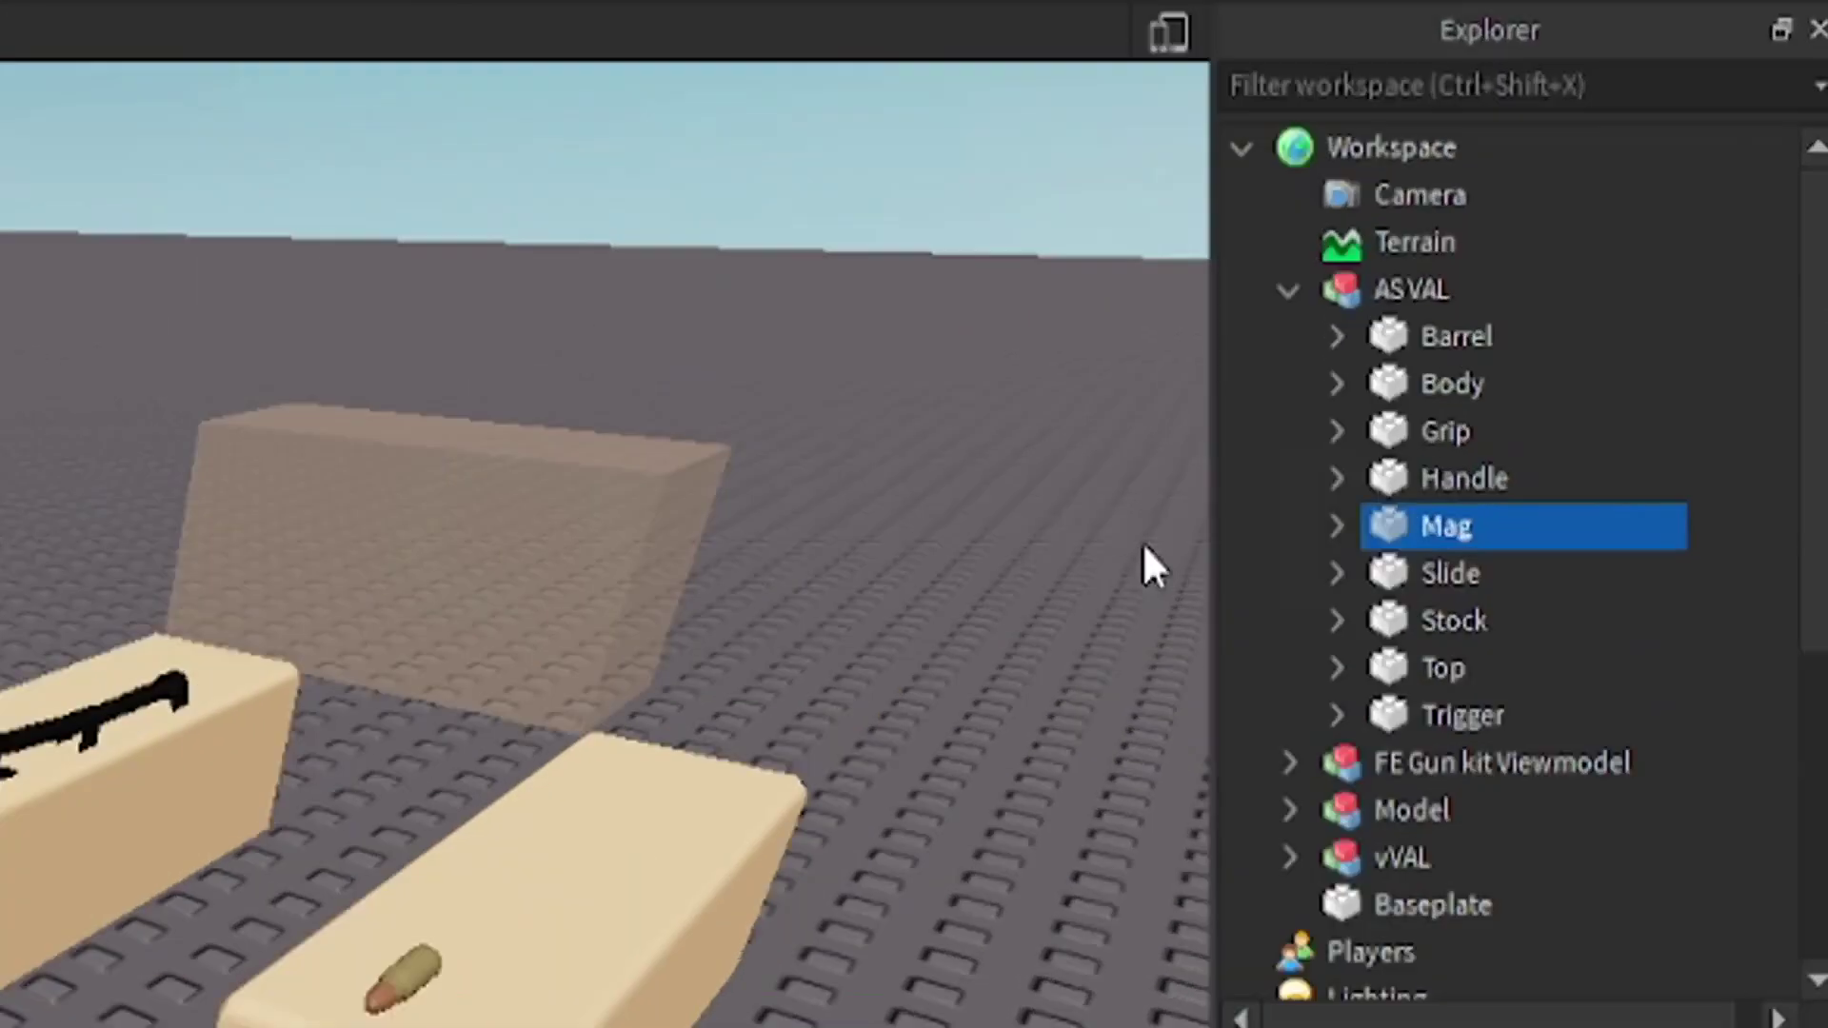
{"action": "key", "text": "ctrl+d"}
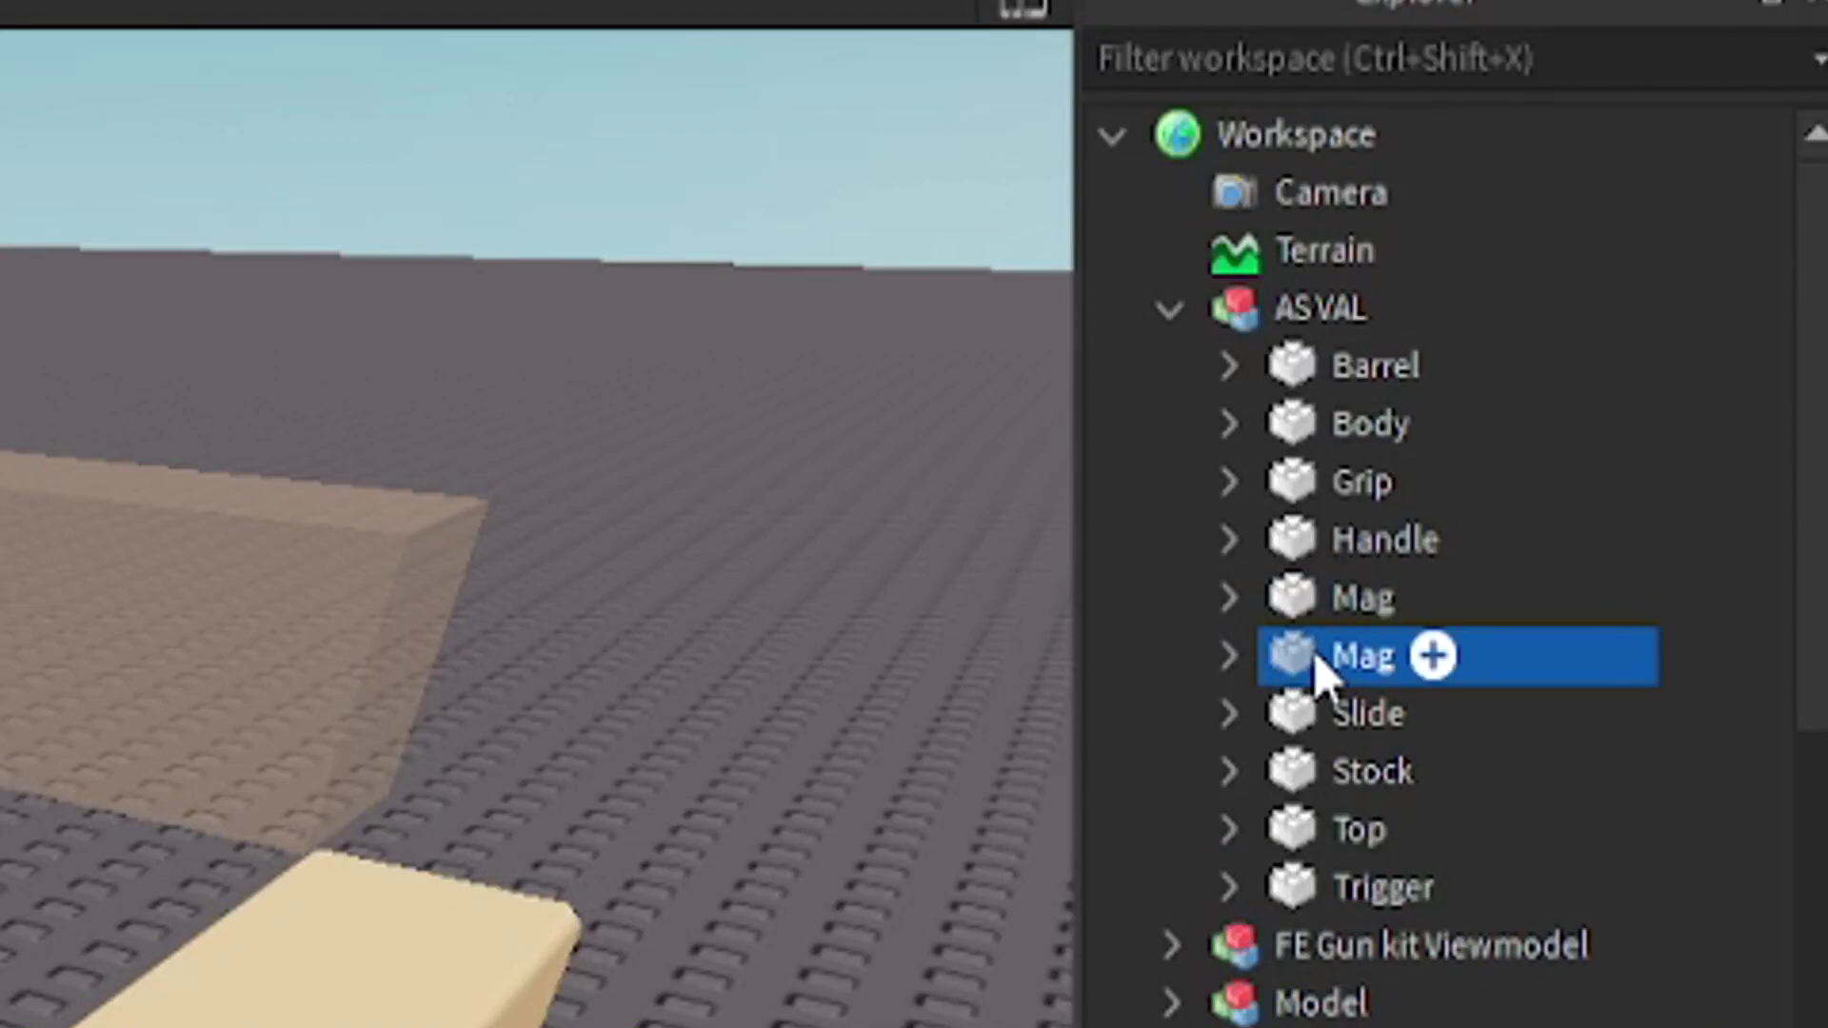
{"action": "key", "text": "F2"}
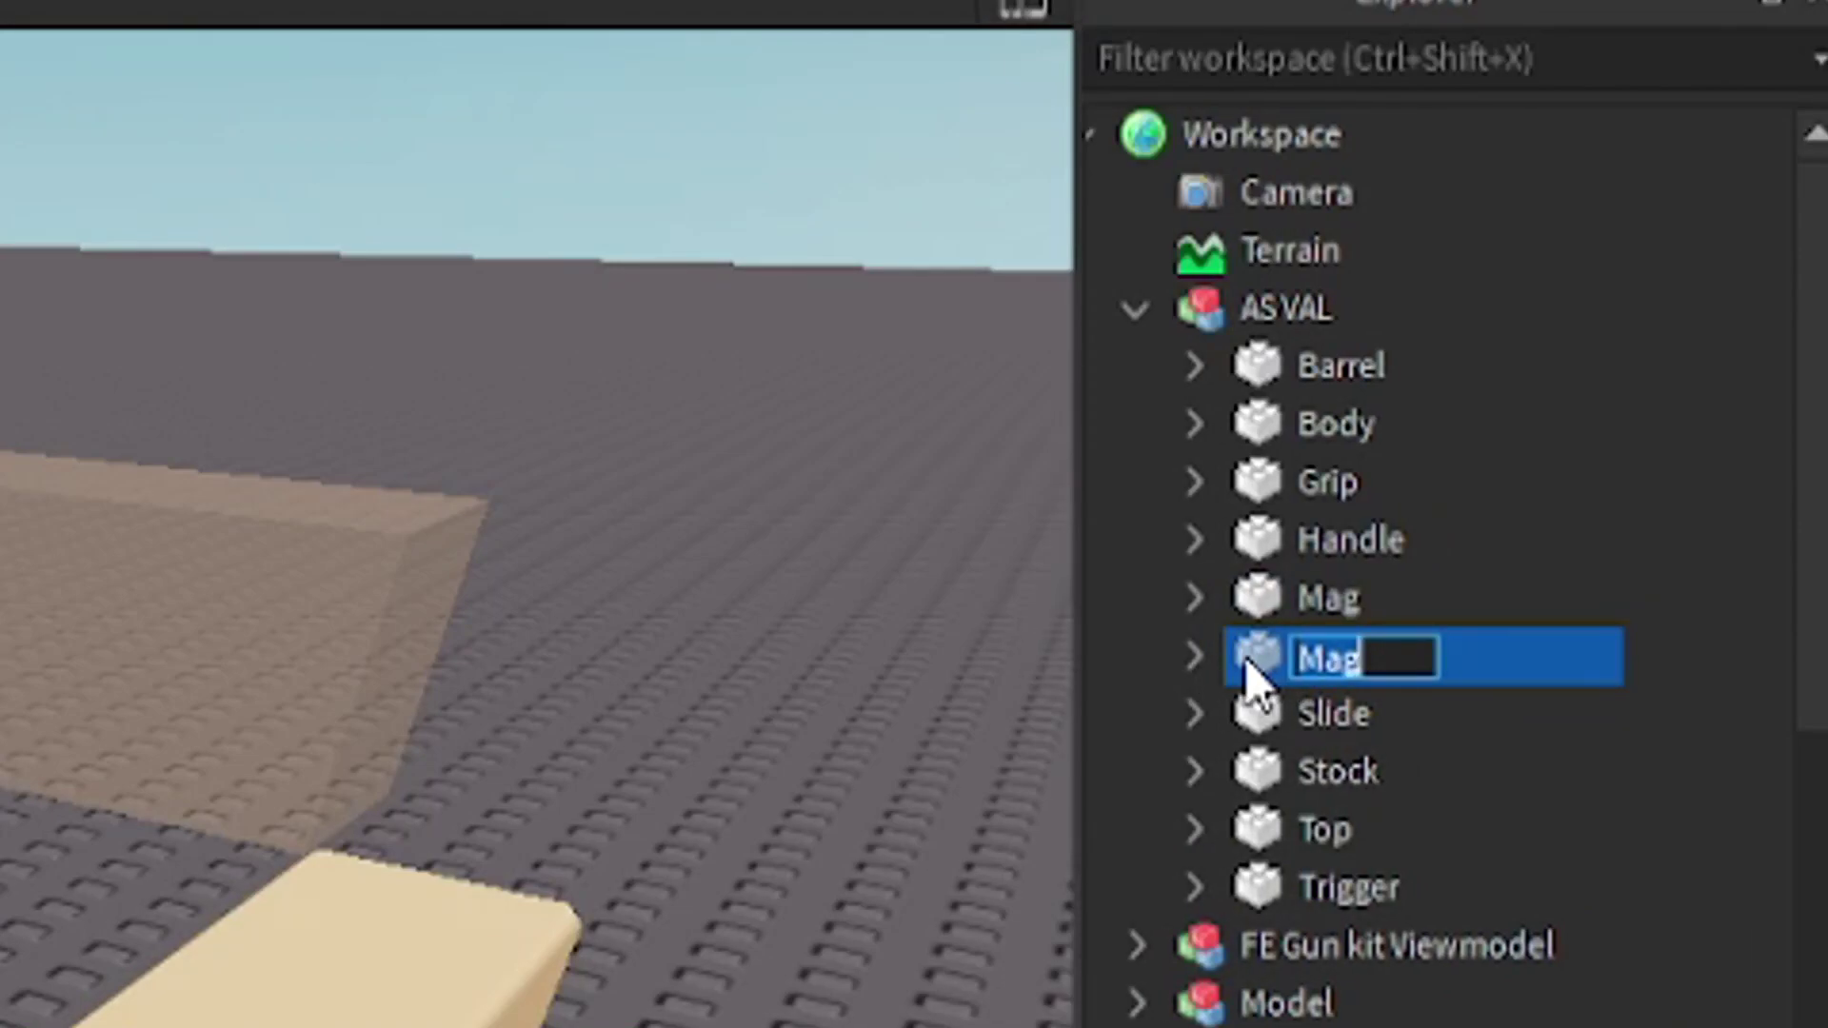
{"action": "type", "text": "2"}
{"action": "key", "text": "Return"}
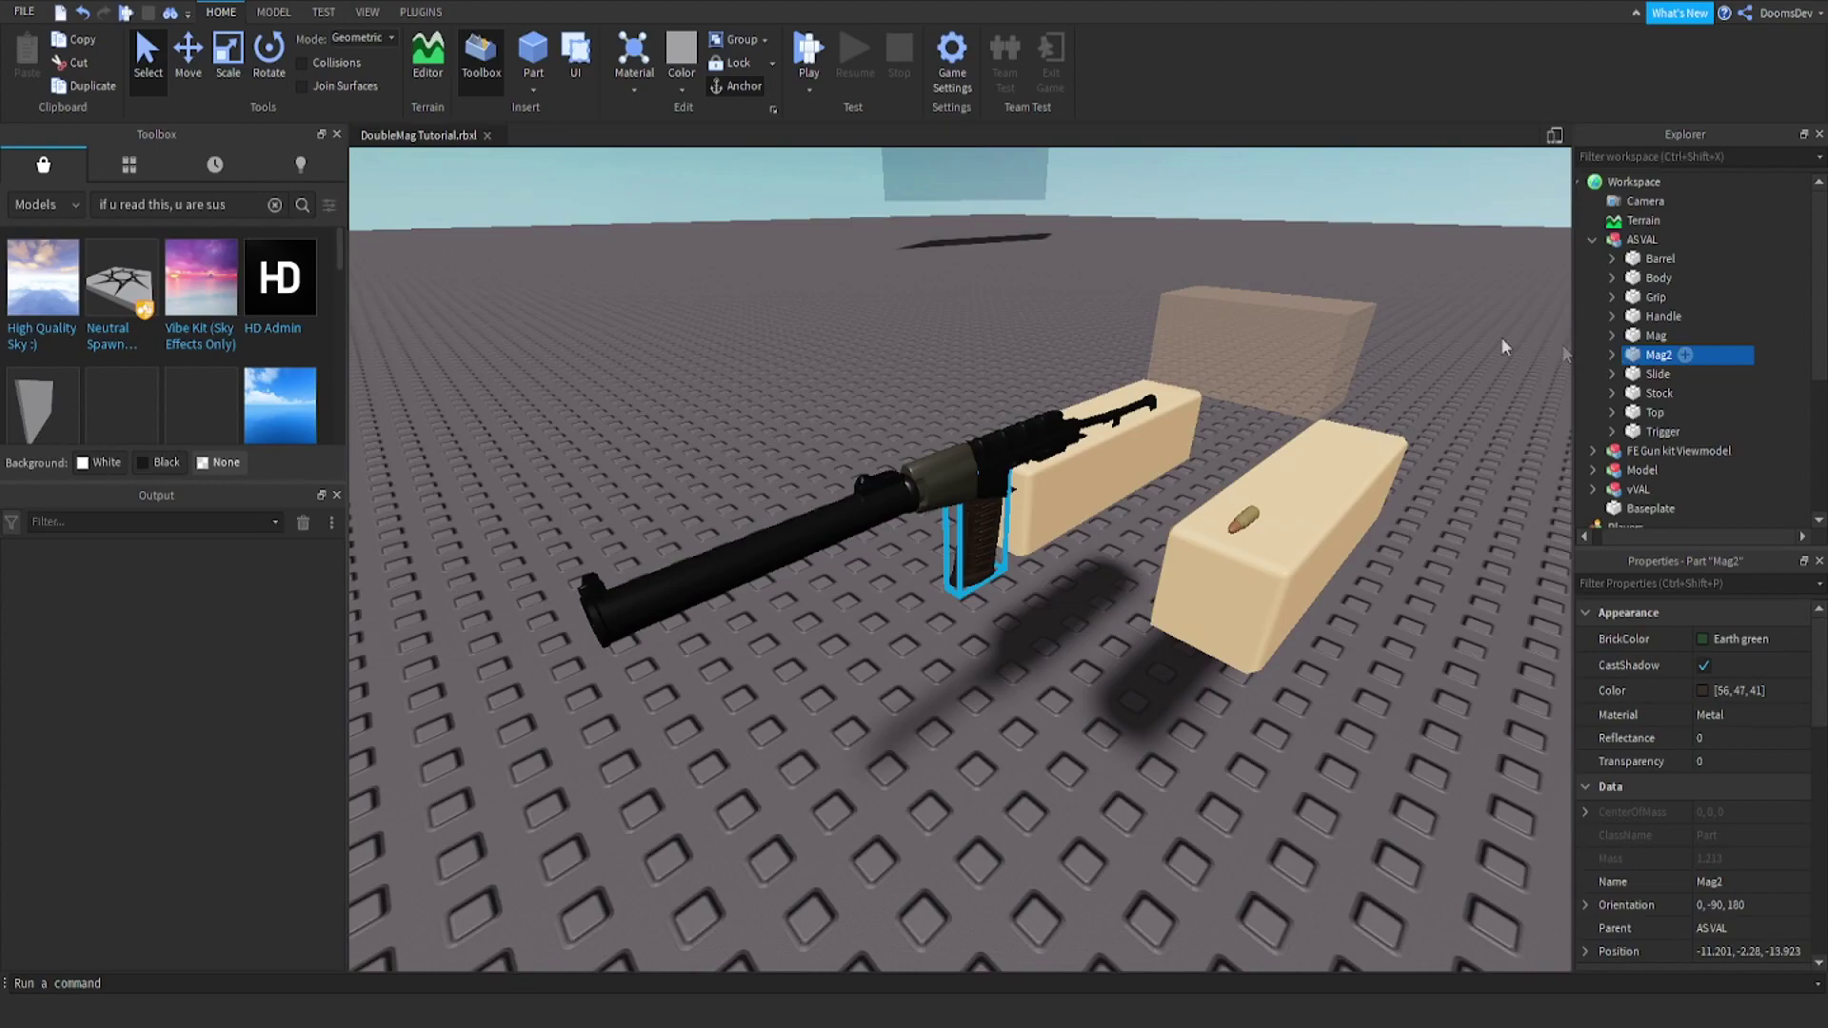
Move Mag2 sideways out of the rifle to Z about -12.311, leaving it beside the original magazine
{"action": "left_click", "coordinate": [188, 82]}
{"action": "right_click_drag", "start_coordinate": [1114, 547], "coordinate": [949, 536]}
{"action": "left_click_drag", "start_coordinate": [864, 525], "coordinate": [1042, 545]}
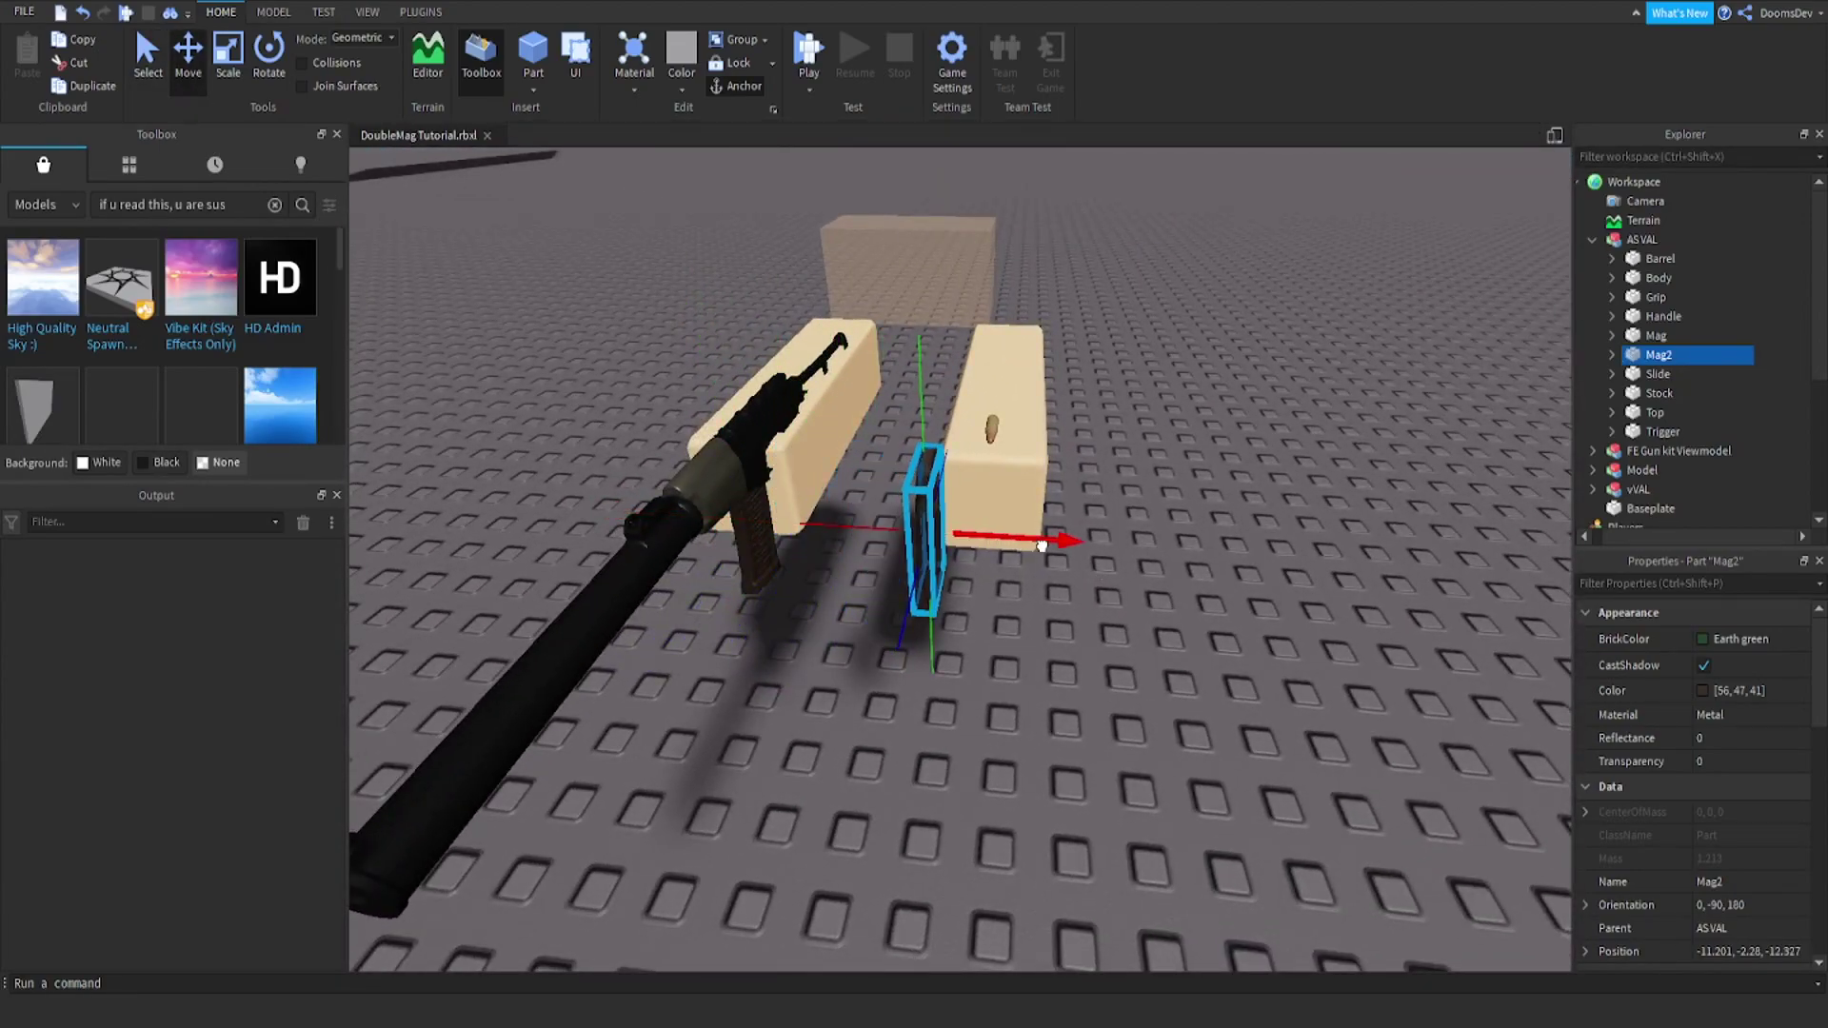
{"action": "scroll", "coordinate": [1107, 397], "scroll_direction": "down", "scroll_amount": 2}
{"action": "scroll", "coordinate": [1106, 397], "scroll_direction": "up", "scroll_amount": 6}
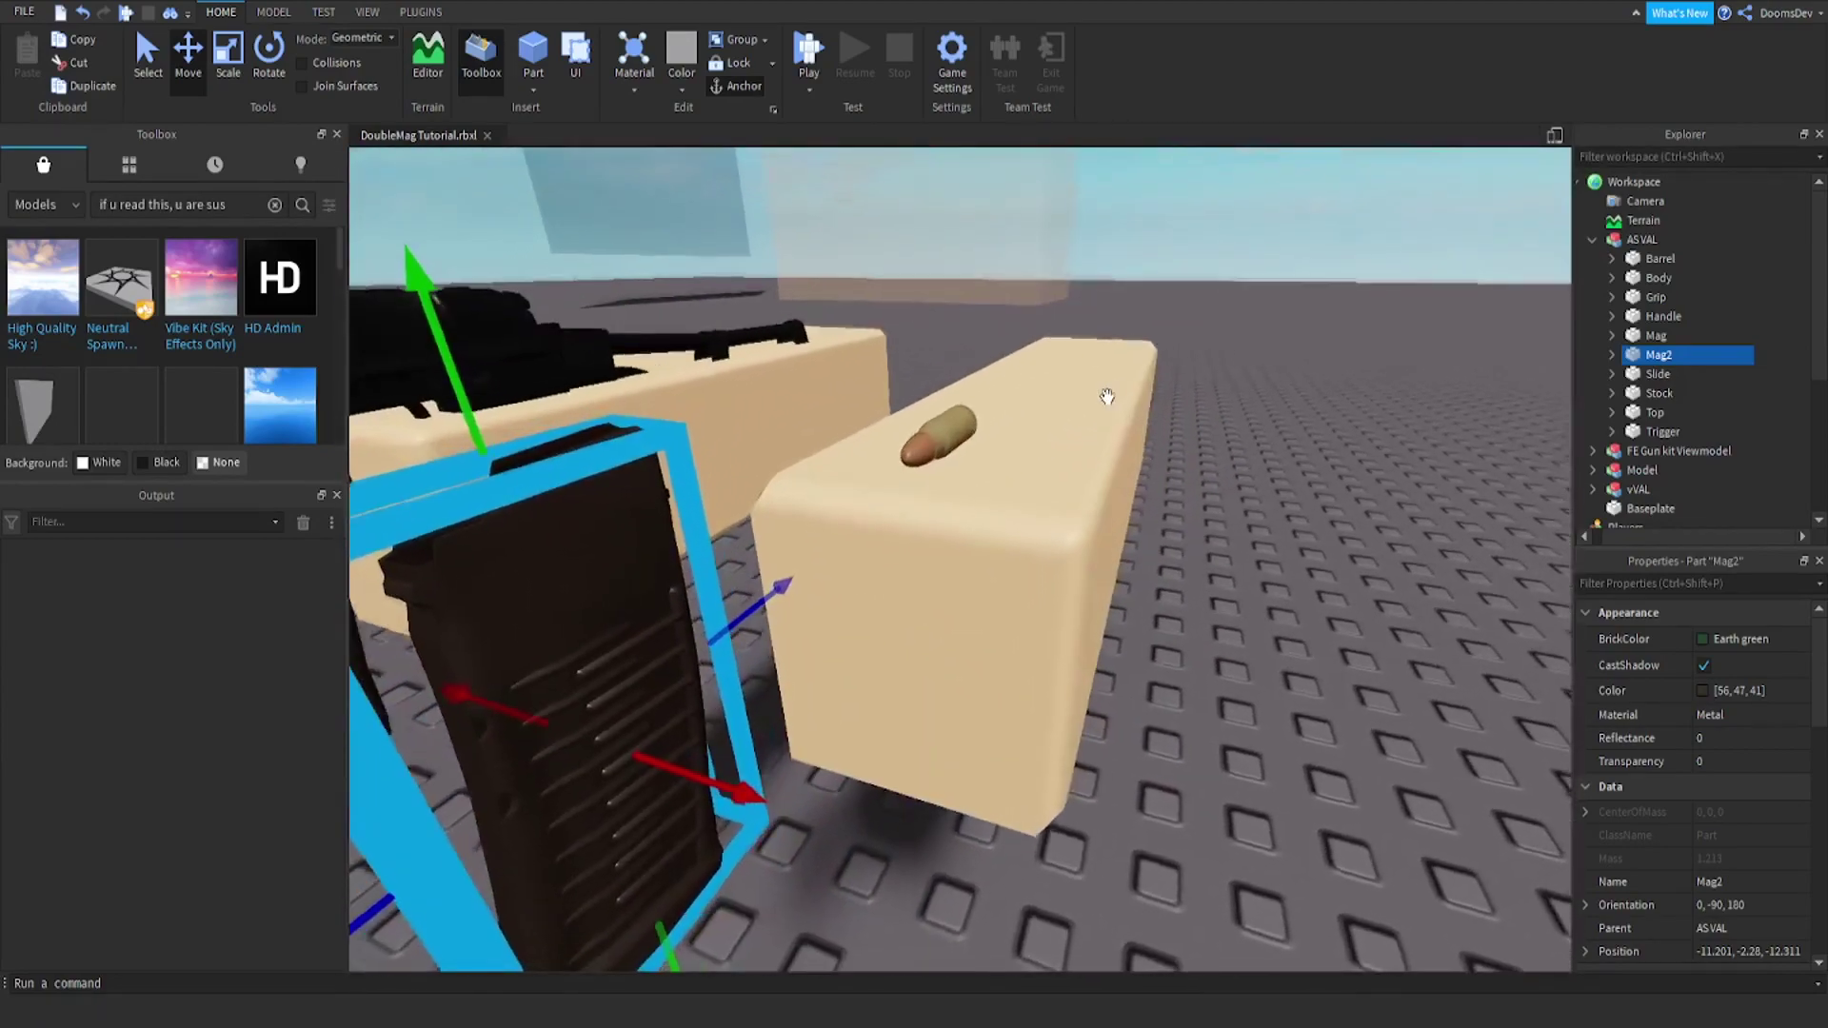
Copy the Position value of the Mag2 part
{"action": "right_click_drag", "start_coordinate": [1106, 397], "coordinate": [1107, 398]}
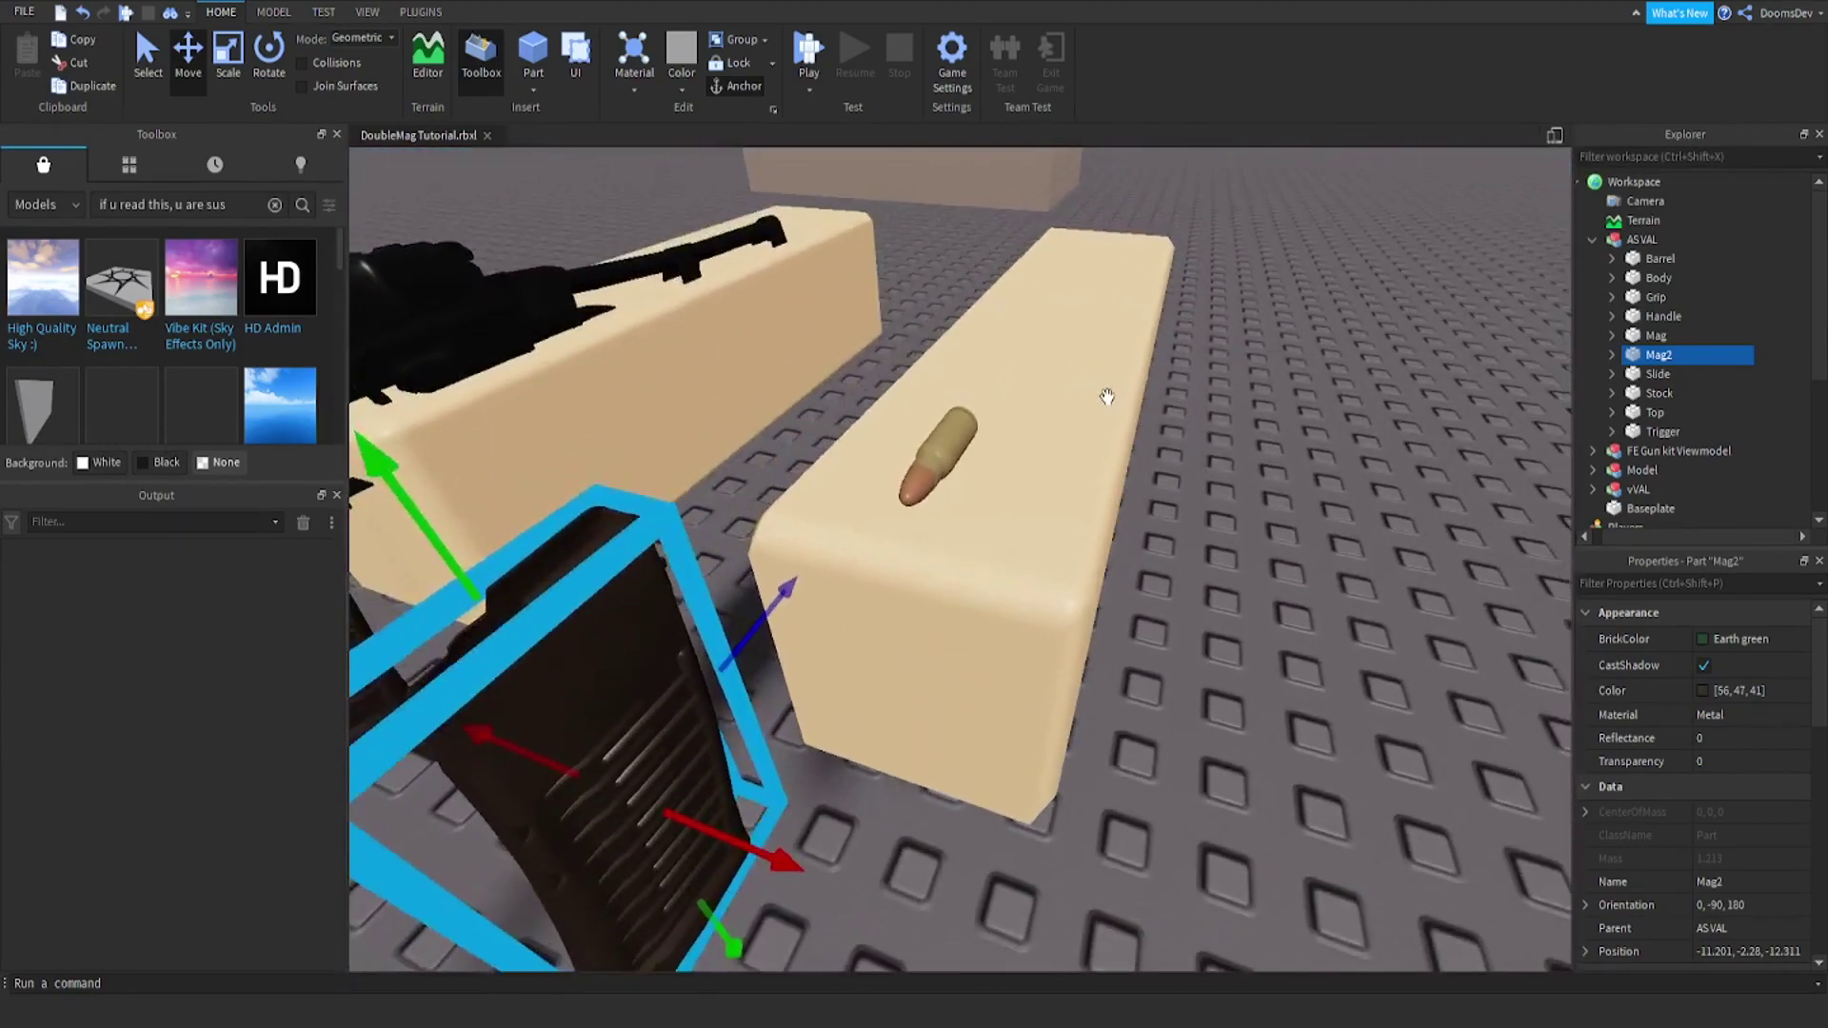
{"action": "left_click", "coordinate": [938, 451]}
{"action": "right_click_drag", "start_coordinate": [1139, 400], "coordinate": [1160, 393]}
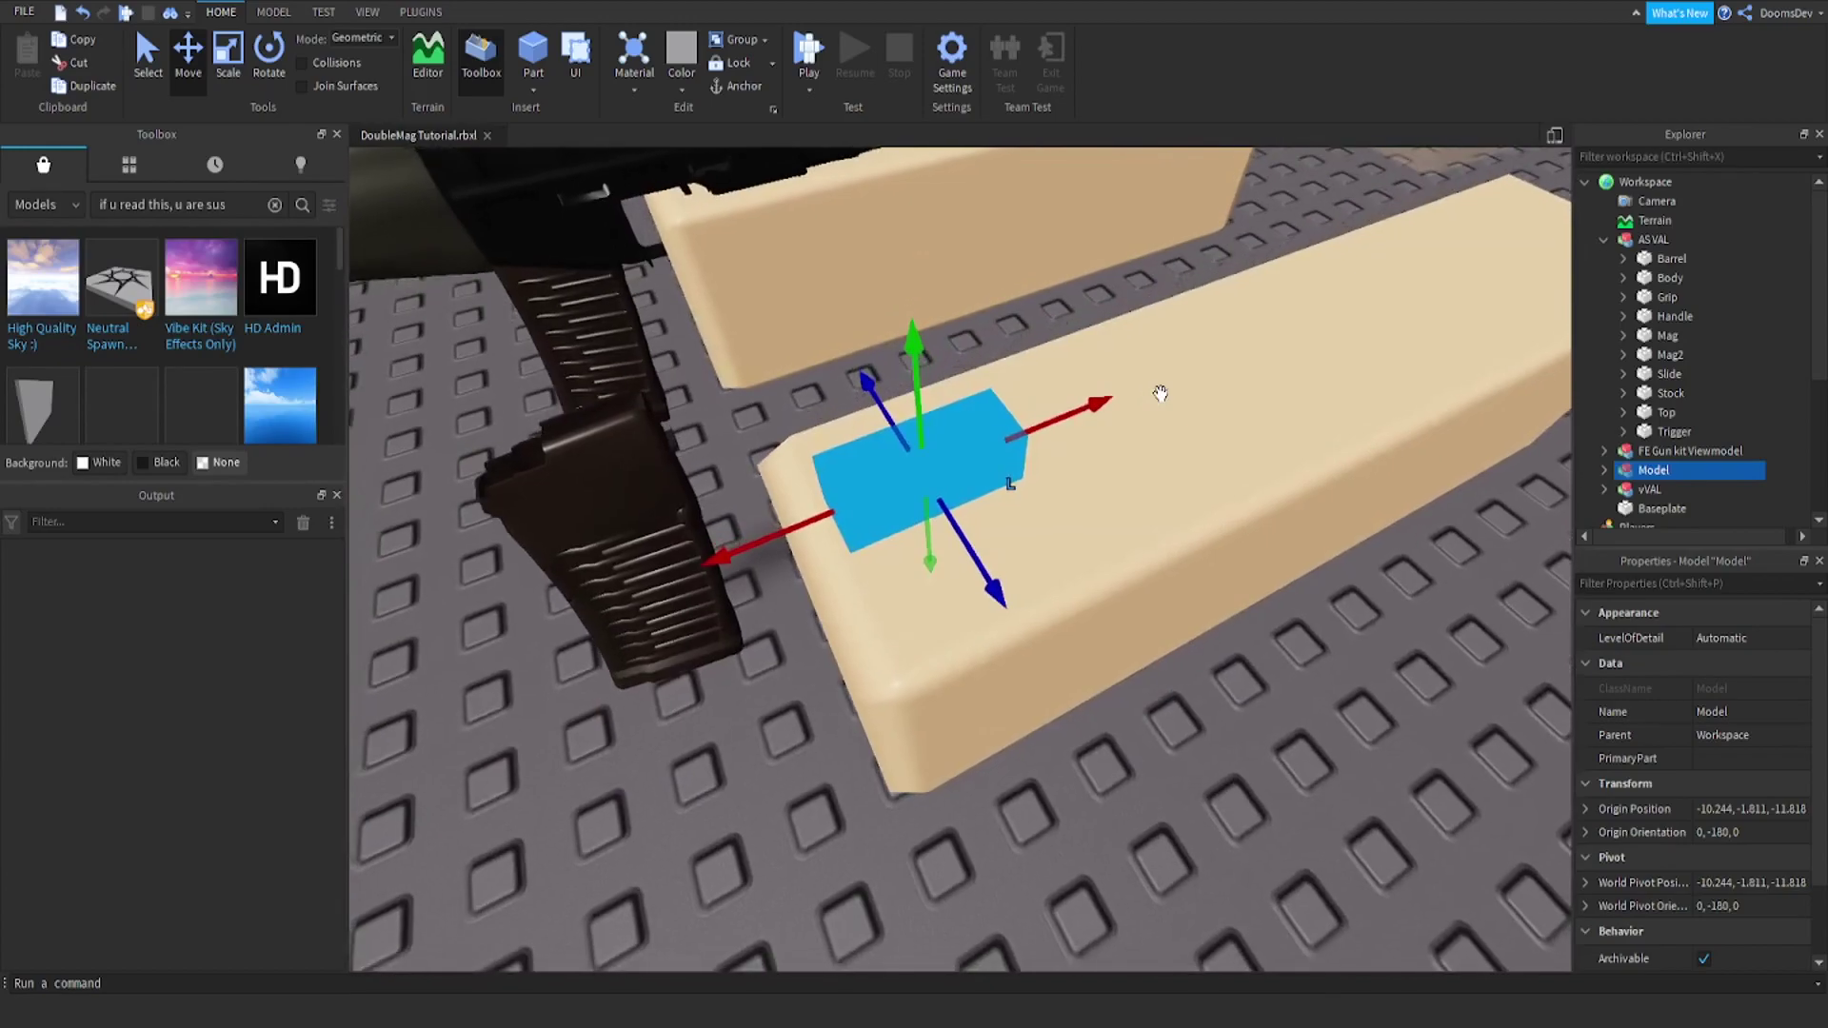
{"action": "right_click_drag", "start_coordinate": [619, 441], "coordinate": [620, 441]}
{"action": "right_click_drag", "start_coordinate": [779, 596], "coordinate": [1070, 549]}
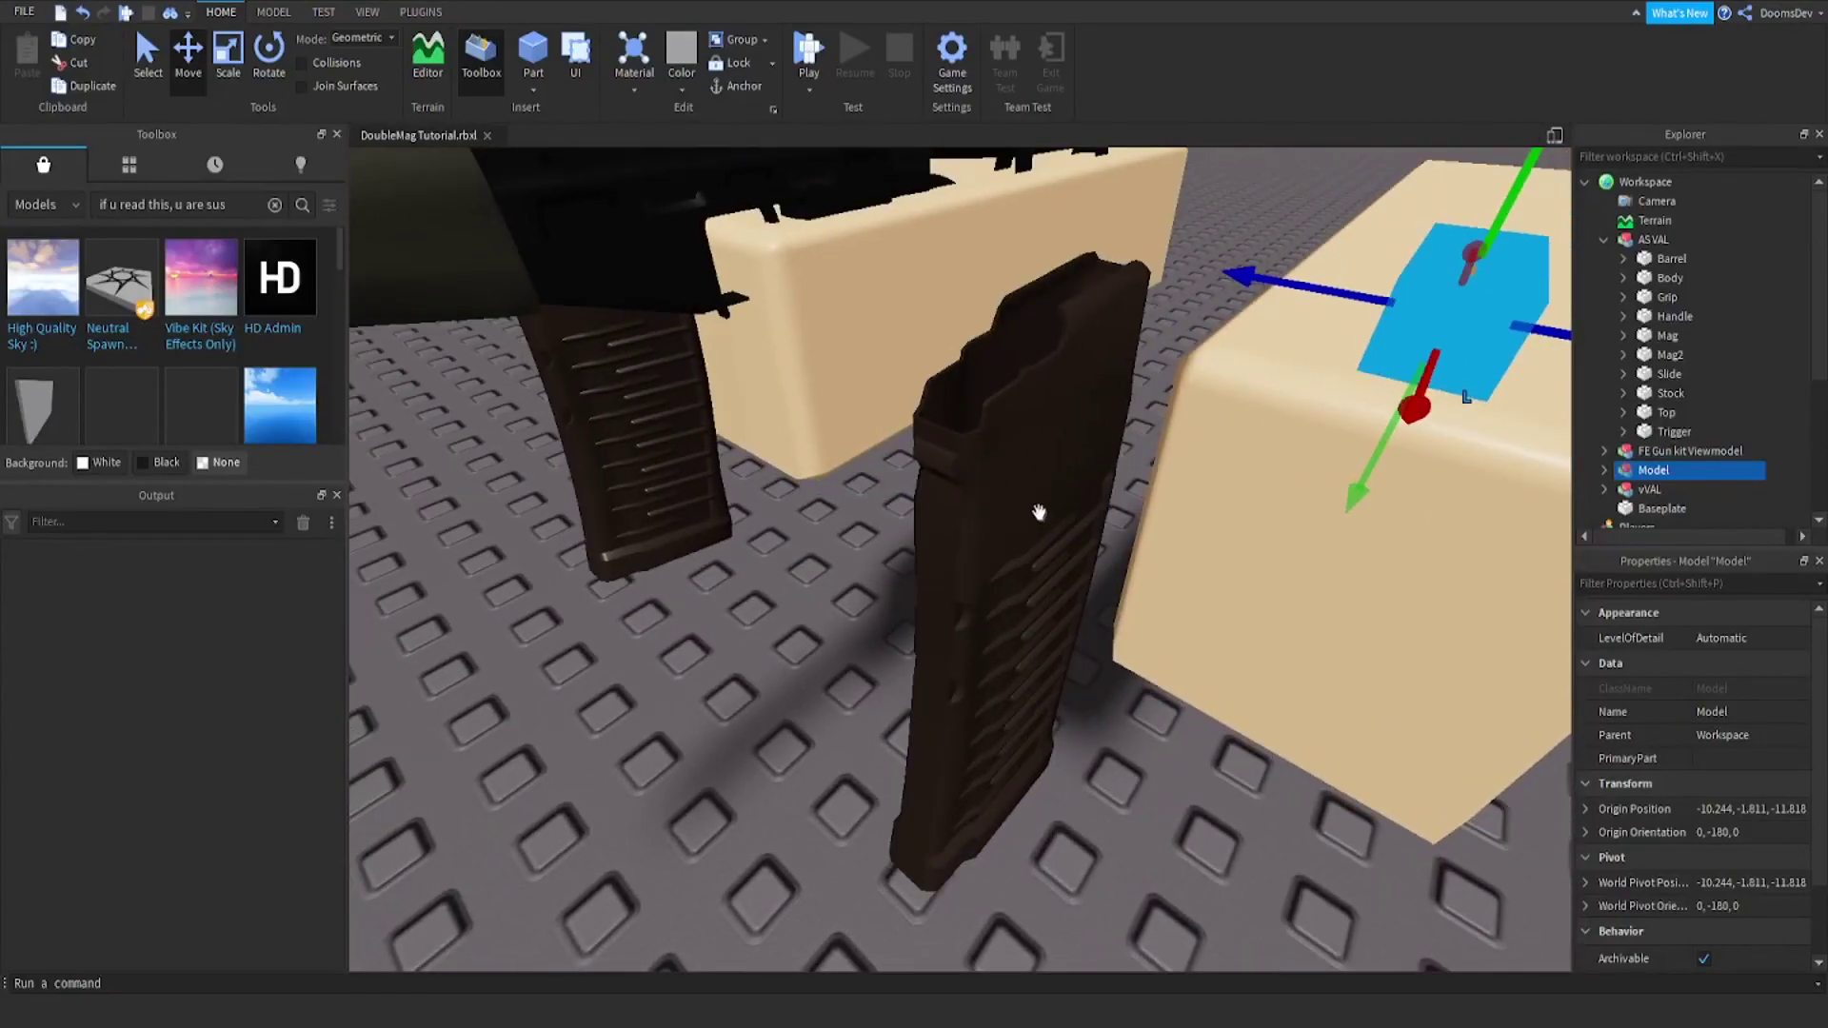
{"action": "left_click", "coordinate": [1032, 493]}
{"action": "scroll", "coordinate": [1728, 838], "scroll_direction": "down", "scroll_amount": 2}
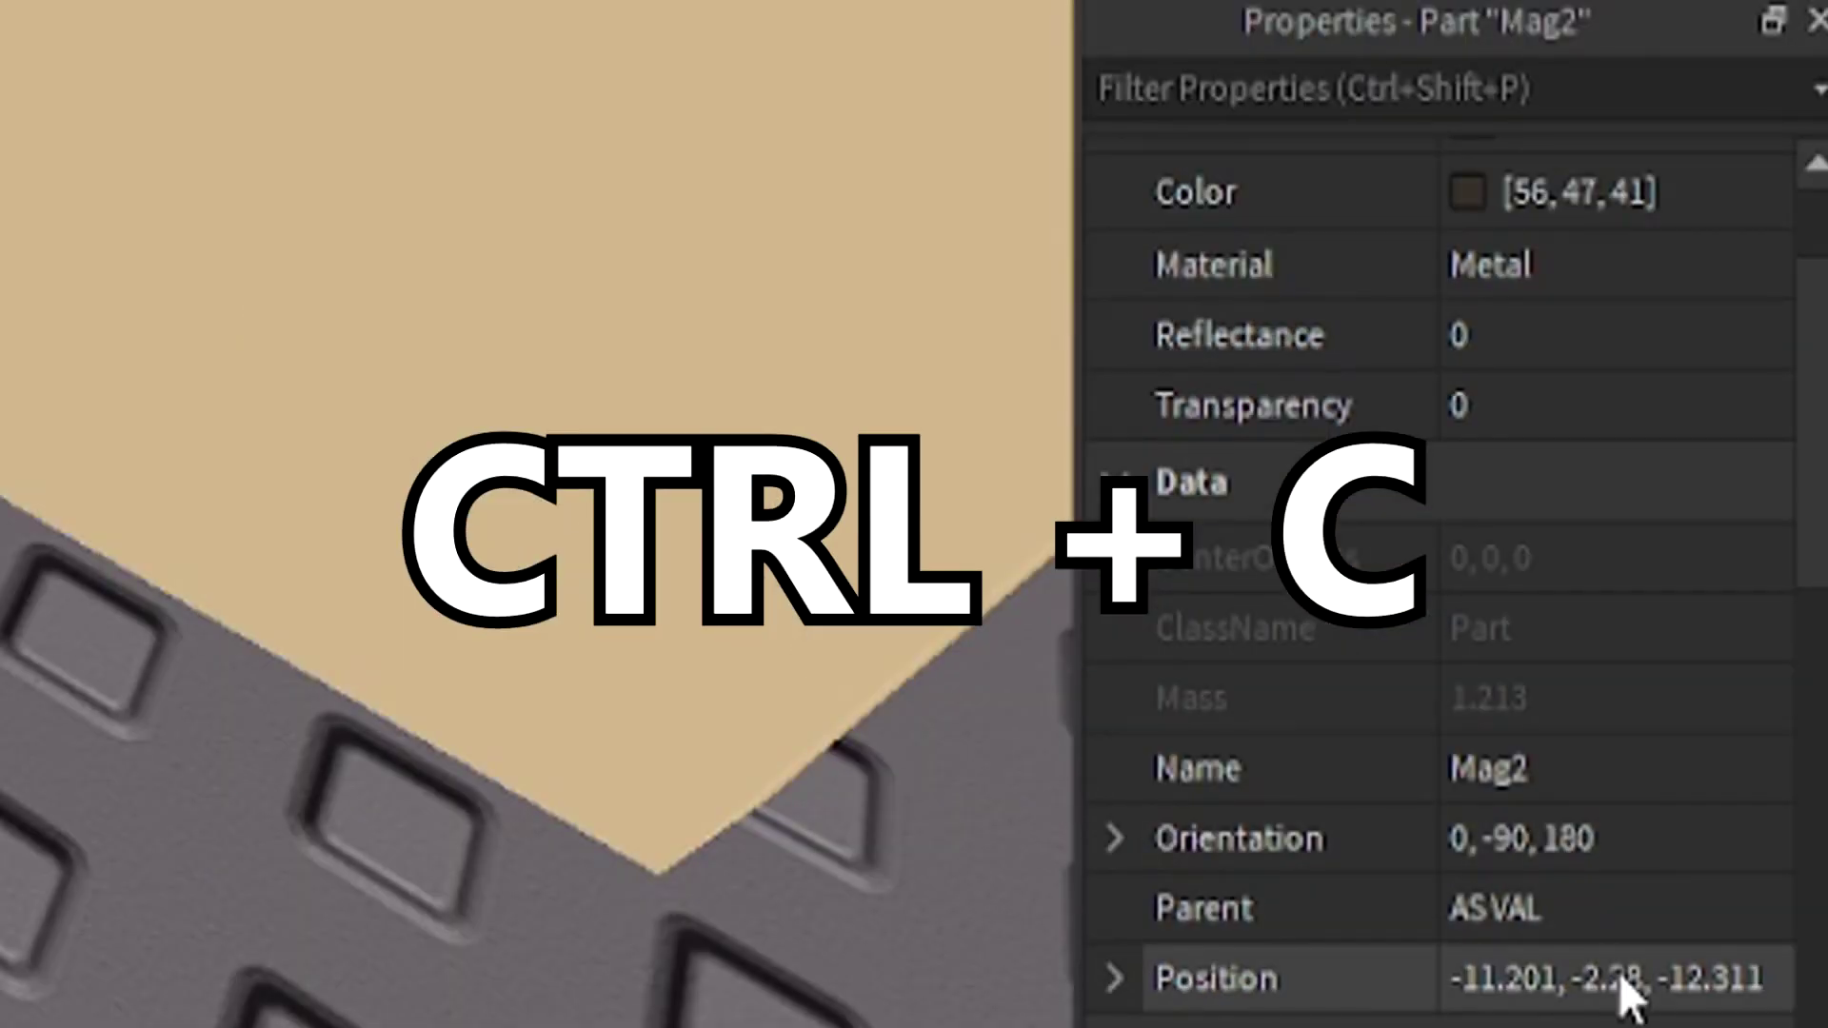
{"action": "left_click", "coordinate": [1752, 877]}
{"action": "key", "text": "ctrl+c"}
Set the bullet model's Origin Position to the copied Mag2 position, -11.201, -2.28, -12.311
{"action": "right_click_drag", "start_coordinate": [464, 44], "coordinate": [470, 39]}
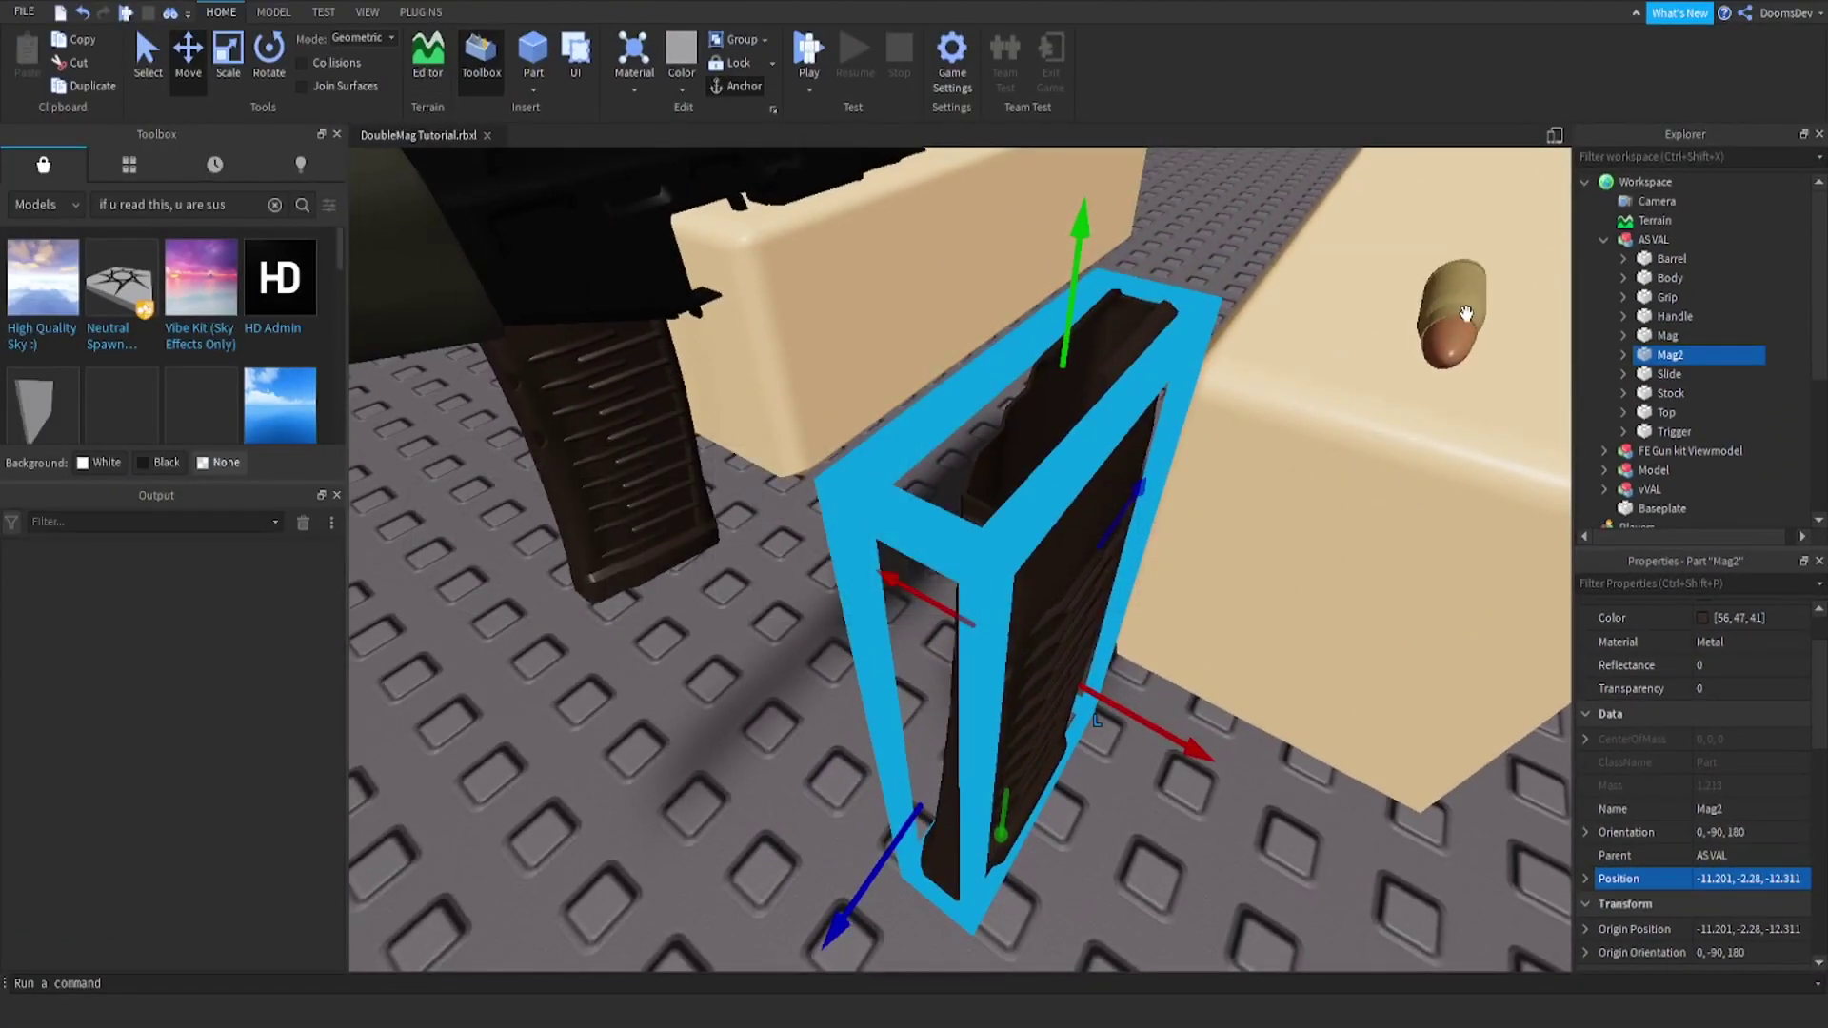
{"action": "left_click", "coordinate": [1467, 315]}
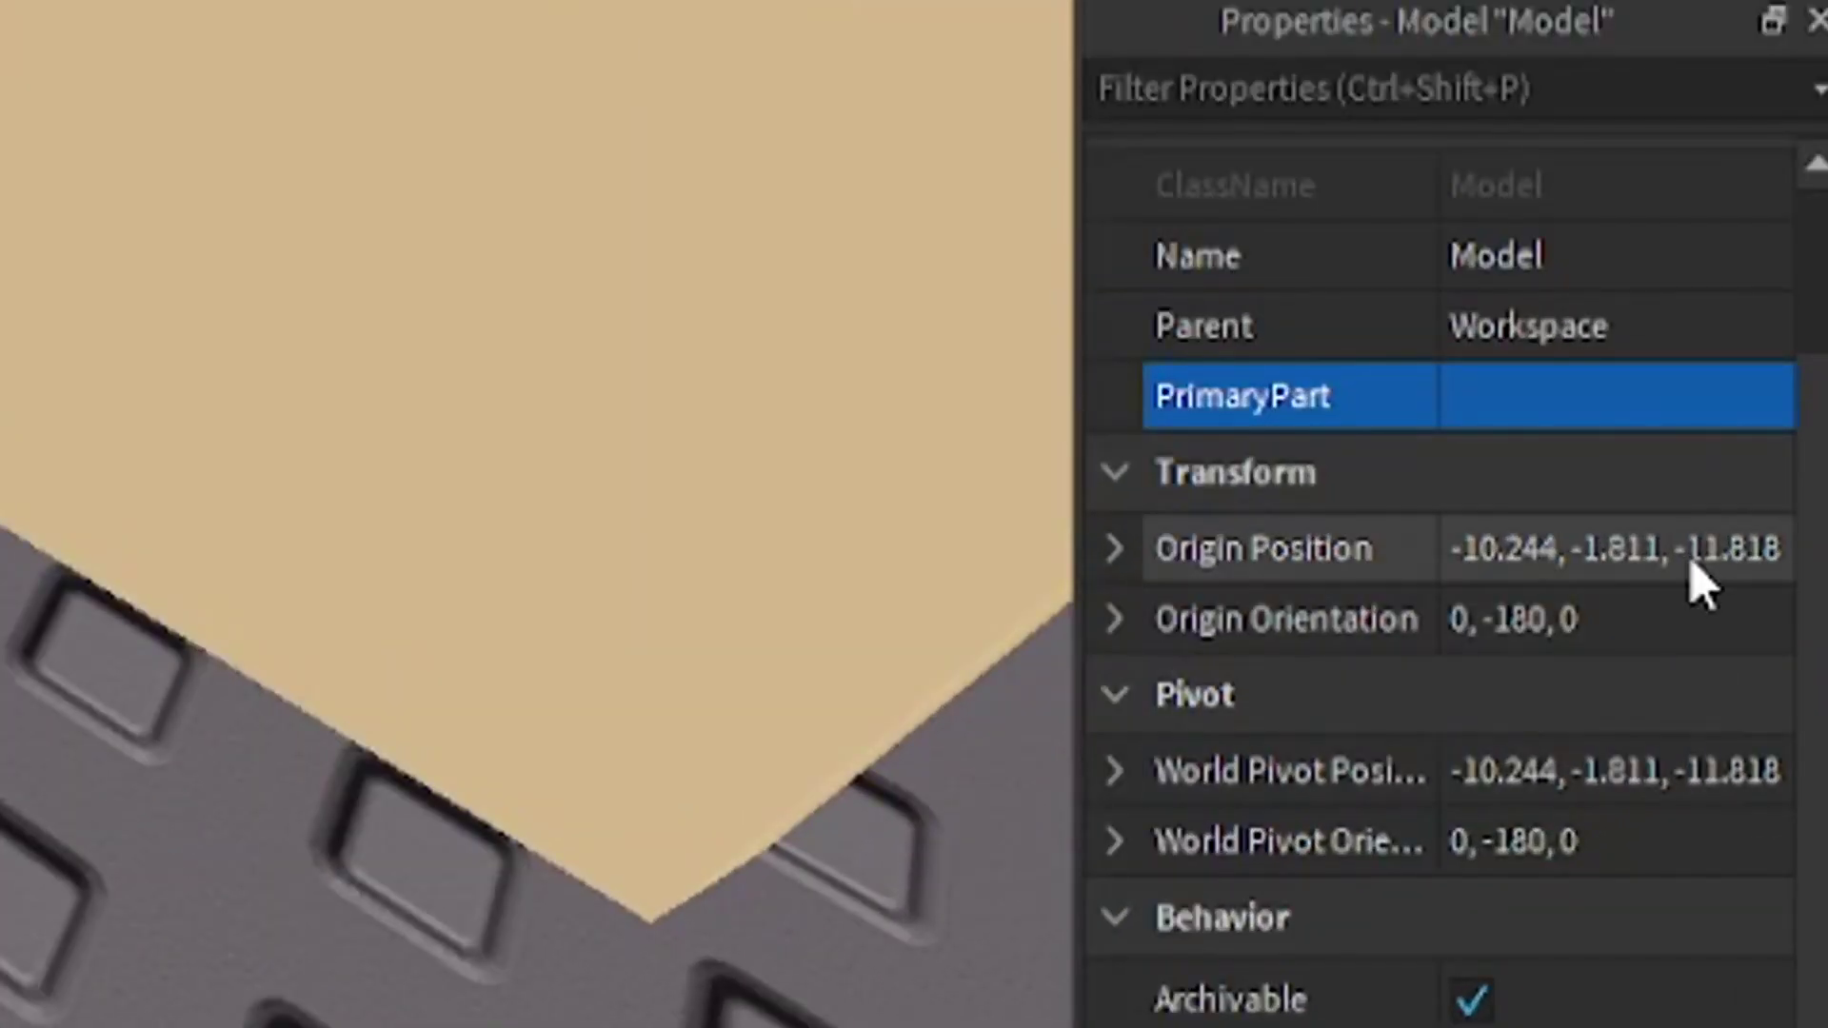
{"action": "left_click", "coordinate": [1776, 733]}
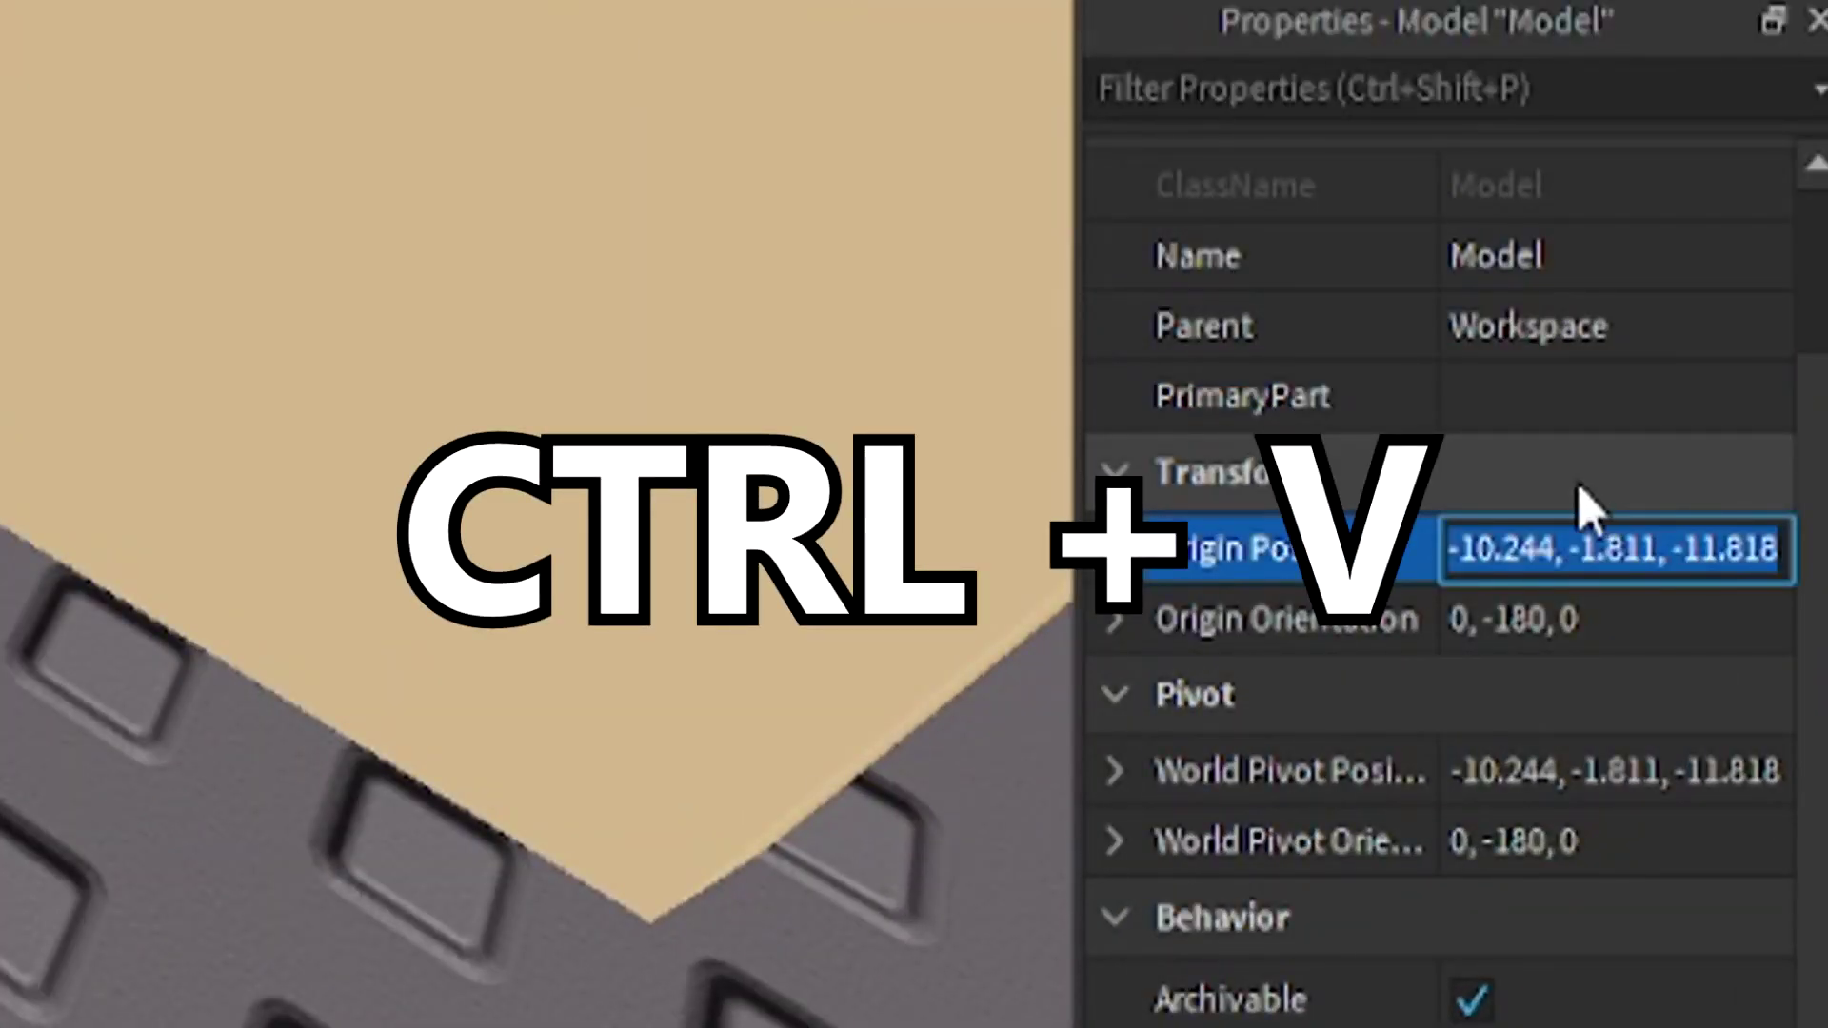
{"action": "key", "text": "ctrl+v"}
{"action": "key", "text": "Return"}
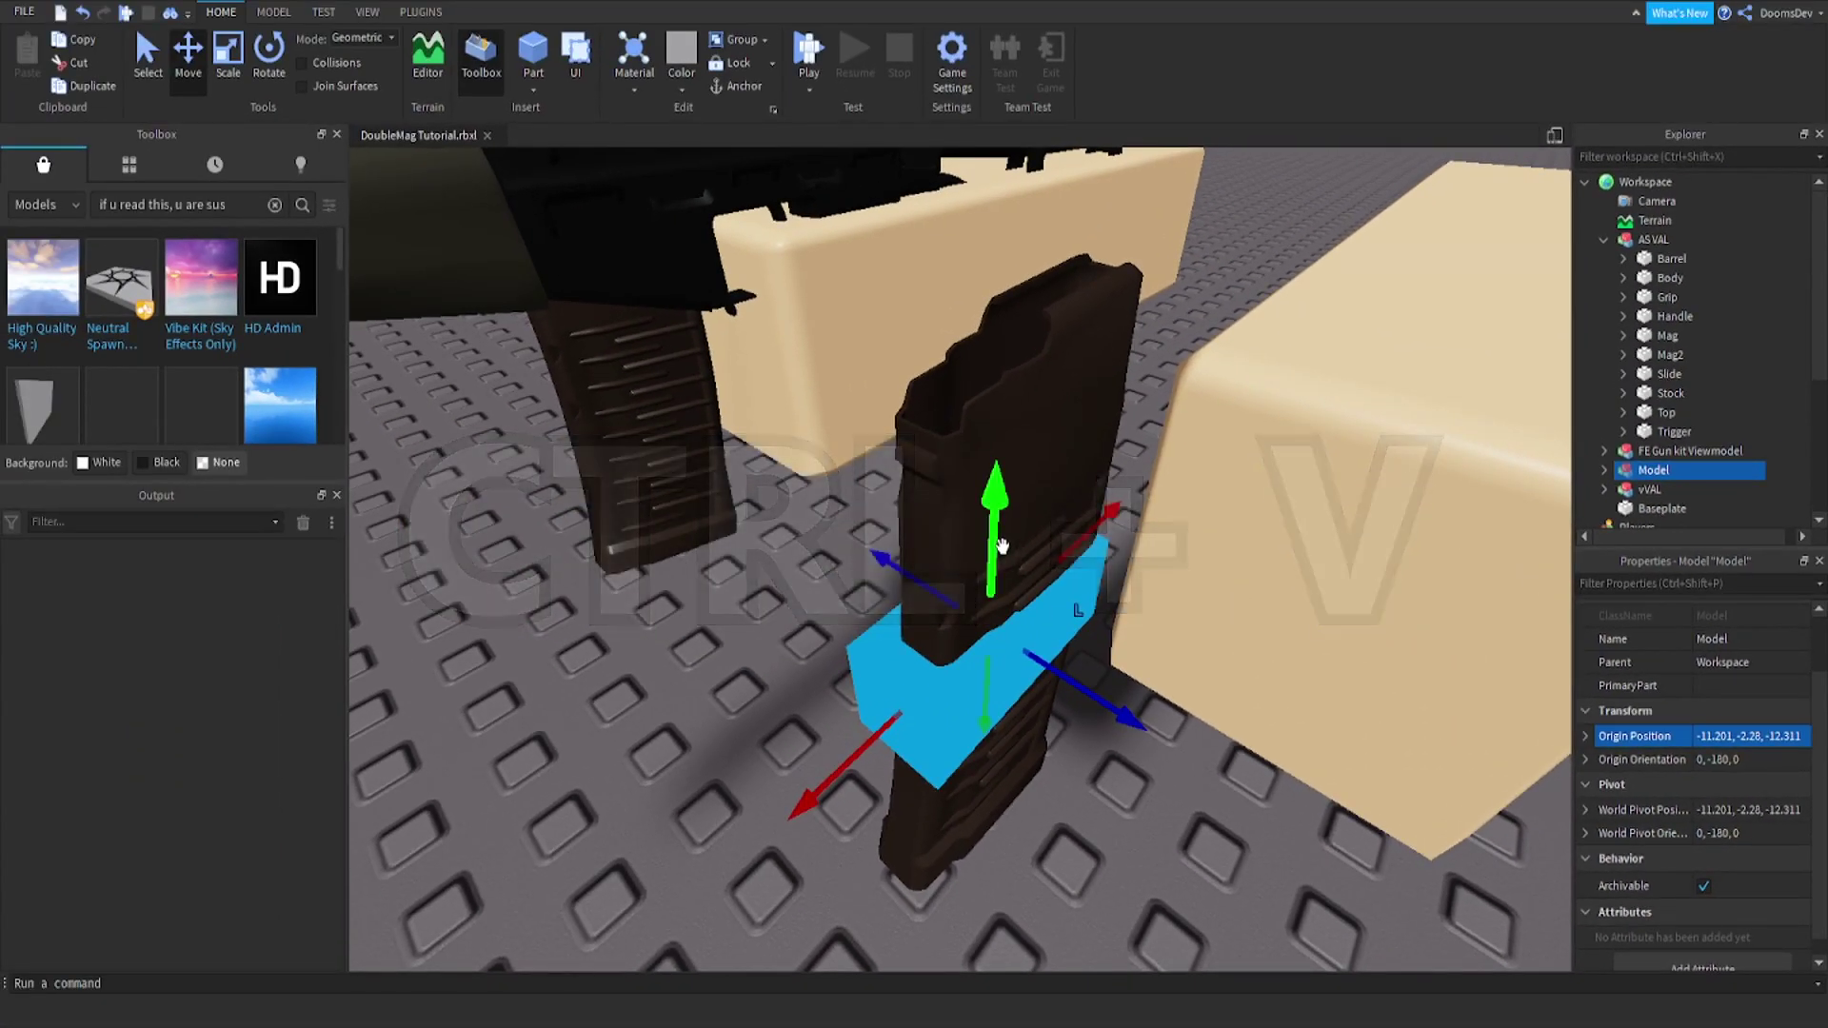
Raise the bullet model to the open top of Mag2, at Y about -1.746, and check its fit
{"action": "left_click_drag", "start_coordinate": [994, 519], "coordinate": [986, 232]}
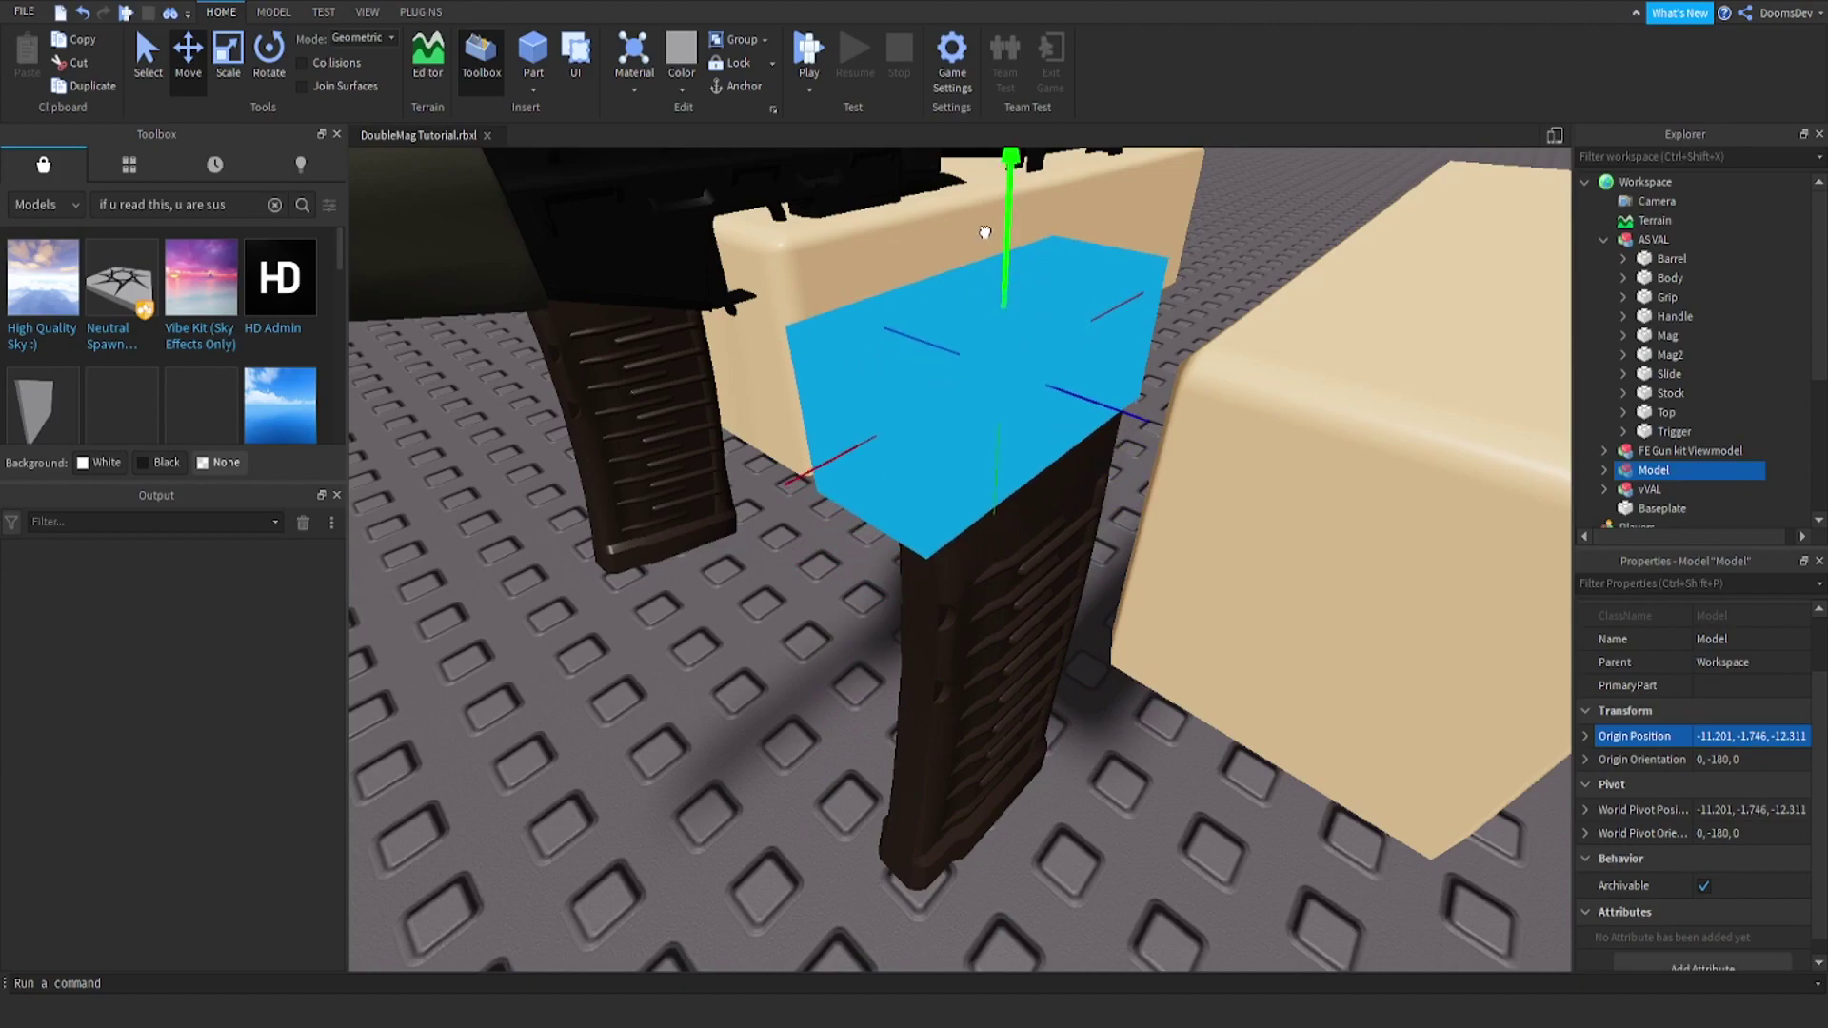
{"action": "left_click", "coordinate": [796, 672]}
{"action": "right_click_drag", "start_coordinate": [914, 598], "coordinate": [823, 708]}
{"action": "left_click", "coordinate": [811, 737]}
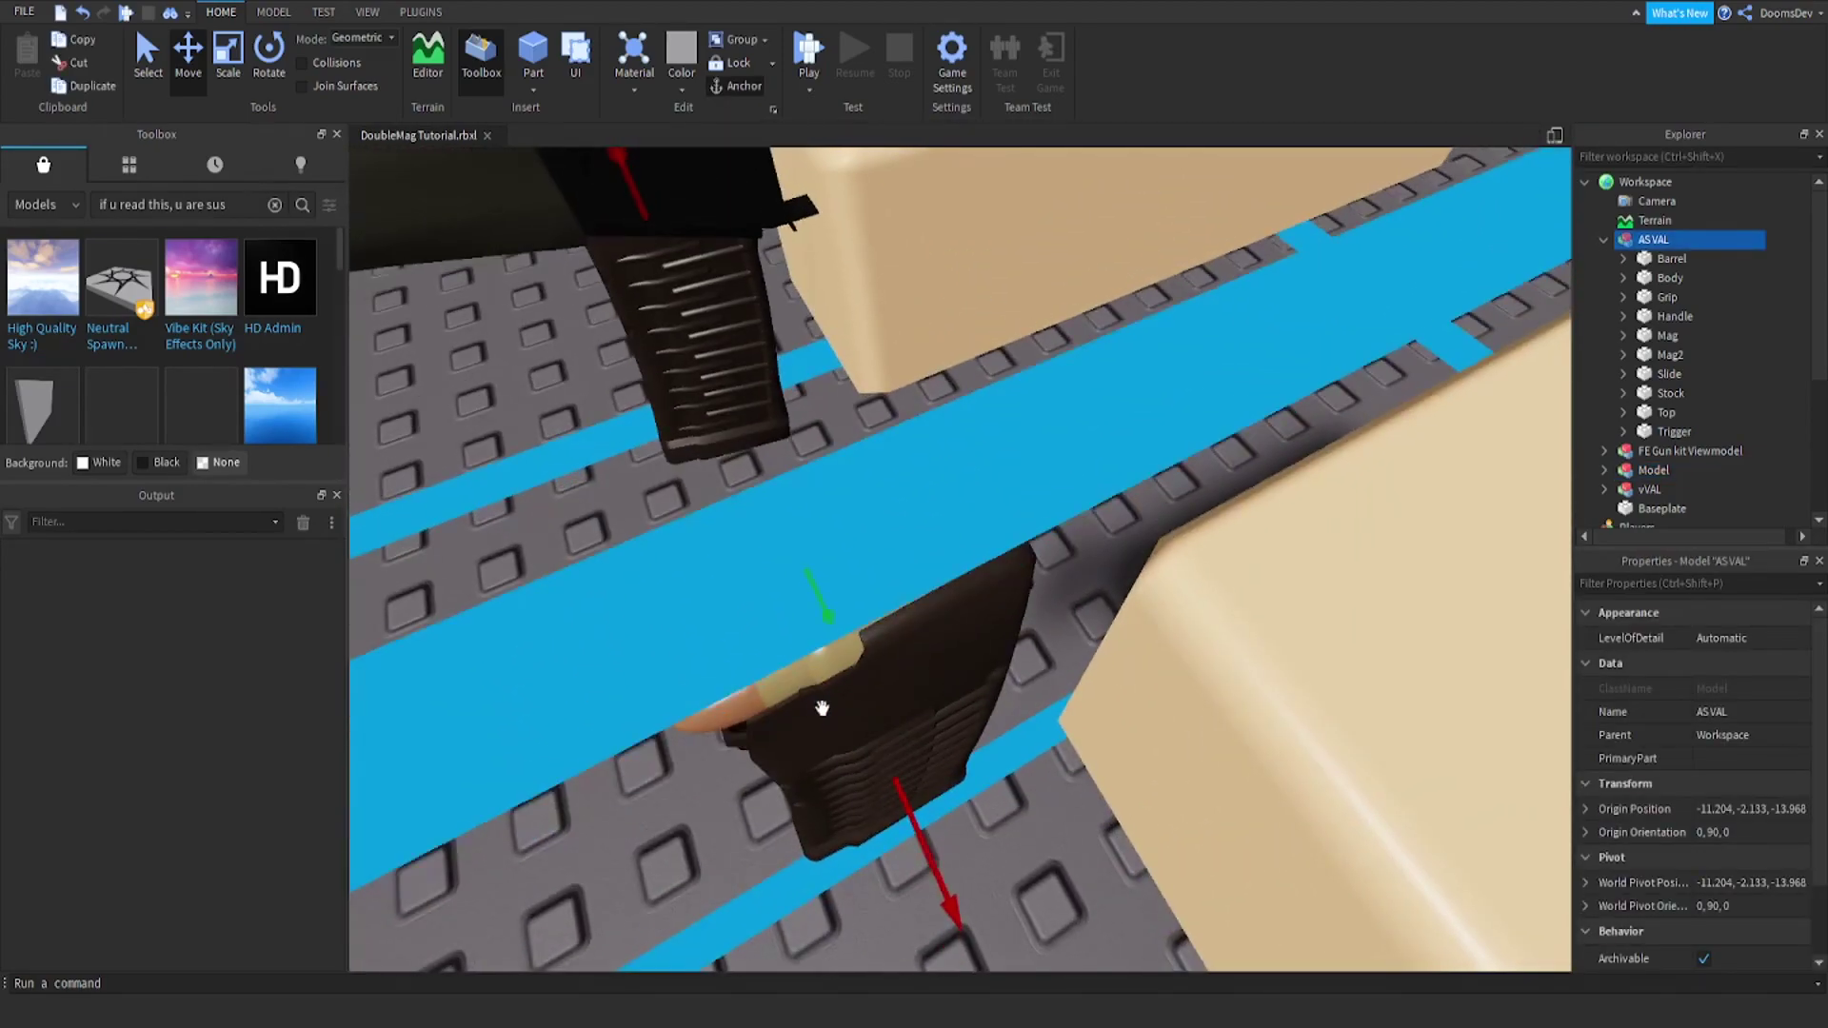
{"action": "left_click", "coordinate": [772, 694], "text": "alt"}
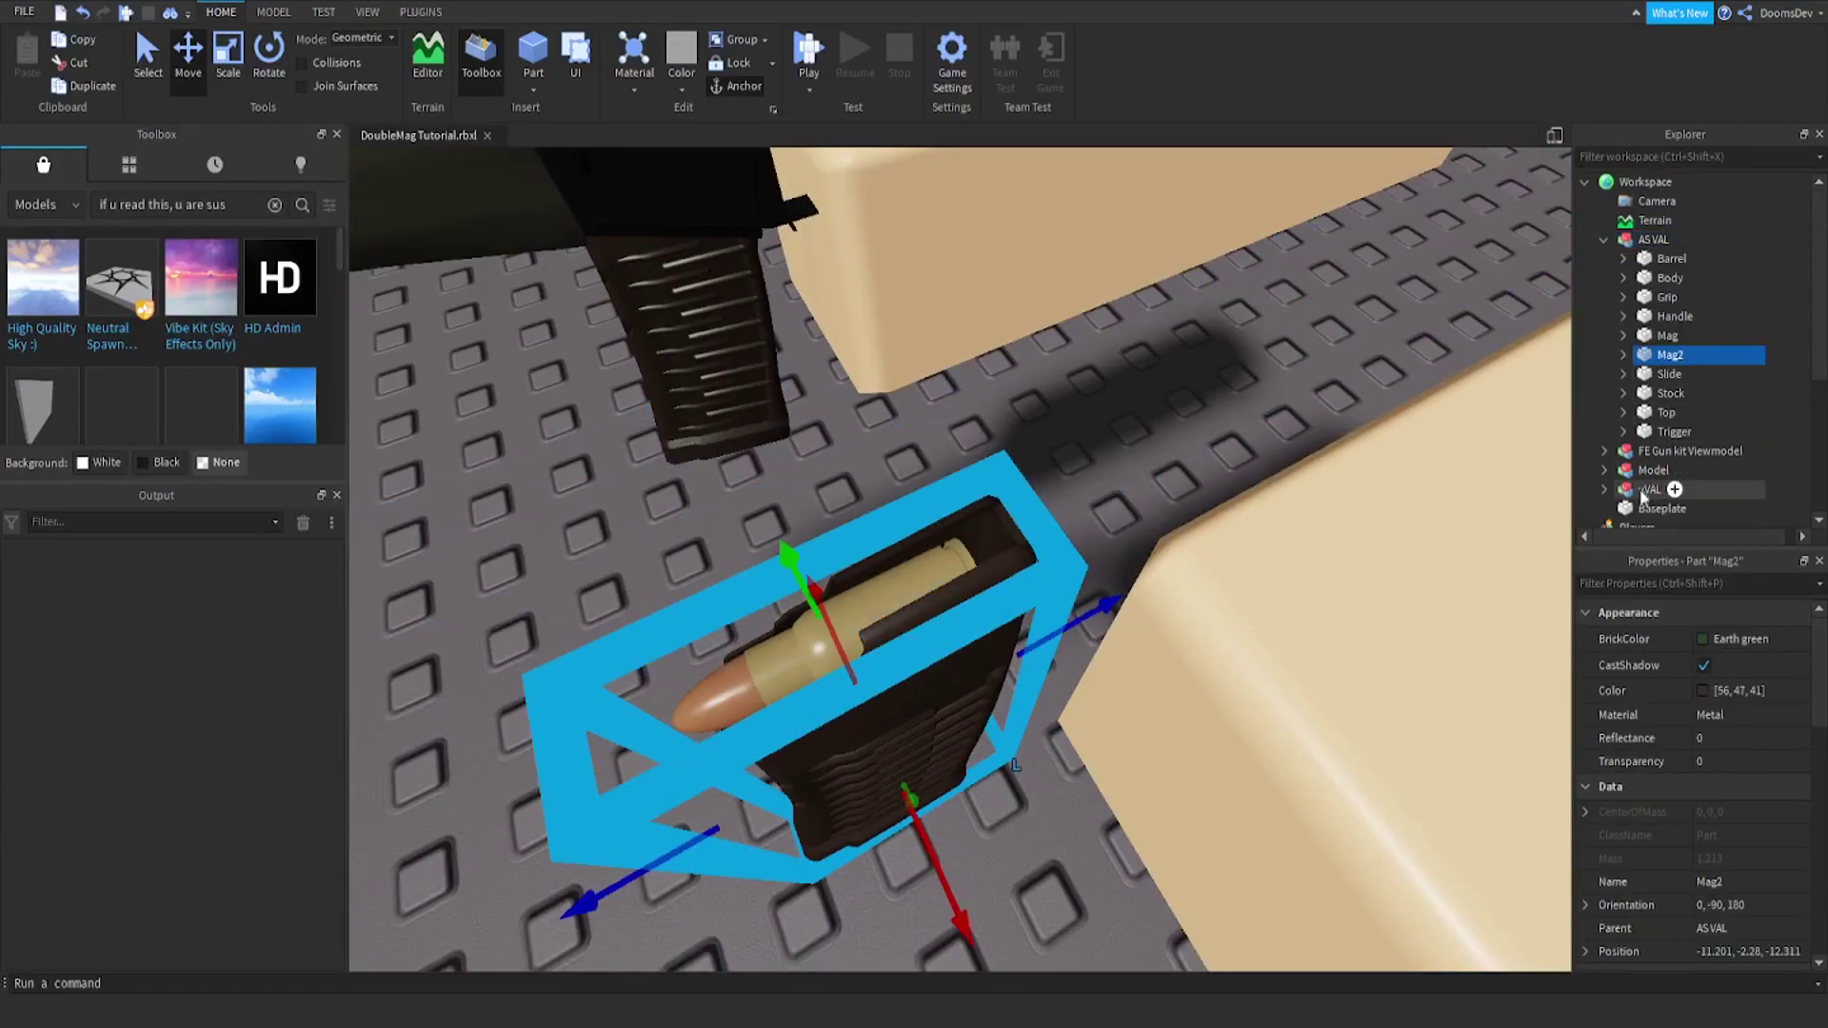
Nudge the bullet model to sit neatly in Mag2's opening, at about -11.155, -1.733, -12.311
{"action": "left_click", "coordinate": [1603, 240]}
{"action": "left_click", "coordinate": [1627, 278]}
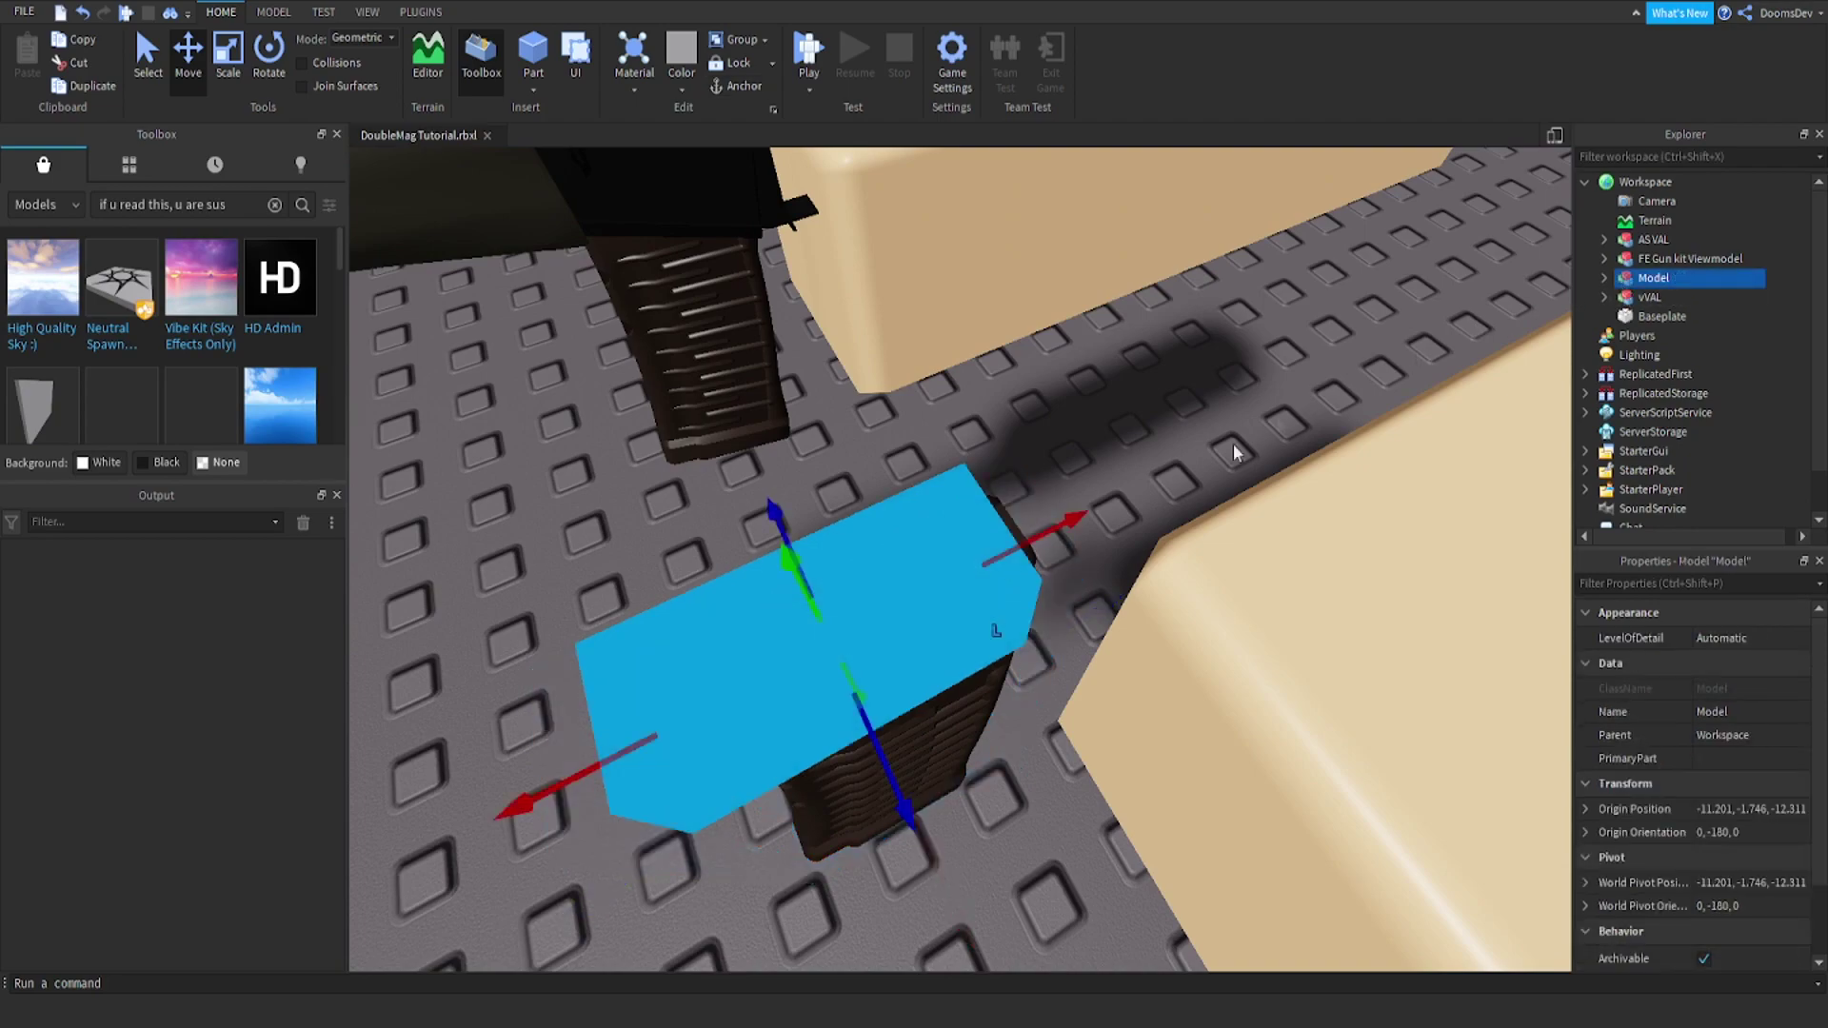
{"action": "right_click_drag", "start_coordinate": [1046, 577], "coordinate": [1047, 577]}
{"action": "left_click", "coordinate": [886, 536]}
{"action": "right_click_drag", "start_coordinate": [883, 535], "coordinate": [882, 536]}
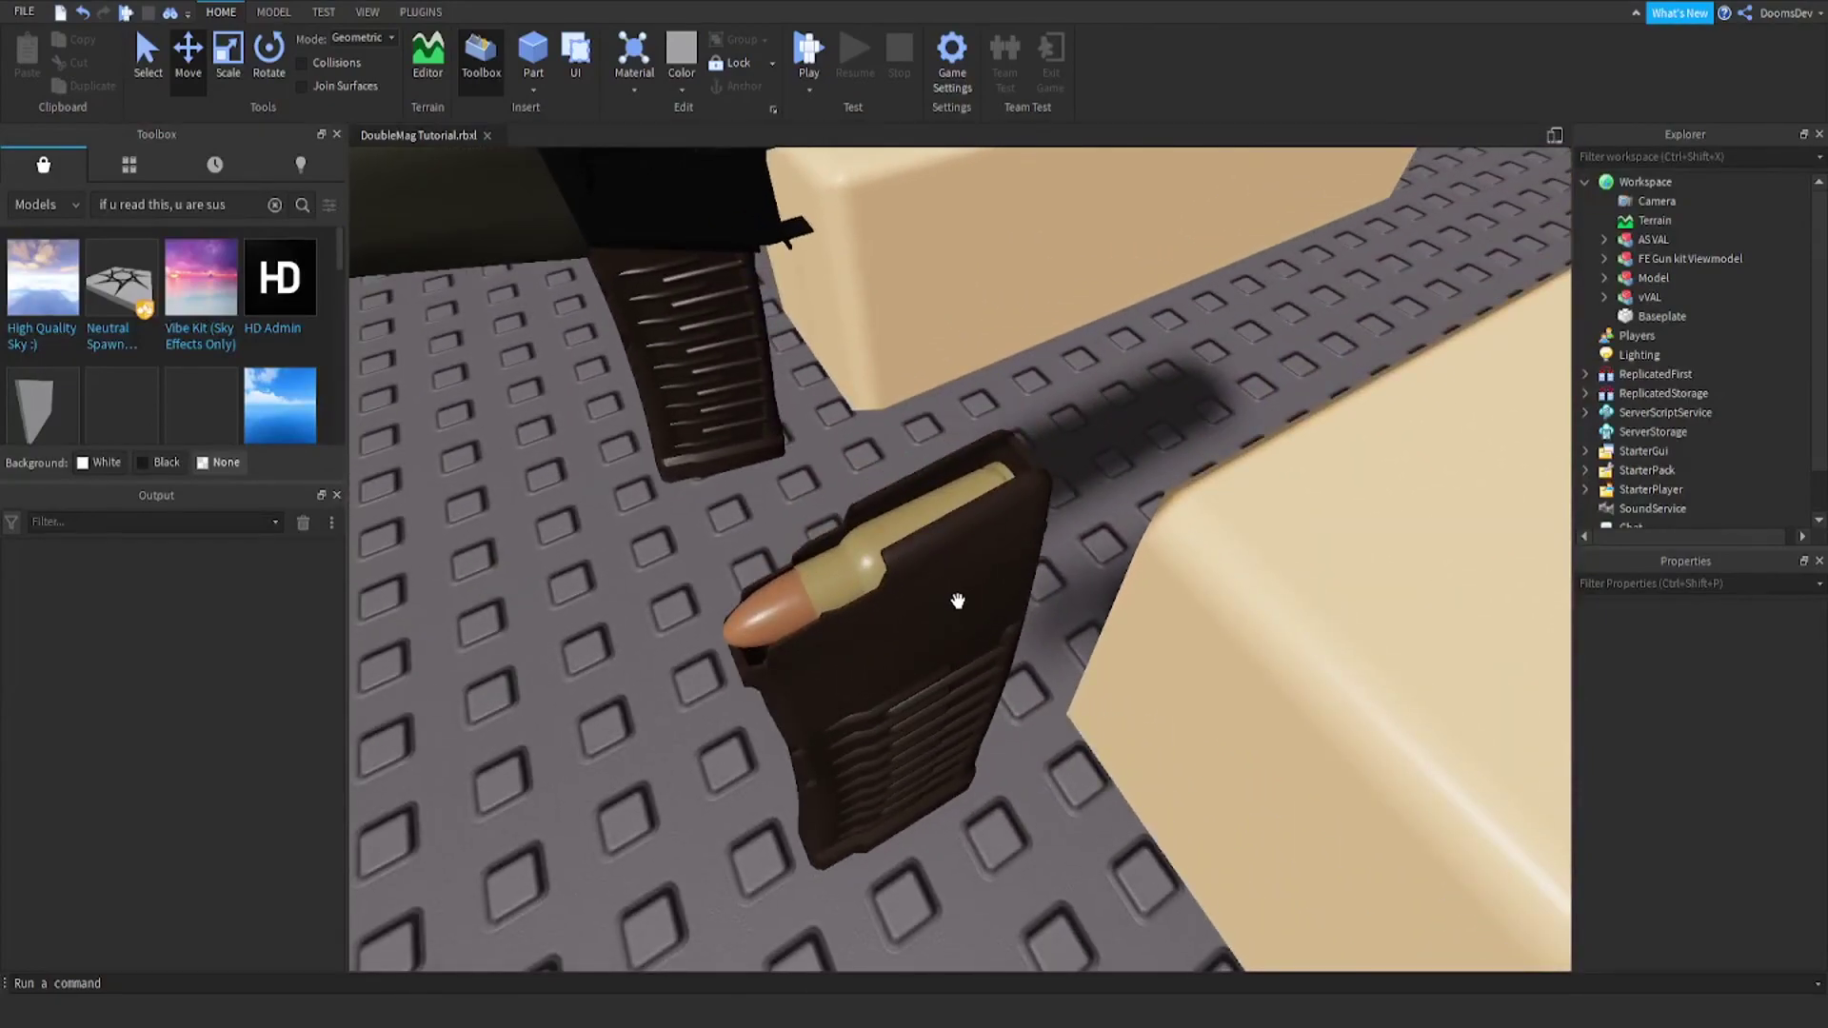
{"action": "right_click_drag", "start_coordinate": [959, 600], "coordinate": [1005, 578]}
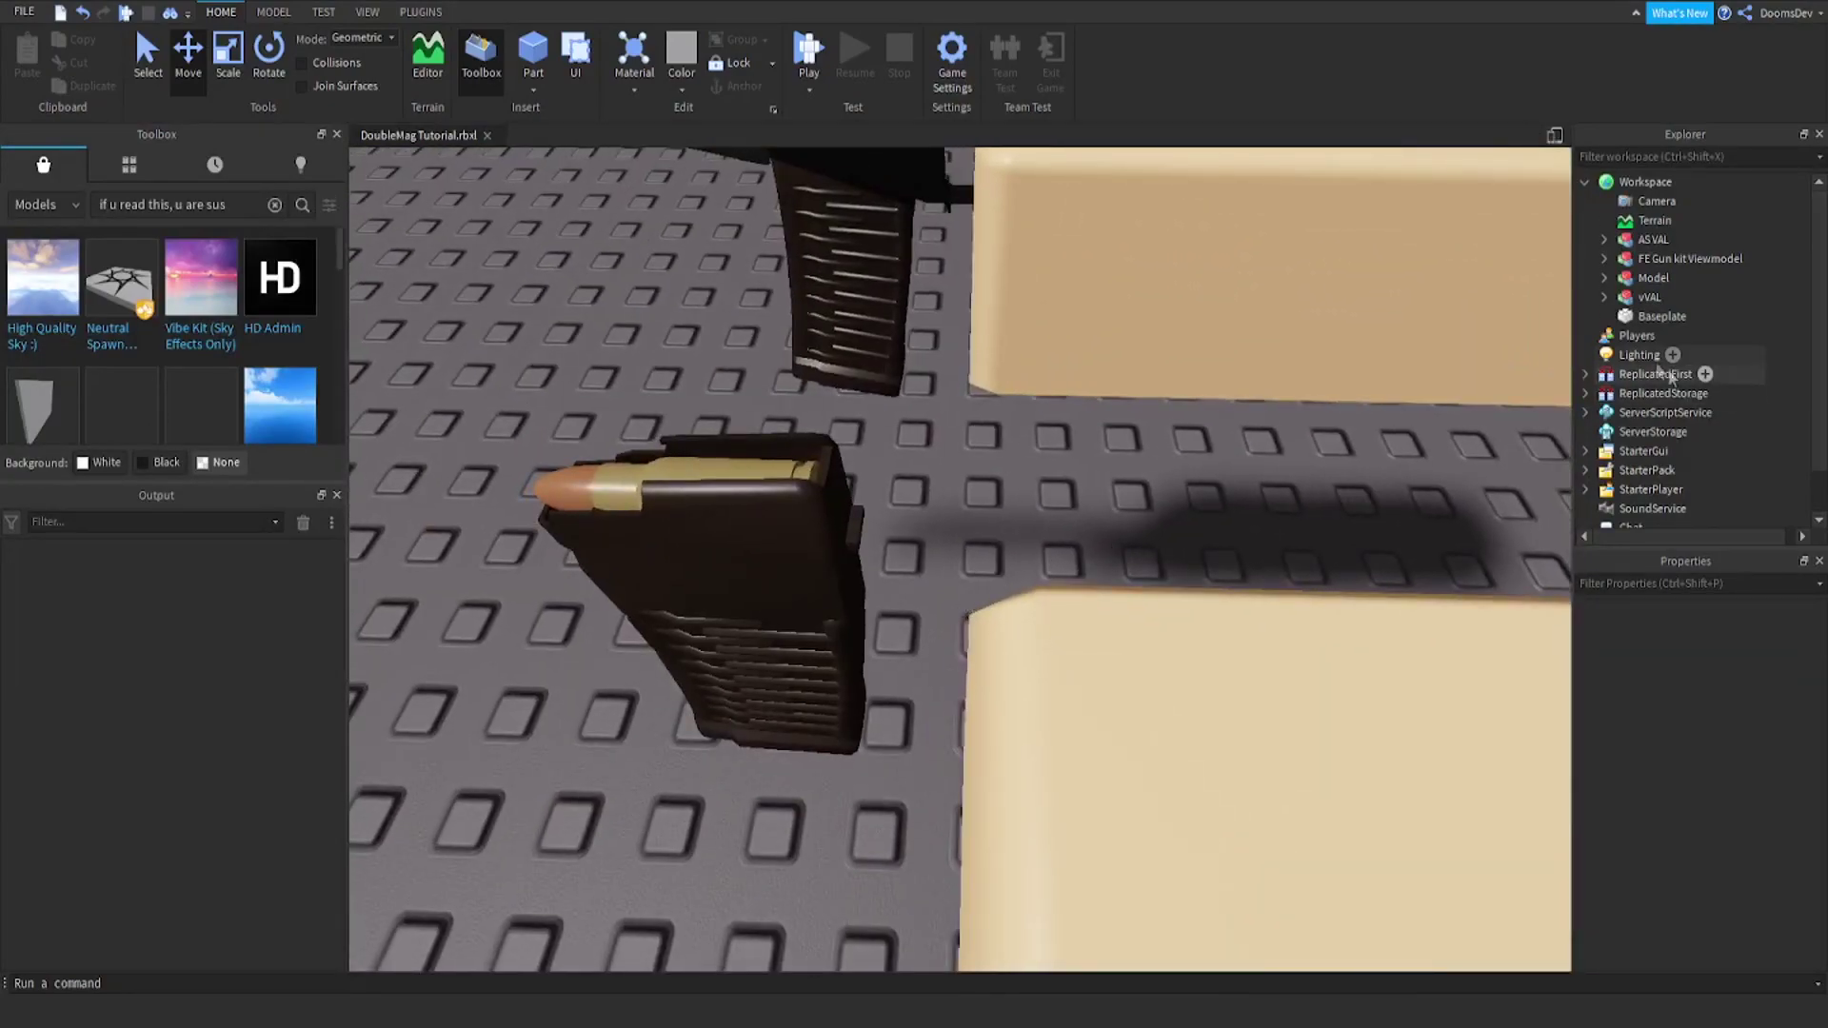
{"action": "left_click", "coordinate": [1630, 282]}
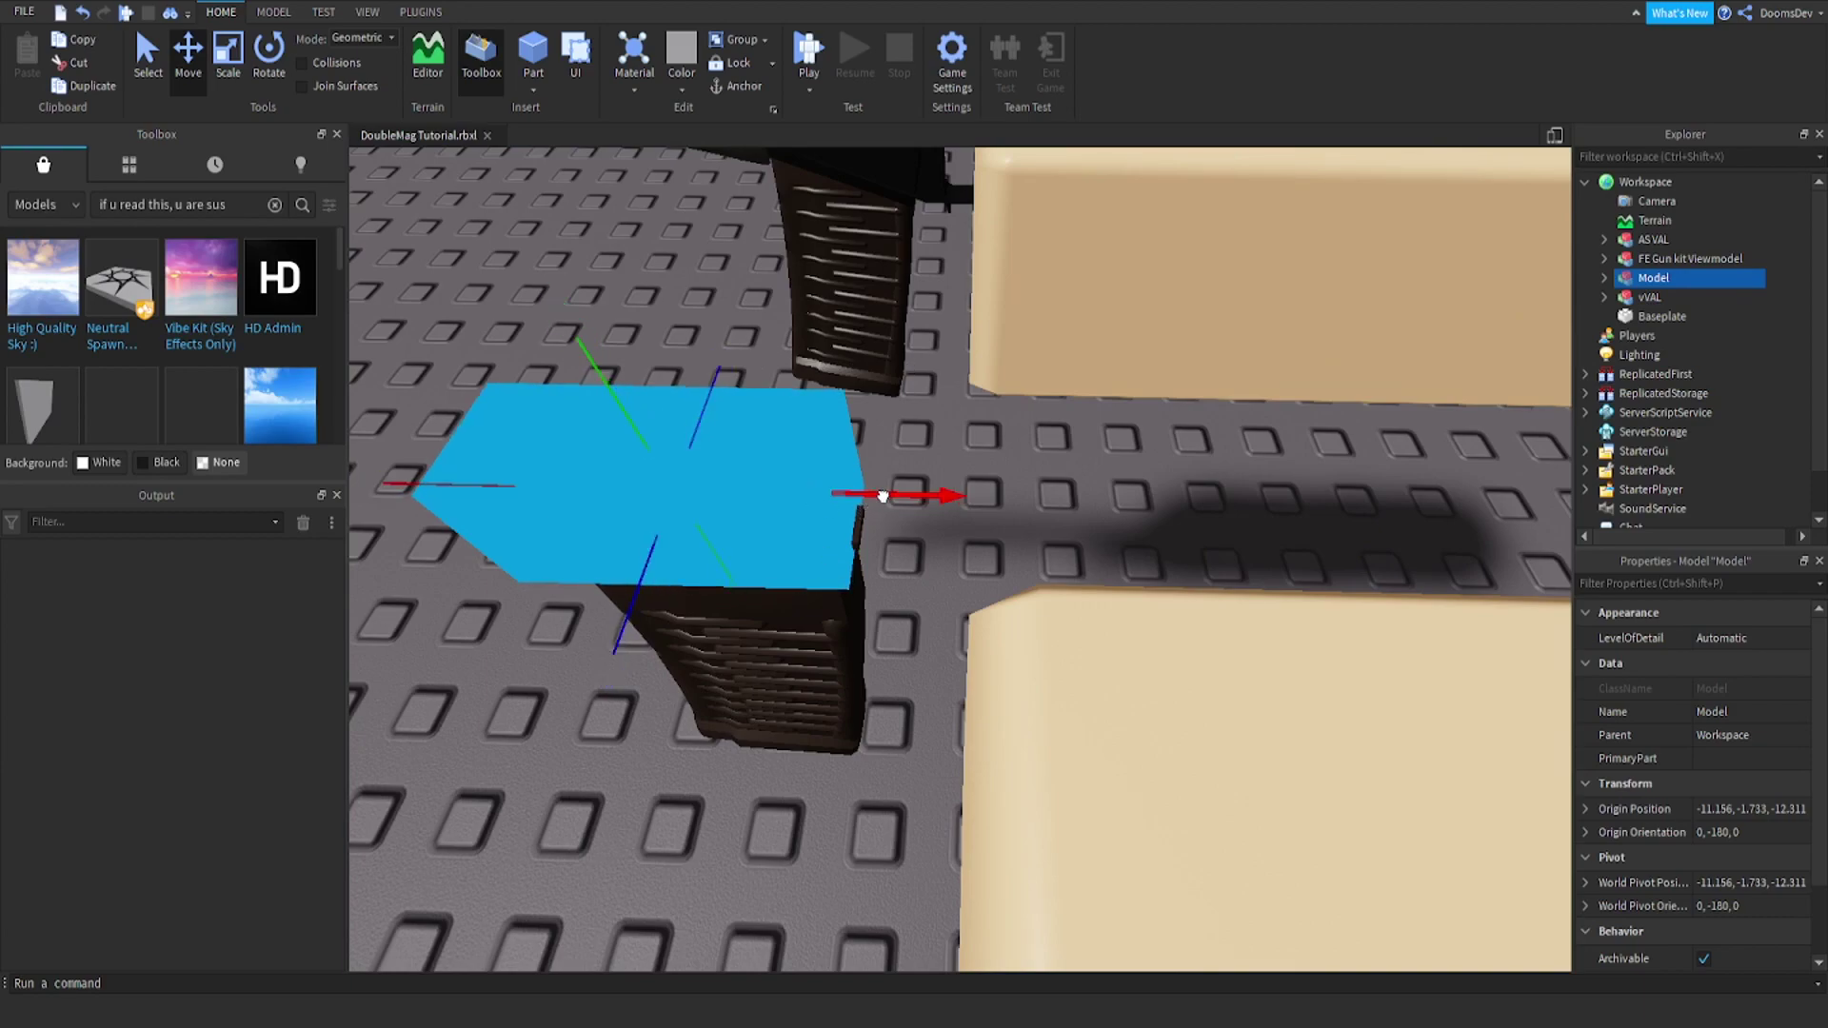
{"action": "left_click", "coordinate": [907, 557]}
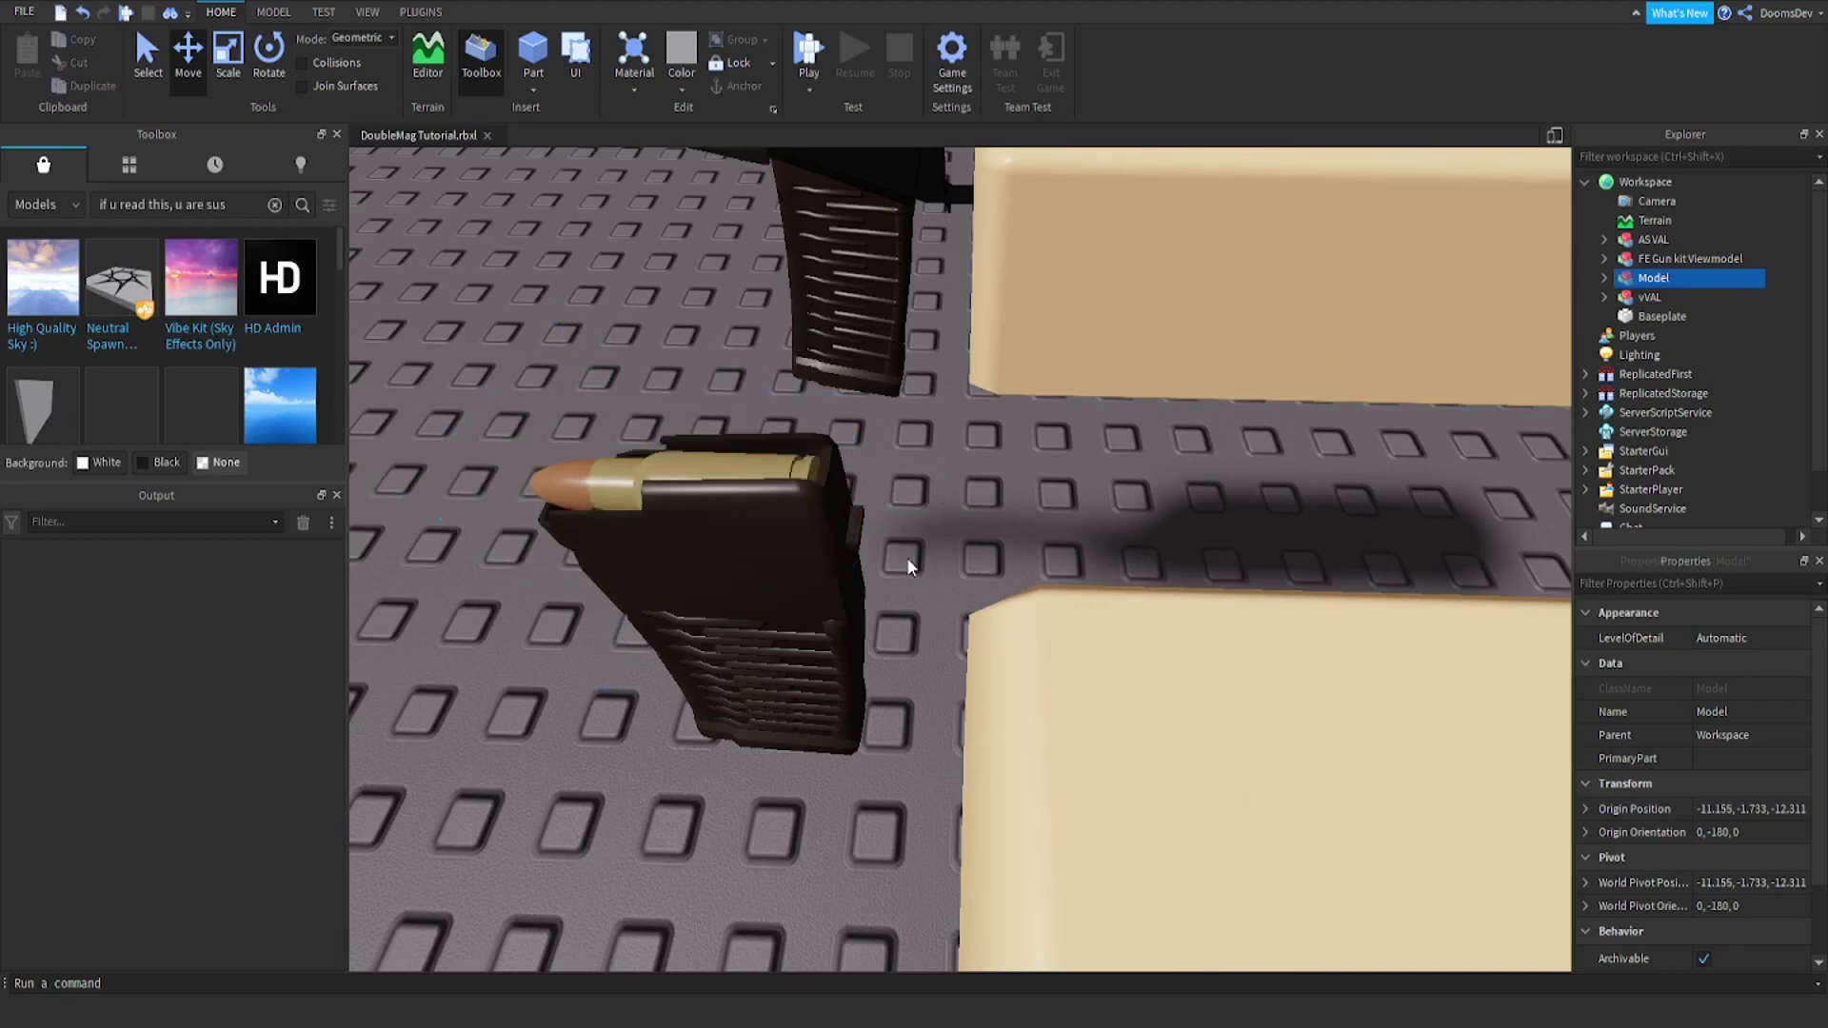
{"action": "right_click_drag", "start_coordinate": [907, 557], "coordinate": [889, 575]}
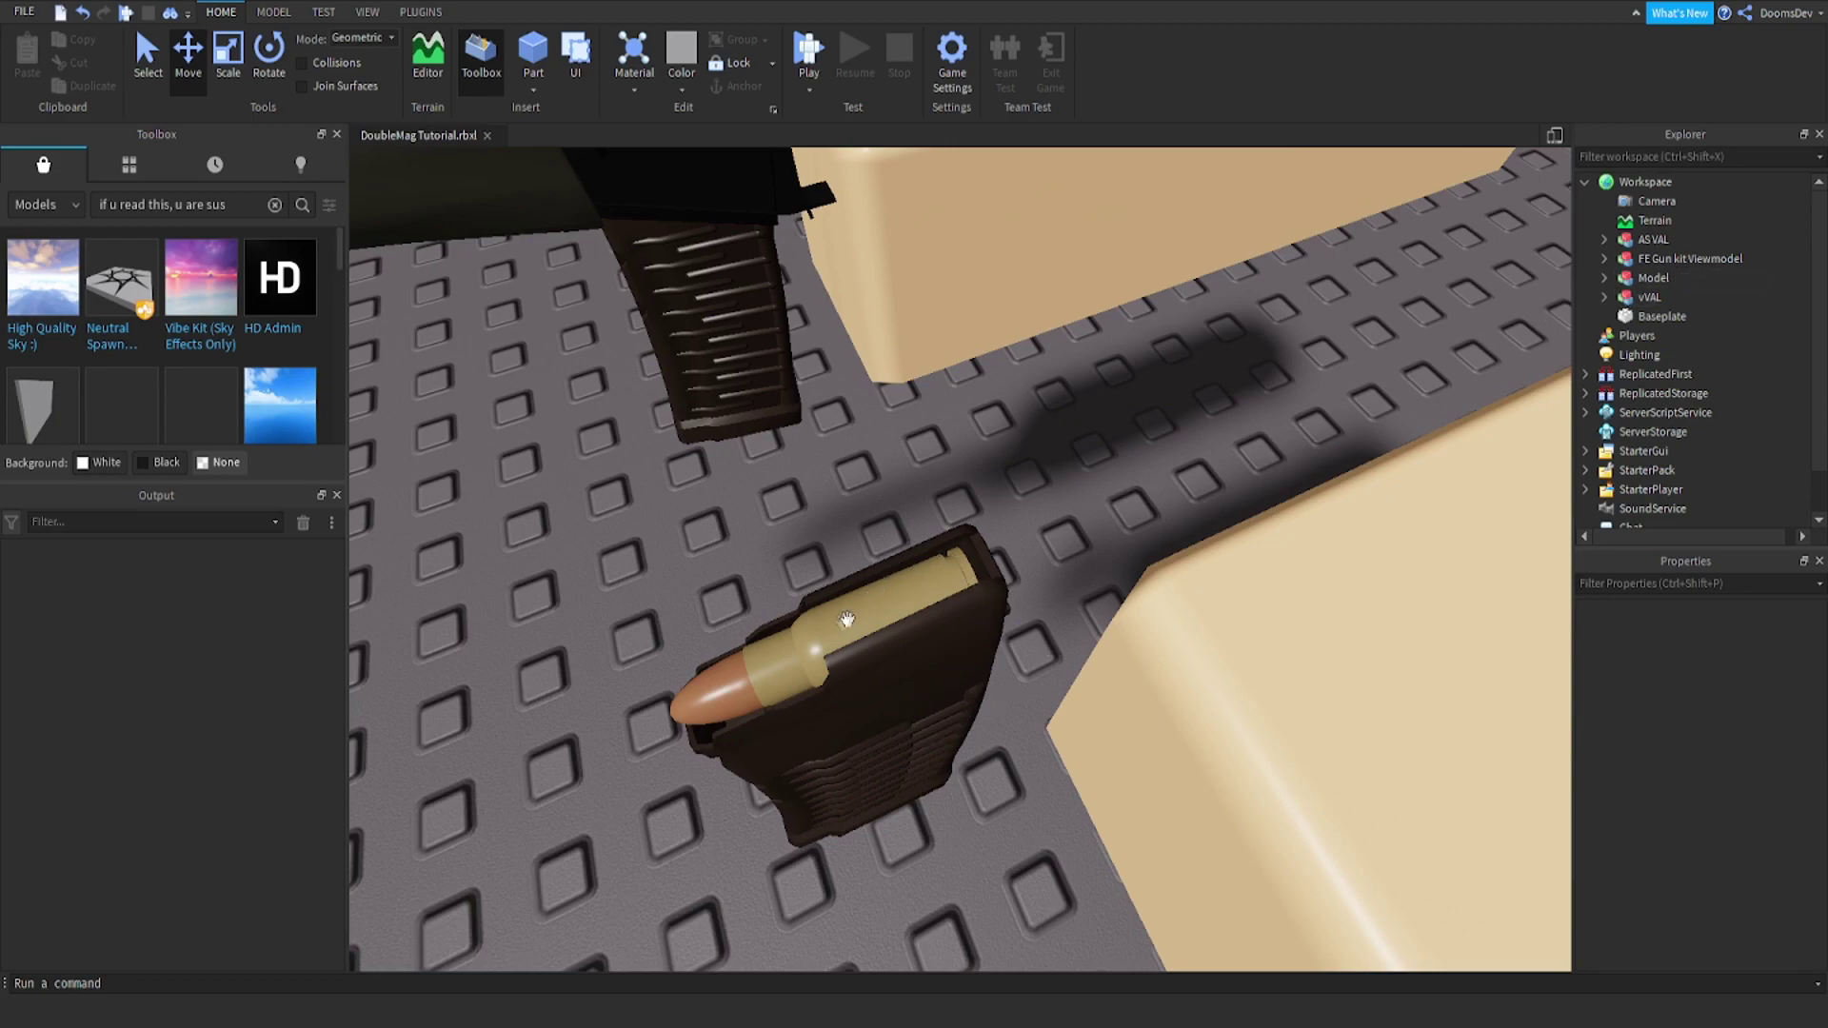
Select Mag2 as the base part, open the Easy Weld plugin and move its window clear of the magazine
{"action": "right_click_drag", "start_coordinate": [943, 710], "coordinate": [946, 709]}
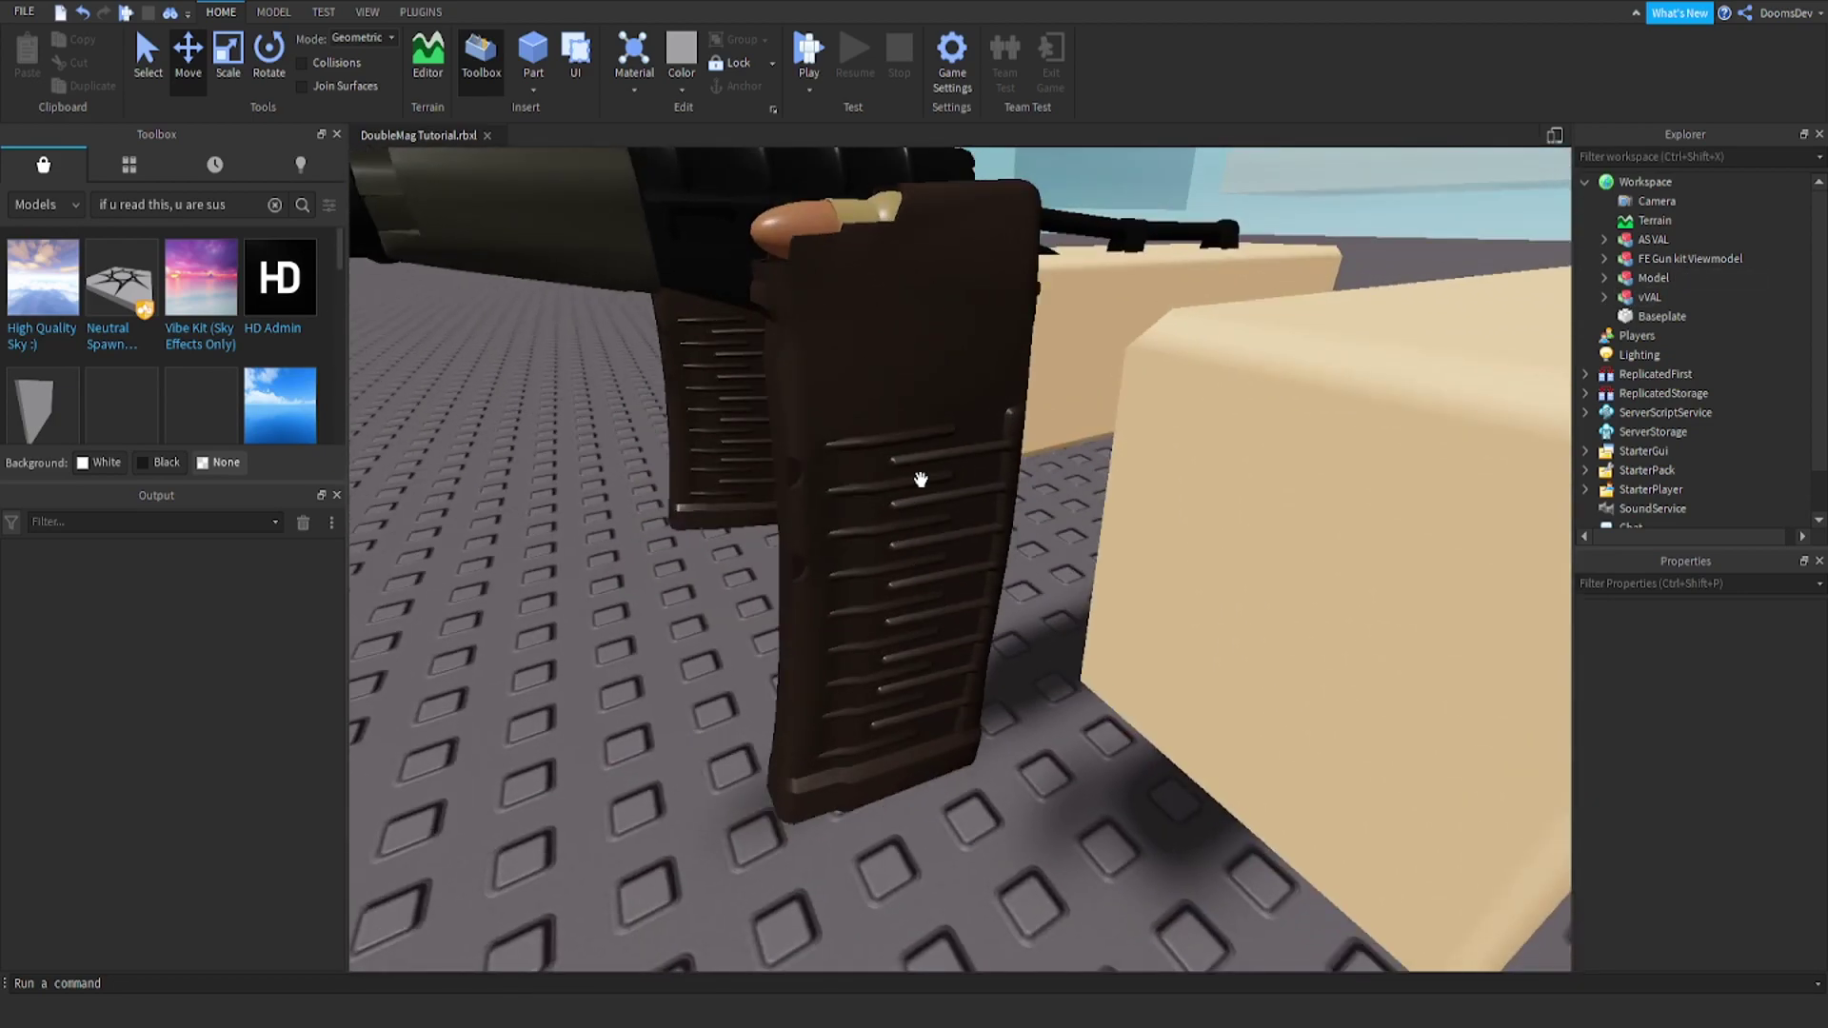
{"action": "left_click", "coordinate": [941, 523]}
{"action": "key", "text": "f"}
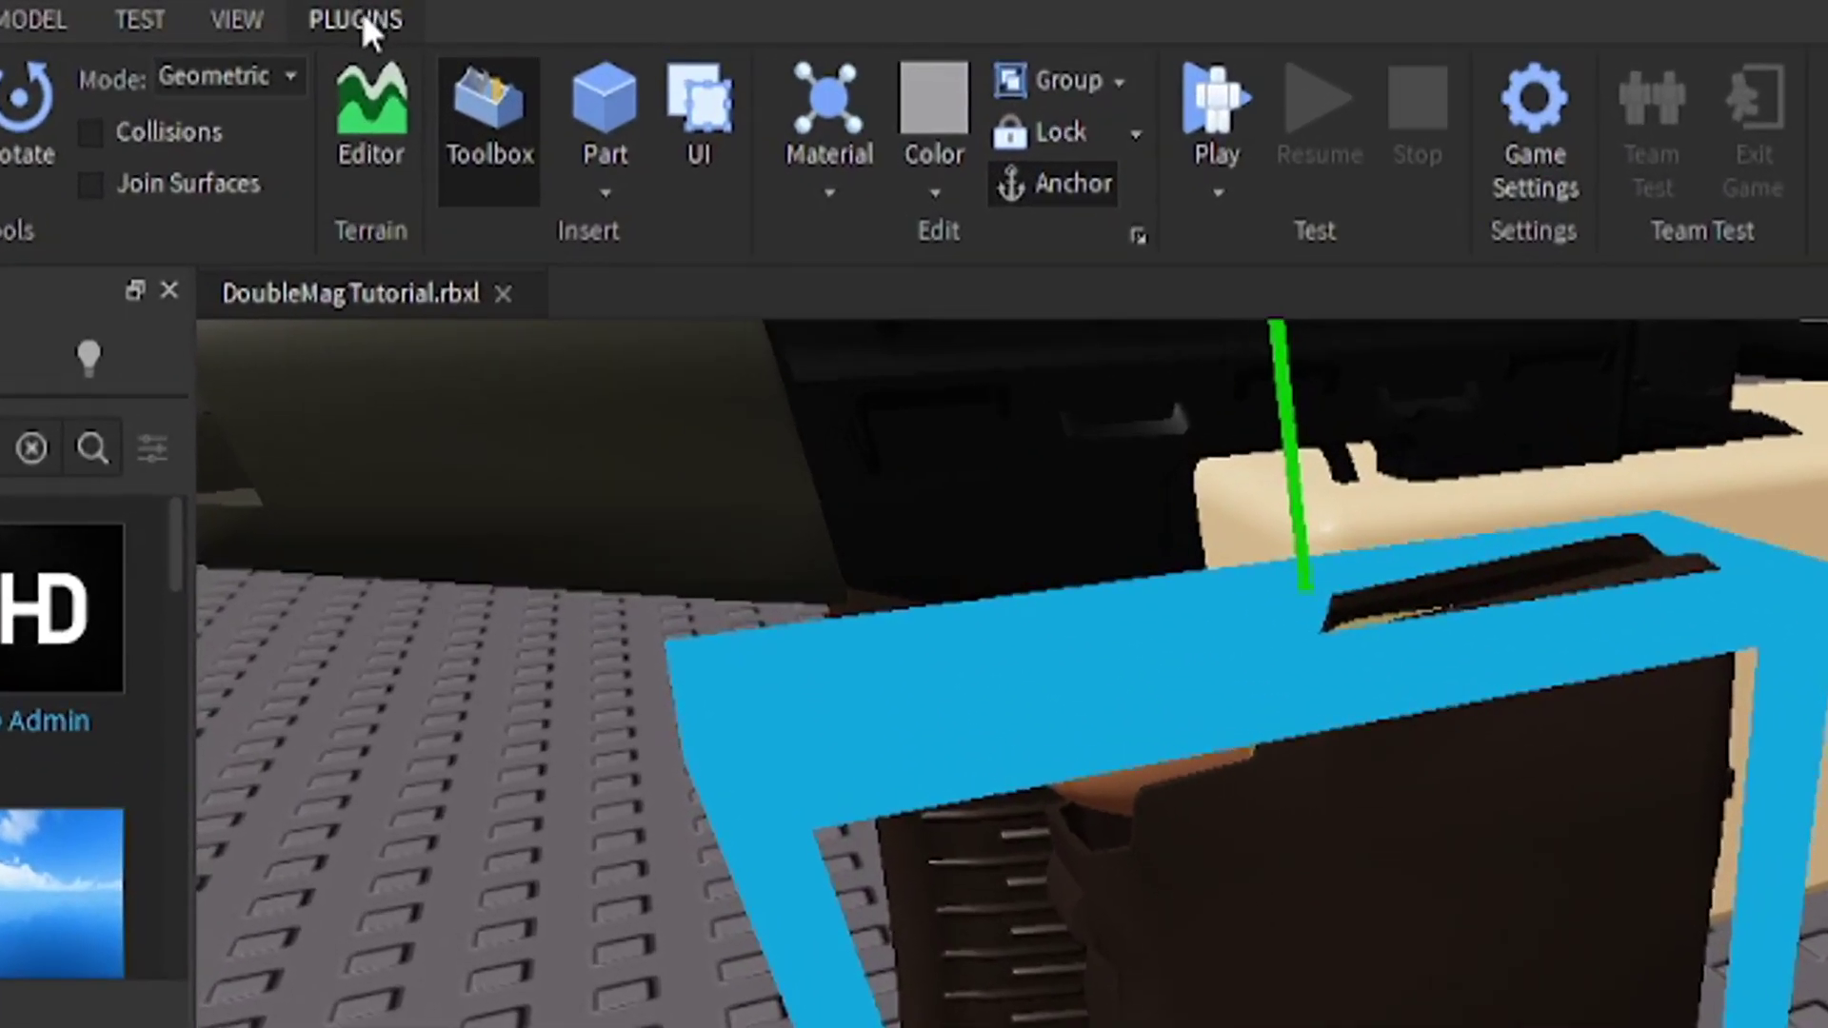
{"action": "left_click", "coordinate": [420, 12]}
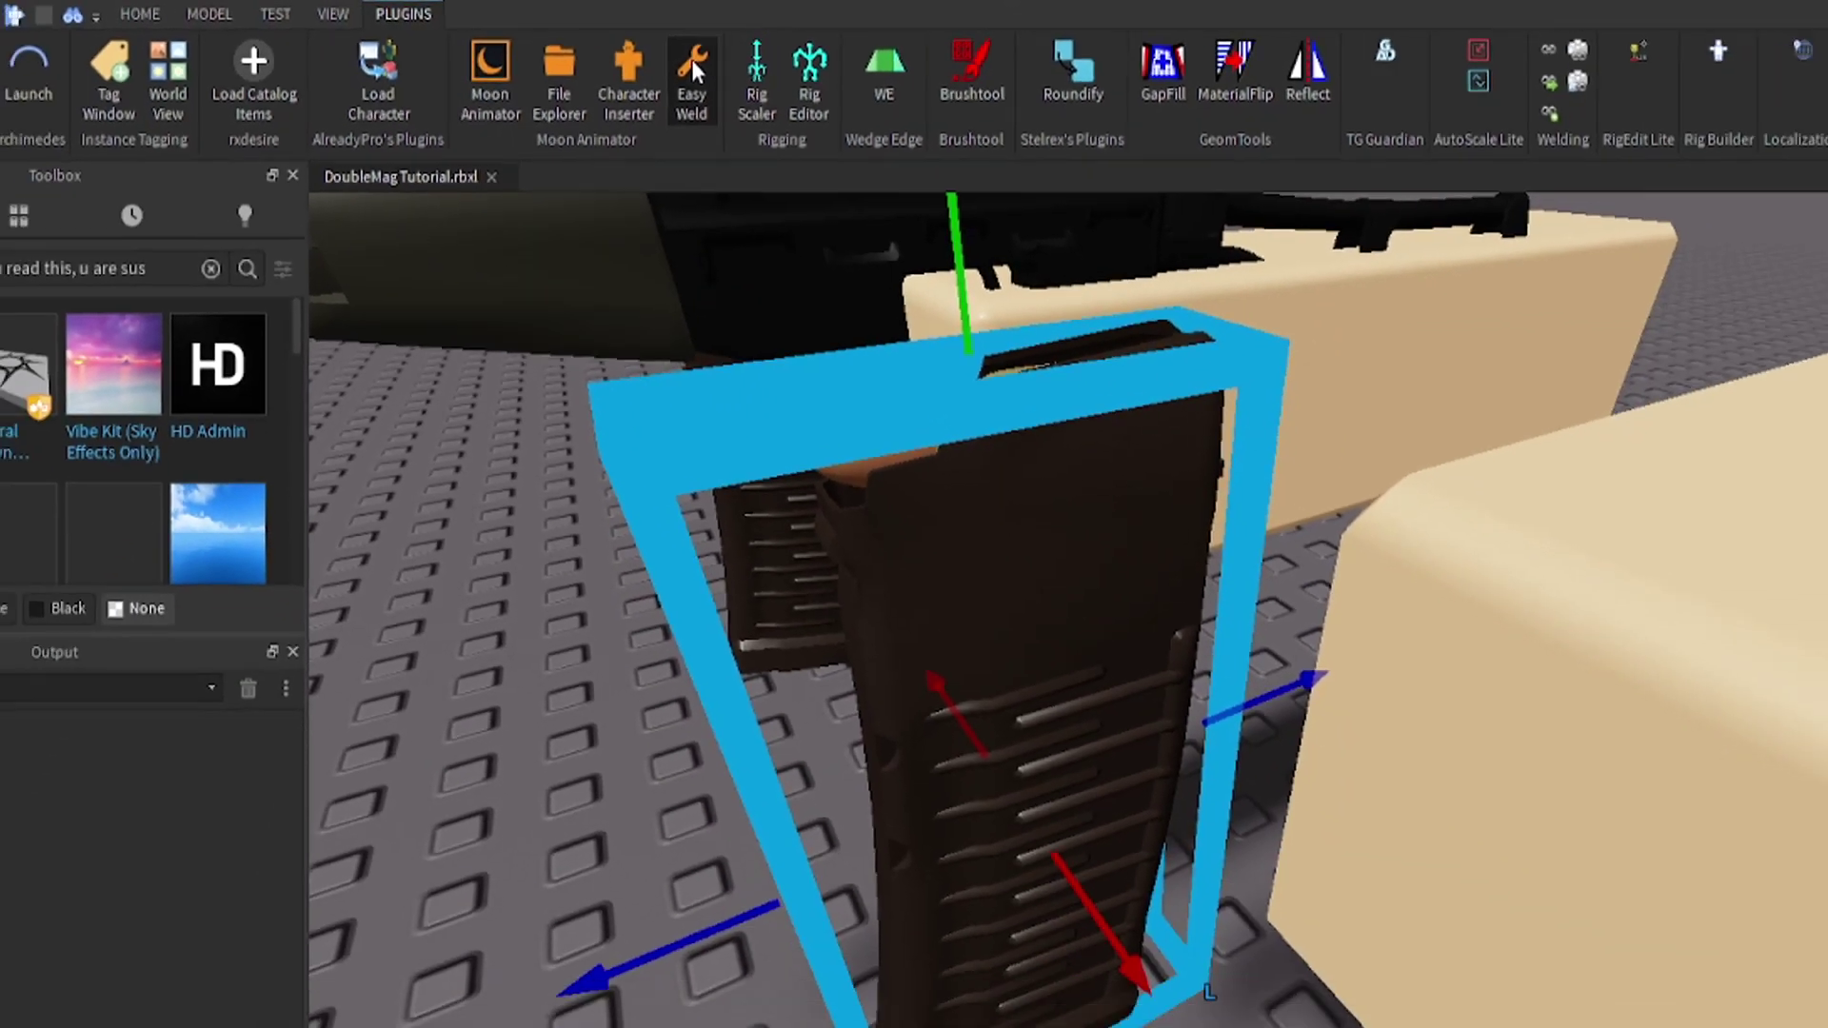
{"action": "left_click", "coordinate": [1303, 277]}
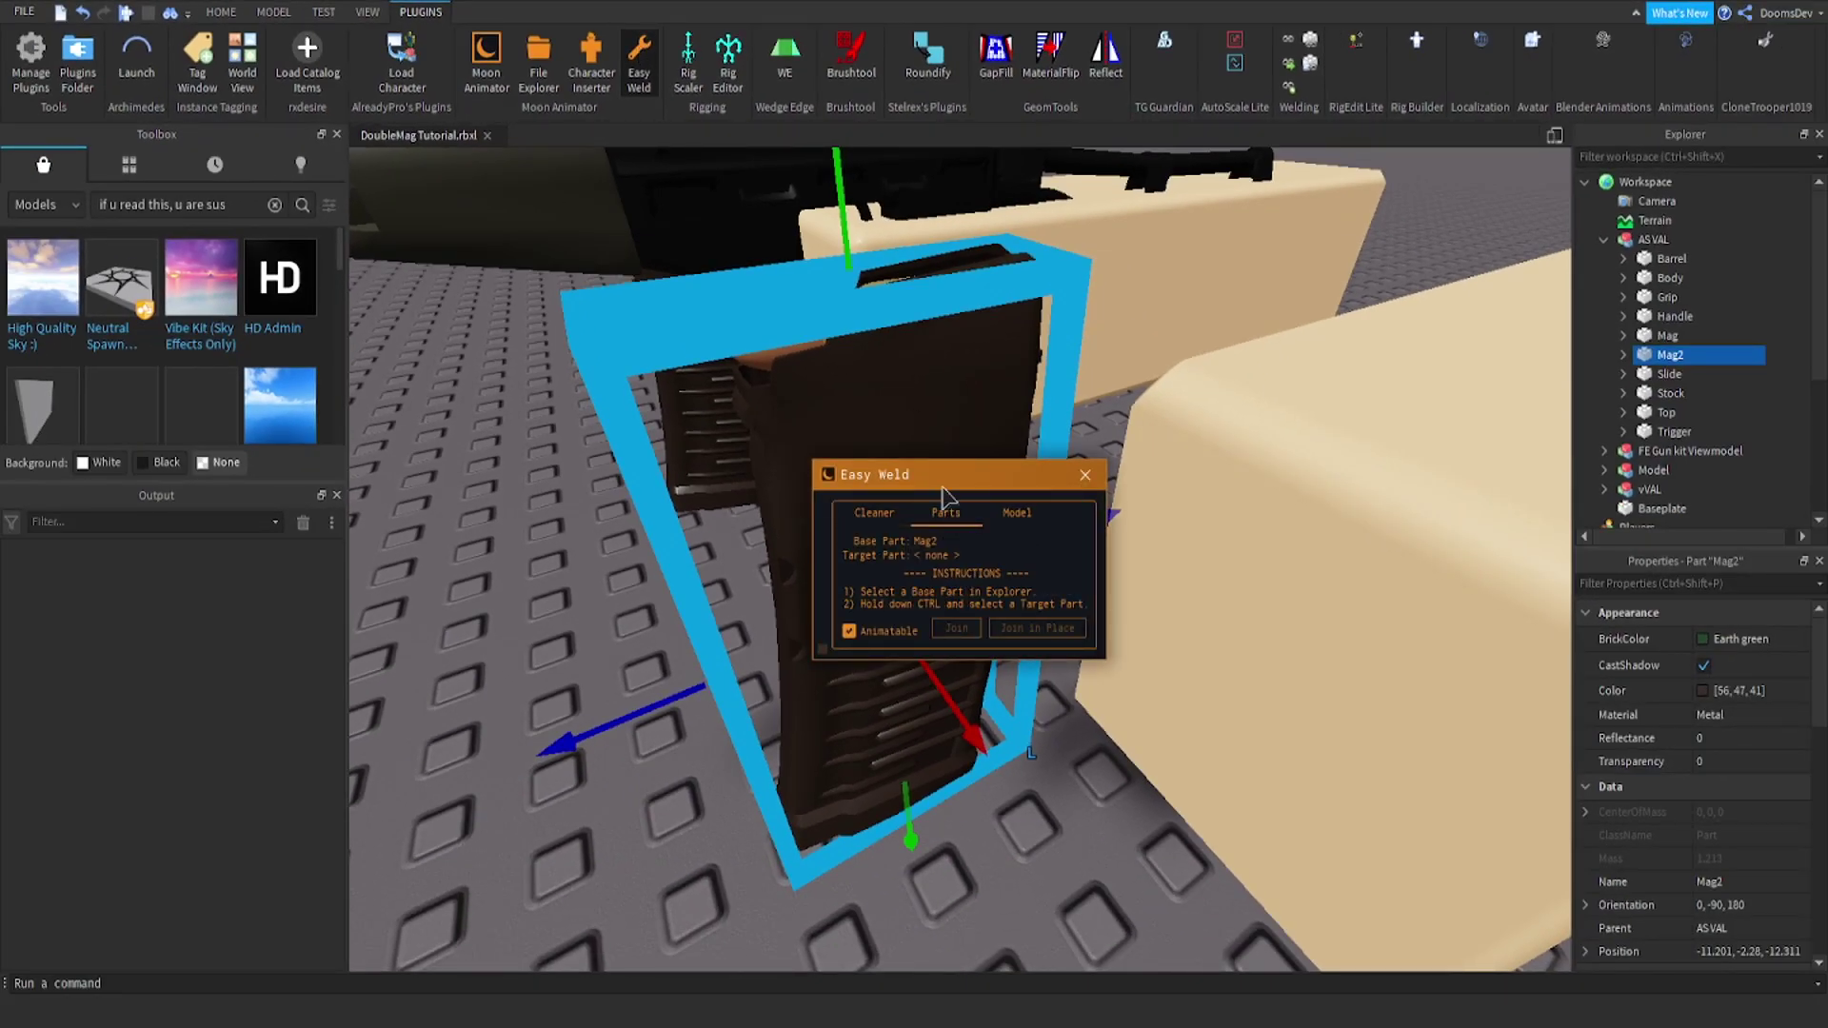
{"action": "left_click_drag", "start_coordinate": [943, 495], "coordinate": [520, 618]}
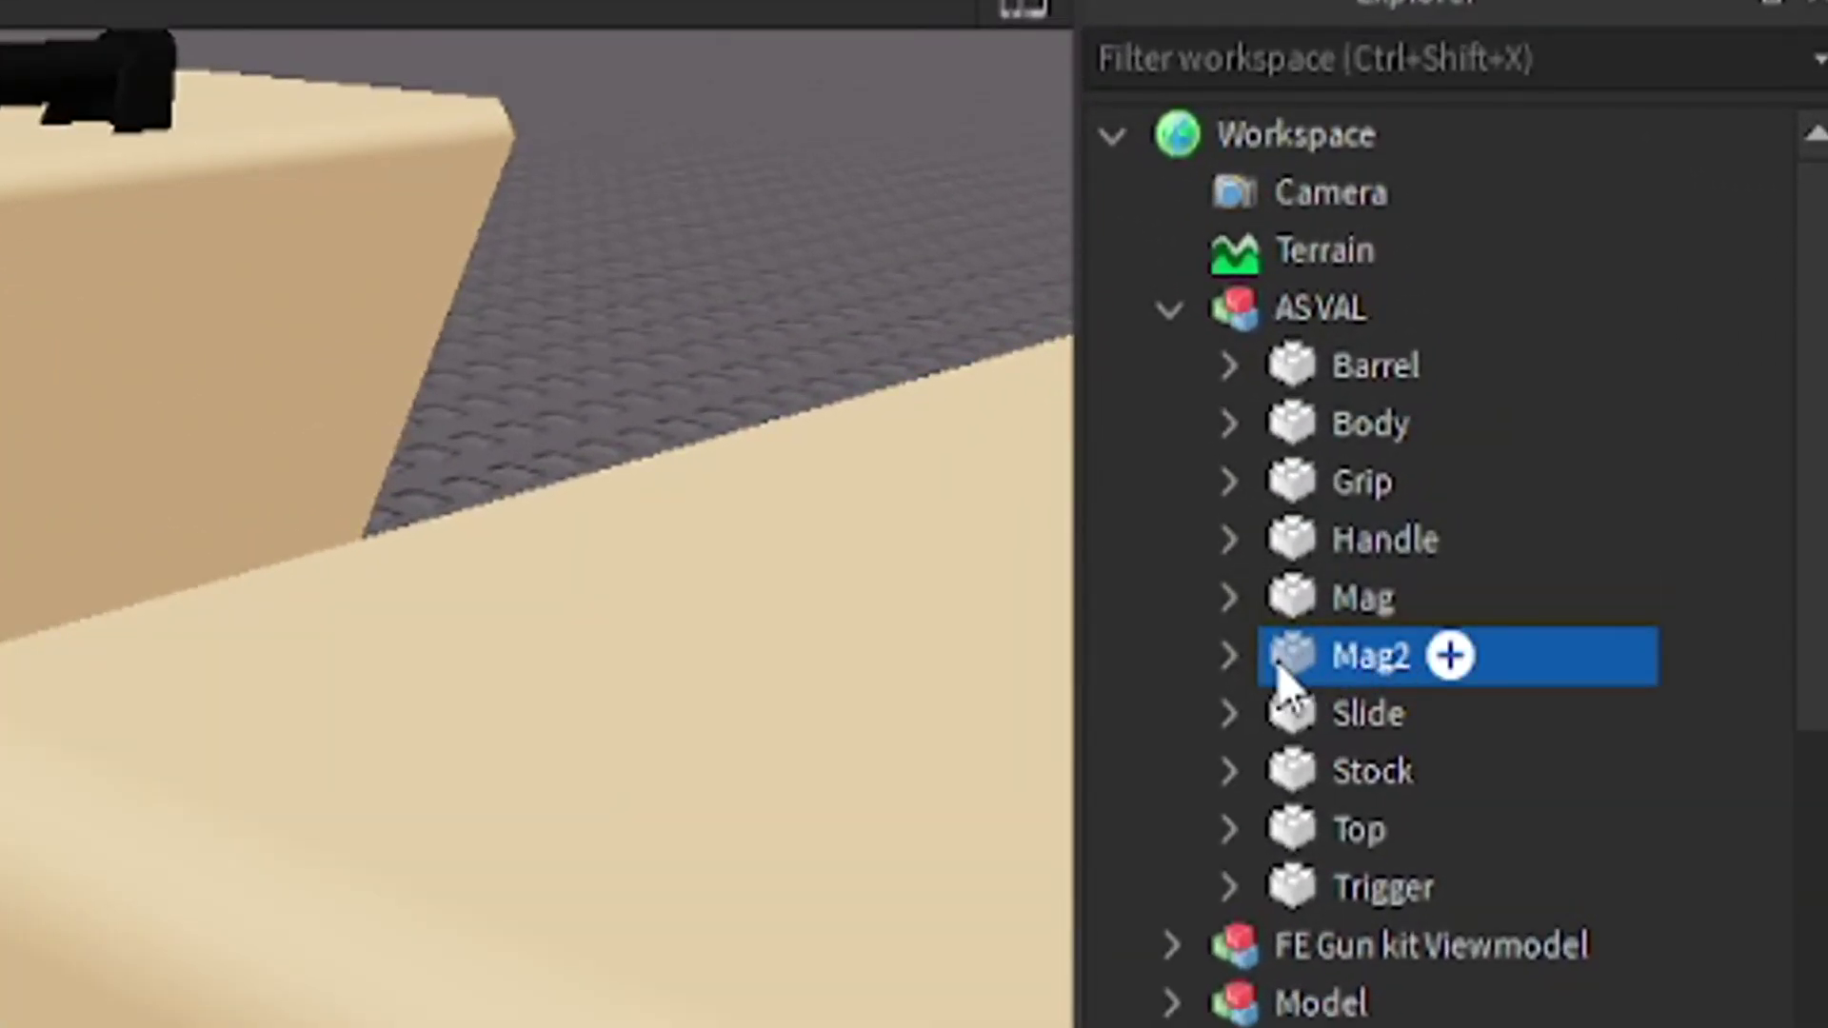
Weld the bullet model's 50Cal and Casing parts to Mag2 with Easy Weld's Join in Place, and close the plugin
{"action": "scroll", "coordinate": [1278, 663], "scroll_direction": "down", "scroll_amount": 3}
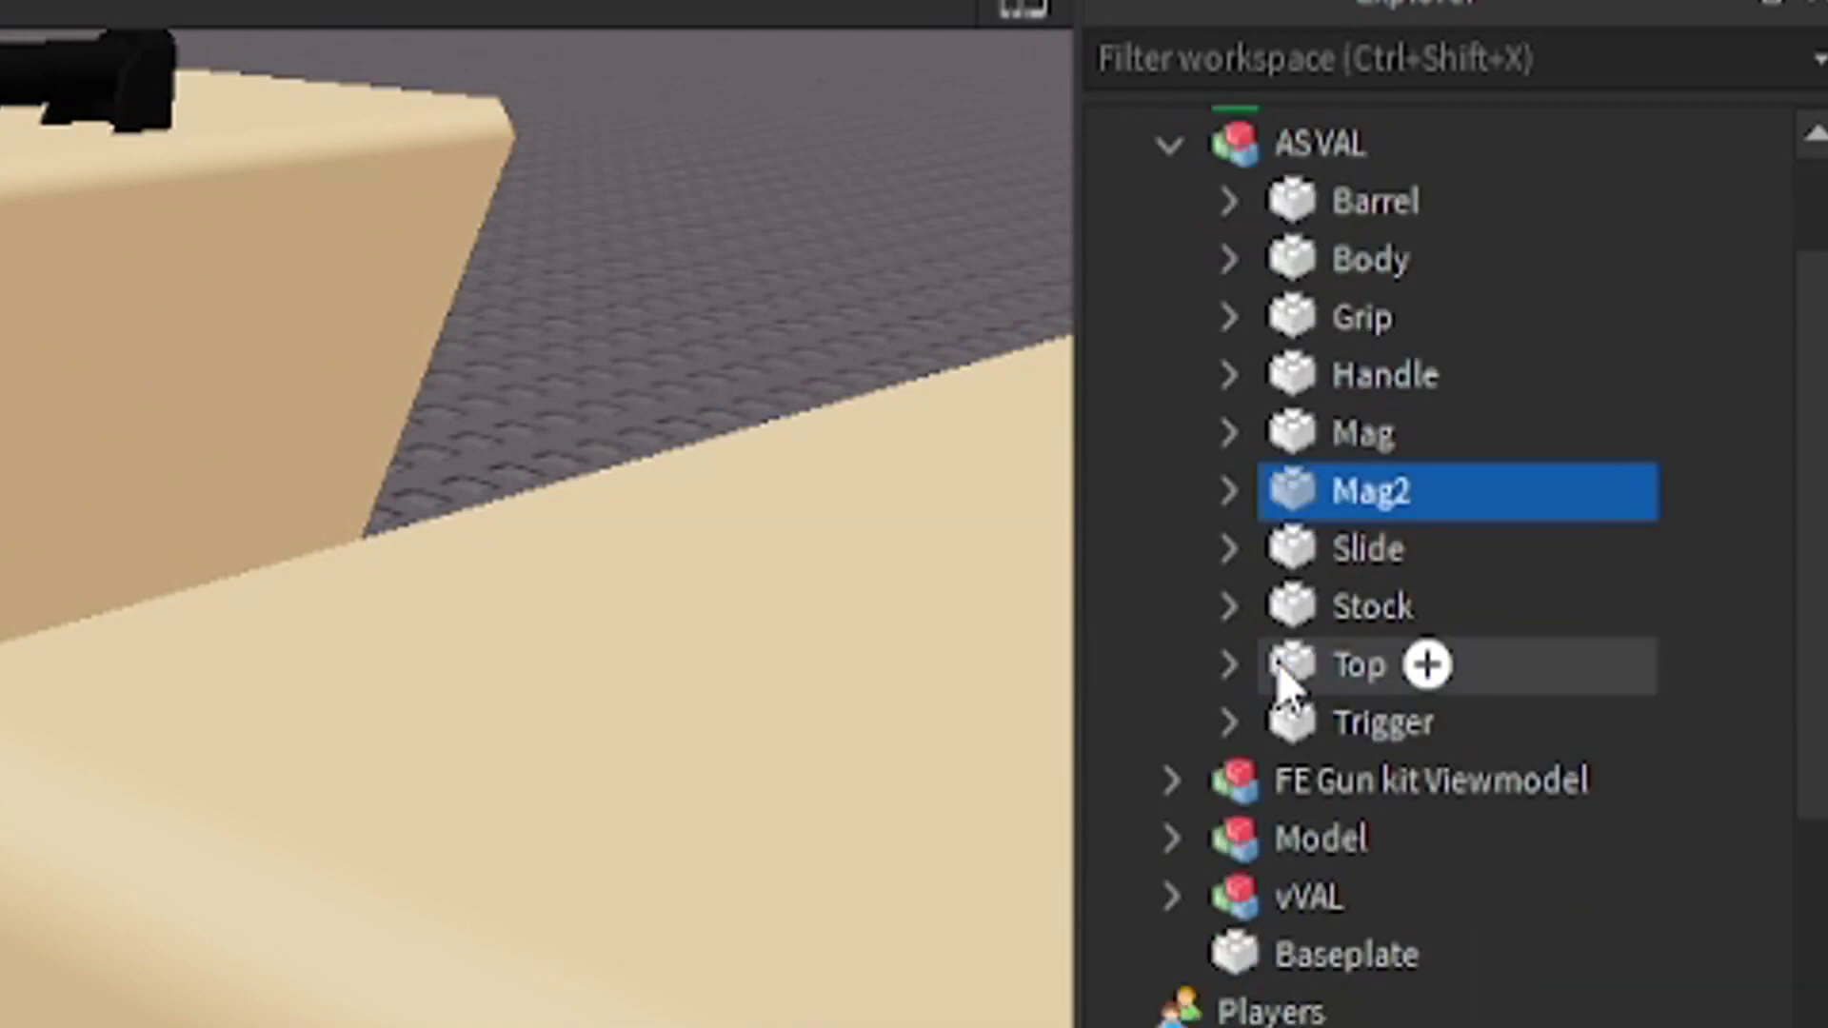
{"action": "scroll", "coordinate": [1274, 667], "scroll_direction": "down", "scroll_amount": 2}
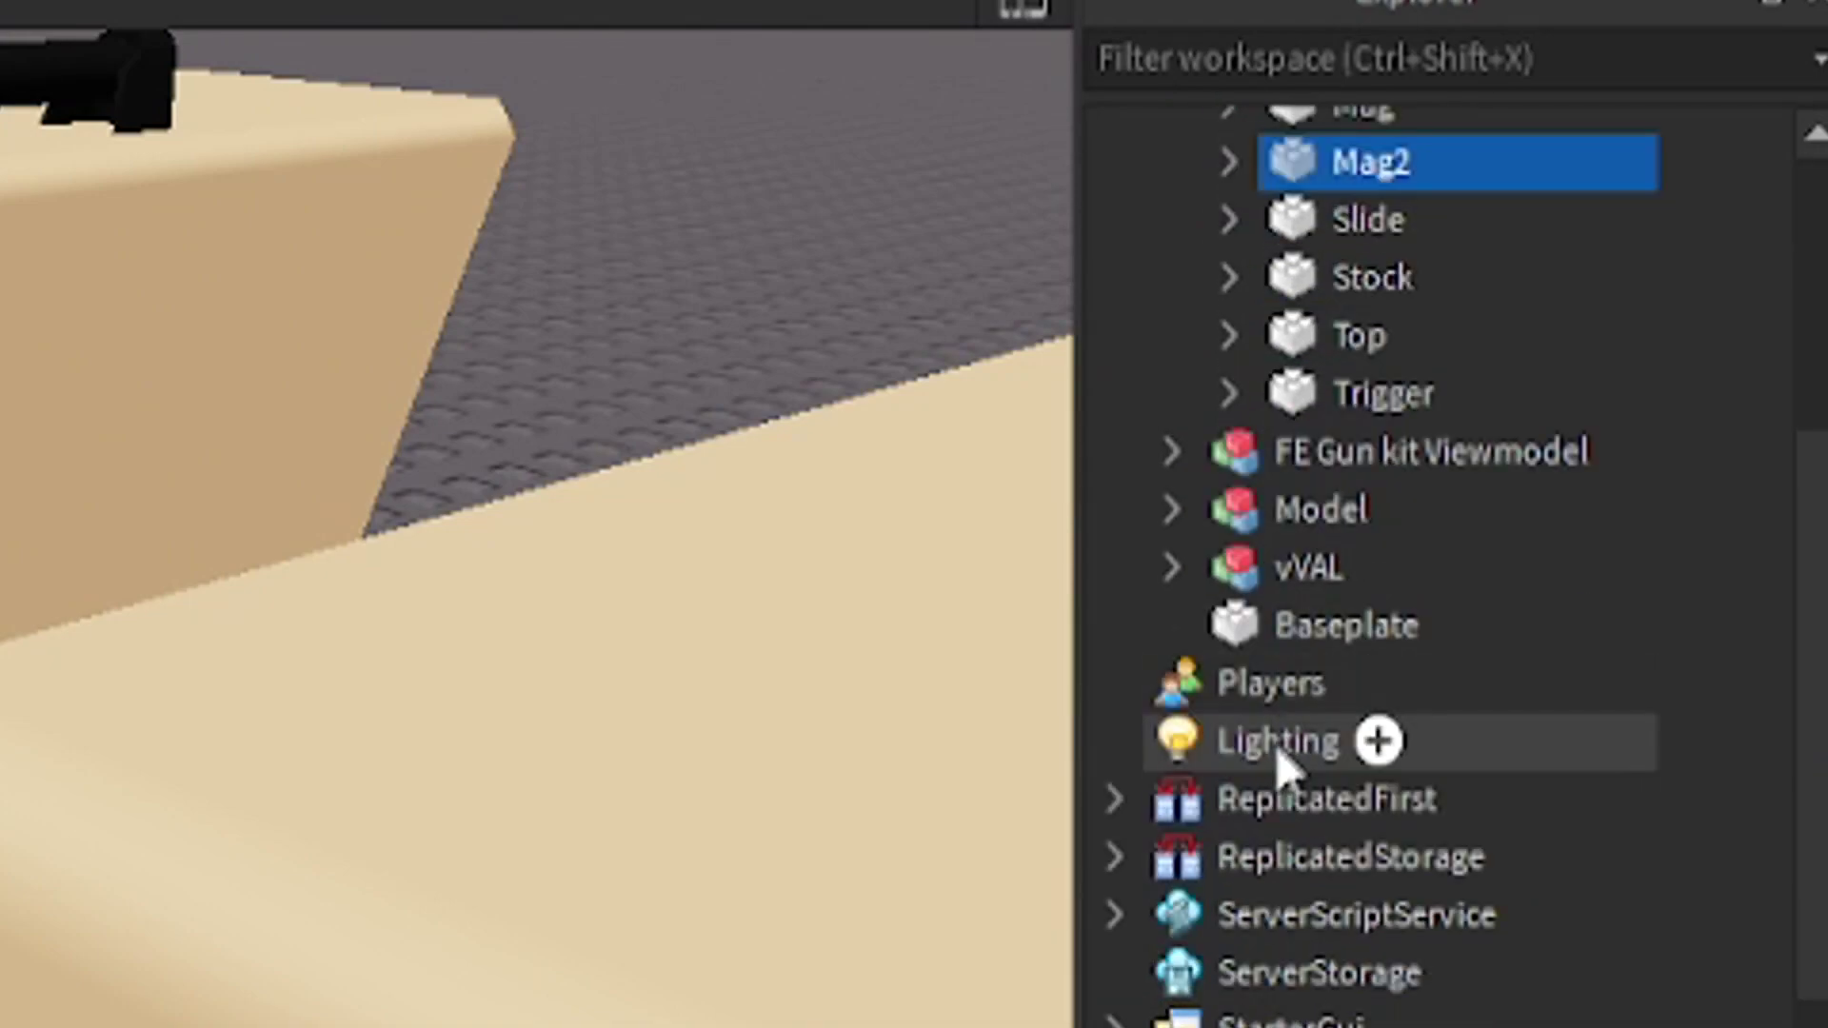
{"action": "scroll", "coordinate": [1274, 752], "scroll_direction": "up", "scroll_amount": 3}
{"action": "left_click", "coordinate": [1177, 999]}
{"action": "scroll", "coordinate": [1190, 857], "scroll_direction": "down", "scroll_amount": 1}
{"action": "scroll", "coordinate": [1209, 789], "scroll_direction": "down", "scroll_amount": 3}
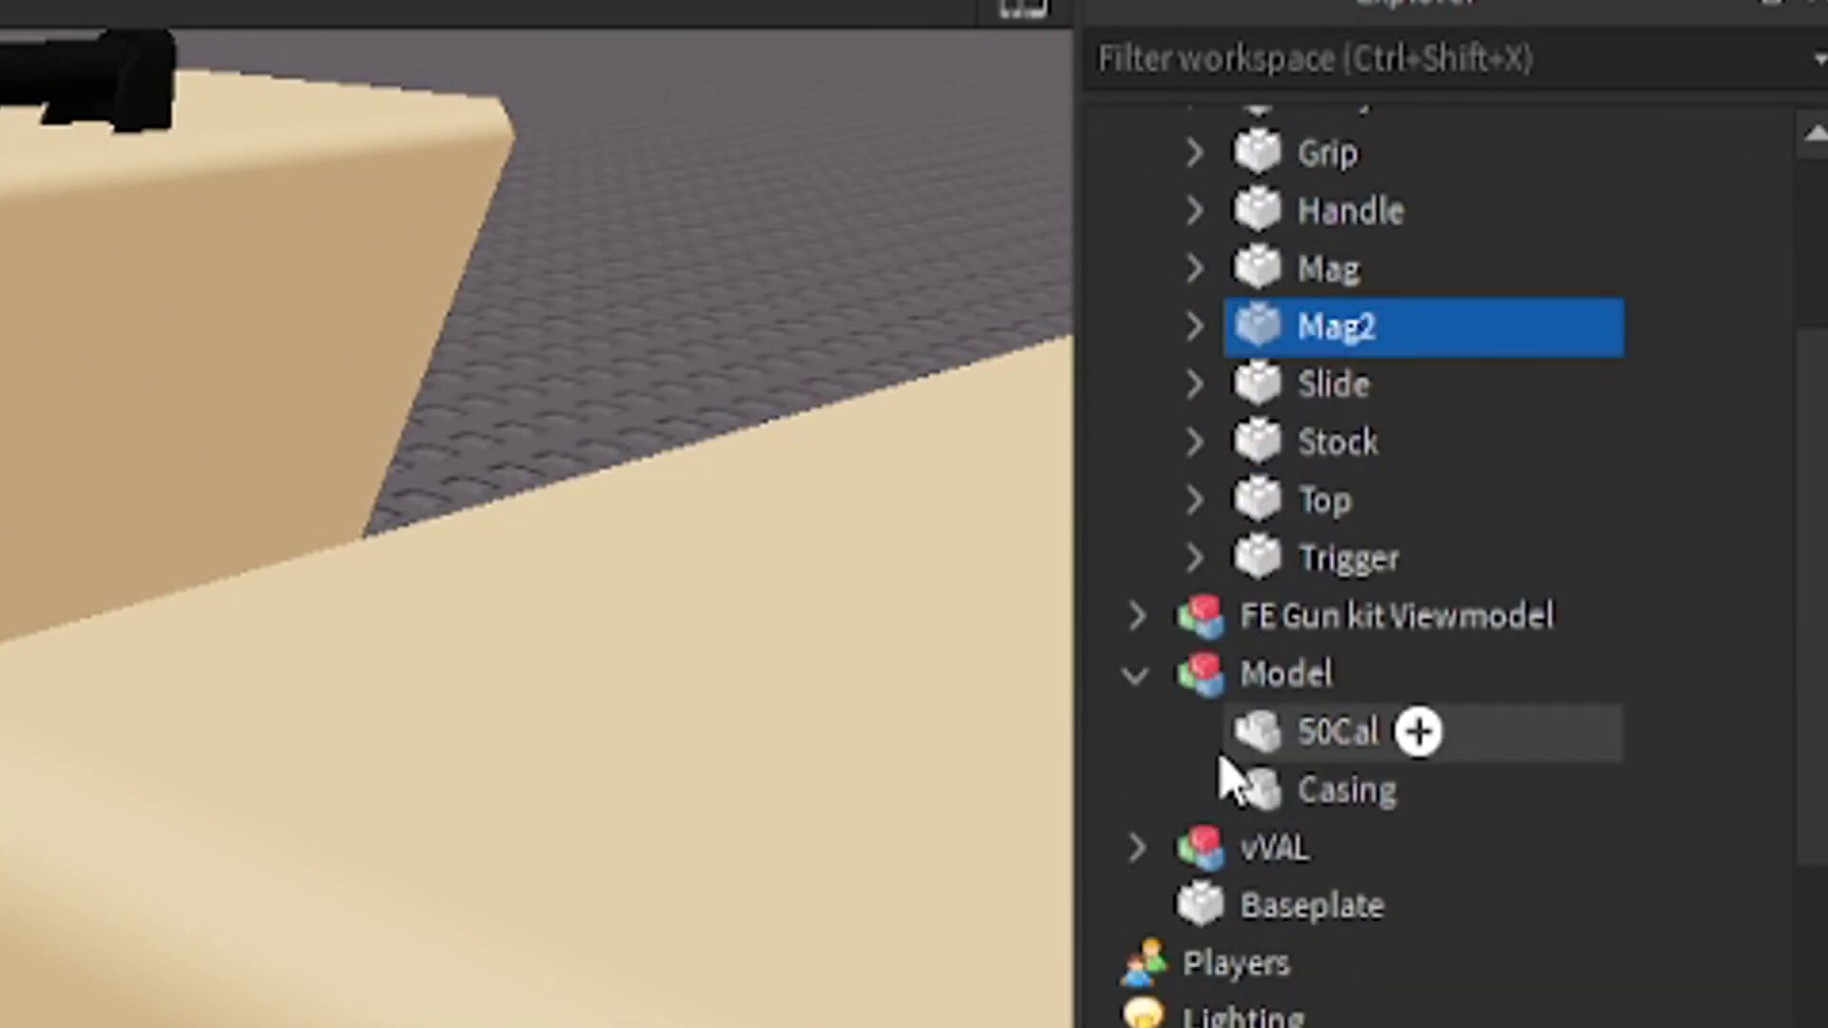
{"action": "left_click", "coordinate": [1297, 757], "text": "ctrl"}
{"action": "left_click", "coordinate": [1297, 805], "text": "ctrl"}
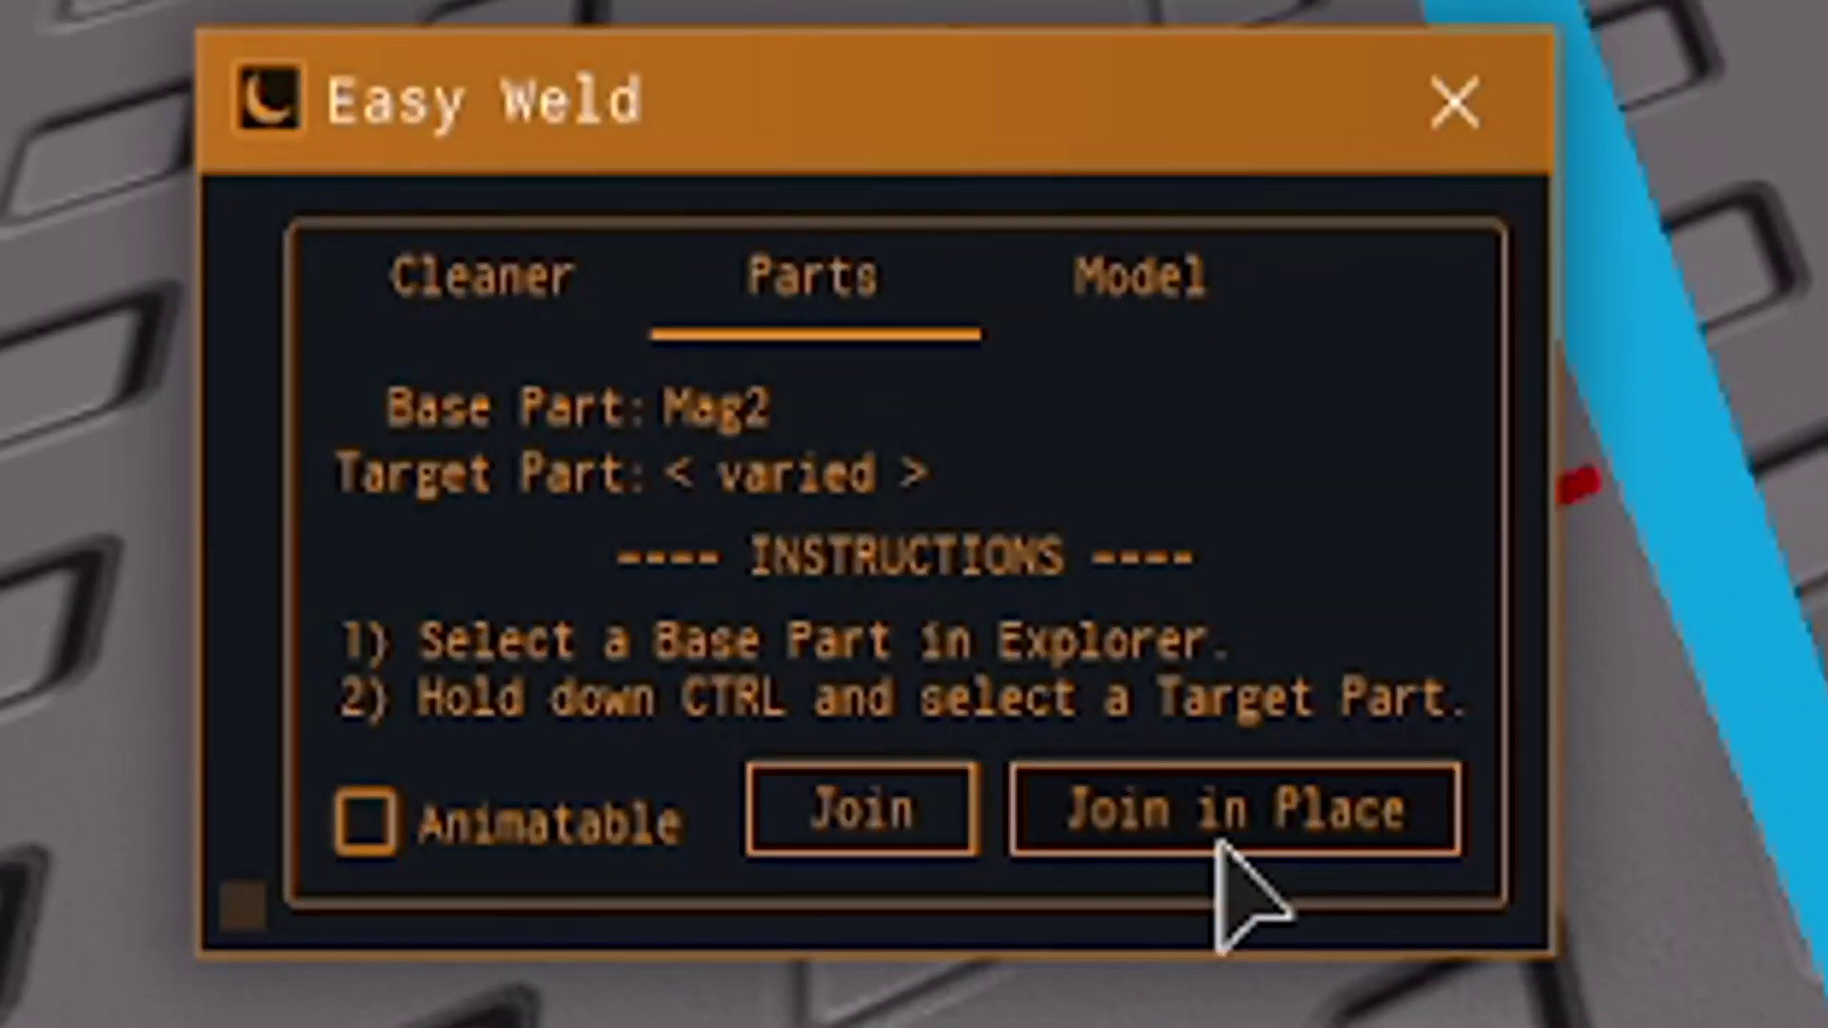
{"action": "left_click", "coordinate": [1224, 846]}
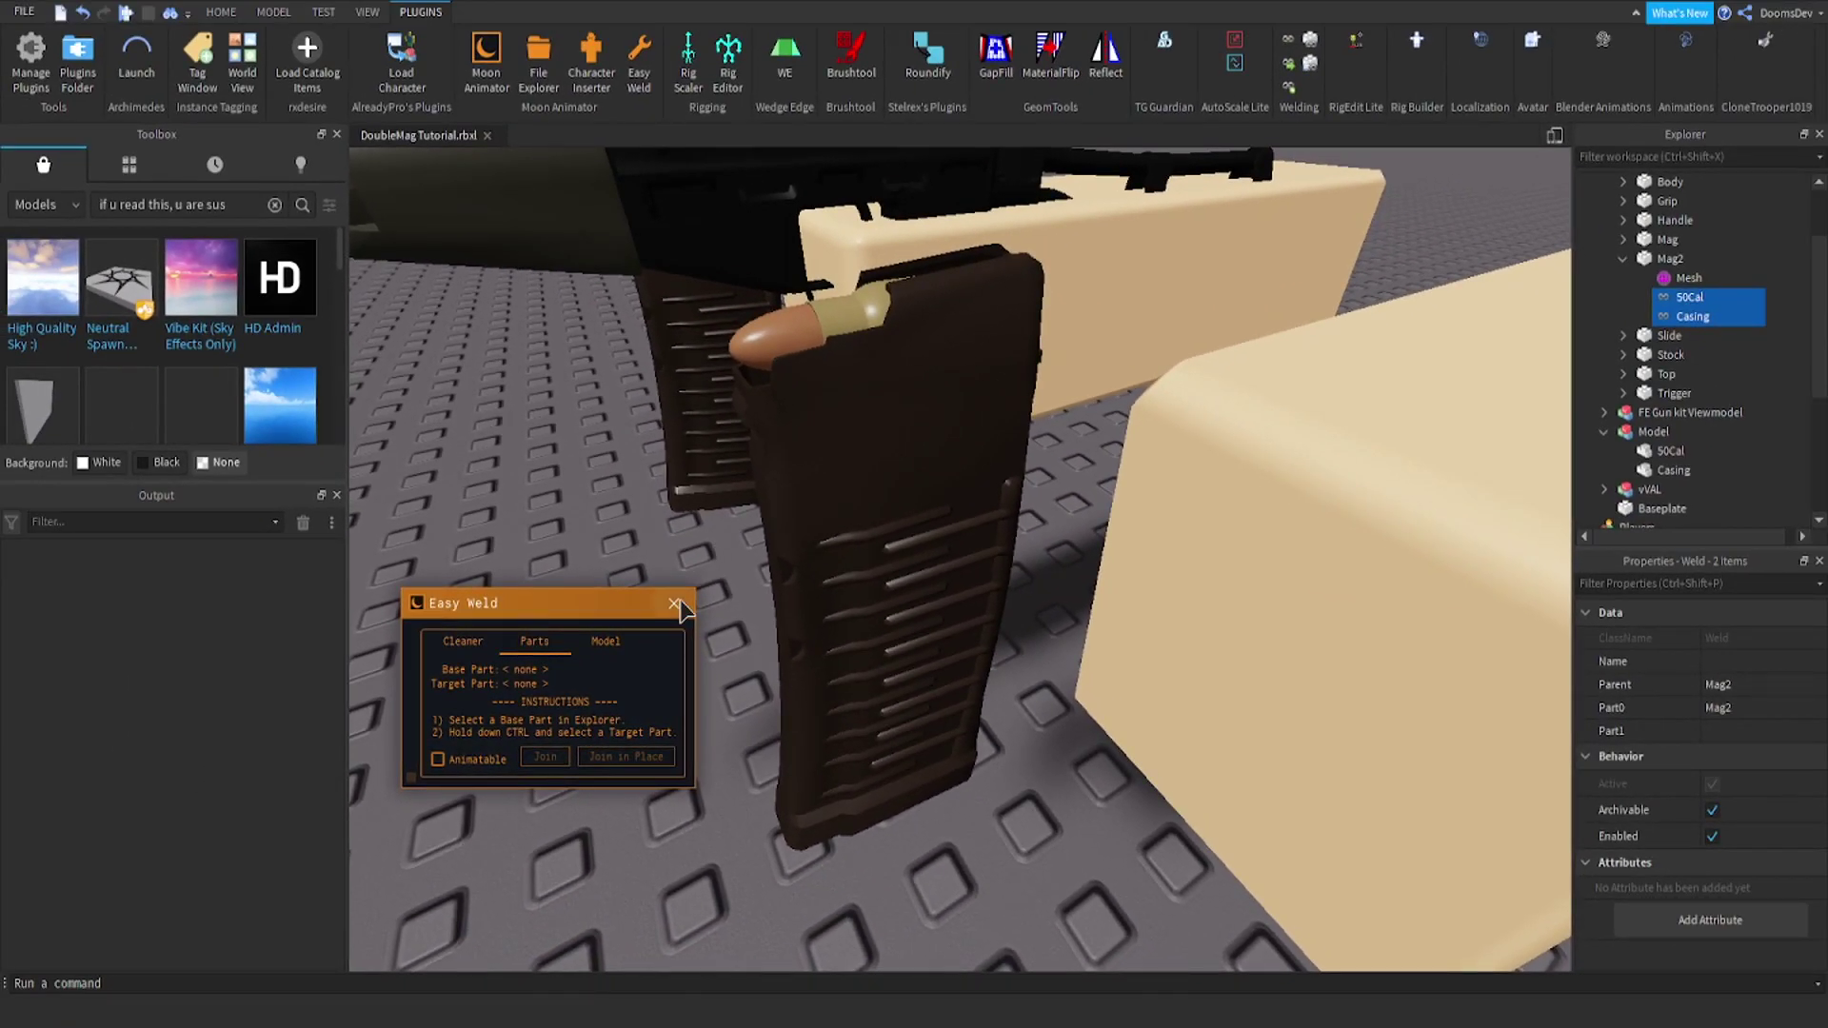
{"action": "left_click", "coordinate": [676, 604]}
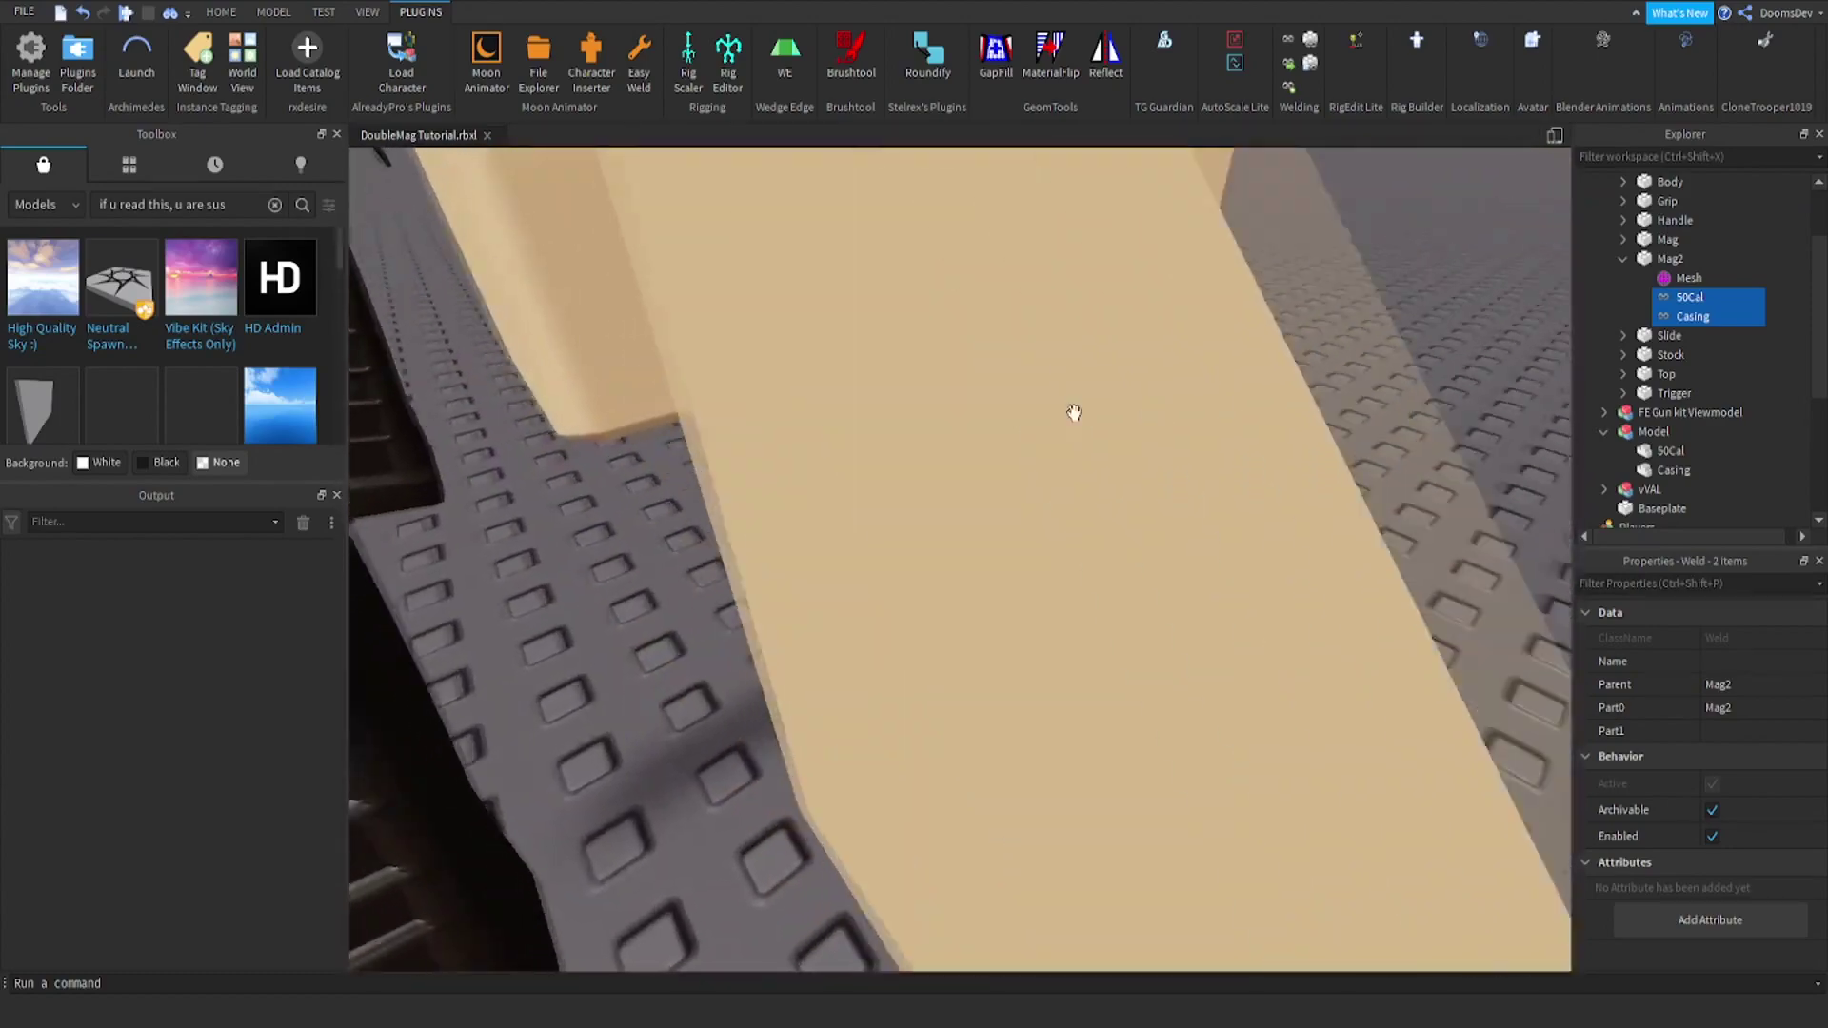
Copy the original Mag's position and set Mag2's Position to -11.201, -2.28, -13.923
{"action": "right_click_drag", "start_coordinate": [1074, 413], "coordinate": [945, 554]}
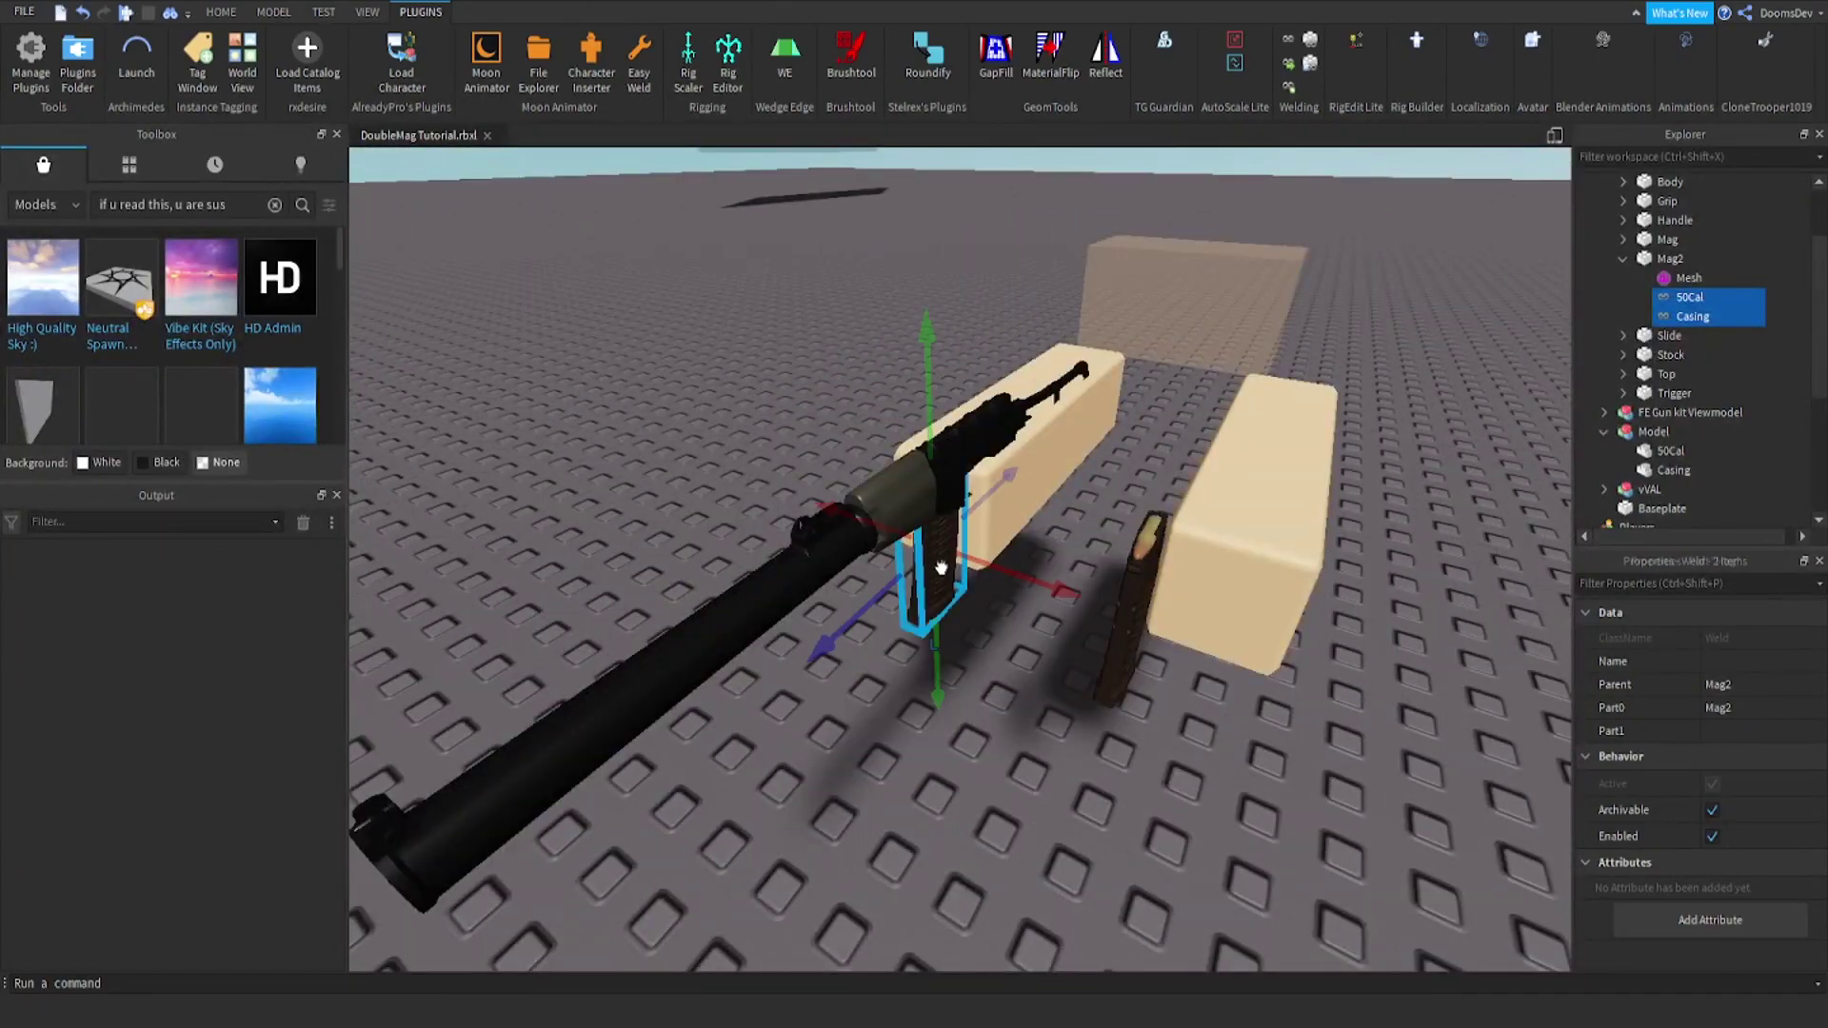
{"action": "left_click", "coordinate": [941, 568]}
{"action": "scroll", "coordinate": [952, 591], "scroll_direction": "up", "scroll_amount": 5}
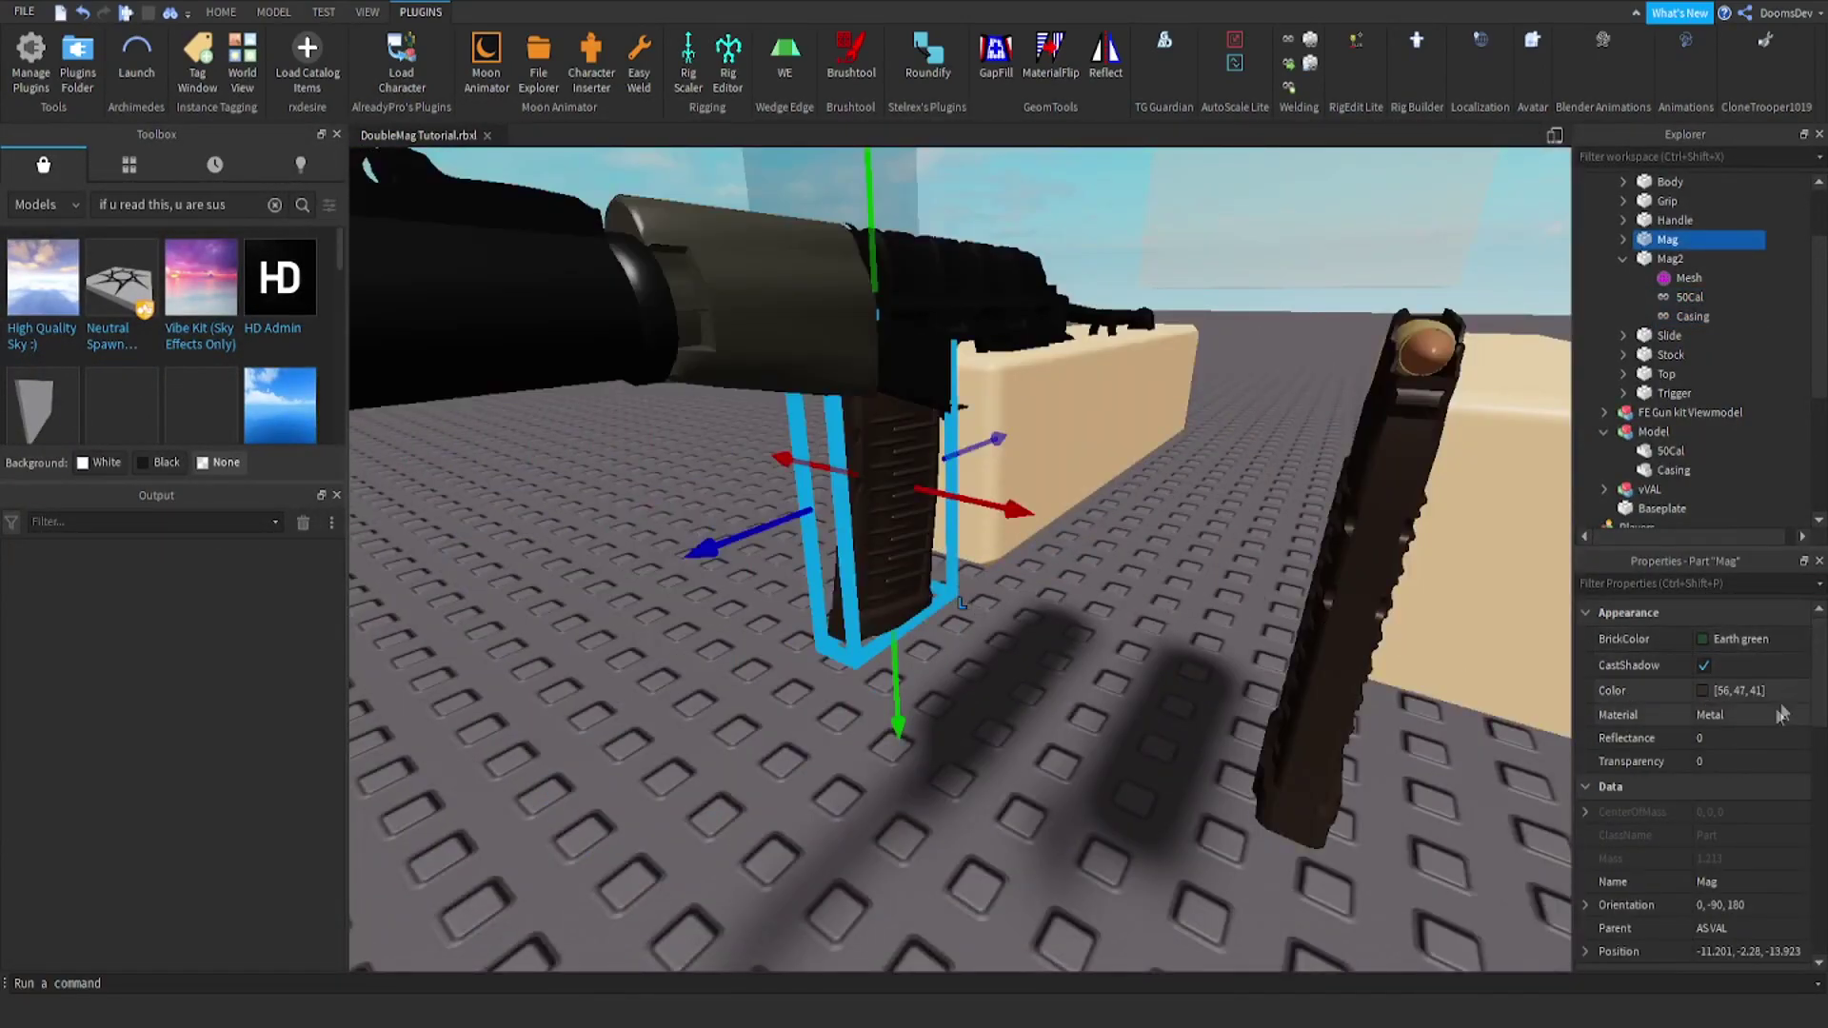
{"action": "scroll", "coordinate": [1782, 714], "scroll_direction": "down", "scroll_amount": 5}
{"action": "left_click", "coordinate": [1762, 731]}
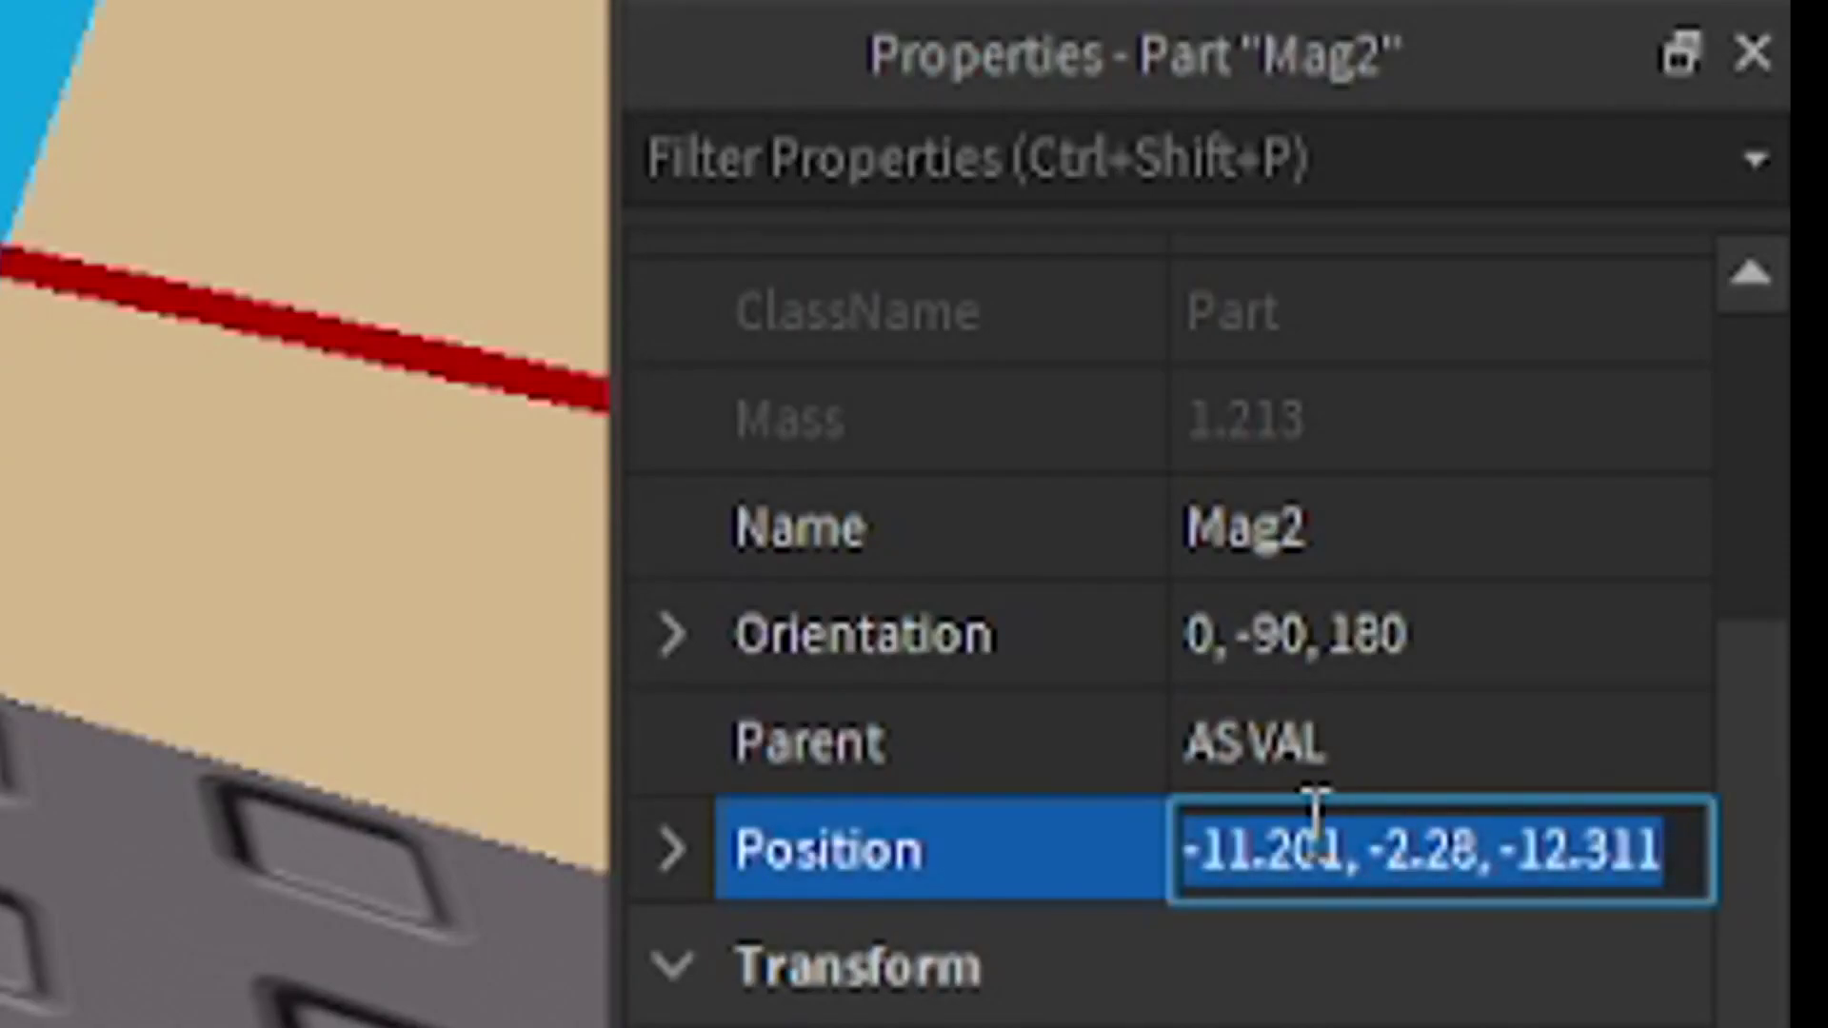
{"action": "type", "text": "-11.201, -2.28, -13.923"}
{"action": "key", "text": "Return"}
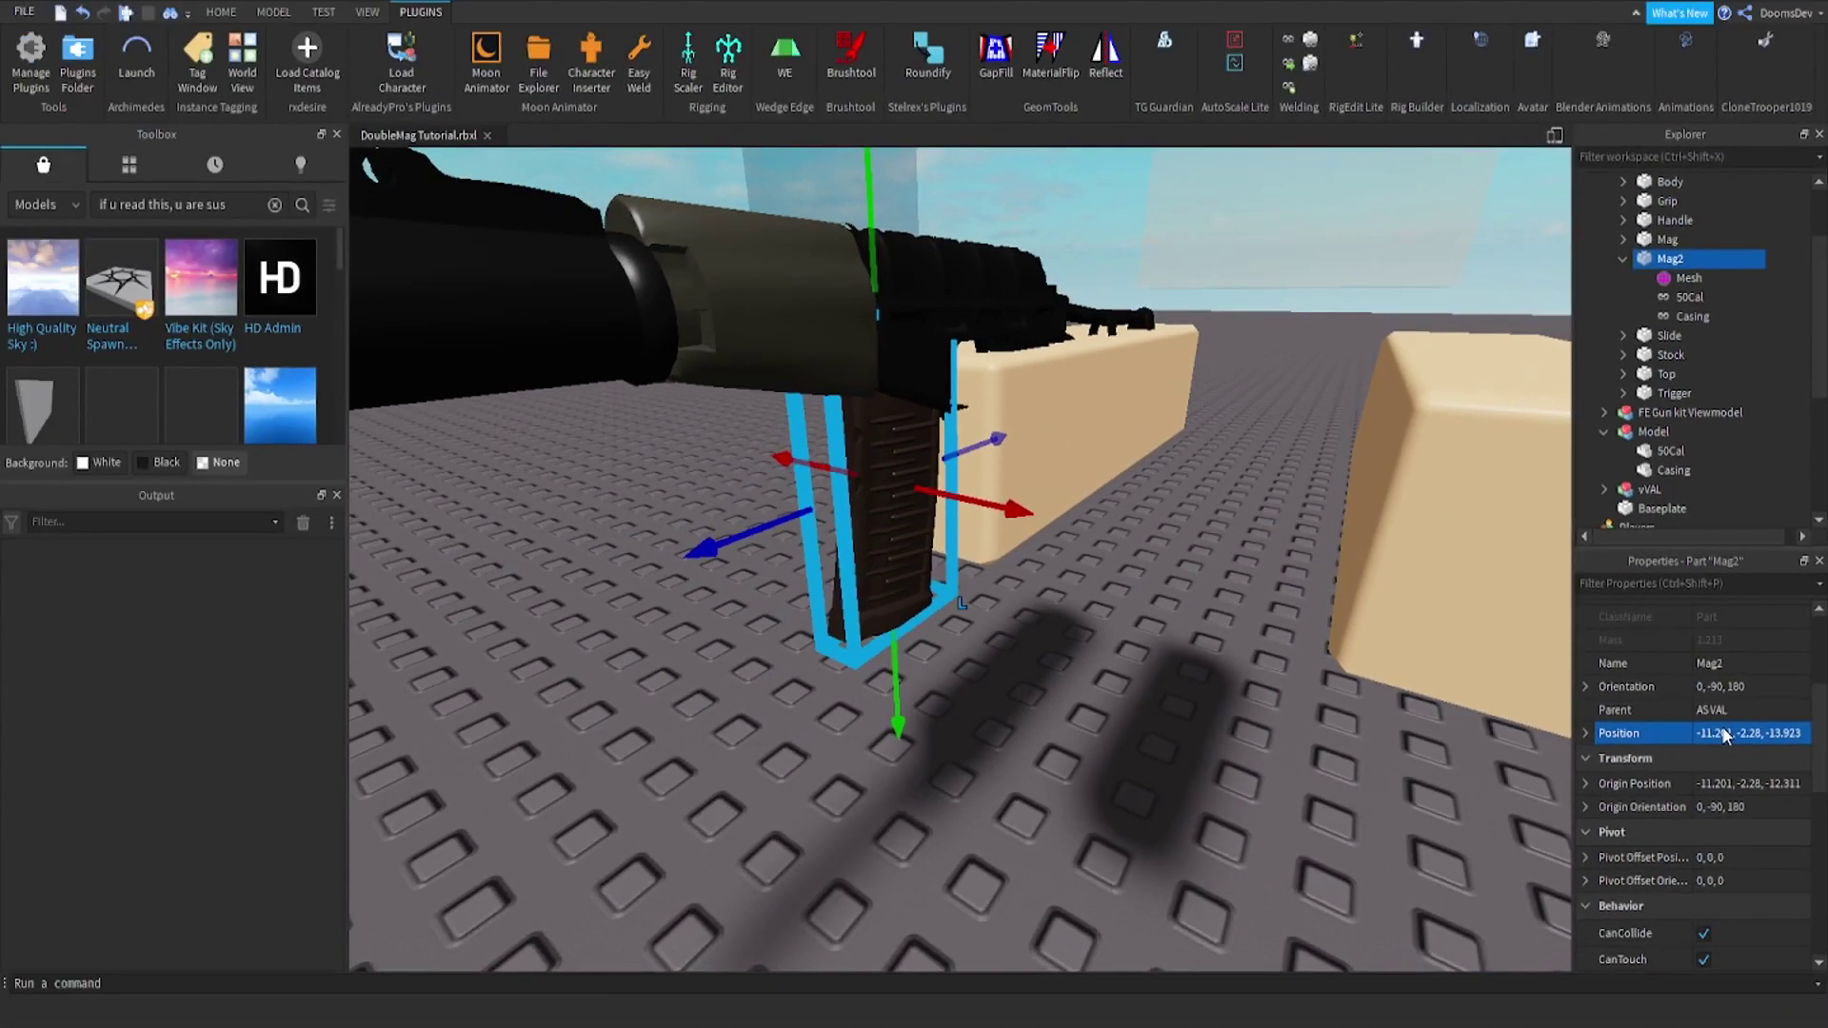
Inspect the overlapping Mag and Mag2 on the gun from several sides
{"action": "right_click_drag", "start_coordinate": [1528, 652], "coordinate": [1253, 541]}
{"action": "scroll", "coordinate": [1254, 541], "scroll_direction": "down", "scroll_amount": 6}
{"action": "scroll", "coordinate": [1253, 541], "scroll_direction": "up", "scroll_amount": 8}
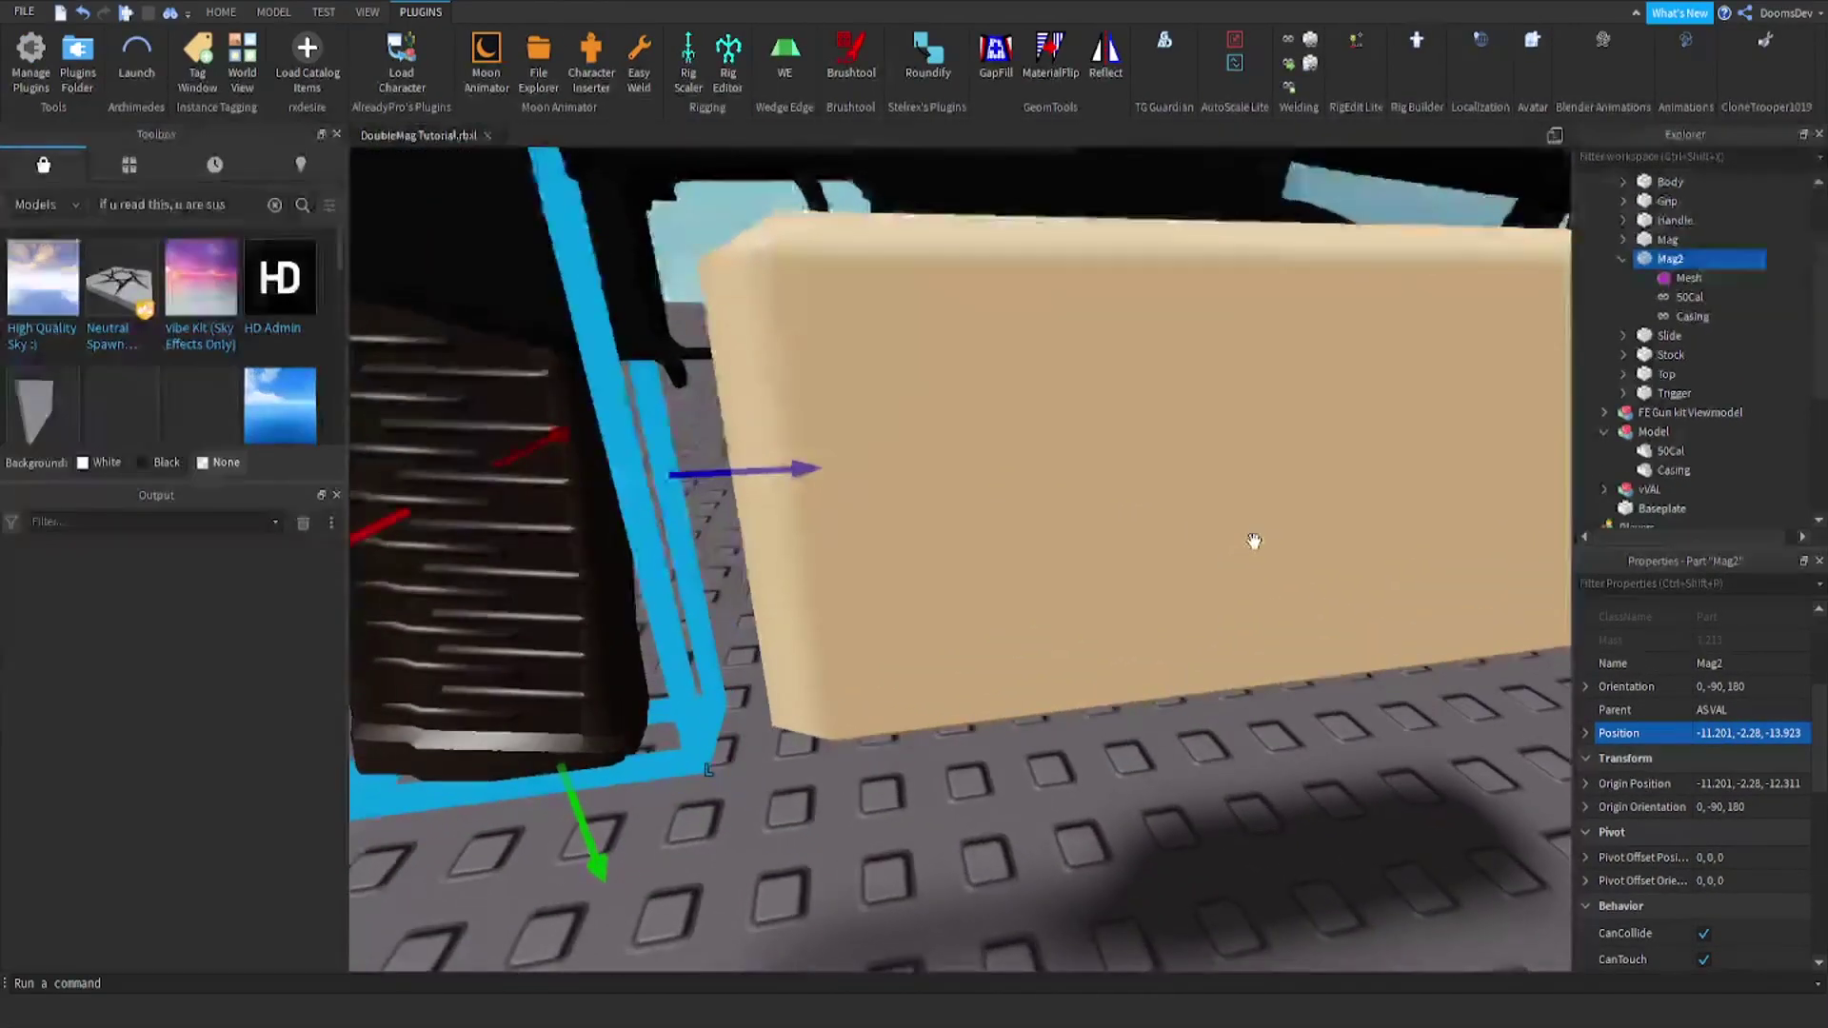
{"action": "scroll", "coordinate": [1253, 541], "scroll_direction": "down", "scroll_amount": 3}
{"action": "scroll", "coordinate": [1254, 541], "scroll_direction": "down", "scroll_amount": 3}
{"action": "scroll", "coordinate": [1073, 567], "scroll_direction": "up", "scroll_amount": 4}
{"action": "right_click_drag", "start_coordinate": [1074, 567], "coordinate": [1073, 570]}
{"action": "scroll", "coordinate": [1073, 571], "scroll_direction": "down", "scroll_amount": 3}
Move the bullet Model into the AS VAL model and ungroup it into 50Cal and Casing
{"action": "left_click", "coordinate": [993, 420]}
{"action": "right_click_drag", "start_coordinate": [1005, 517], "coordinate": [1004, 518]}
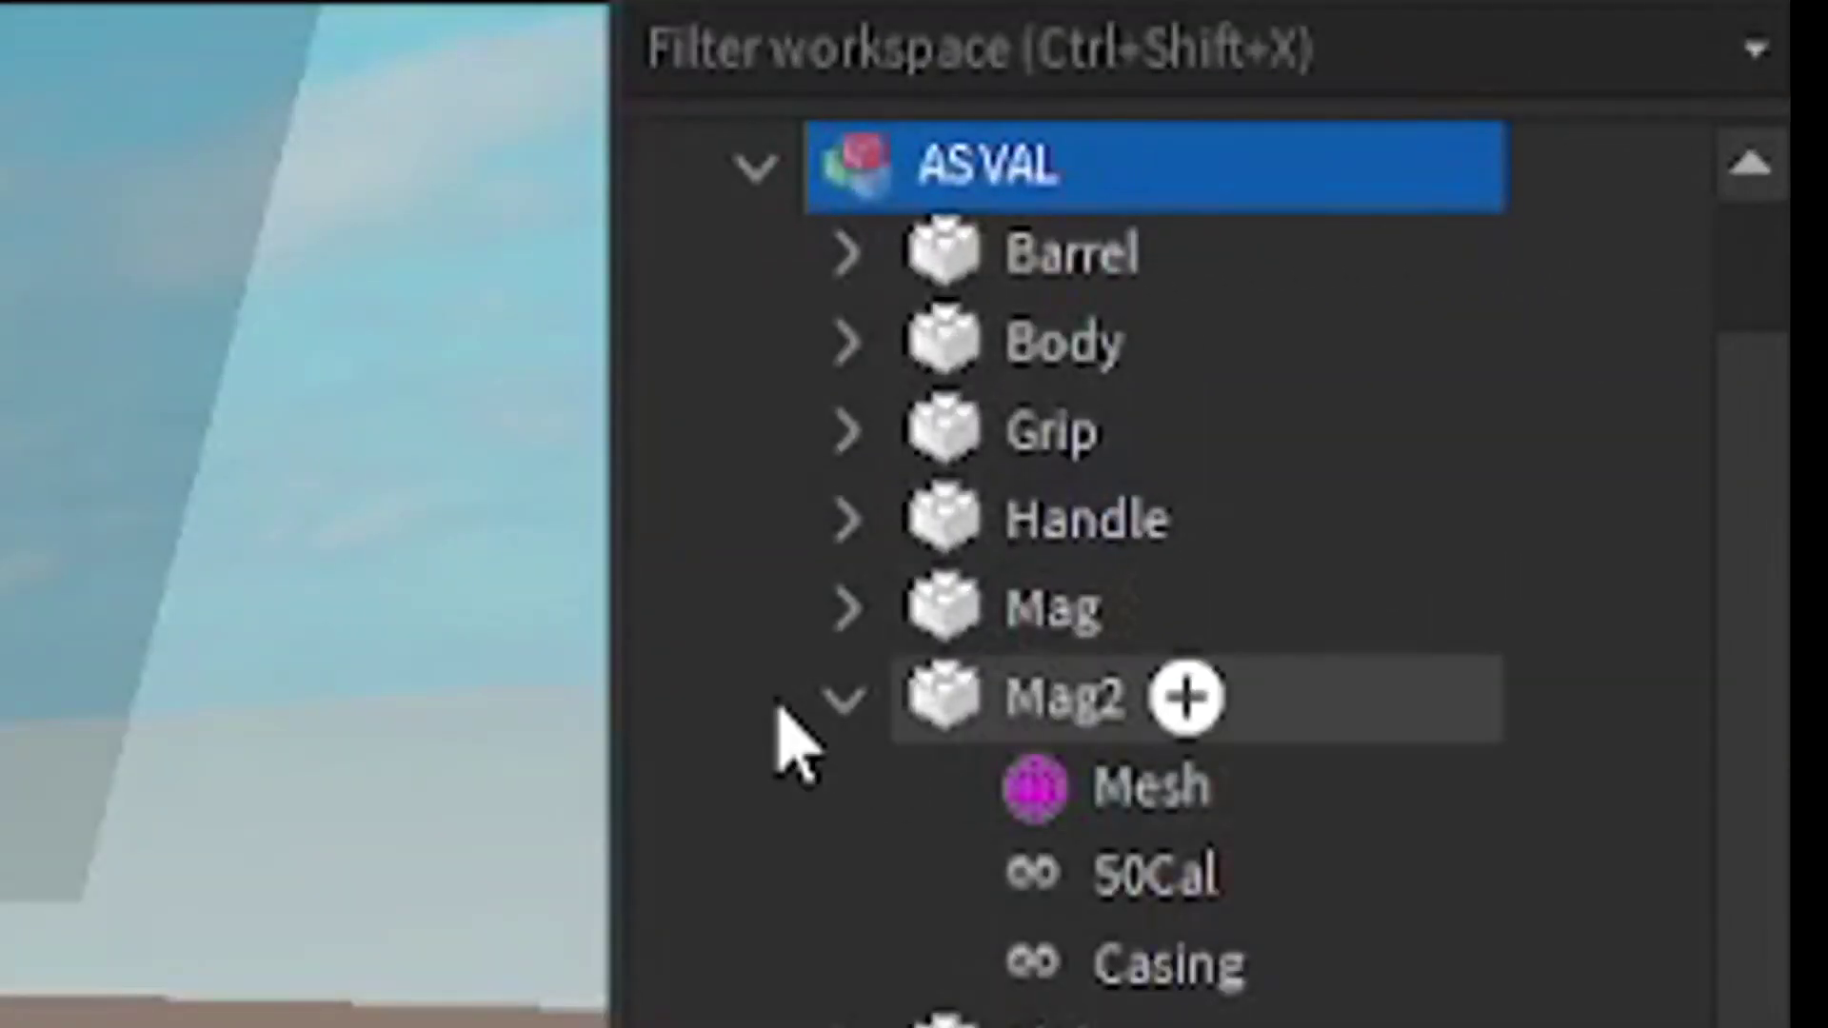
{"action": "left_click", "coordinate": [1511, 355]}
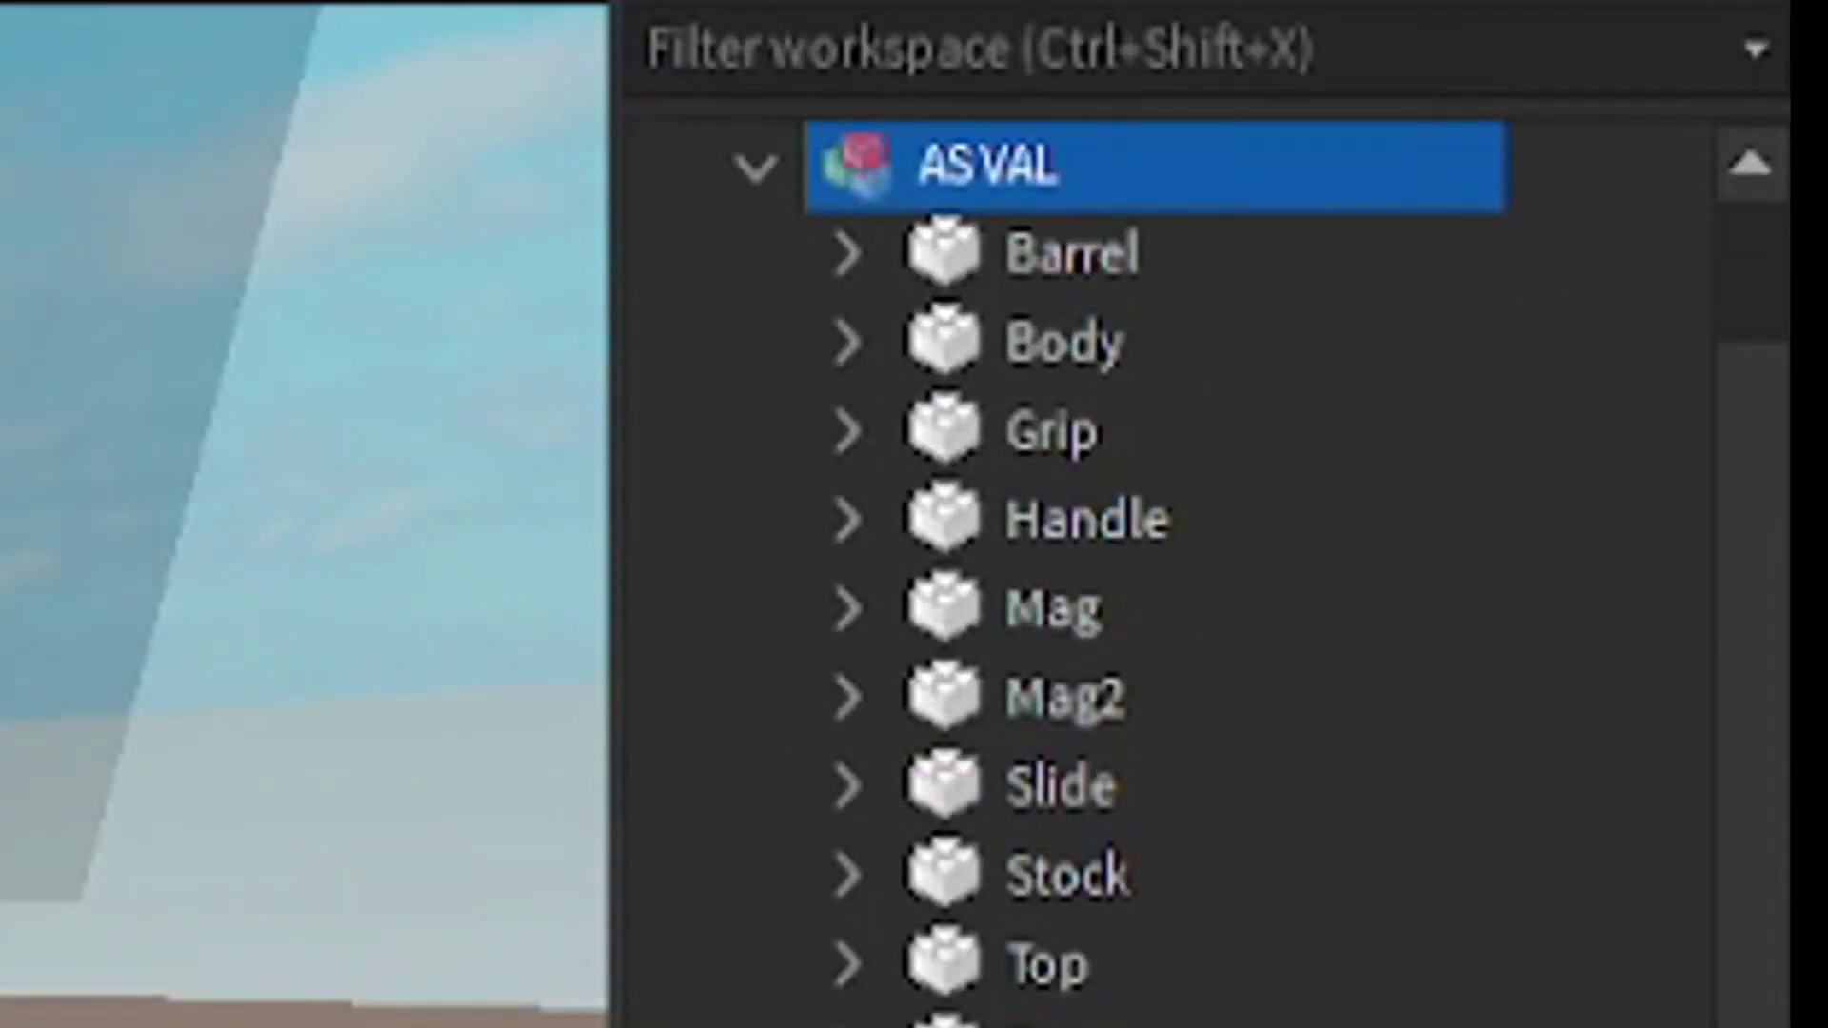
{"action": "left_click_drag", "start_coordinate": [886, 1027], "coordinate": [928, 506]}
{"action": "scroll", "coordinate": [972, 885], "scroll_direction": "up", "scroll_amount": 1}
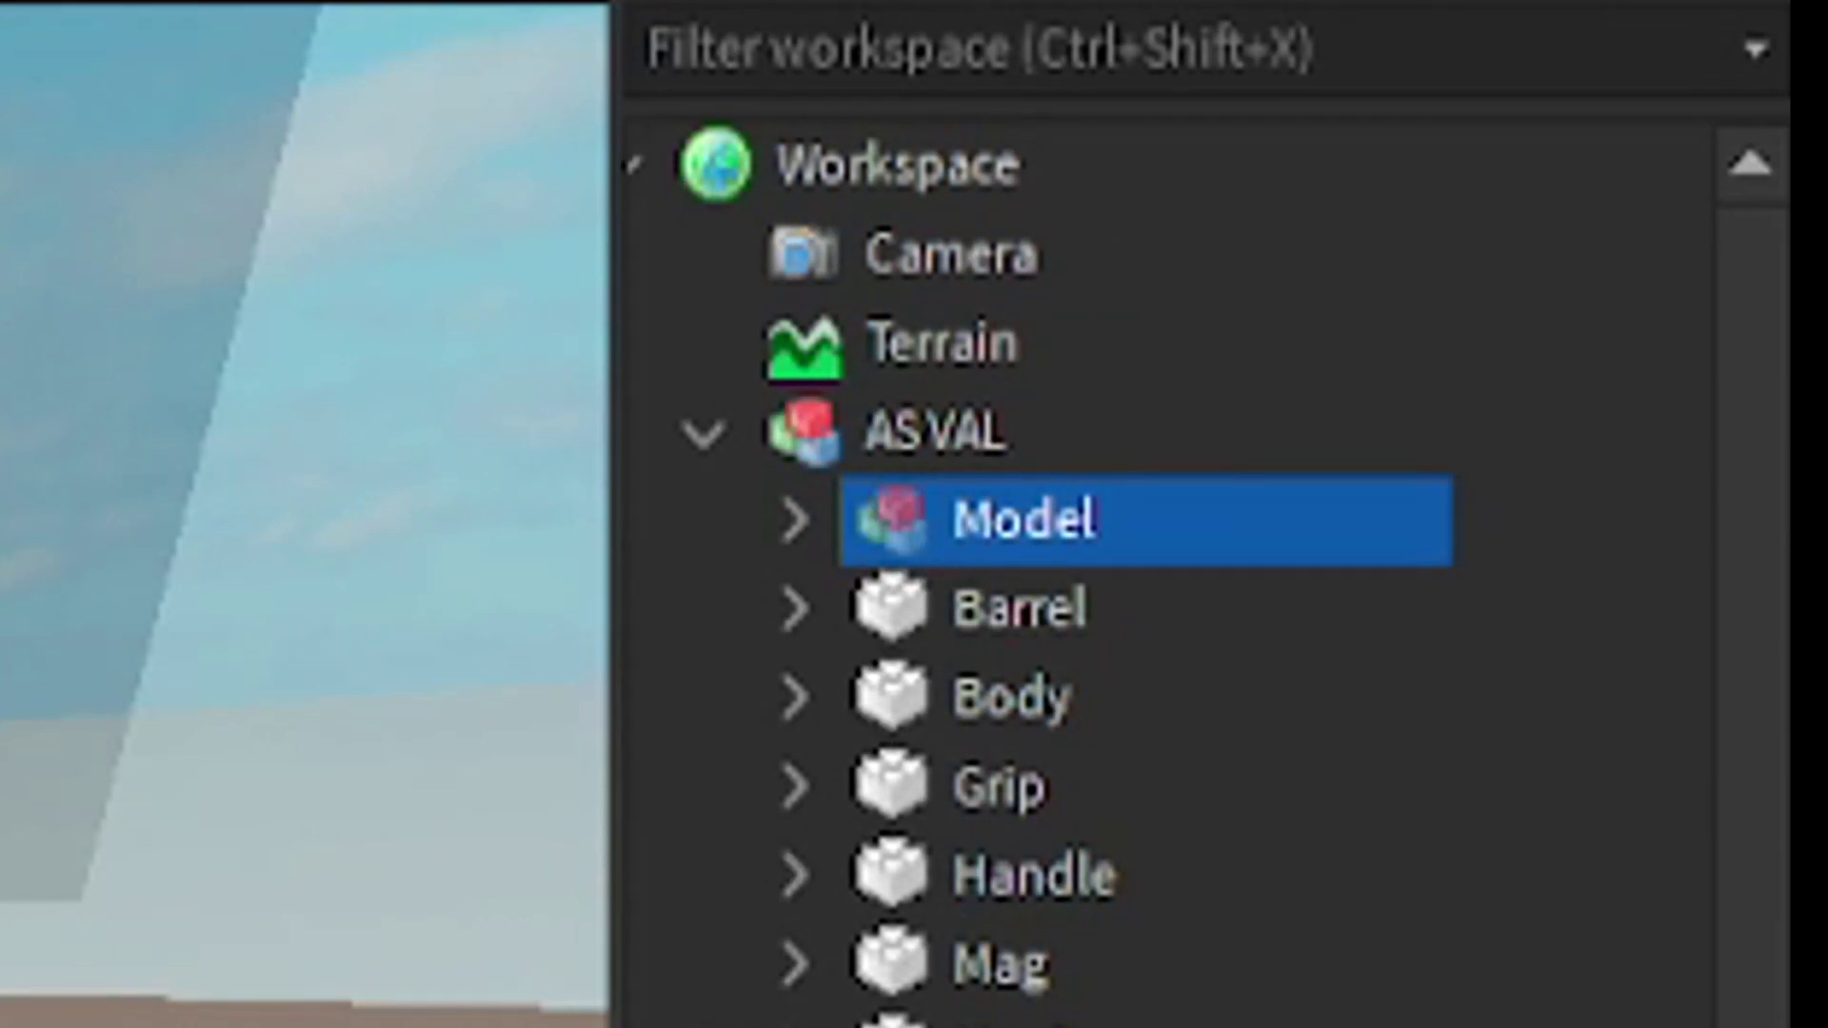
{"action": "key", "text": "ctrl+u"}
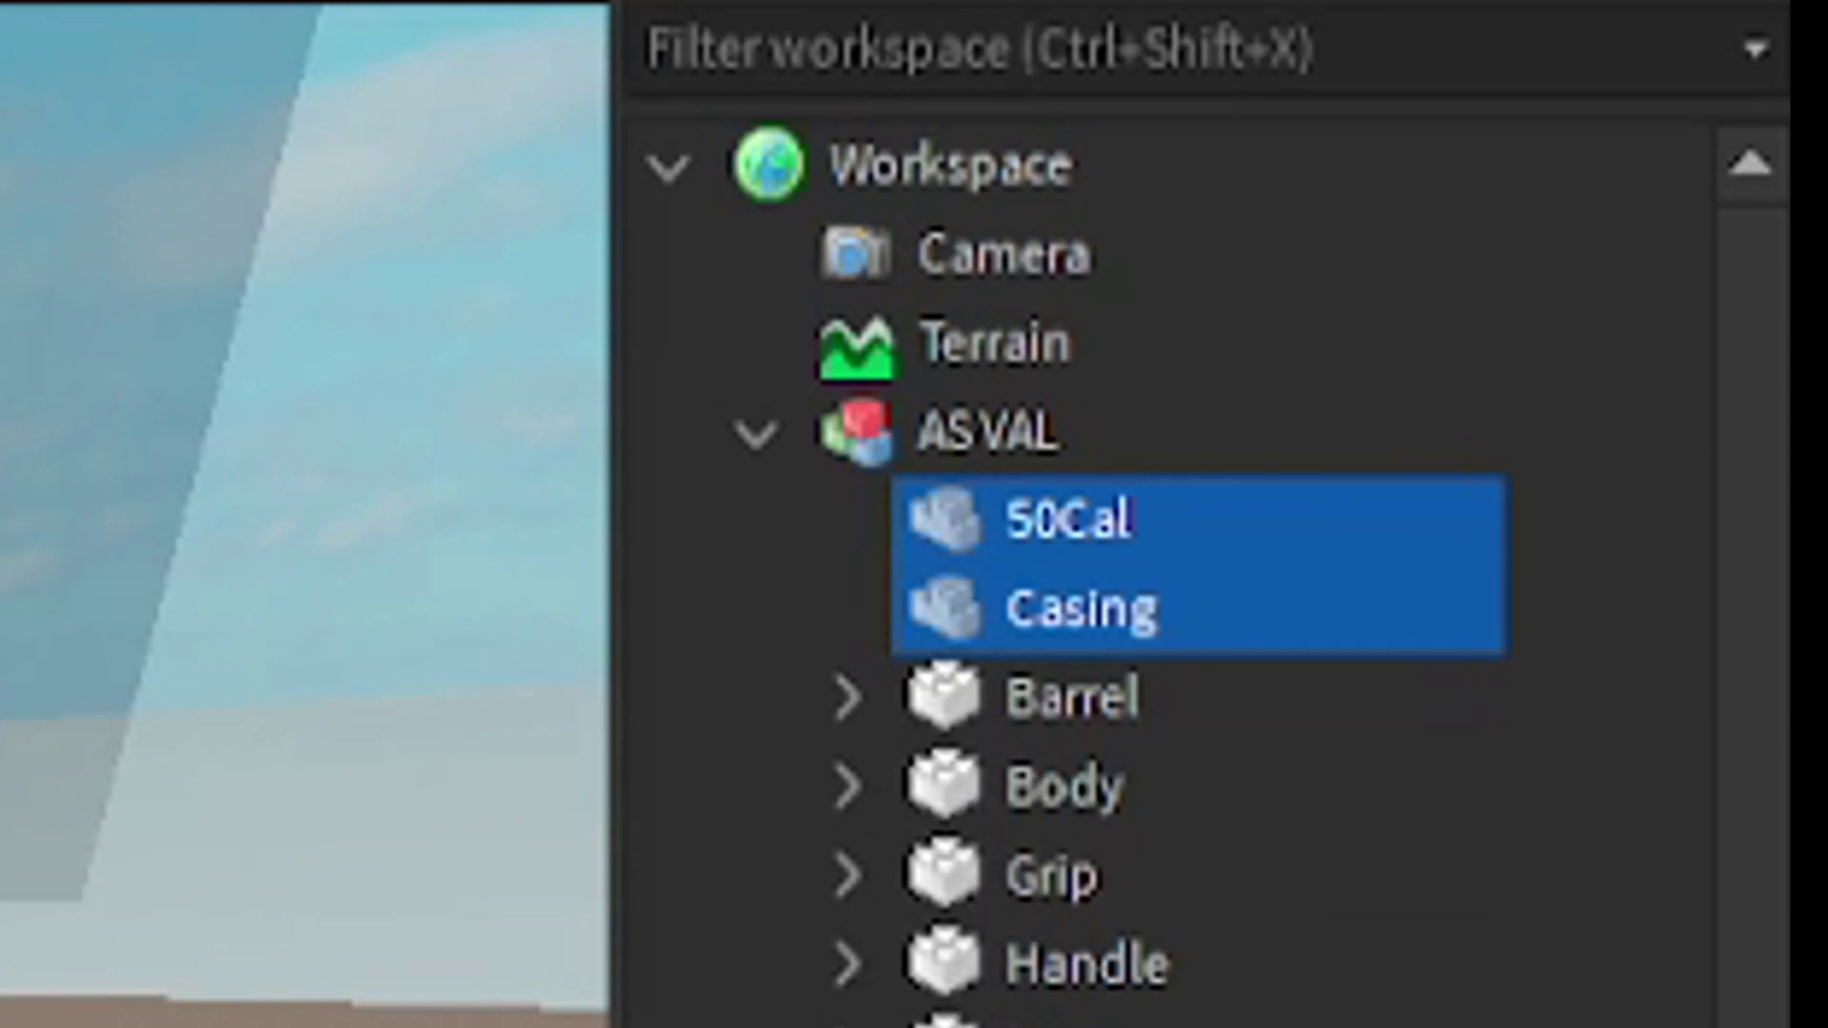
Turn off Anchored and CanCollide for all parts of the AS VAL model, from 50Cal to Trigger
{"action": "left_click", "coordinate": [1379, 877], "text": "shift"}
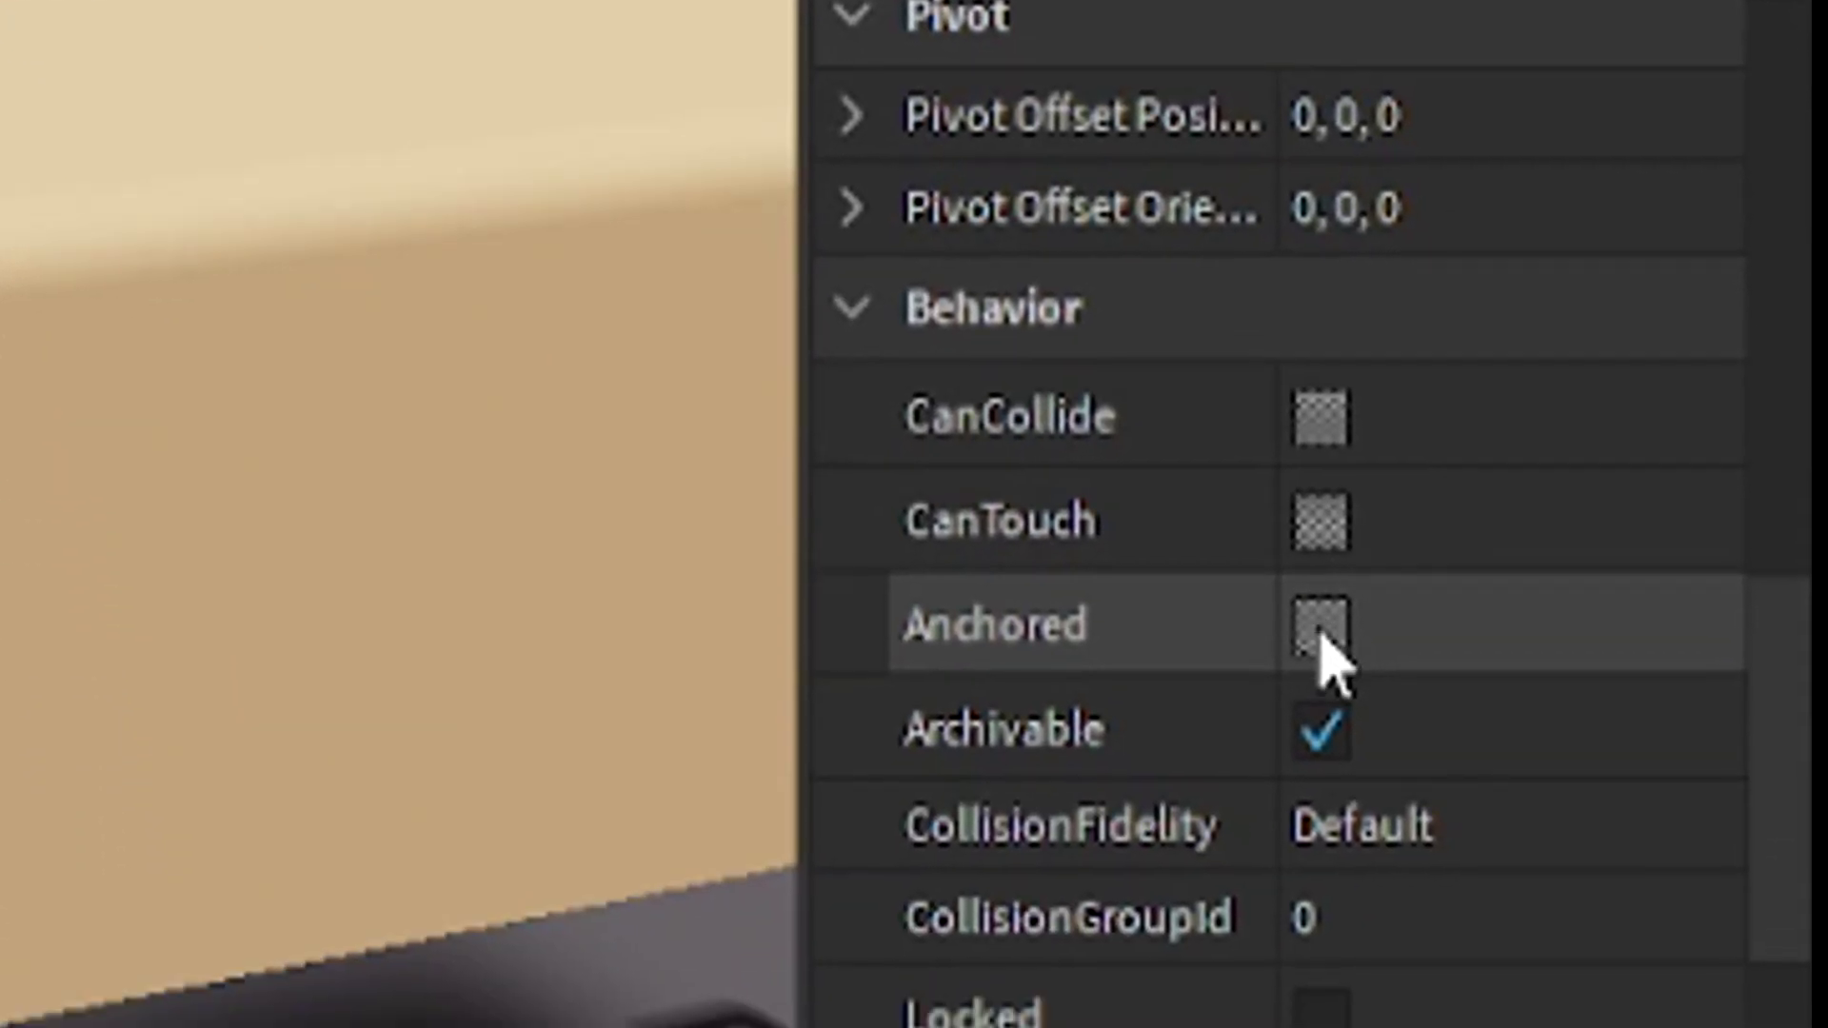
{"action": "left_click", "coordinate": [1323, 626]}
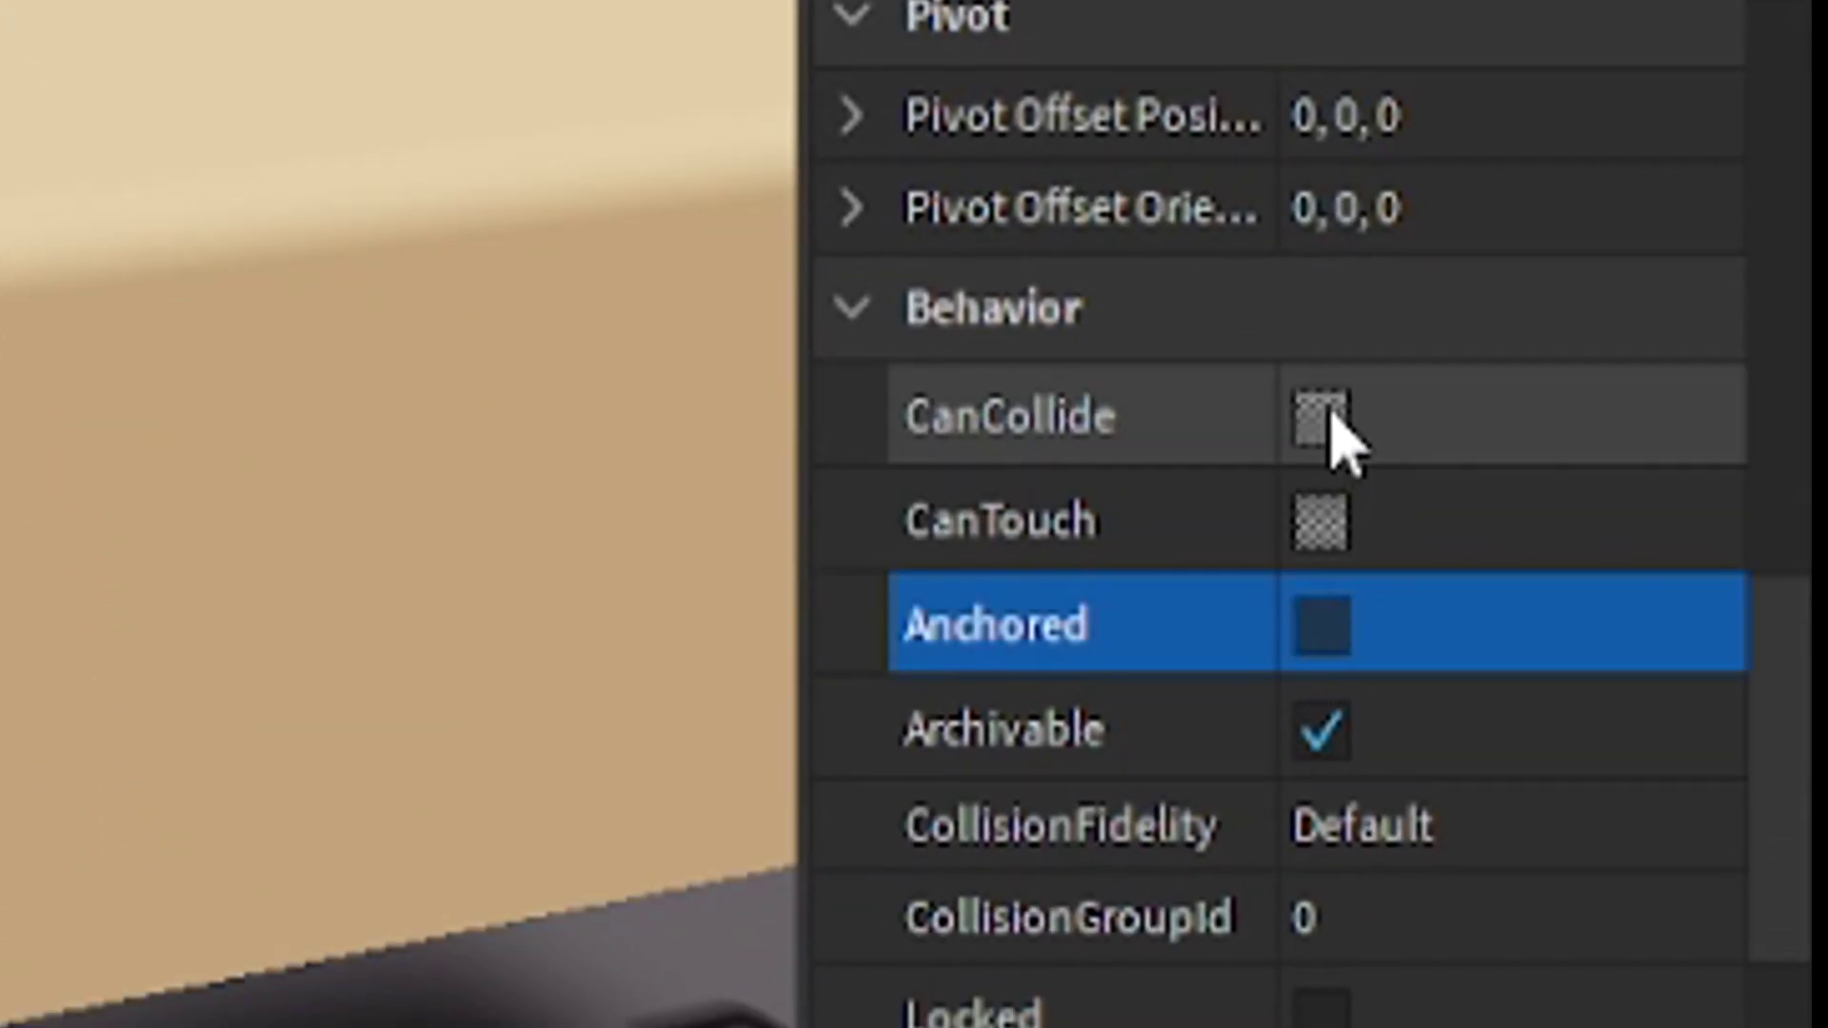
{"action": "left_click", "coordinate": [1328, 410]}
{"action": "scroll", "coordinate": [446, 131], "scroll_direction": "down", "scroll_amount": 4}
{"action": "left_click", "coordinate": [446, 132]}
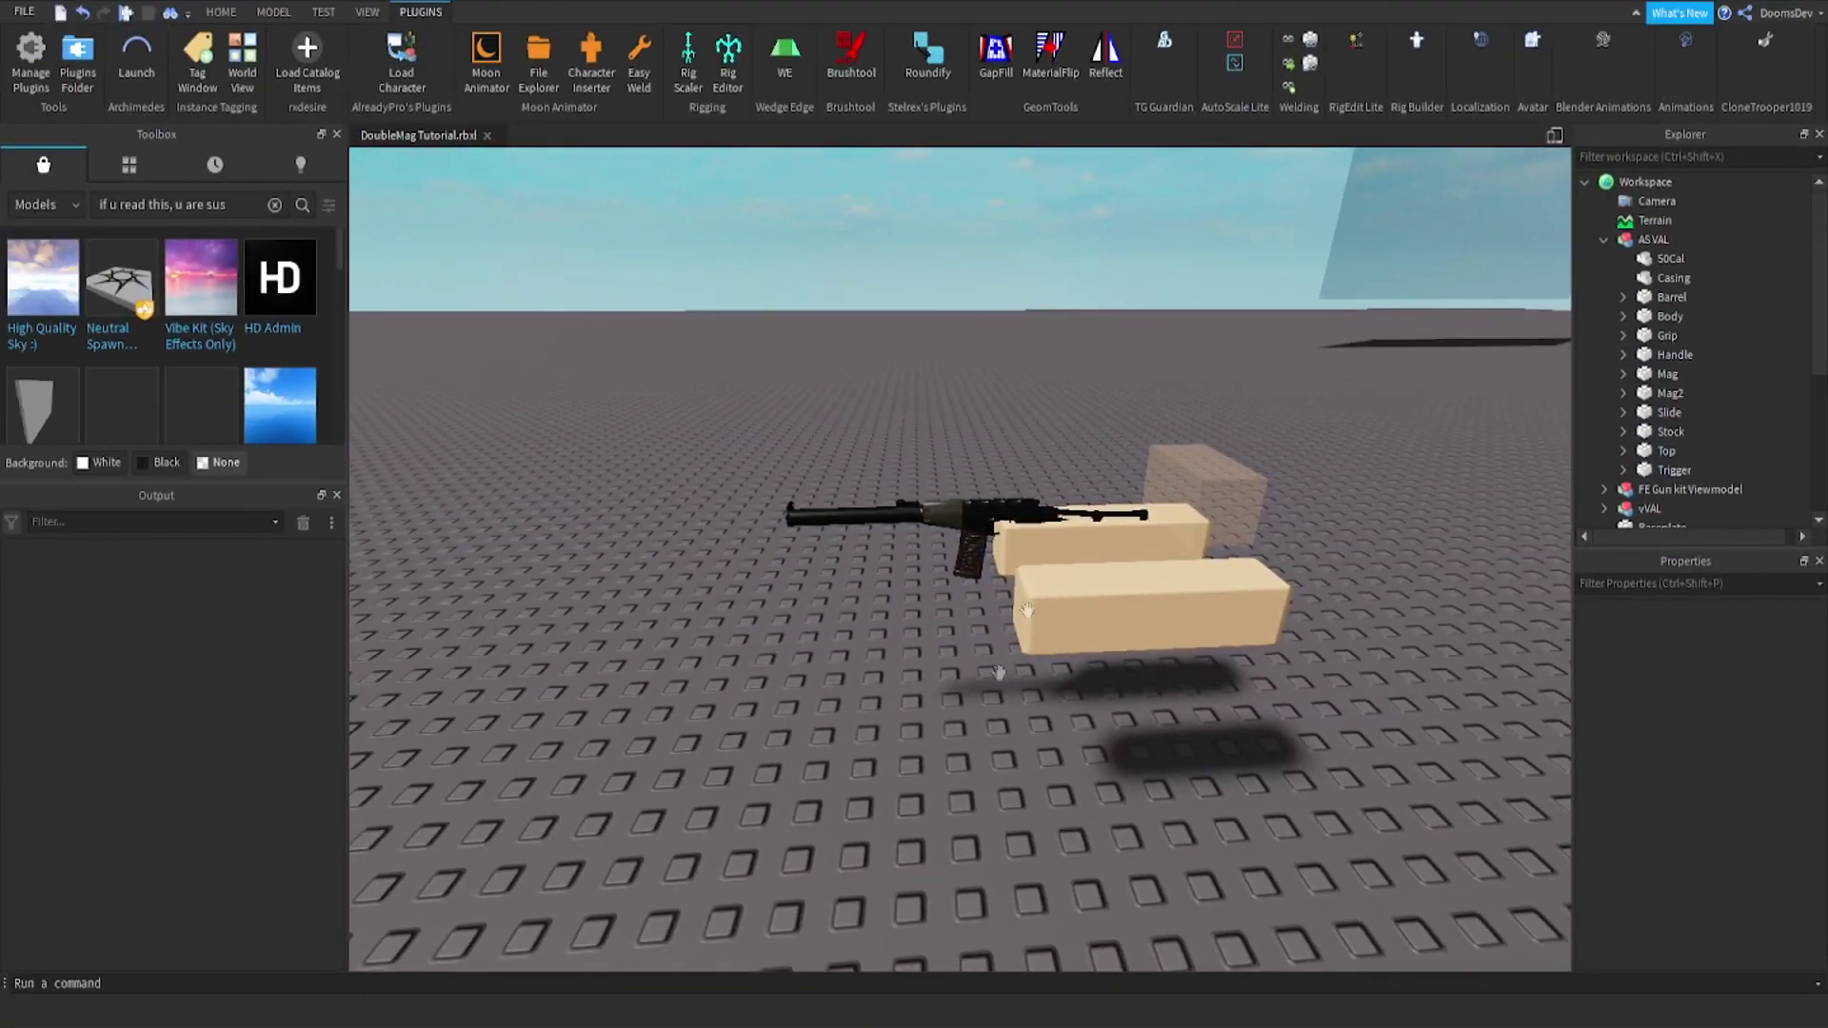
Check the AS VAL model's placement beside the viewmodel arms and close RigEdit Lite
{"action": "scroll", "coordinate": [976, 542], "scroll_direction": "up", "scroll_amount": 5}
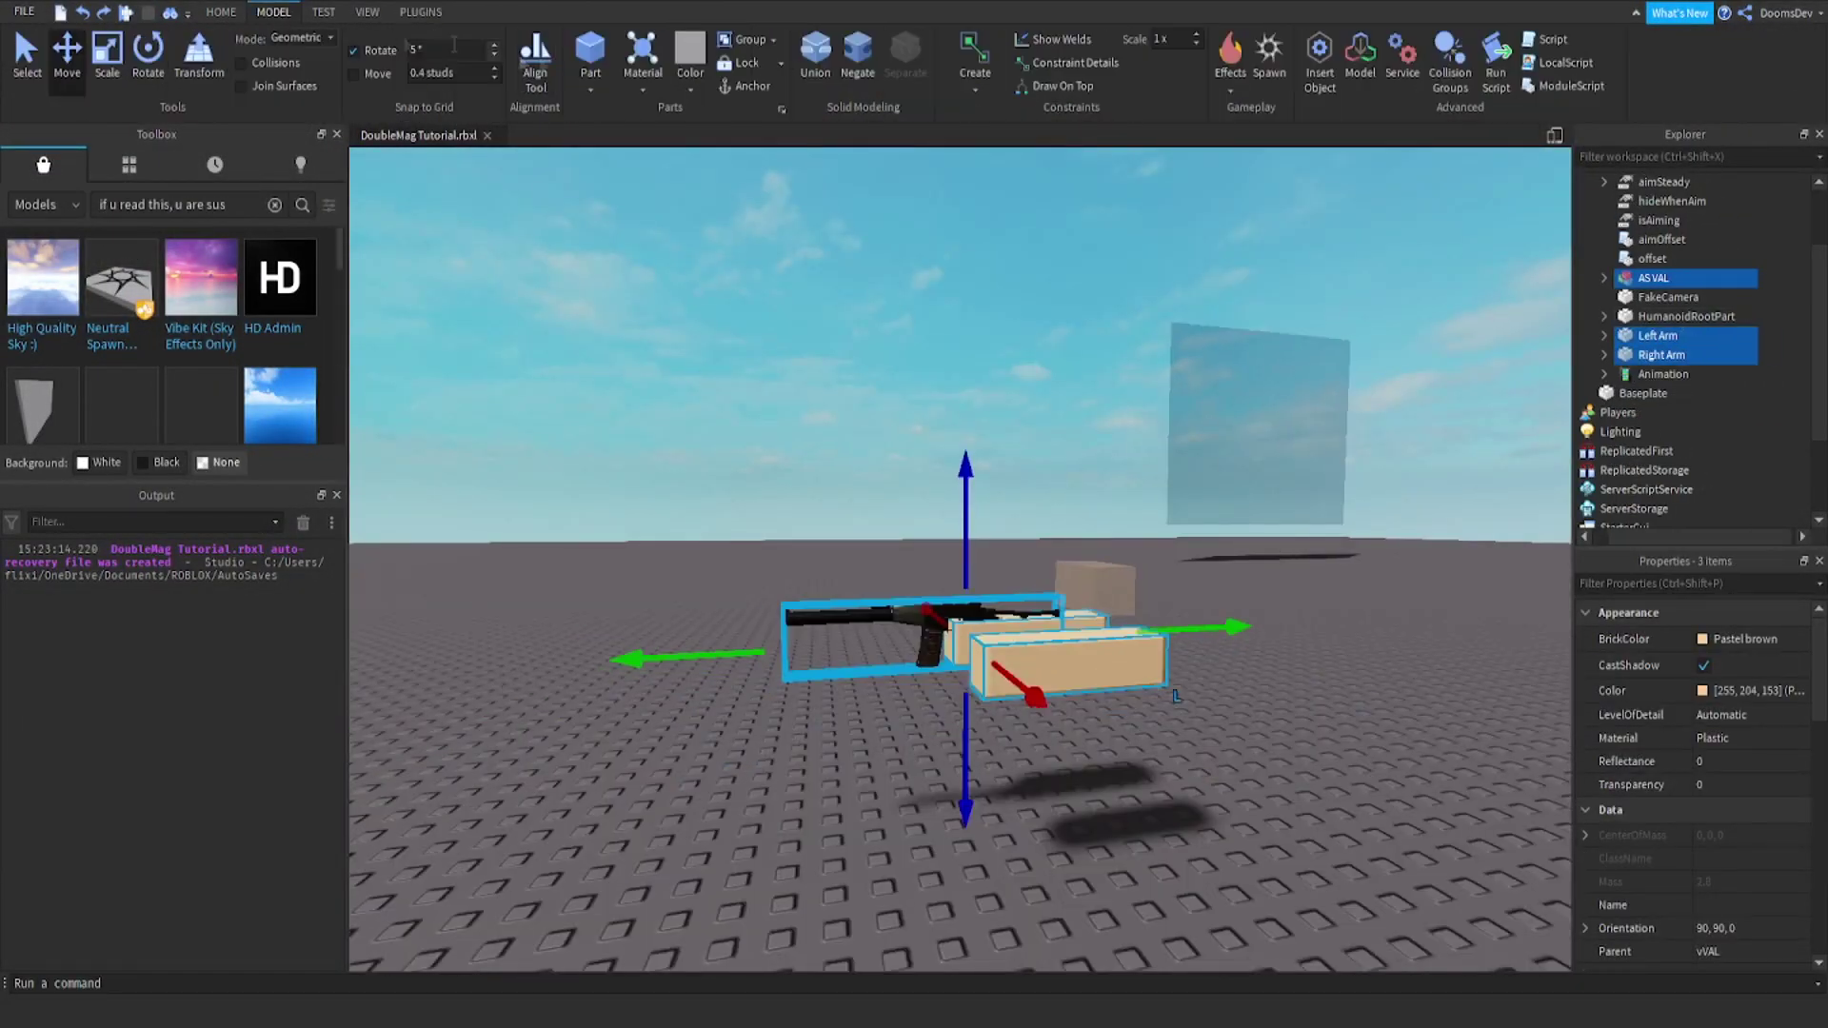
{"action": "scroll", "coordinate": [937, 609], "scroll_direction": "down", "scroll_amount": 5}
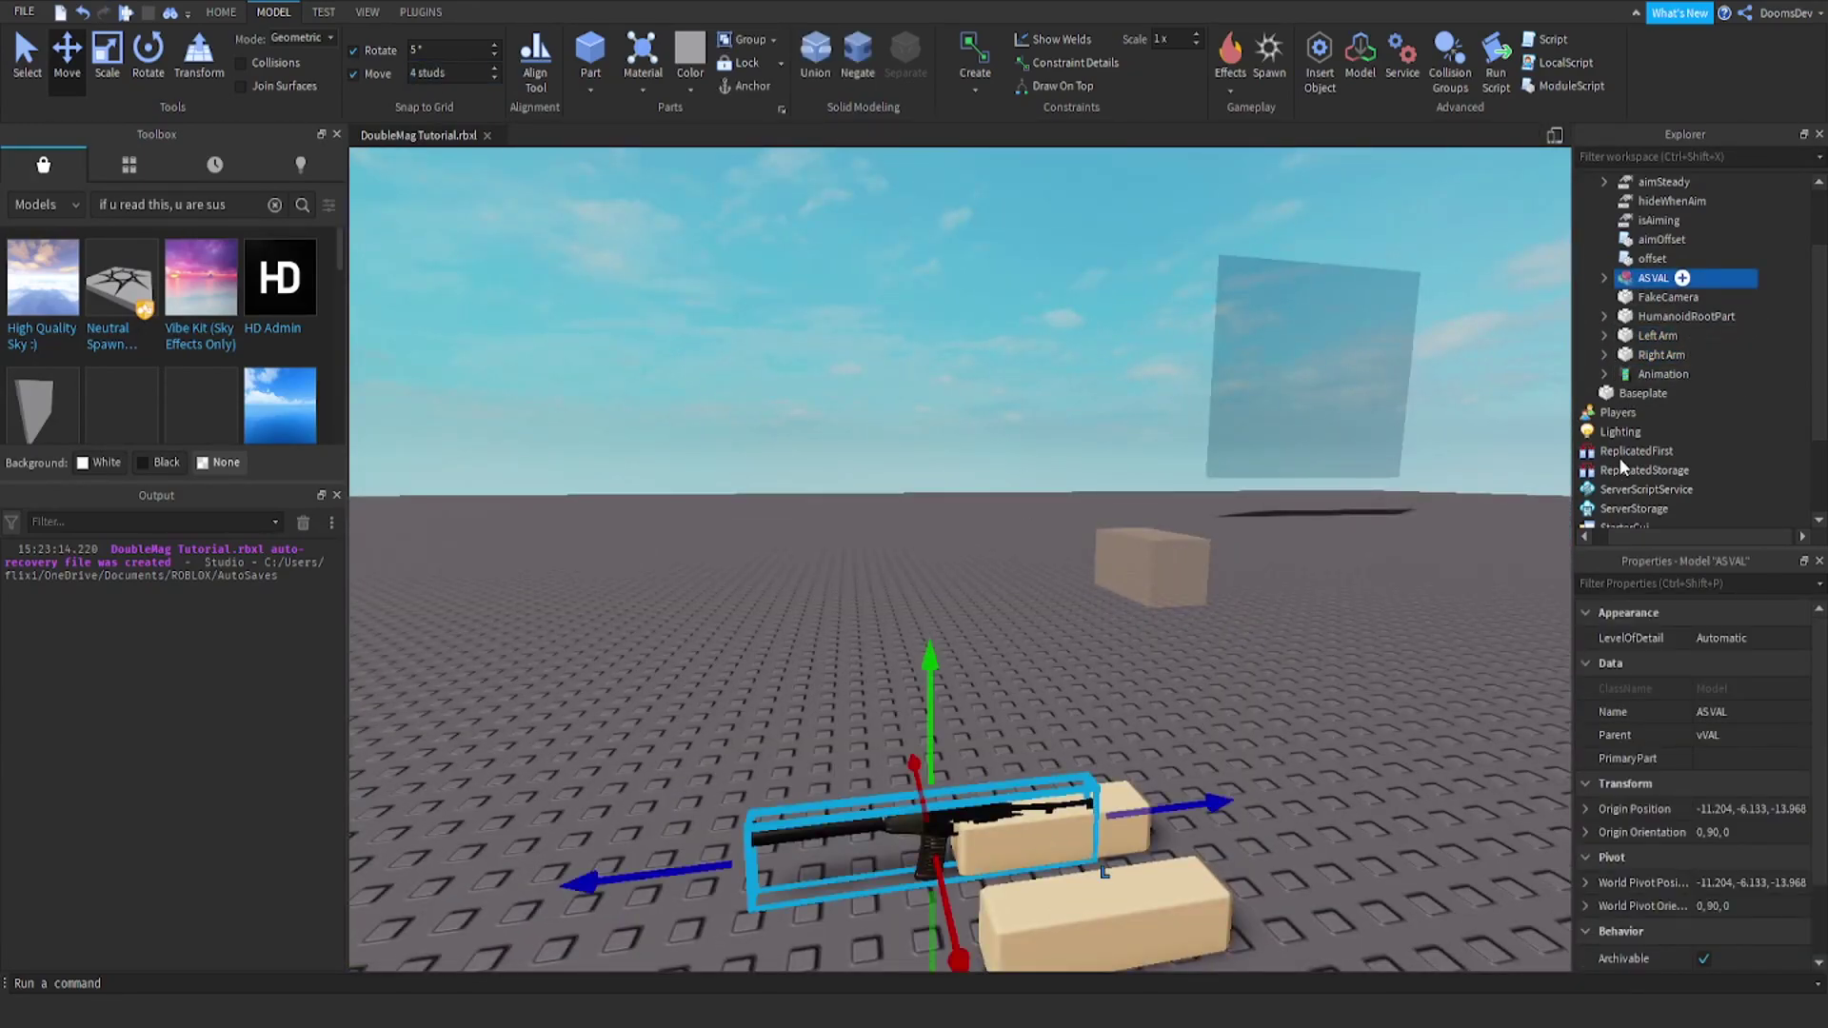
{"action": "key", "text": "f"}
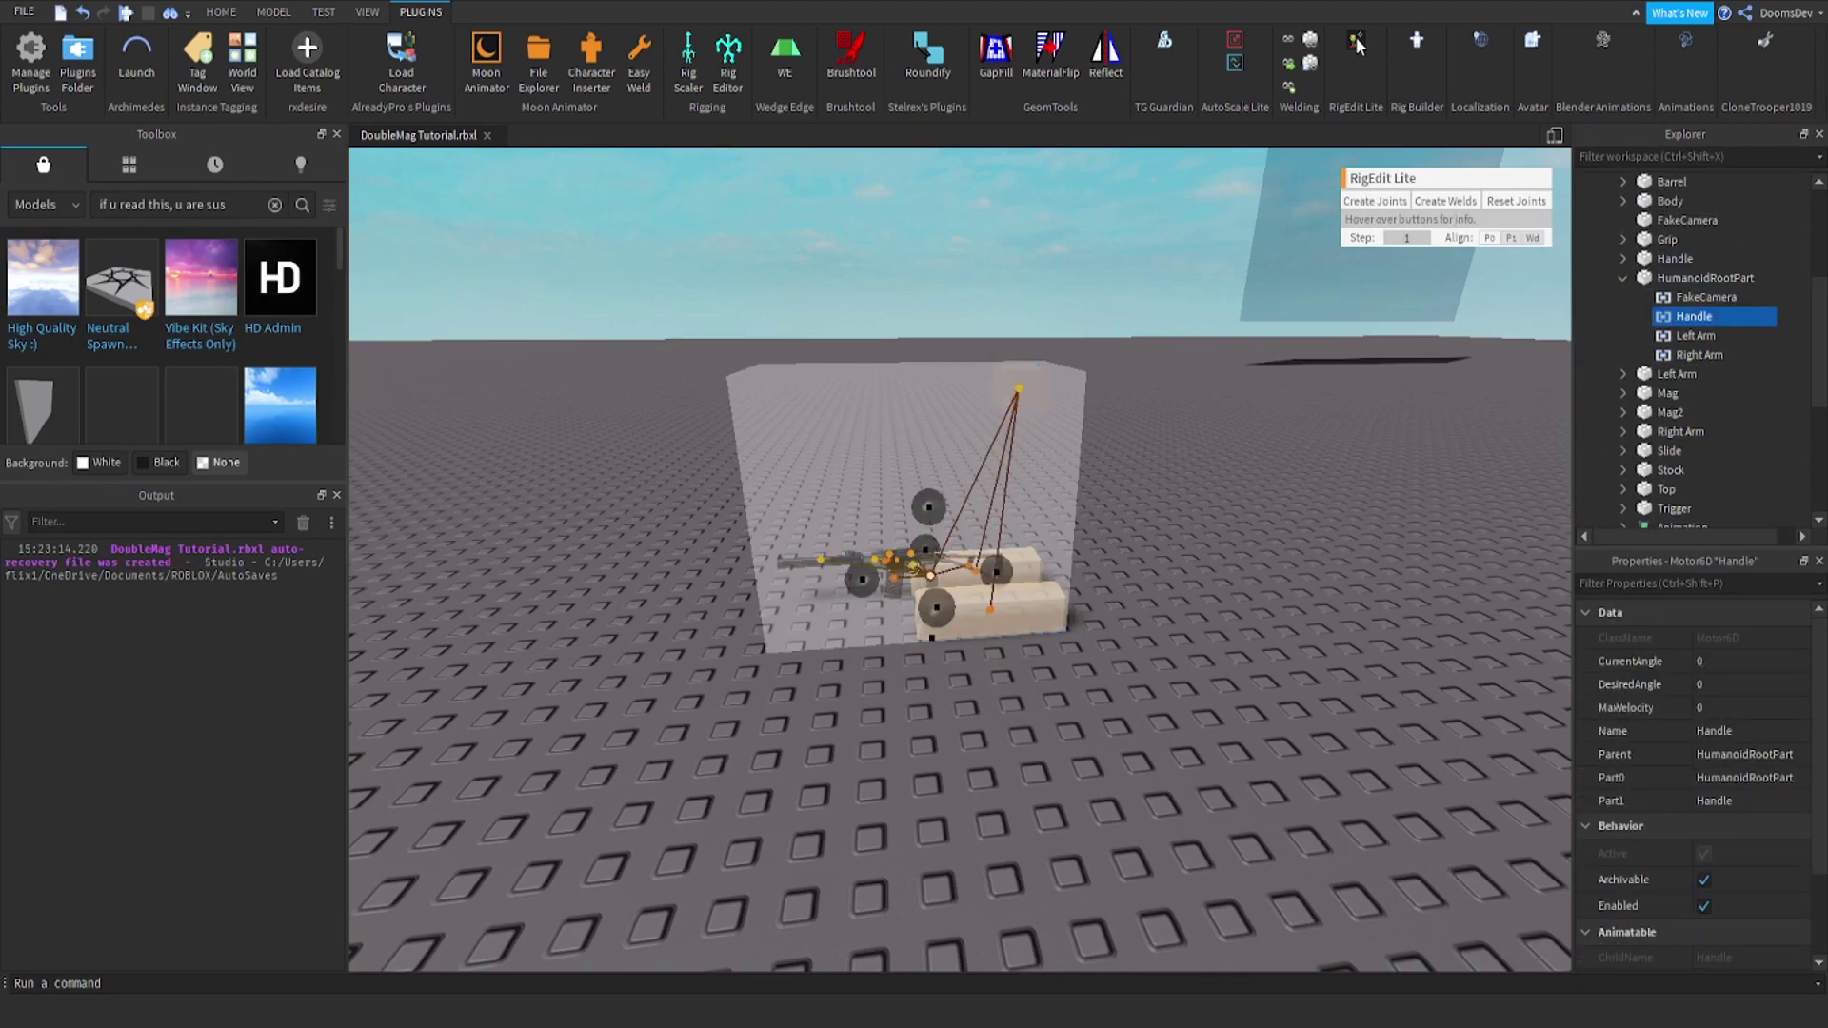
{"action": "left_click", "coordinate": [1356, 40]}
{"action": "right_click_drag", "start_coordinate": [1190, 369], "coordinate": [1188, 374]}
{"action": "key", "text": "w"}
{"action": "key", "text": "s"}
{"action": "key", "text": "w"}
{"action": "key", "text": "s"}
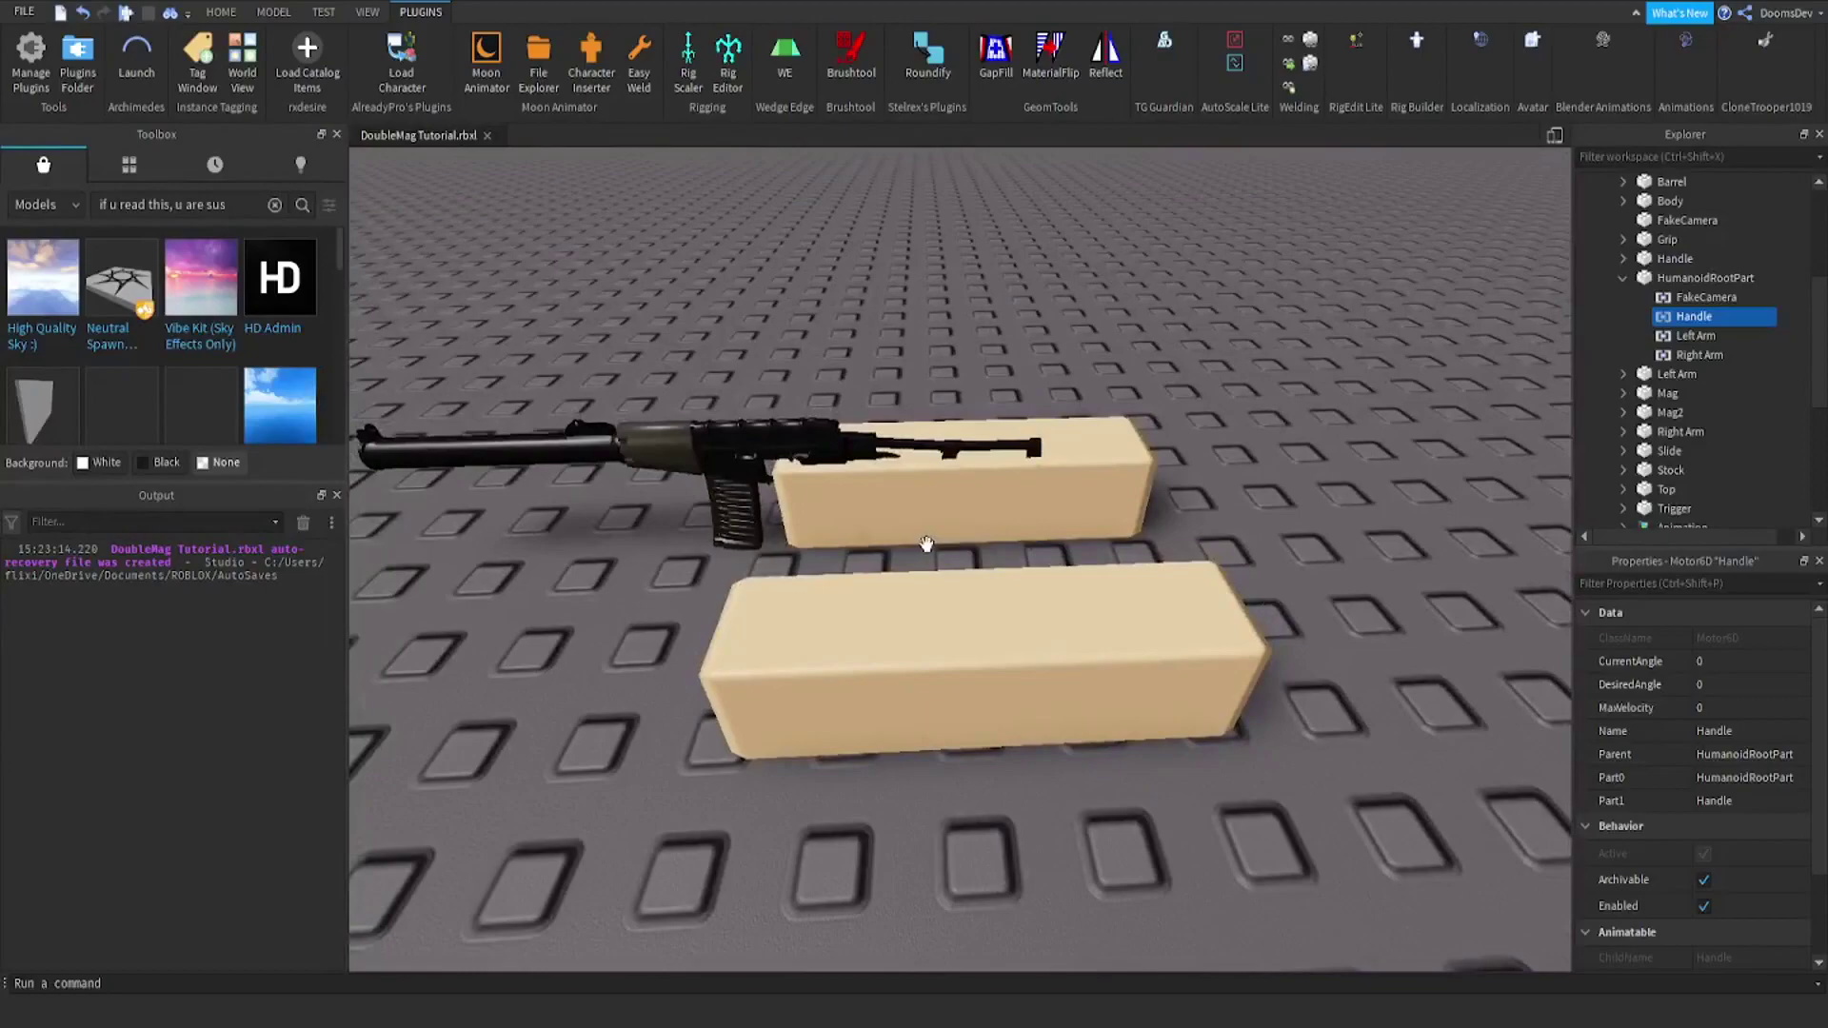
{"action": "right_click_drag", "start_coordinate": [926, 539], "coordinate": [947, 541]}
{"action": "right_click_drag", "start_coordinate": [935, 609], "coordinate": [935, 609]}
{"action": "key", "text": "s"}
{"action": "key", "text": "w"}
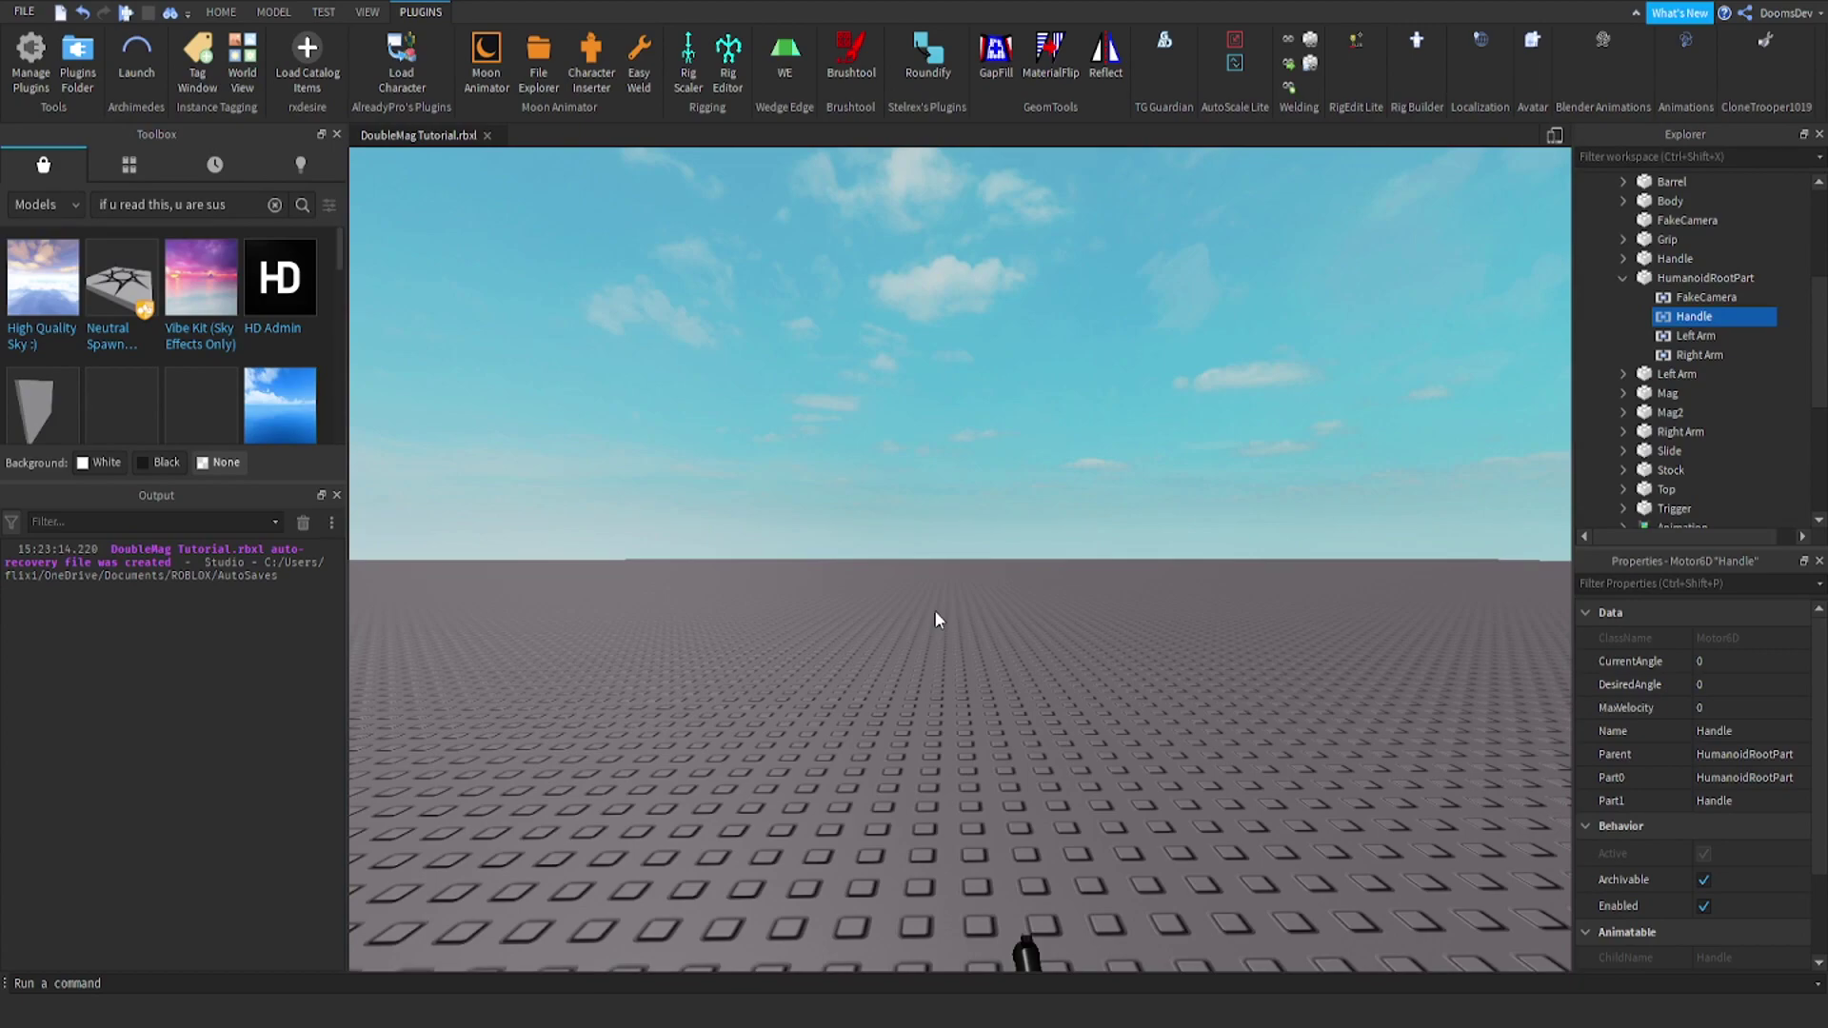
{"action": "right_click_drag", "start_coordinate": [1009, 571], "coordinate": [1008, 567]}
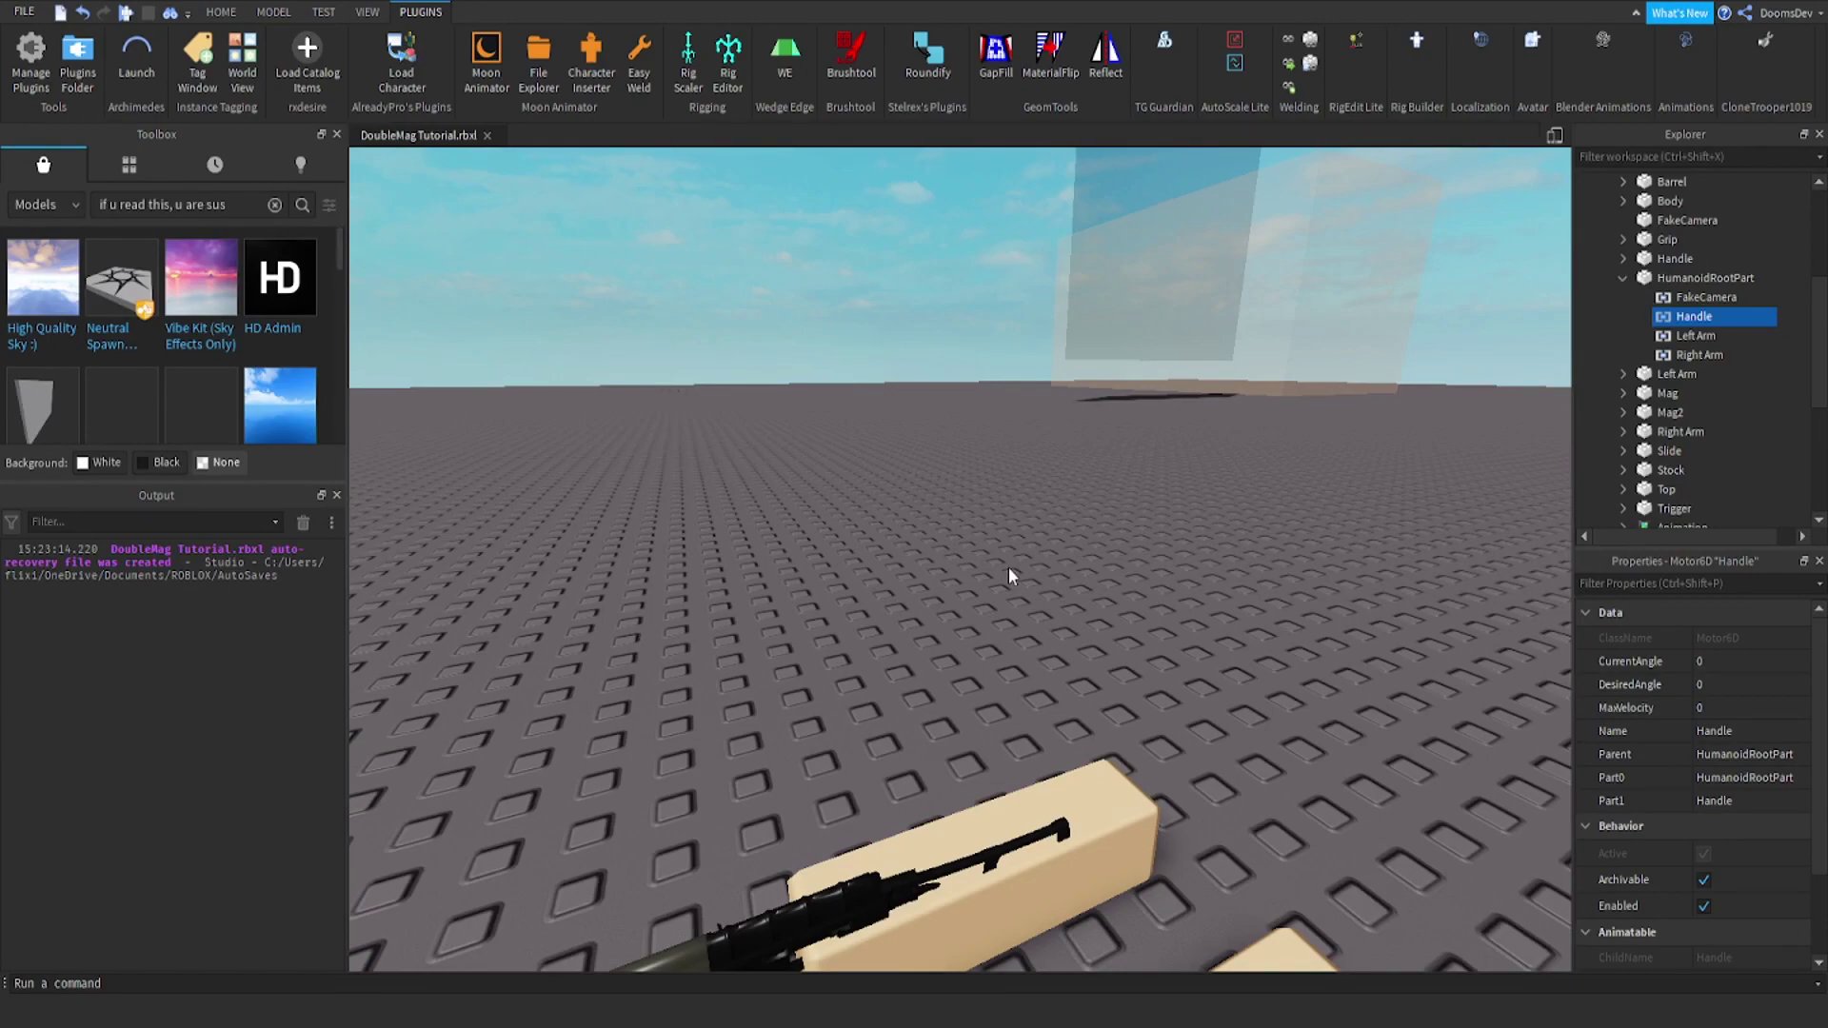
{"action": "right_click_drag", "start_coordinate": [1008, 567], "coordinate": [1004, 571]}
{"action": "right_click_drag", "start_coordinate": [1003, 803], "coordinate": [1008, 760]}
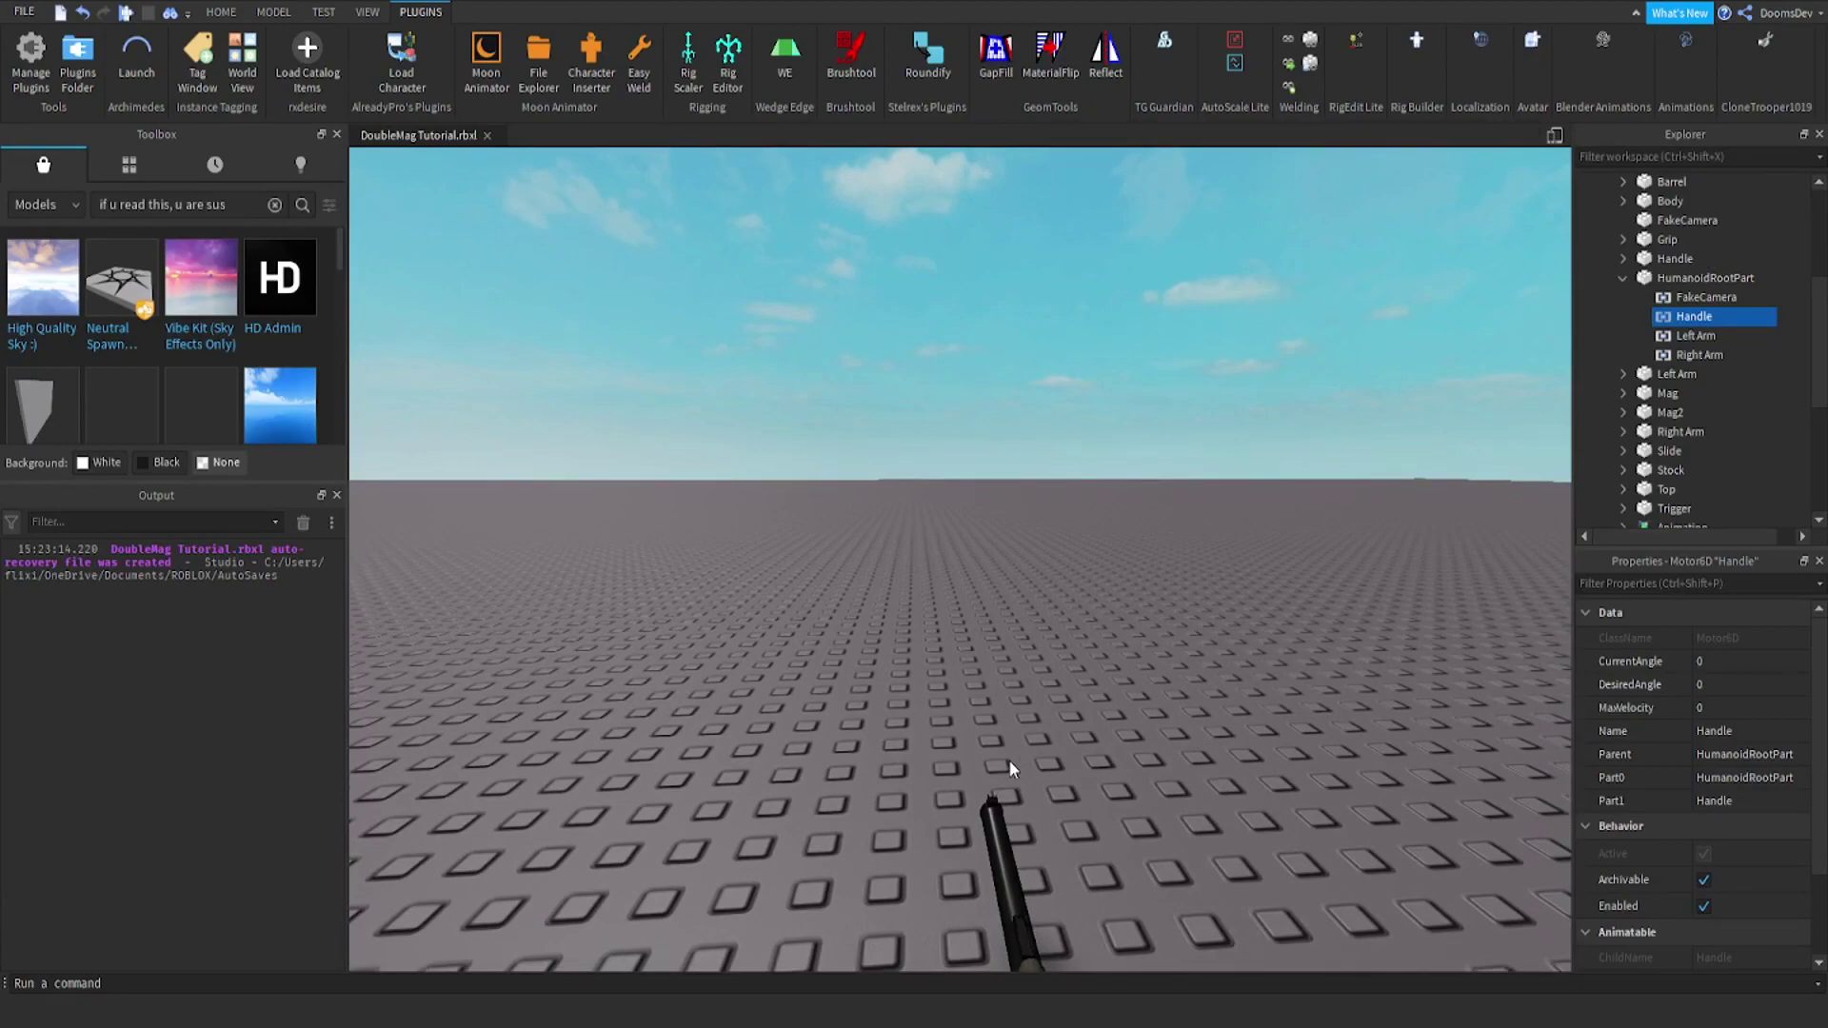
{"action": "right_click_drag", "start_coordinate": [1009, 762], "coordinate": [1012, 768]}
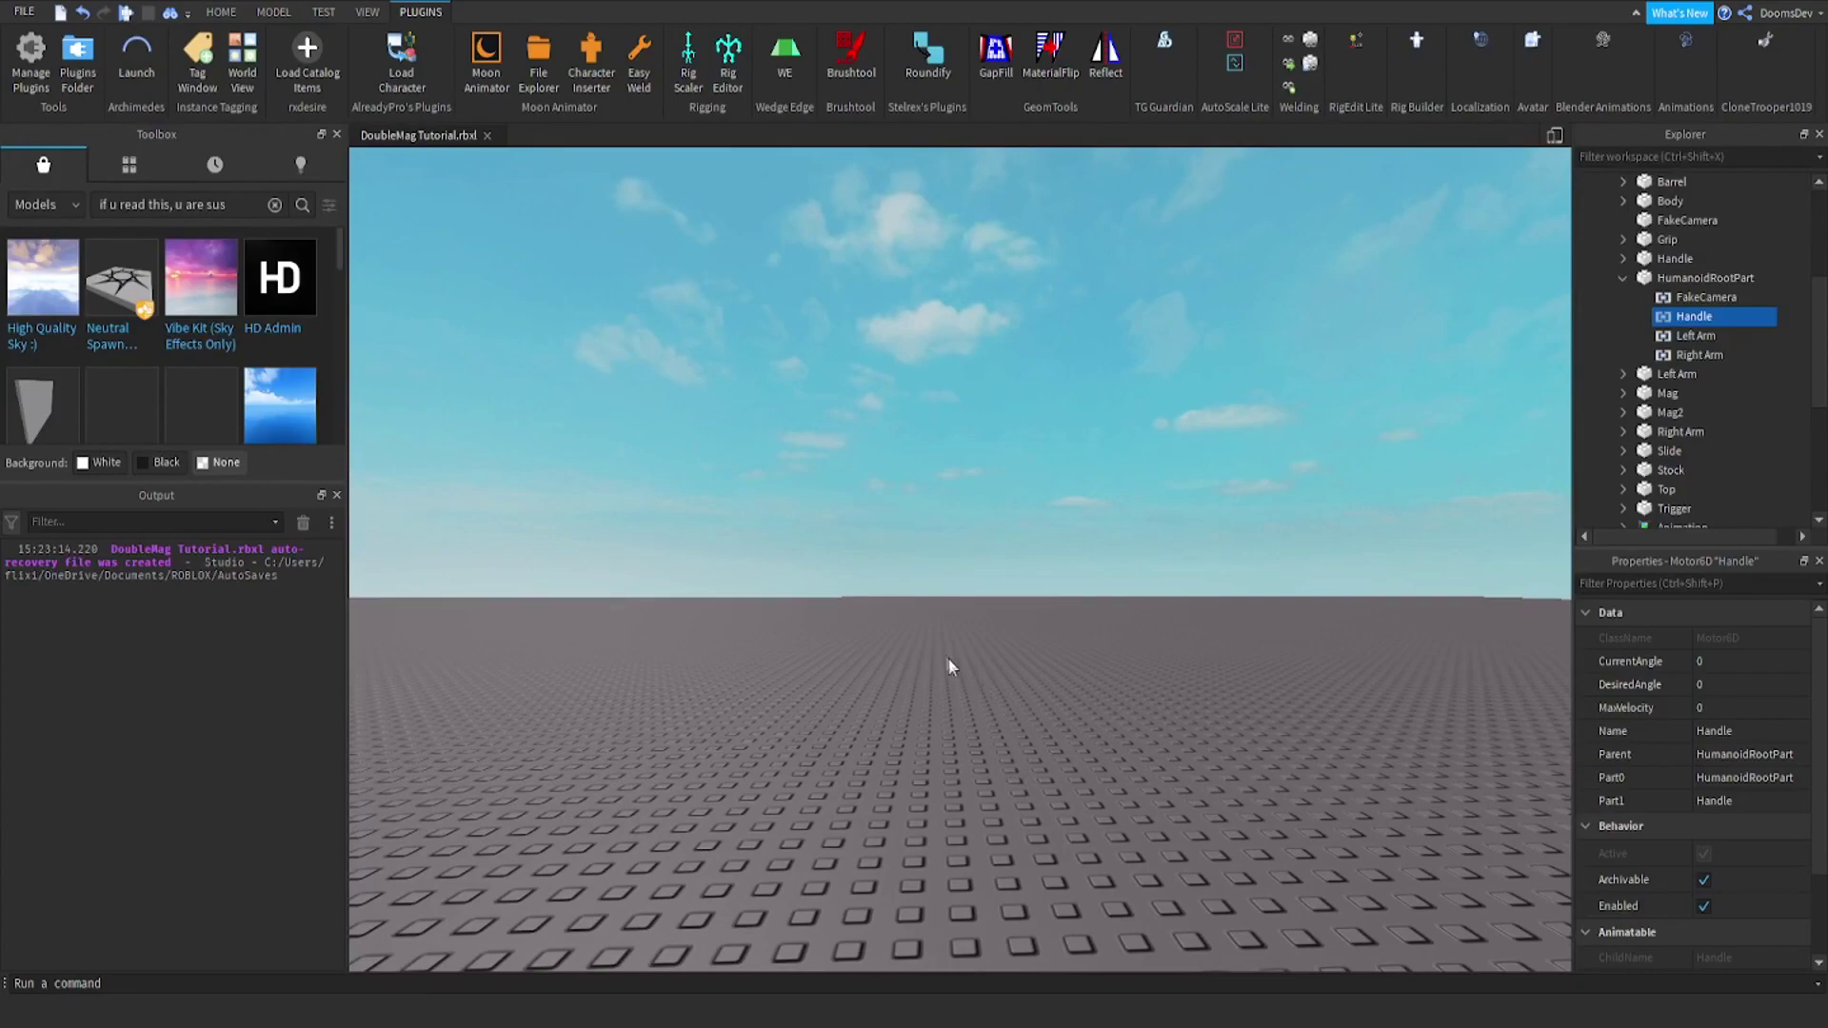
{"action": "right_click_drag", "start_coordinate": [950, 666], "coordinate": [951, 655]}
{"action": "scroll", "coordinate": [952, 660], "scroll_direction": "up", "scroll_amount": 4}
{"action": "scroll", "coordinate": [962, 762], "scroll_direction": "down", "scroll_amount": 2}
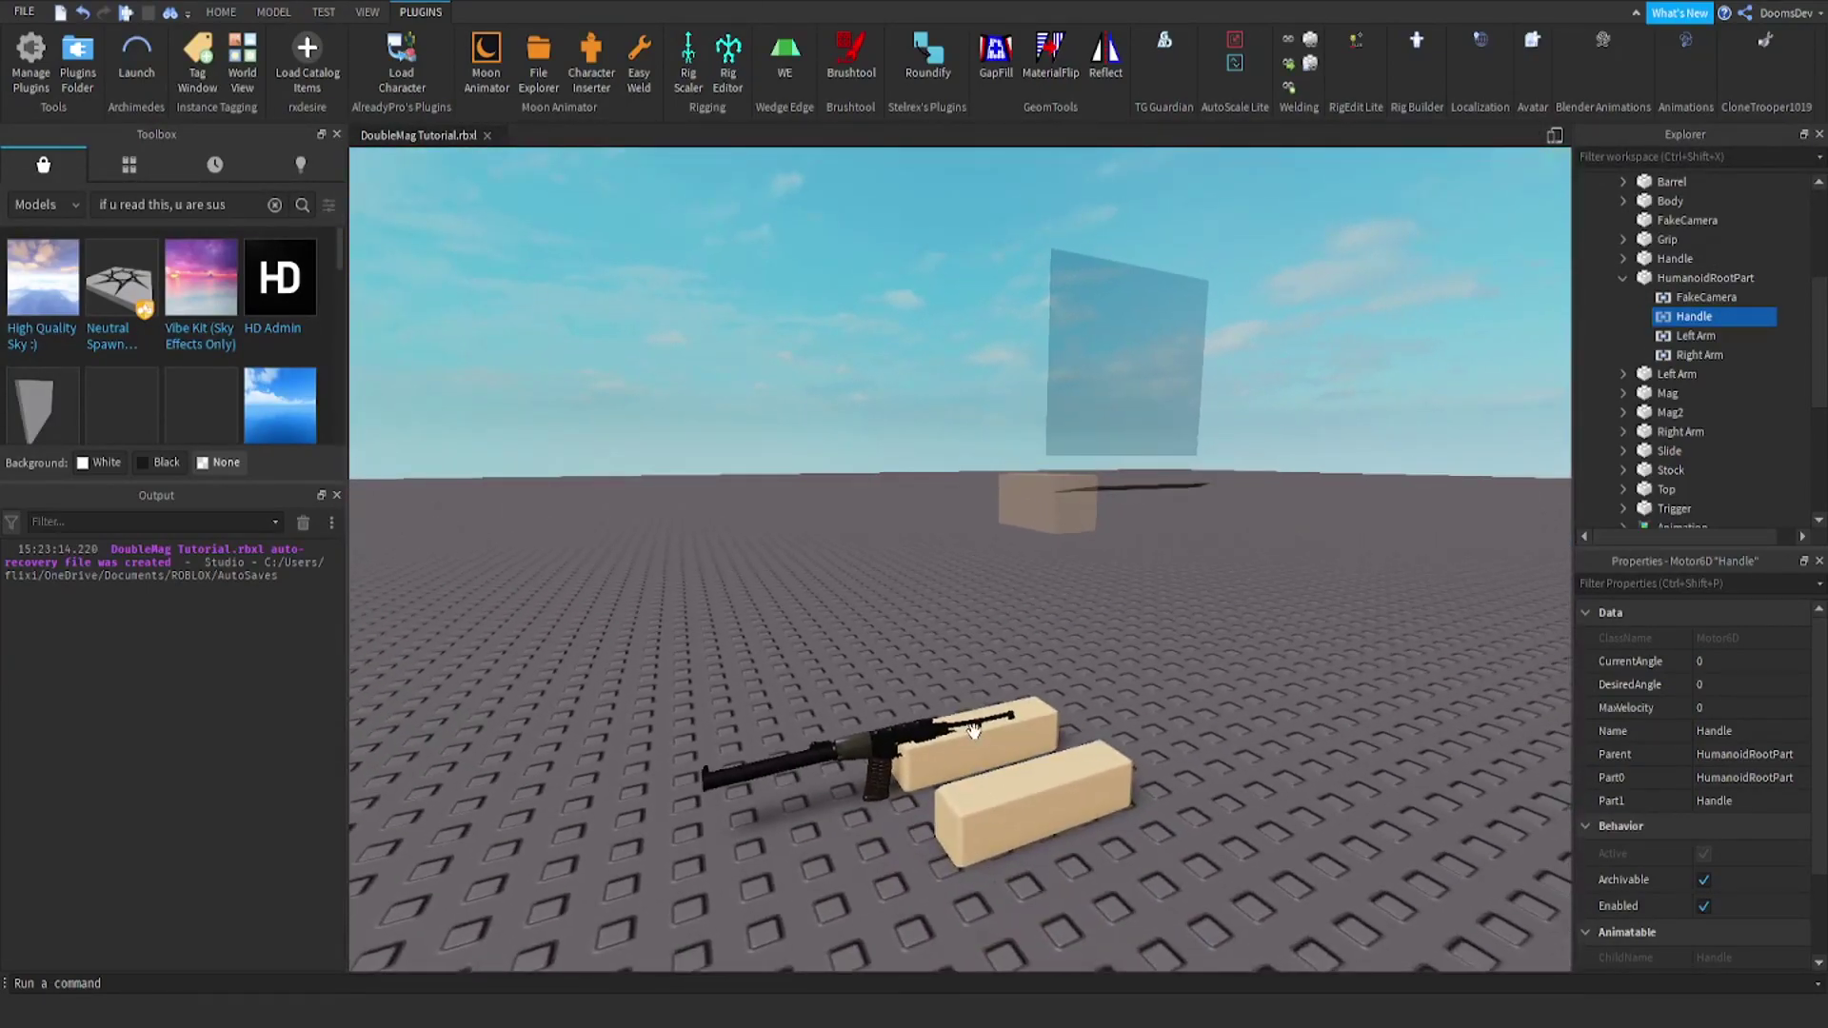
{"action": "right_click_drag", "start_coordinate": [971, 734], "coordinate": [973, 730]}
{"action": "scroll", "coordinate": [973, 731], "scroll_direction": "up", "scroll_amount": 3}
{"action": "right_click_drag", "start_coordinate": [1009, 638], "coordinate": [1011, 636]}
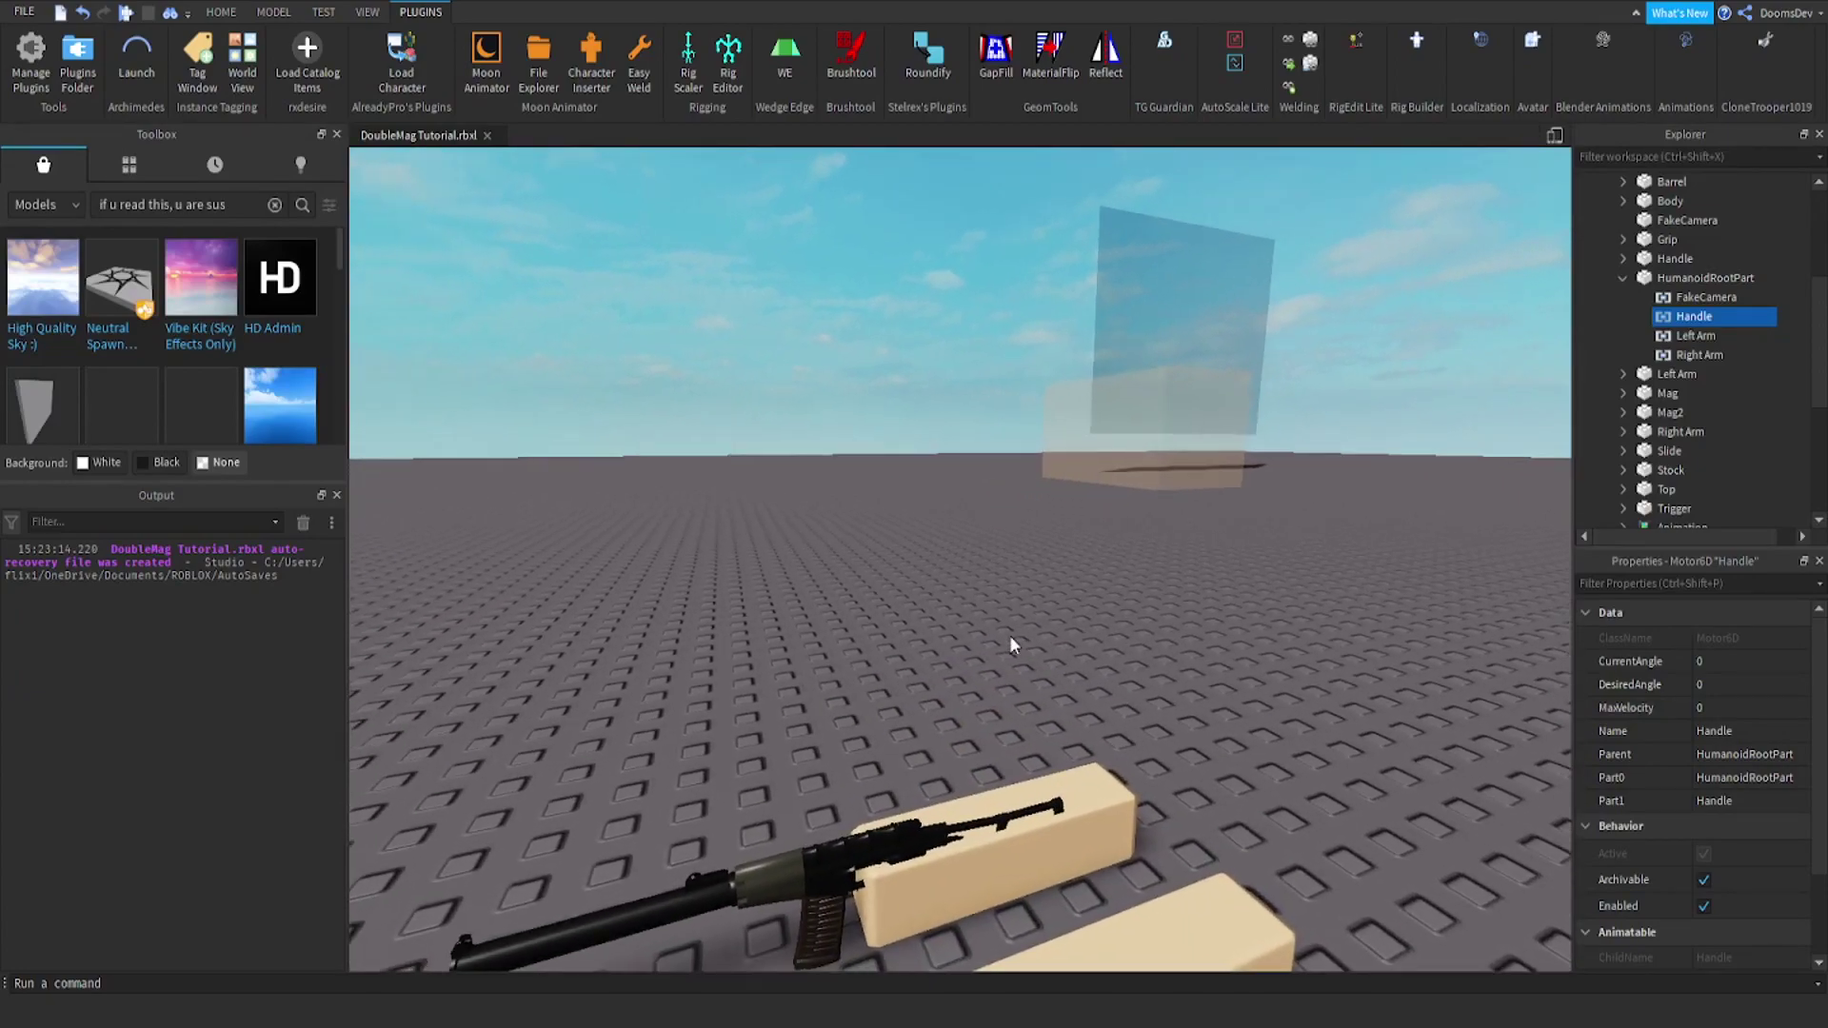
{"action": "scroll", "coordinate": [1010, 636], "scroll_direction": "down", "scroll_amount": 3}
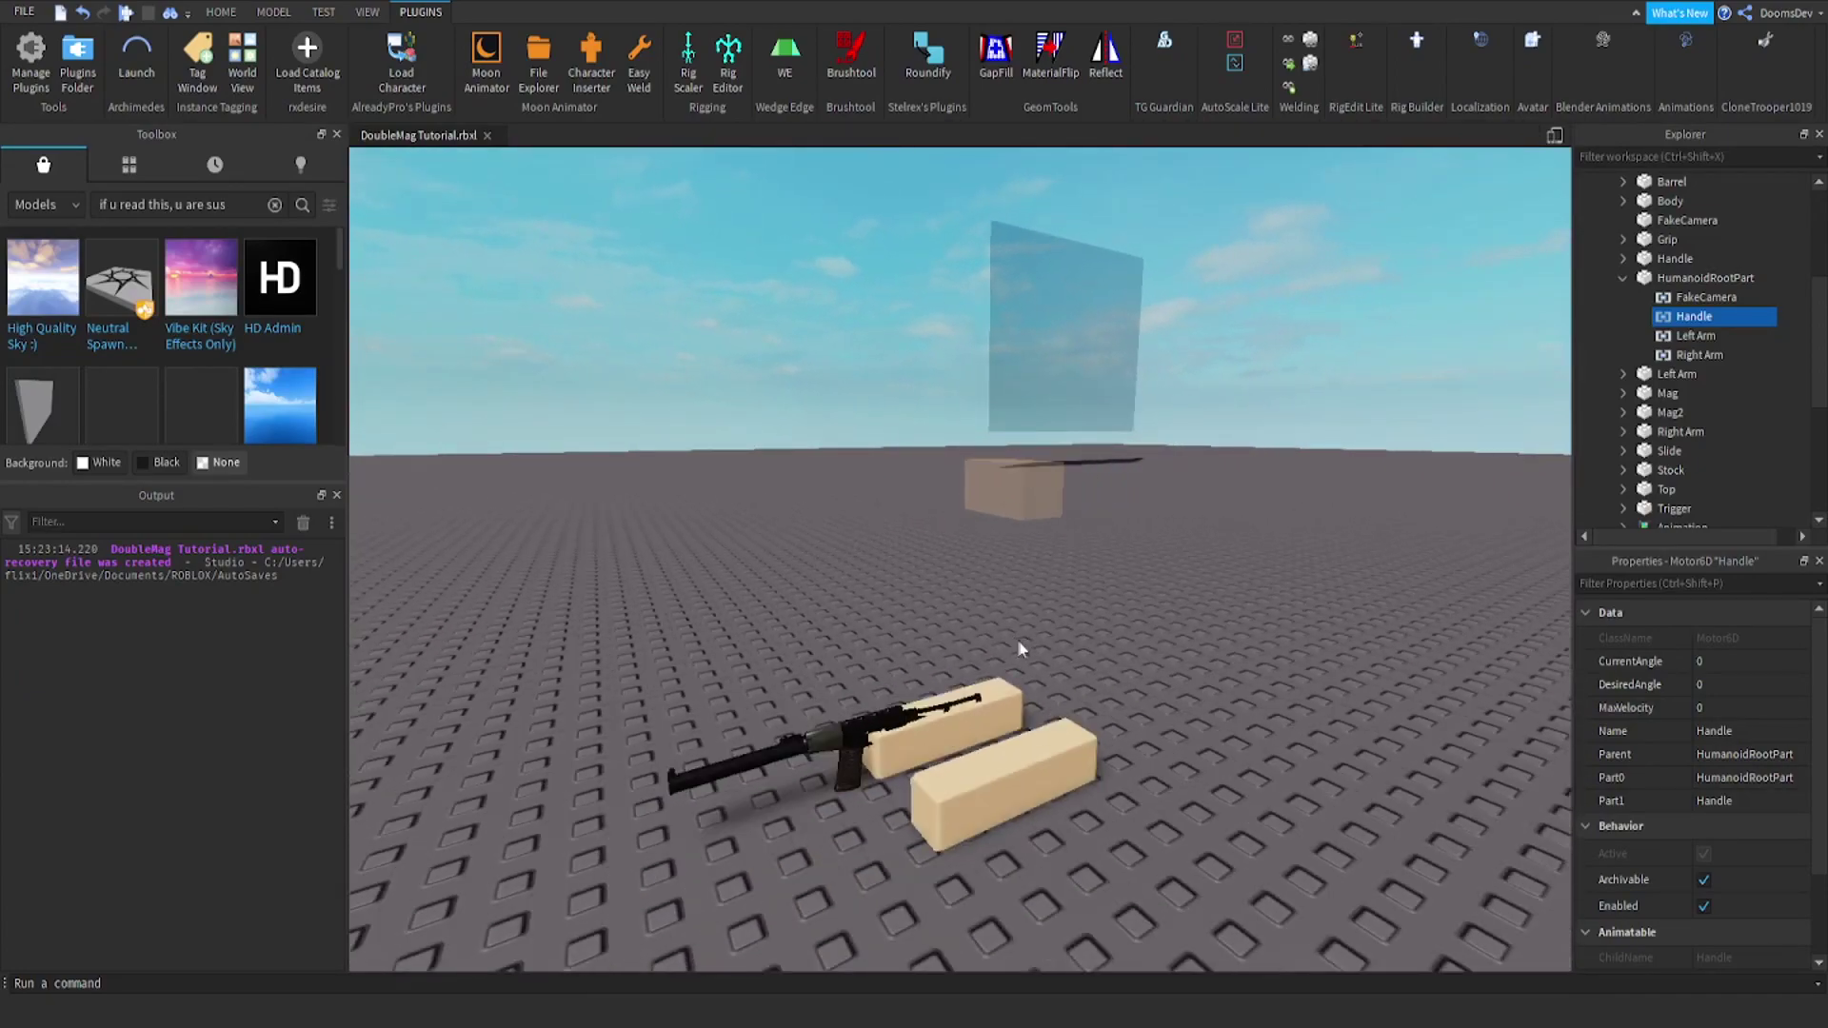
{"action": "scroll", "coordinate": [1025, 592], "scroll_direction": "down", "scroll_amount": 3}
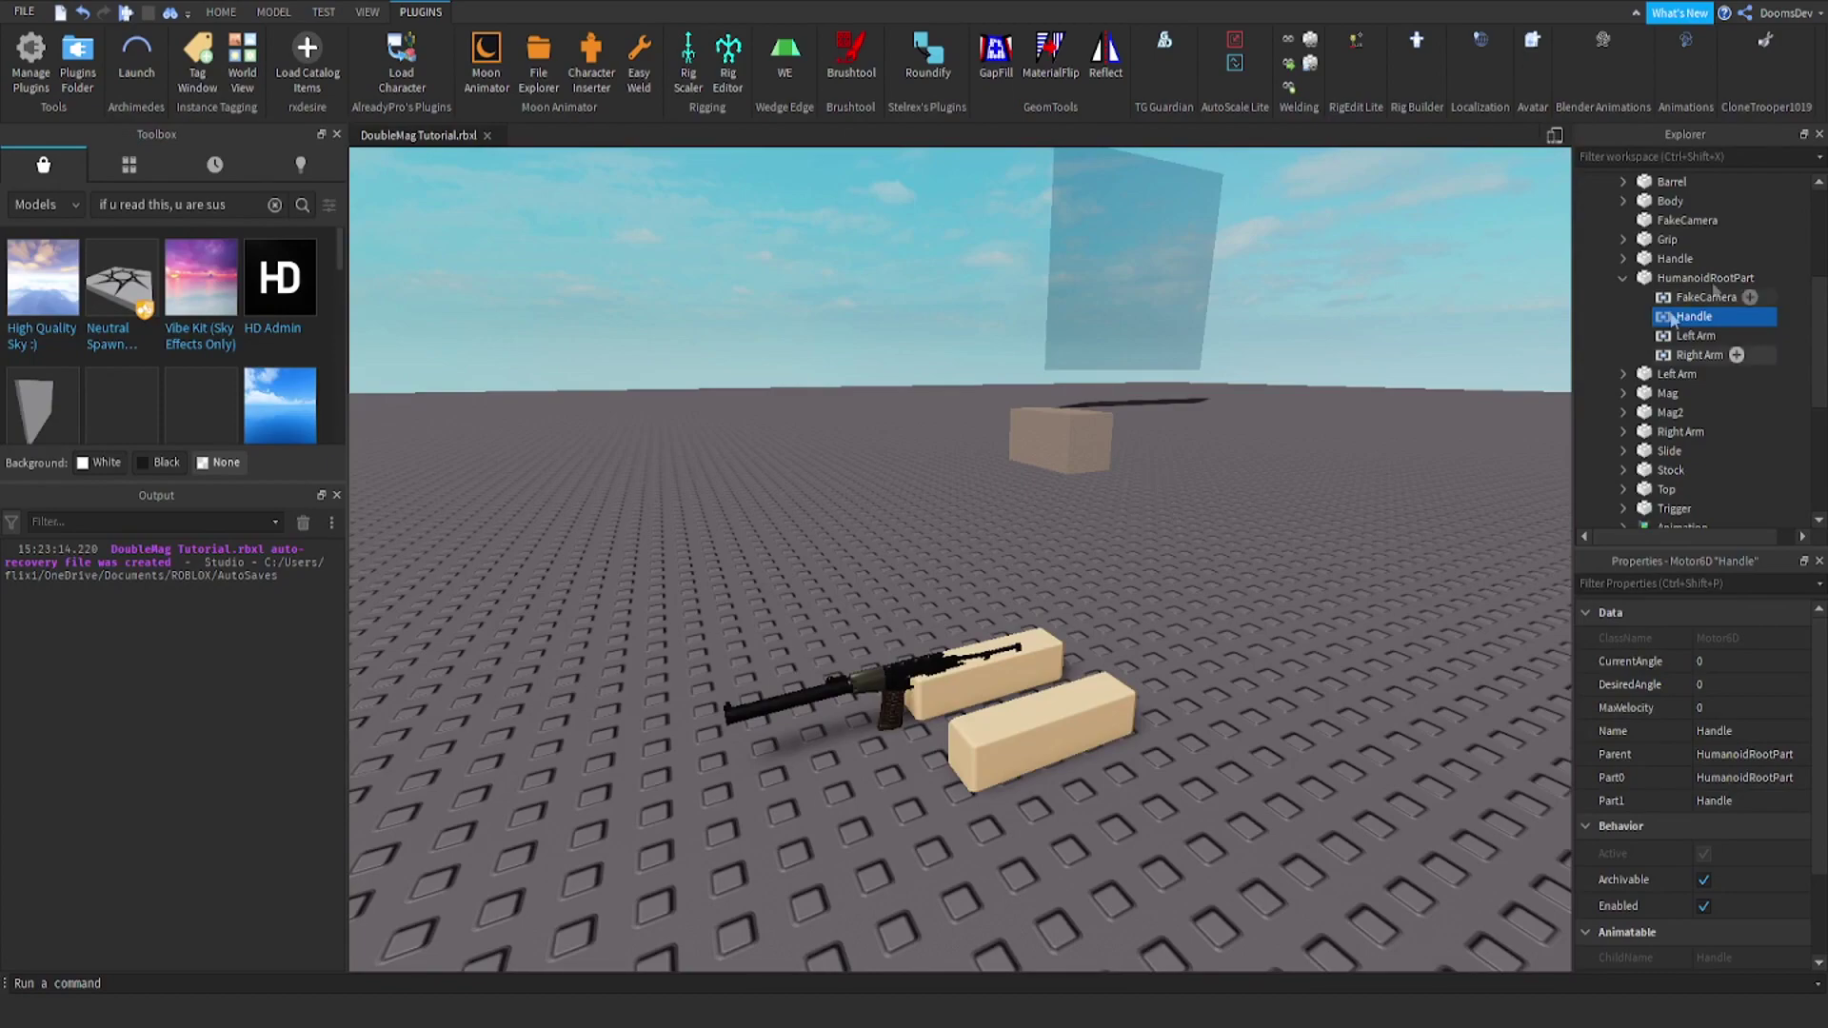
{"action": "left_click", "coordinate": [1625, 277]}
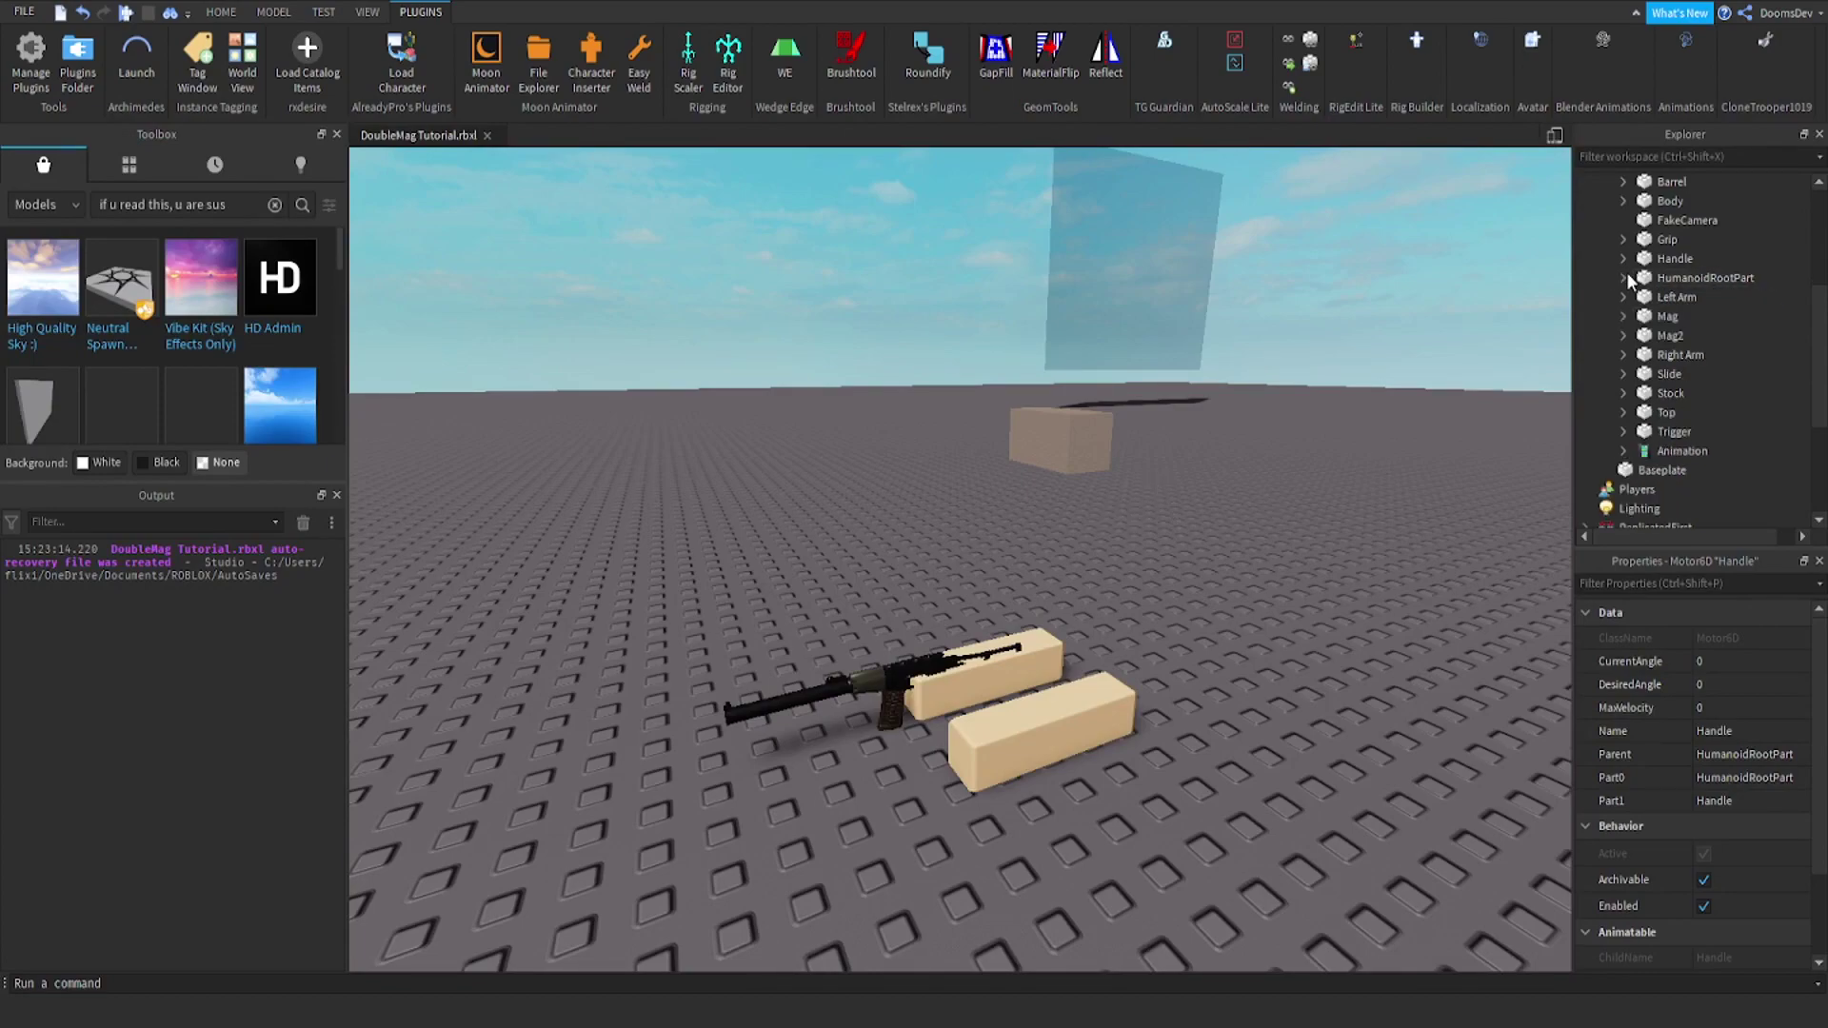
{"action": "left_click", "coordinate": [1047, 430]}
{"action": "scroll", "coordinate": [1750, 733], "scroll_direction": "down", "scroll_amount": 5}
{"action": "left_click", "coordinate": [1740, 640]}
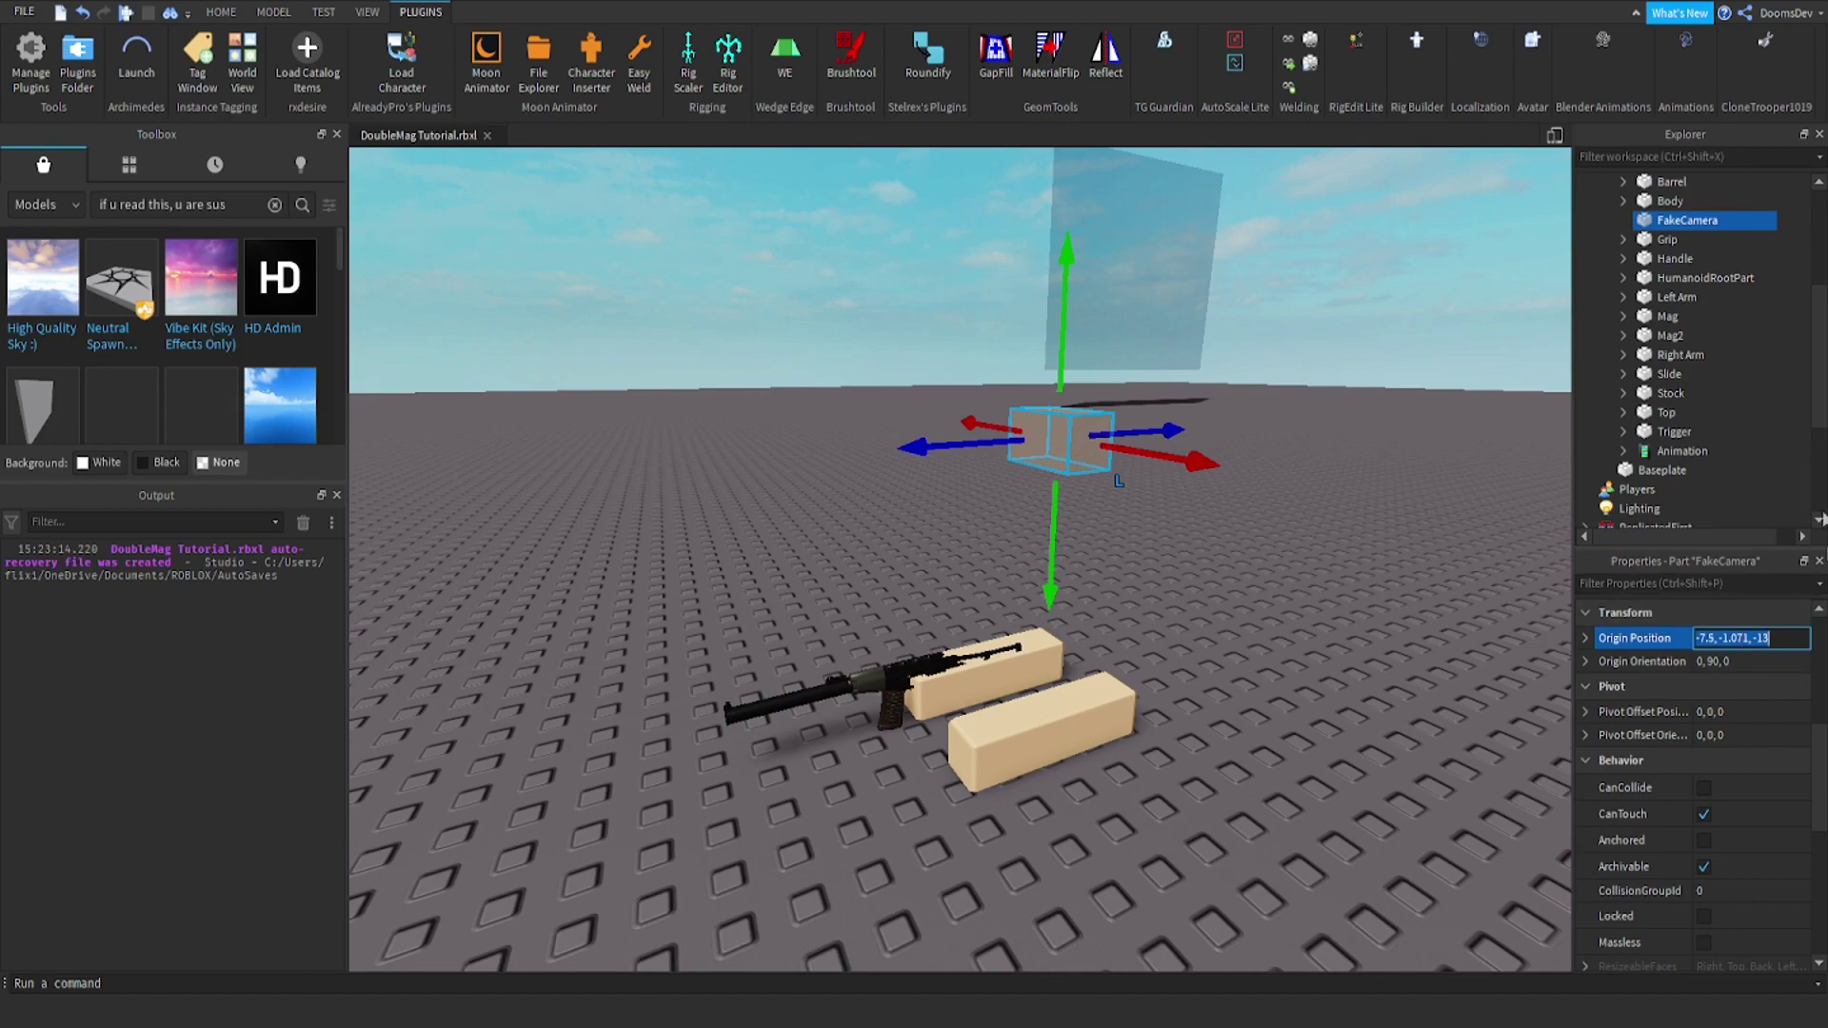
Set the HumanoidRootPart's Origin Position to 0,0,0 and bring the relocated rig into view
{"action": "left_click", "coordinate": [1695, 277]}
{"action": "left_click", "coordinate": [1739, 640]}
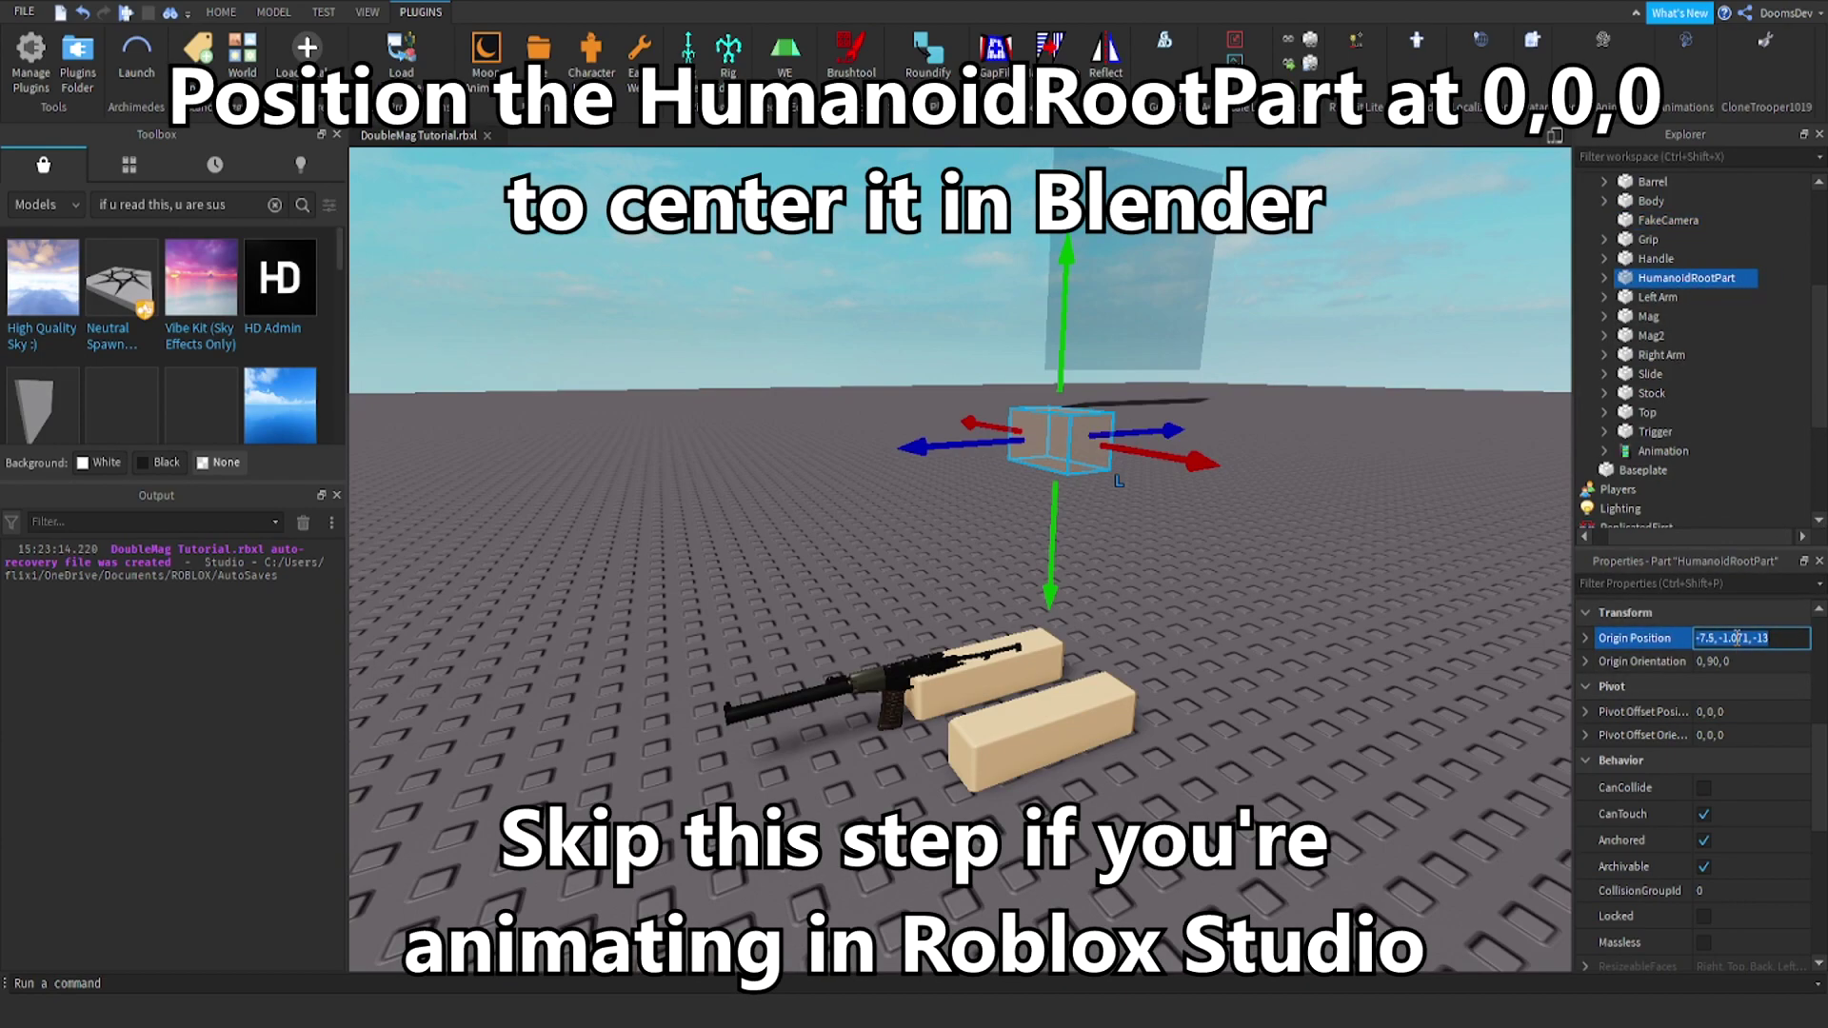
{"action": "type", "text": "0,0,0"}
{"action": "key", "text": "Return"}
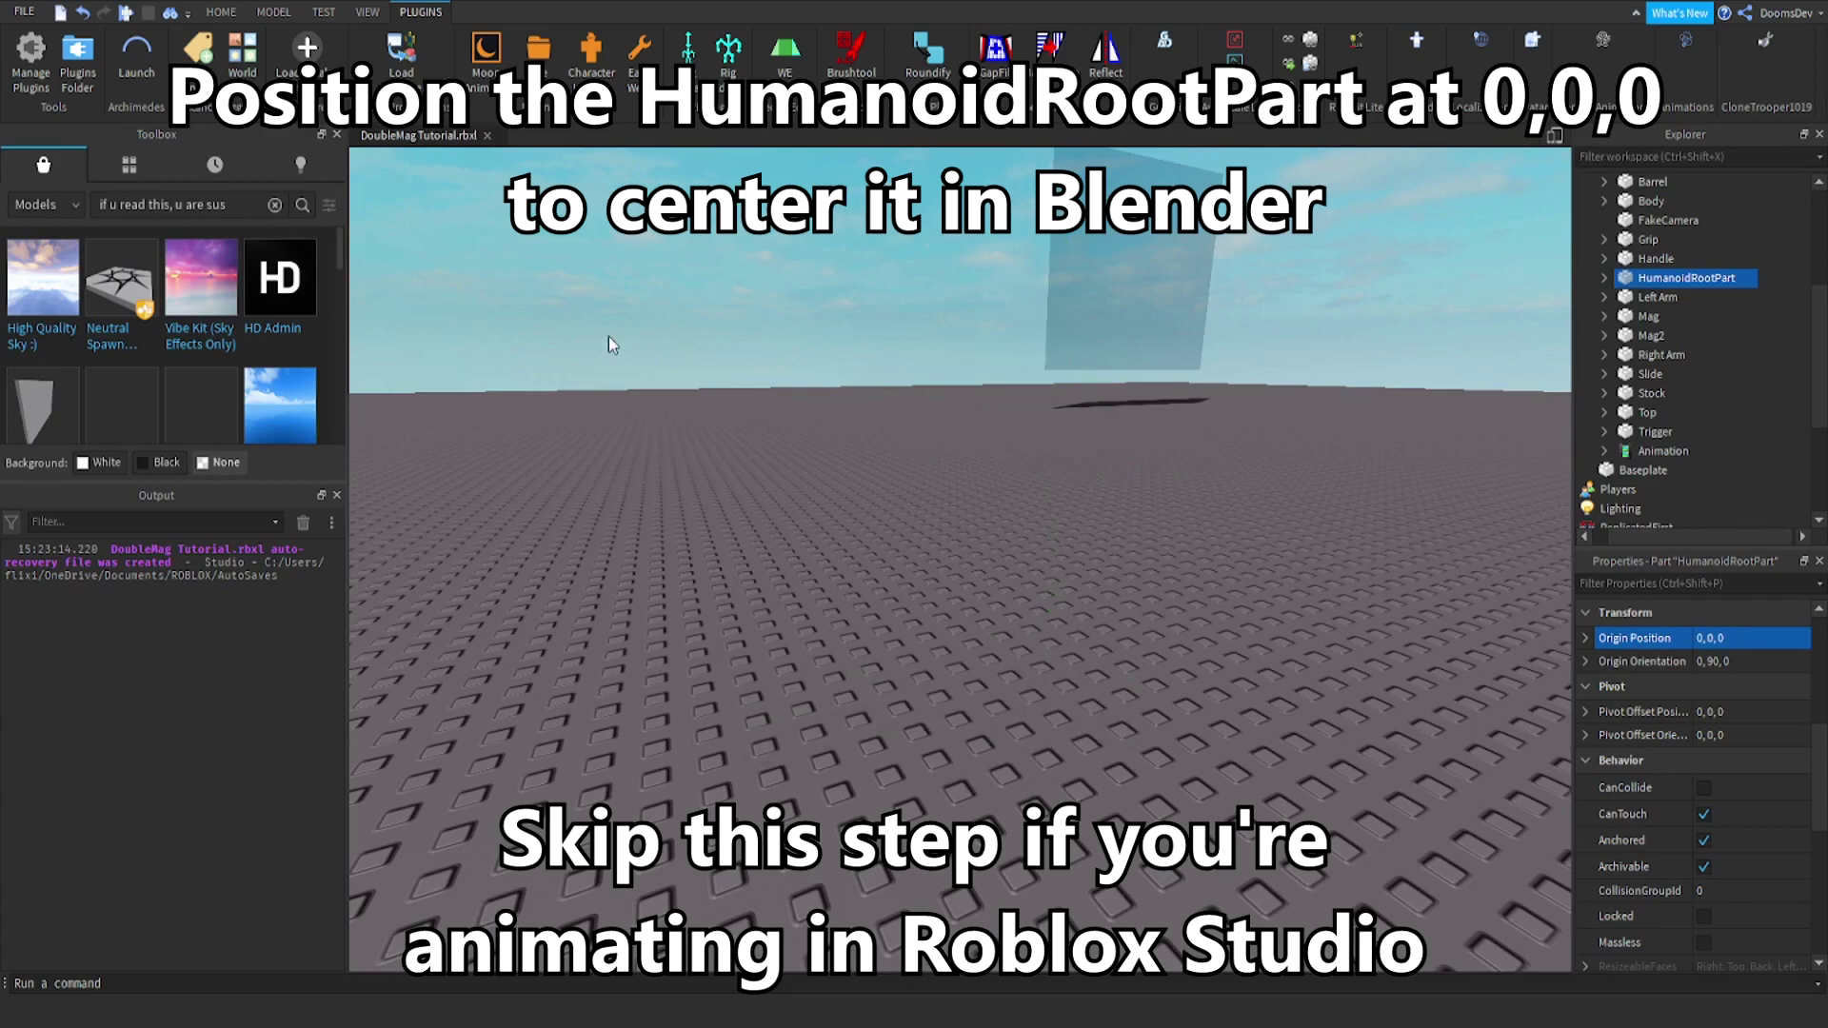
{"action": "key", "text": "f"}
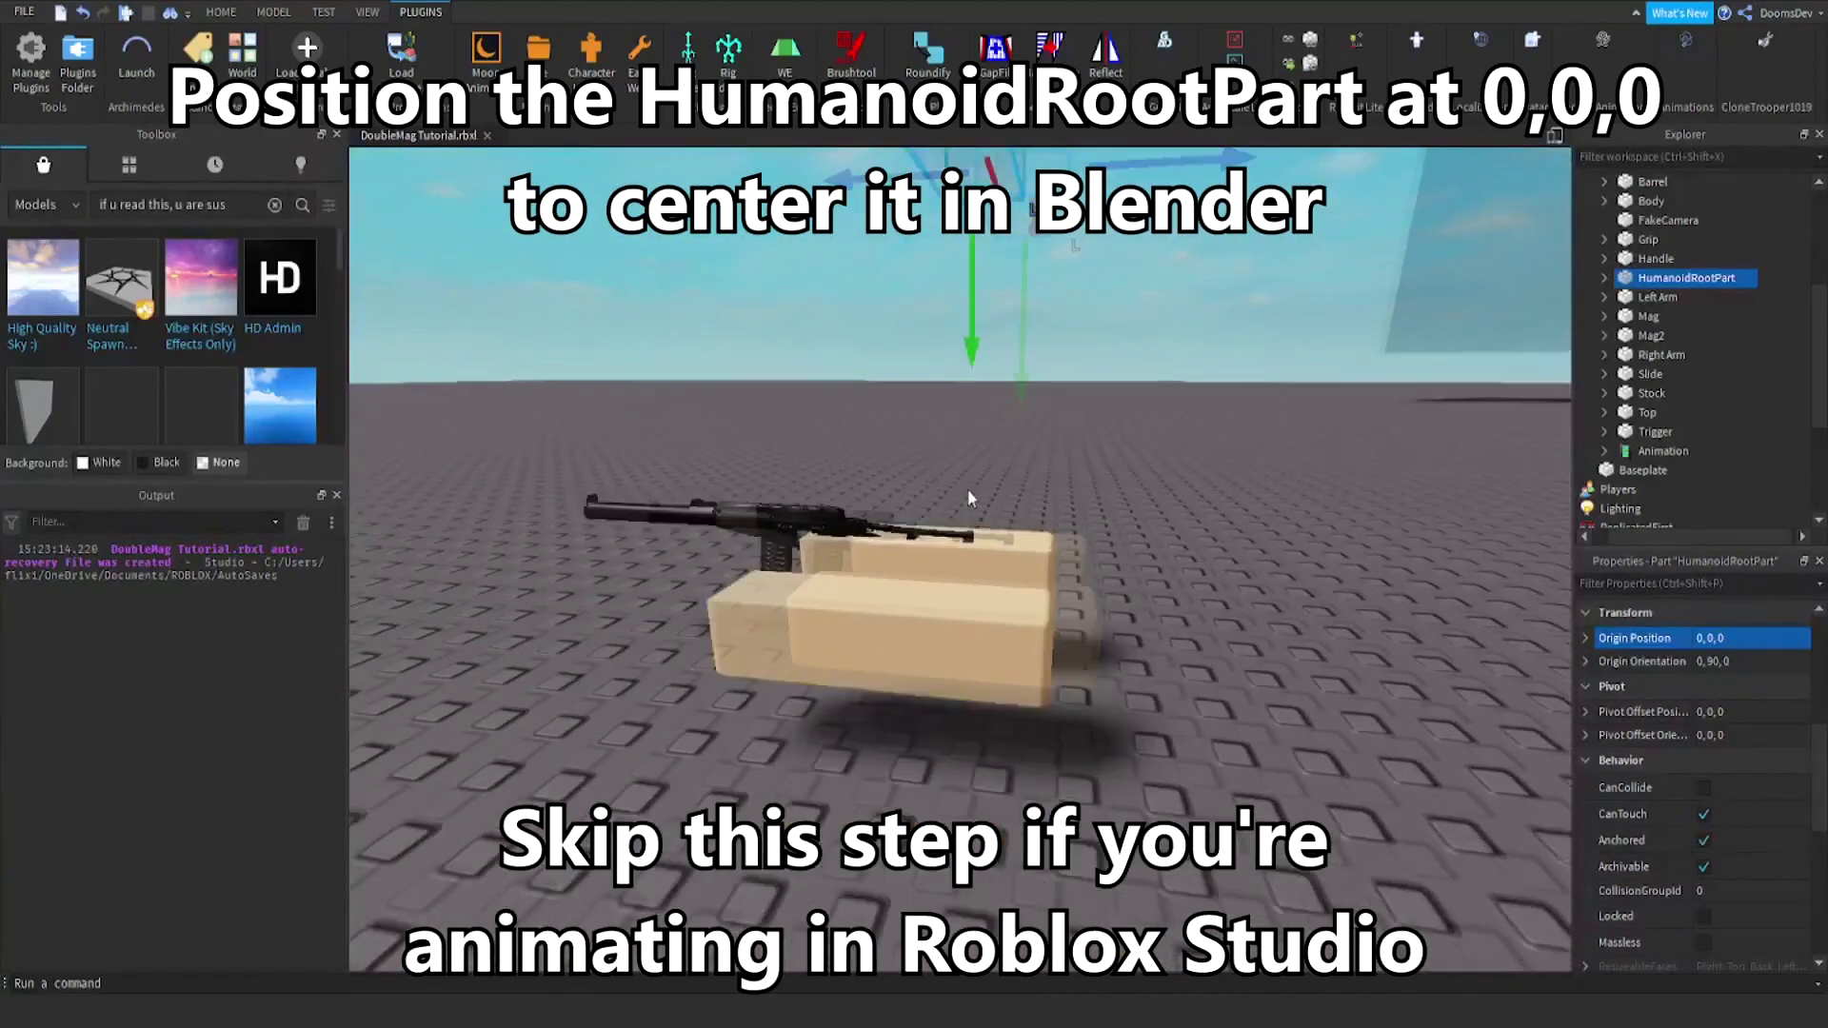
Export the viewmodel rig with the Blender Animations plugin
{"action": "scroll", "coordinate": [965, 488], "scroll_direction": "down", "scroll_amount": 3}
{"action": "right_click_drag", "start_coordinate": [963, 488], "coordinate": [1183, 505]}
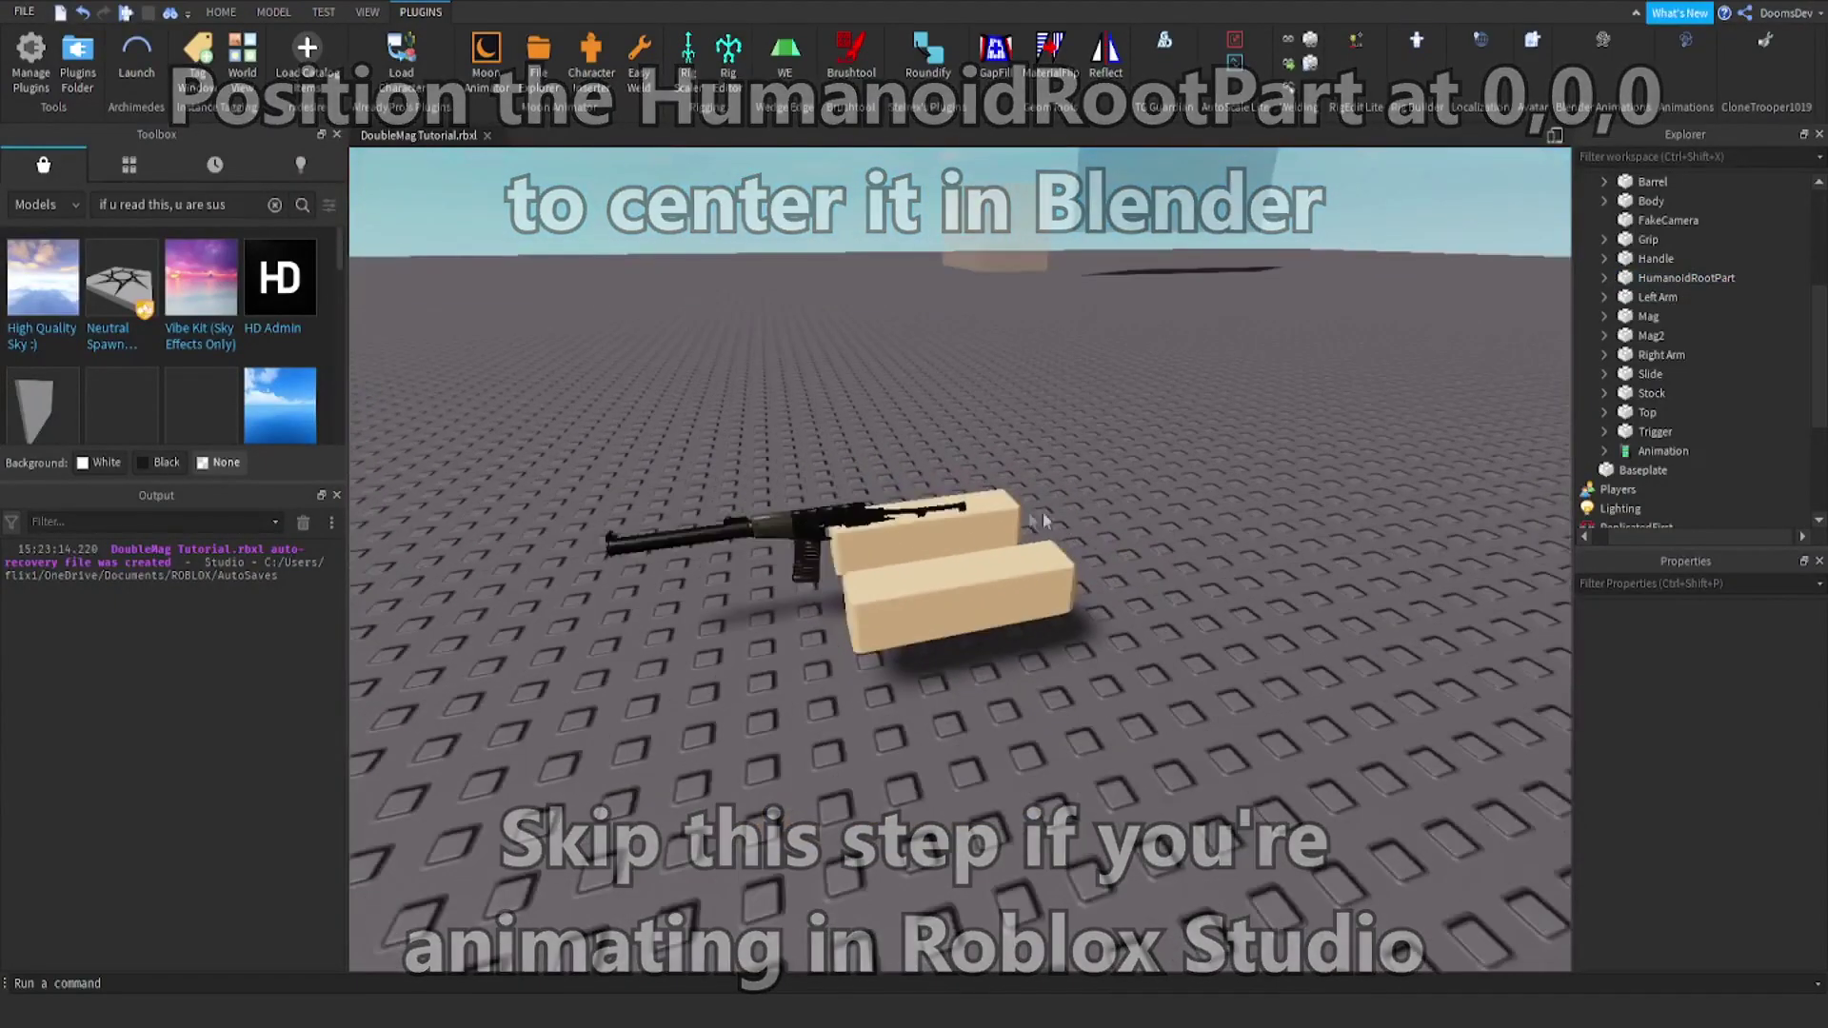
{"action": "left_click", "coordinate": [1045, 521]}
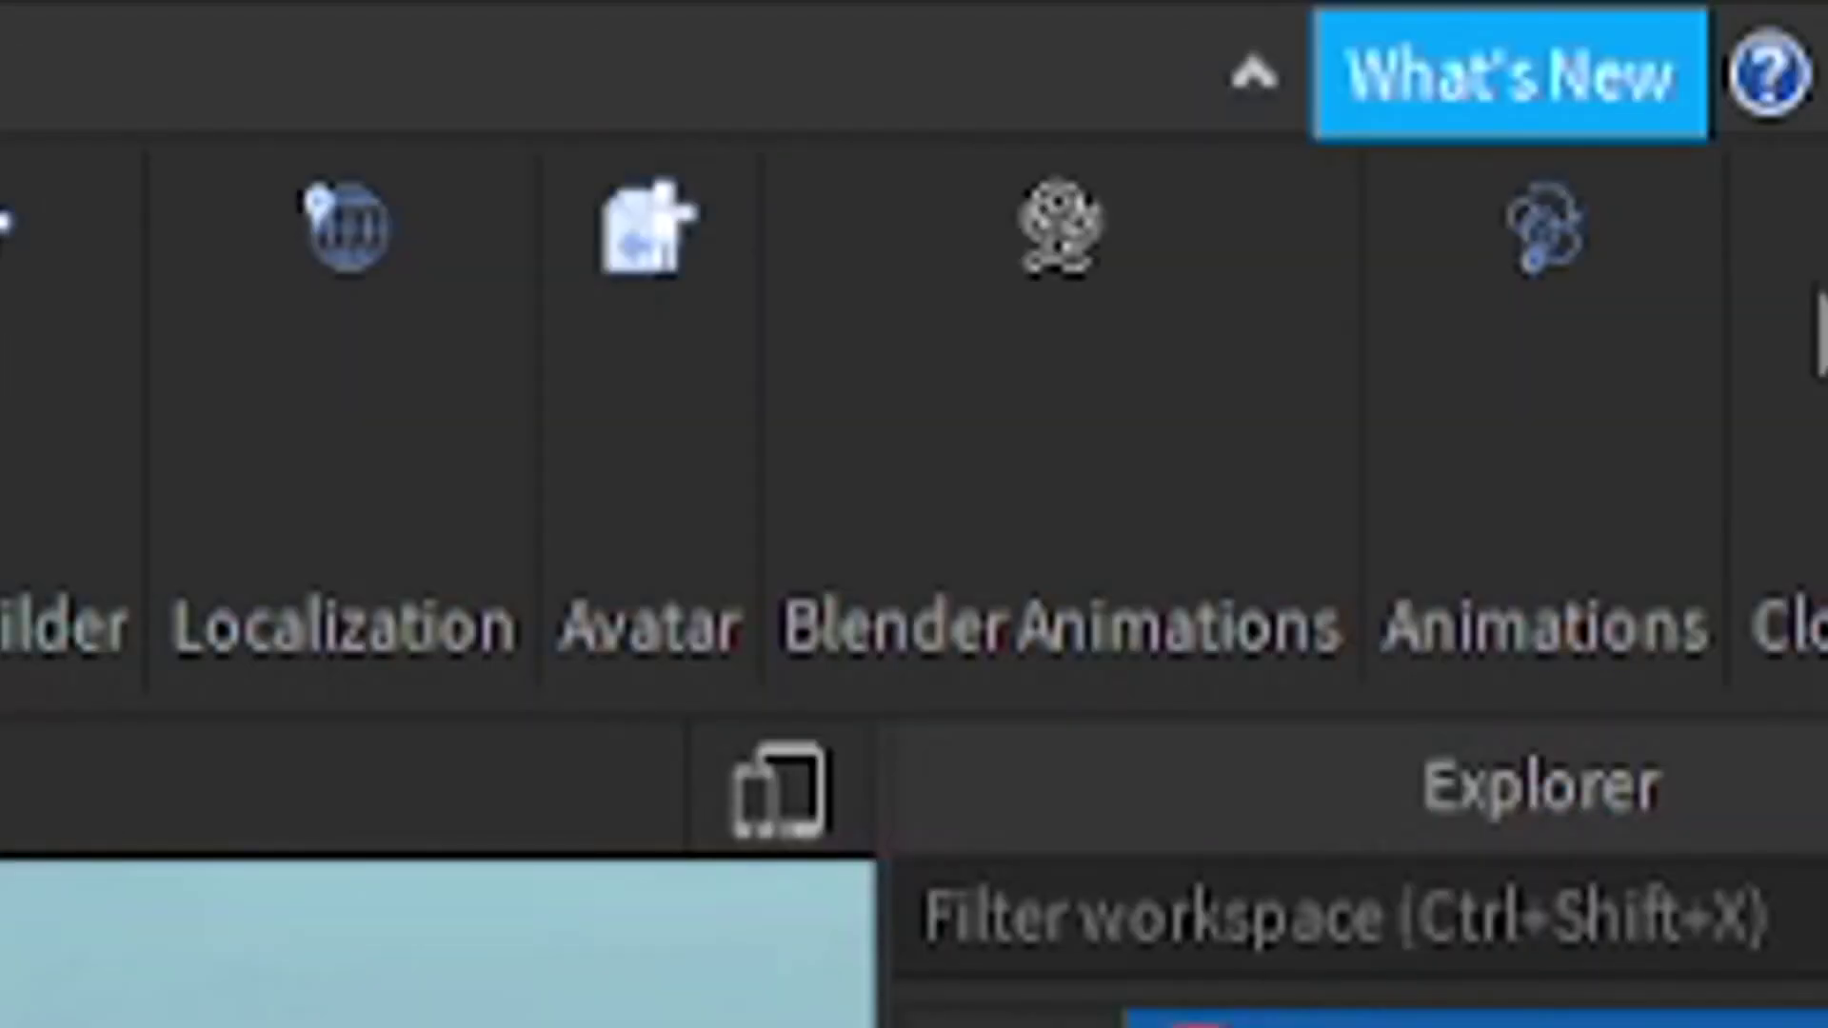
{"action": "left_click", "coordinate": [1061, 234]}
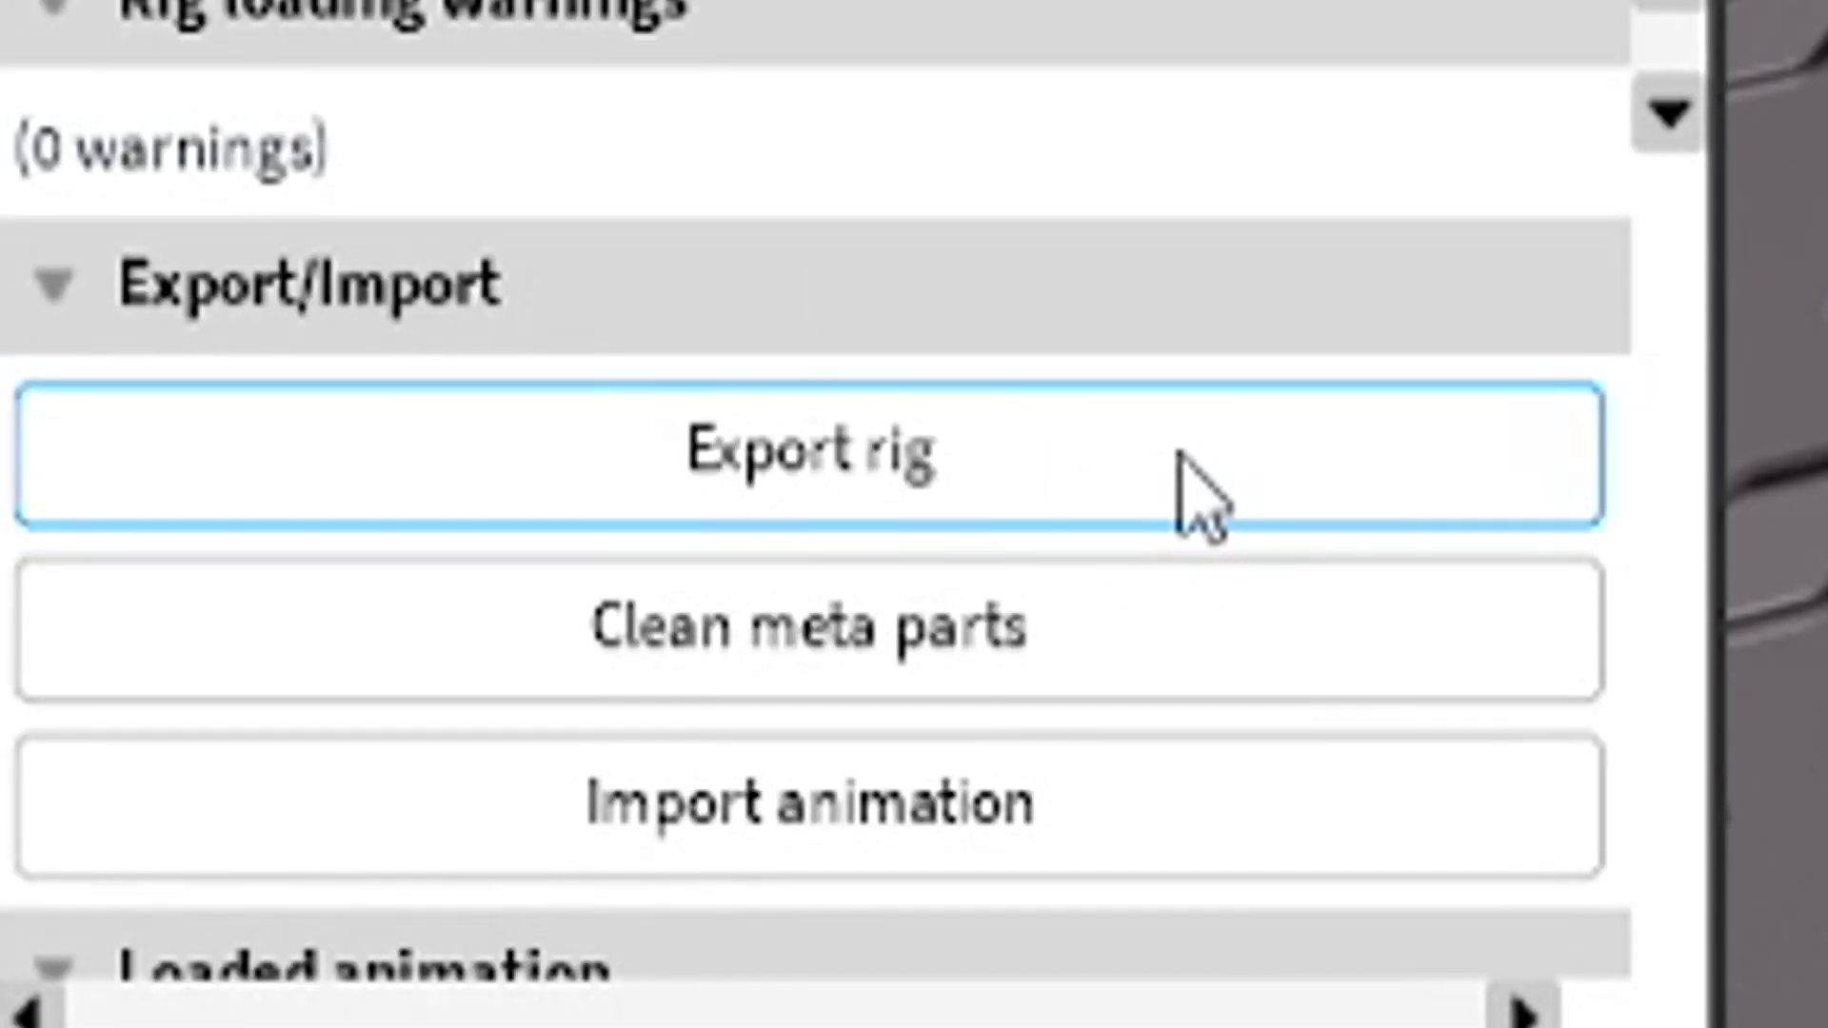
{"action": "left_click", "coordinate": [1200, 491]}
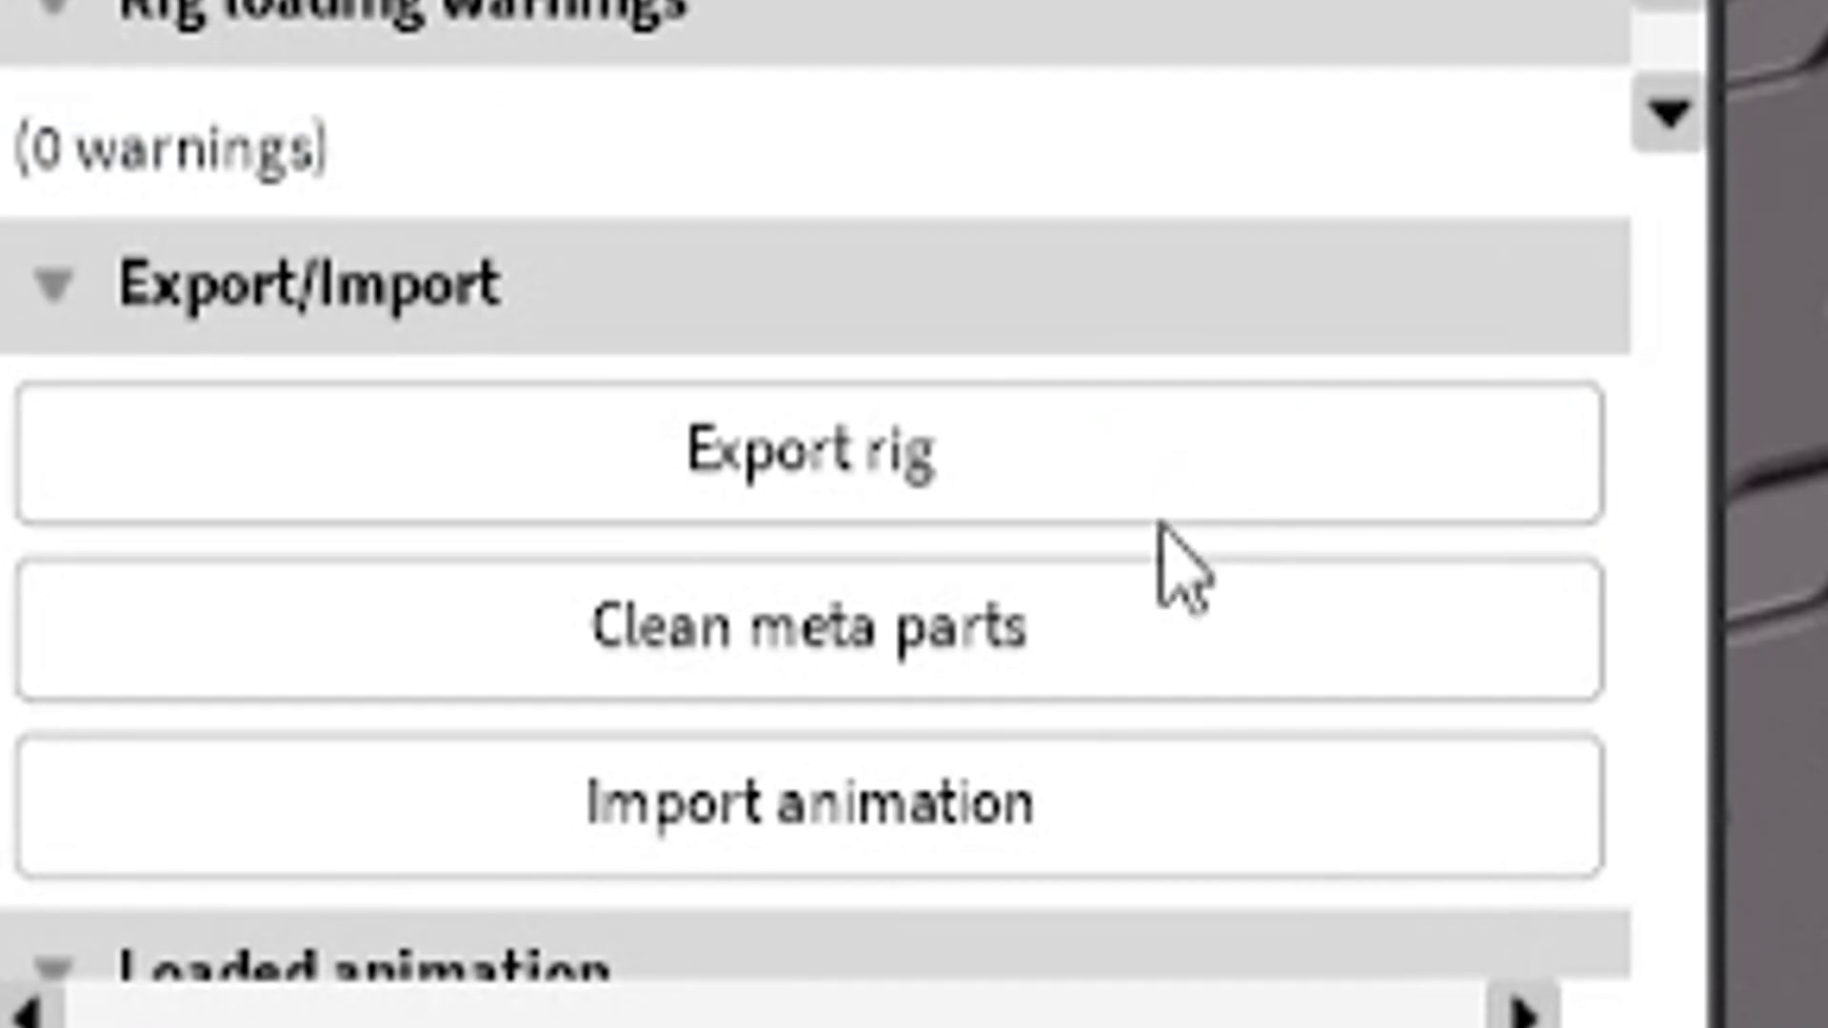
{"action": "left_click", "coordinate": [1306, 648]}
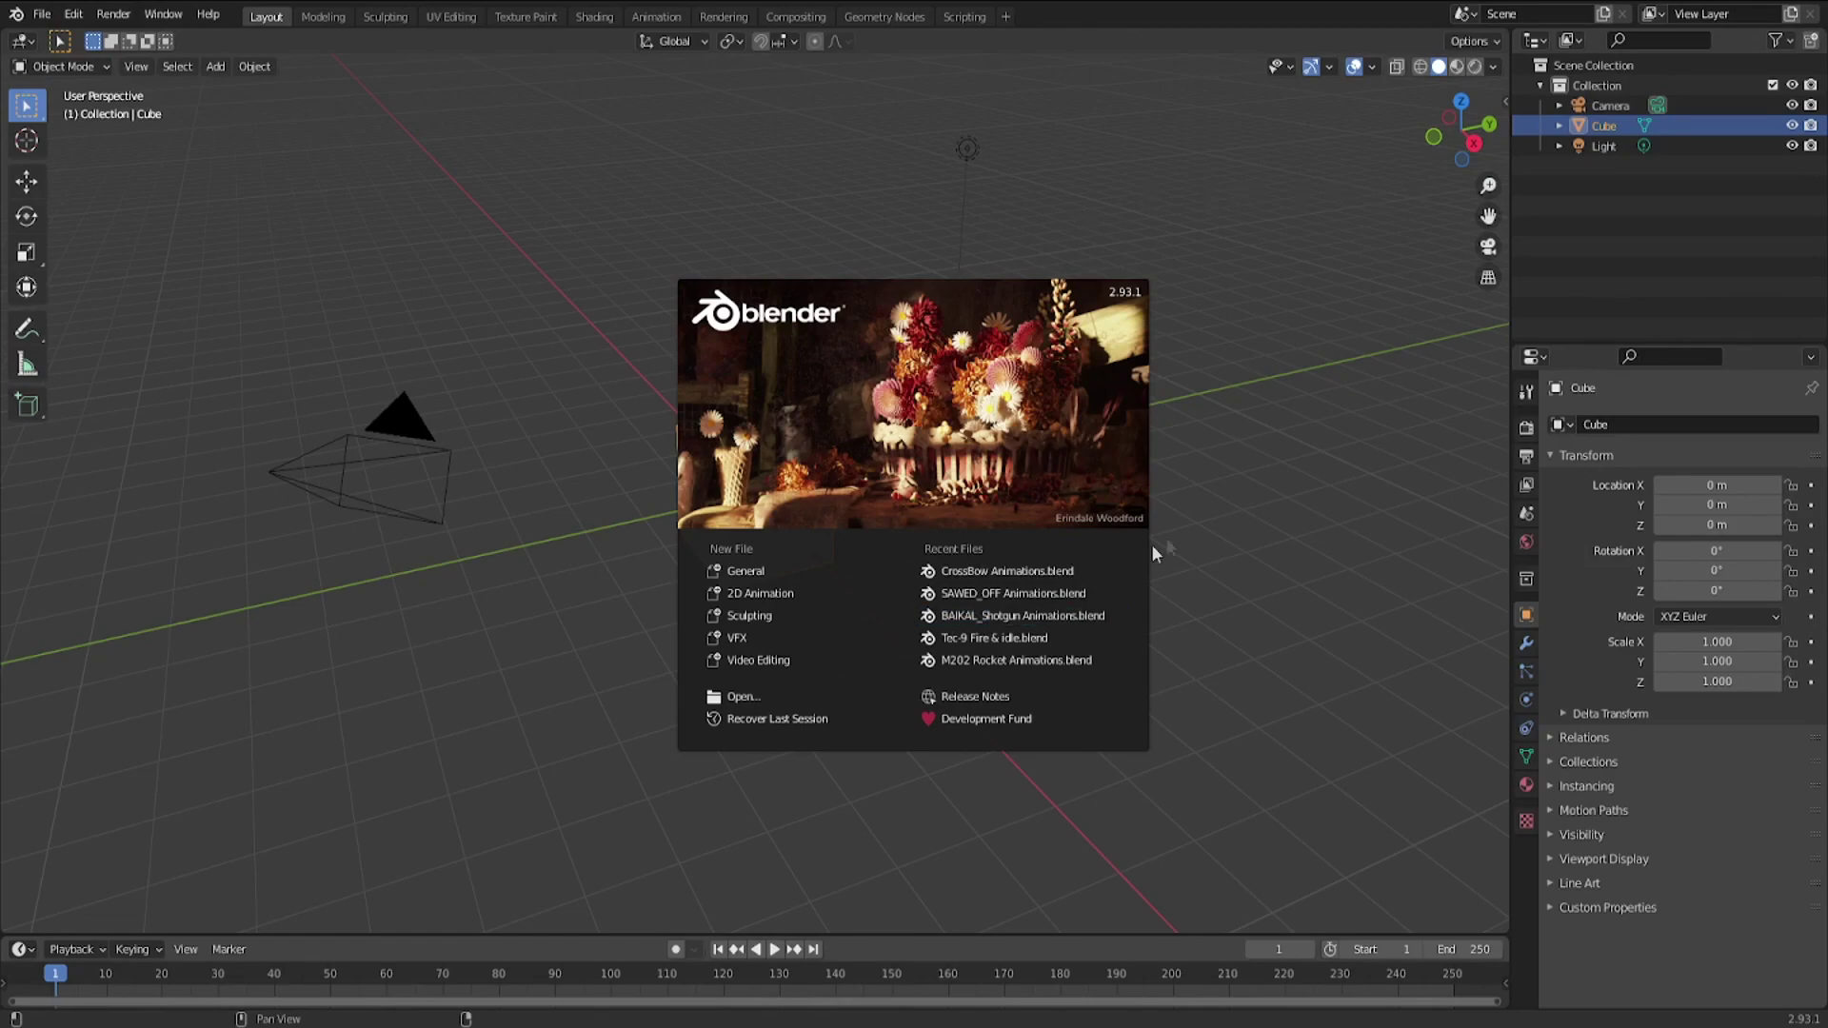
In Blender, dismiss the splash screen and delete the default Camera, Cube and Light
{"action": "left_click", "coordinate": [1303, 354]}
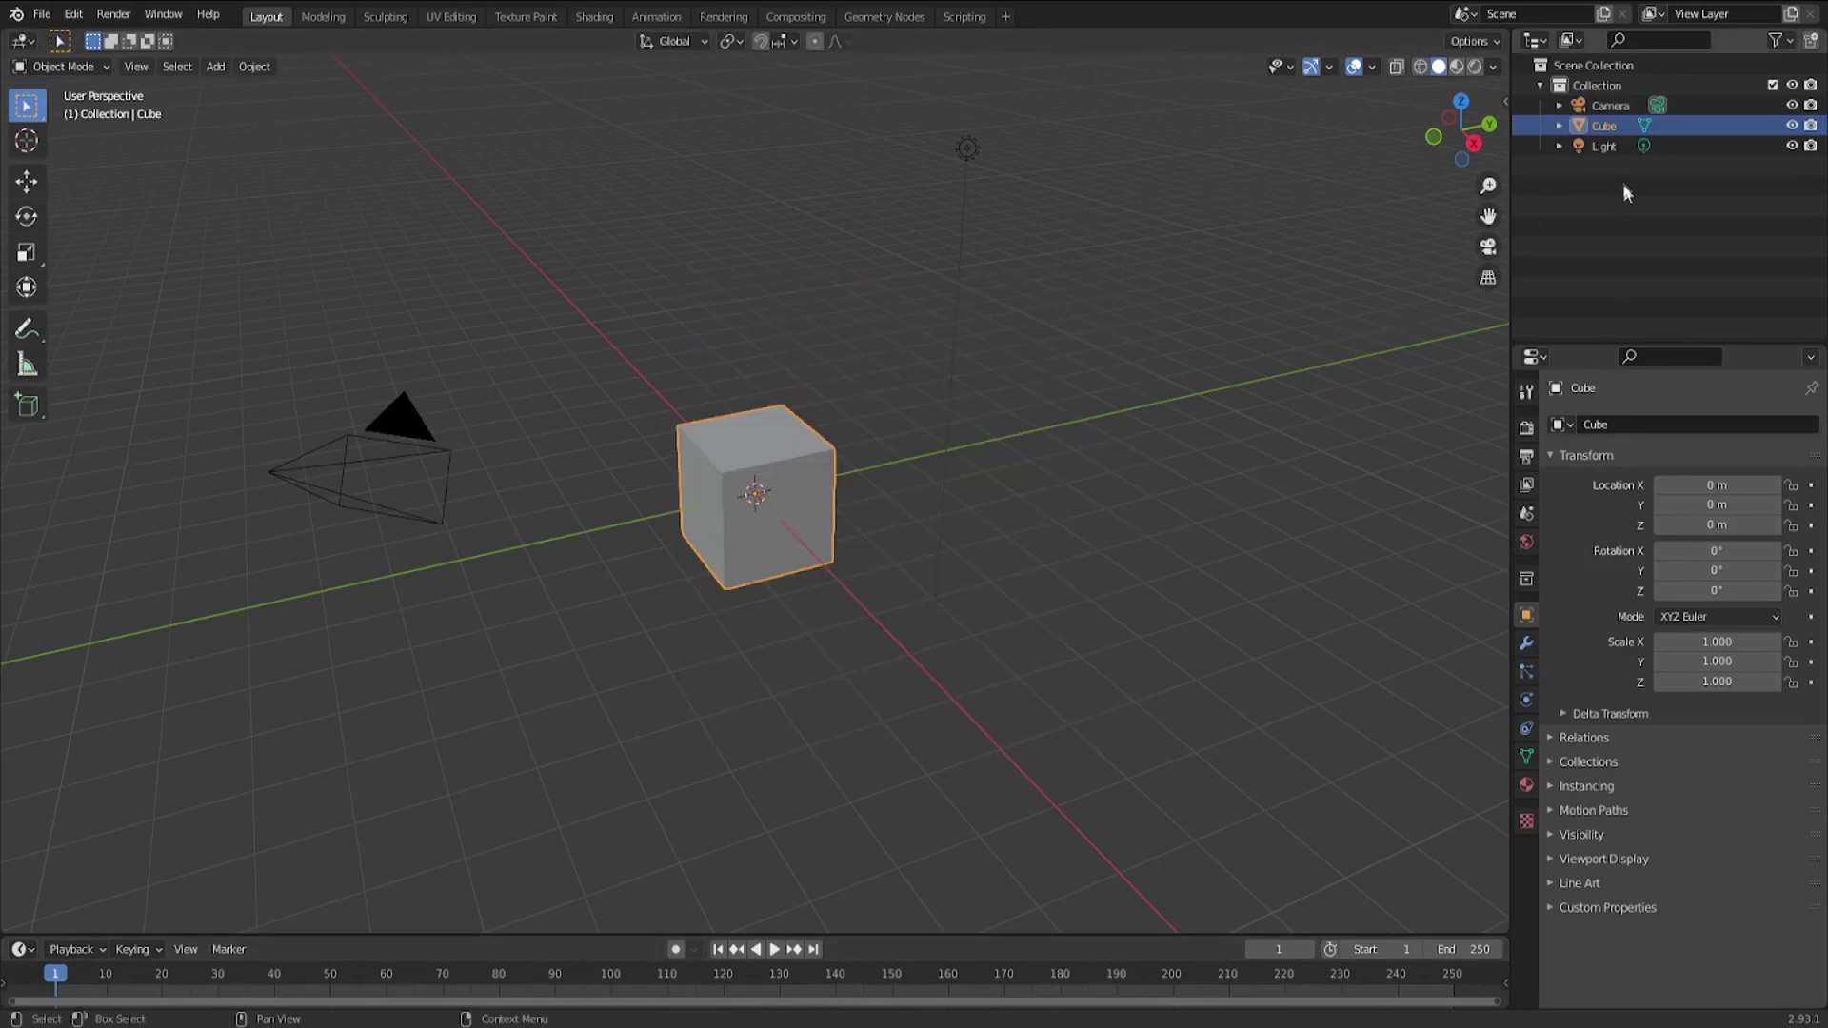
{"action": "left_click_drag", "start_coordinate": [1623, 185], "coordinate": [1570, 105]}
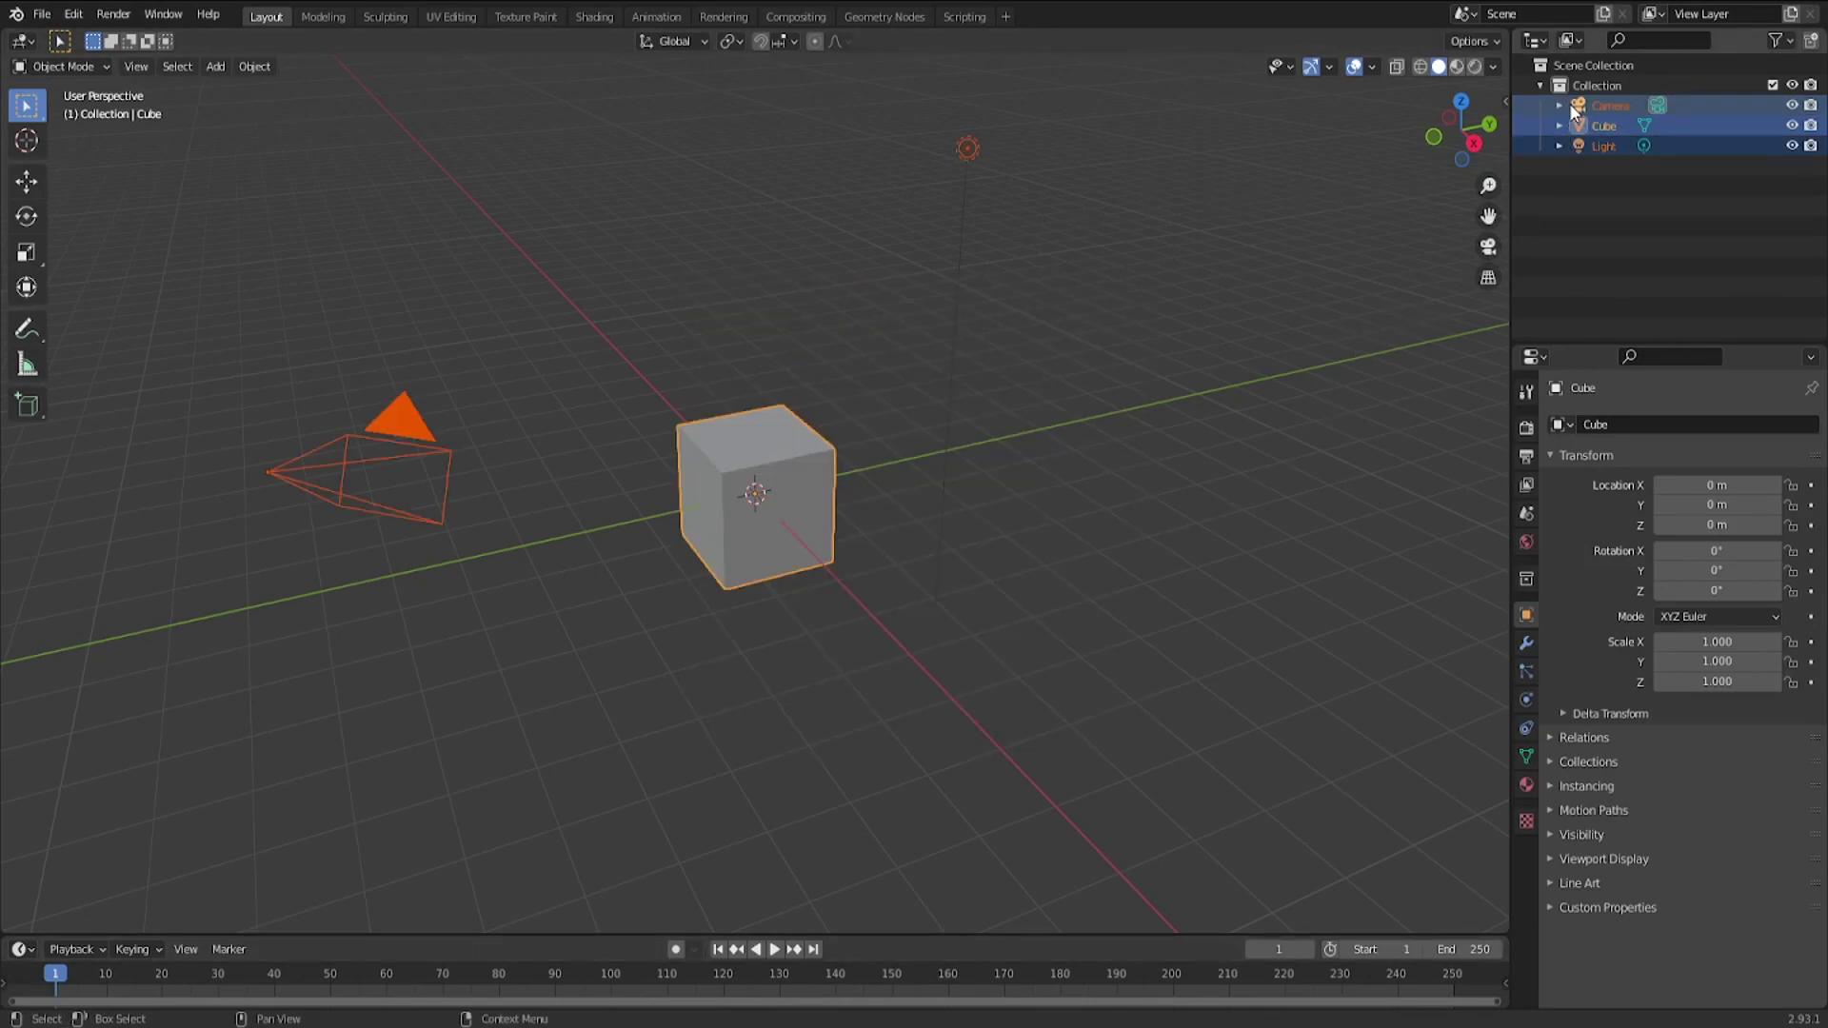
{"action": "key", "text": "Delete"}
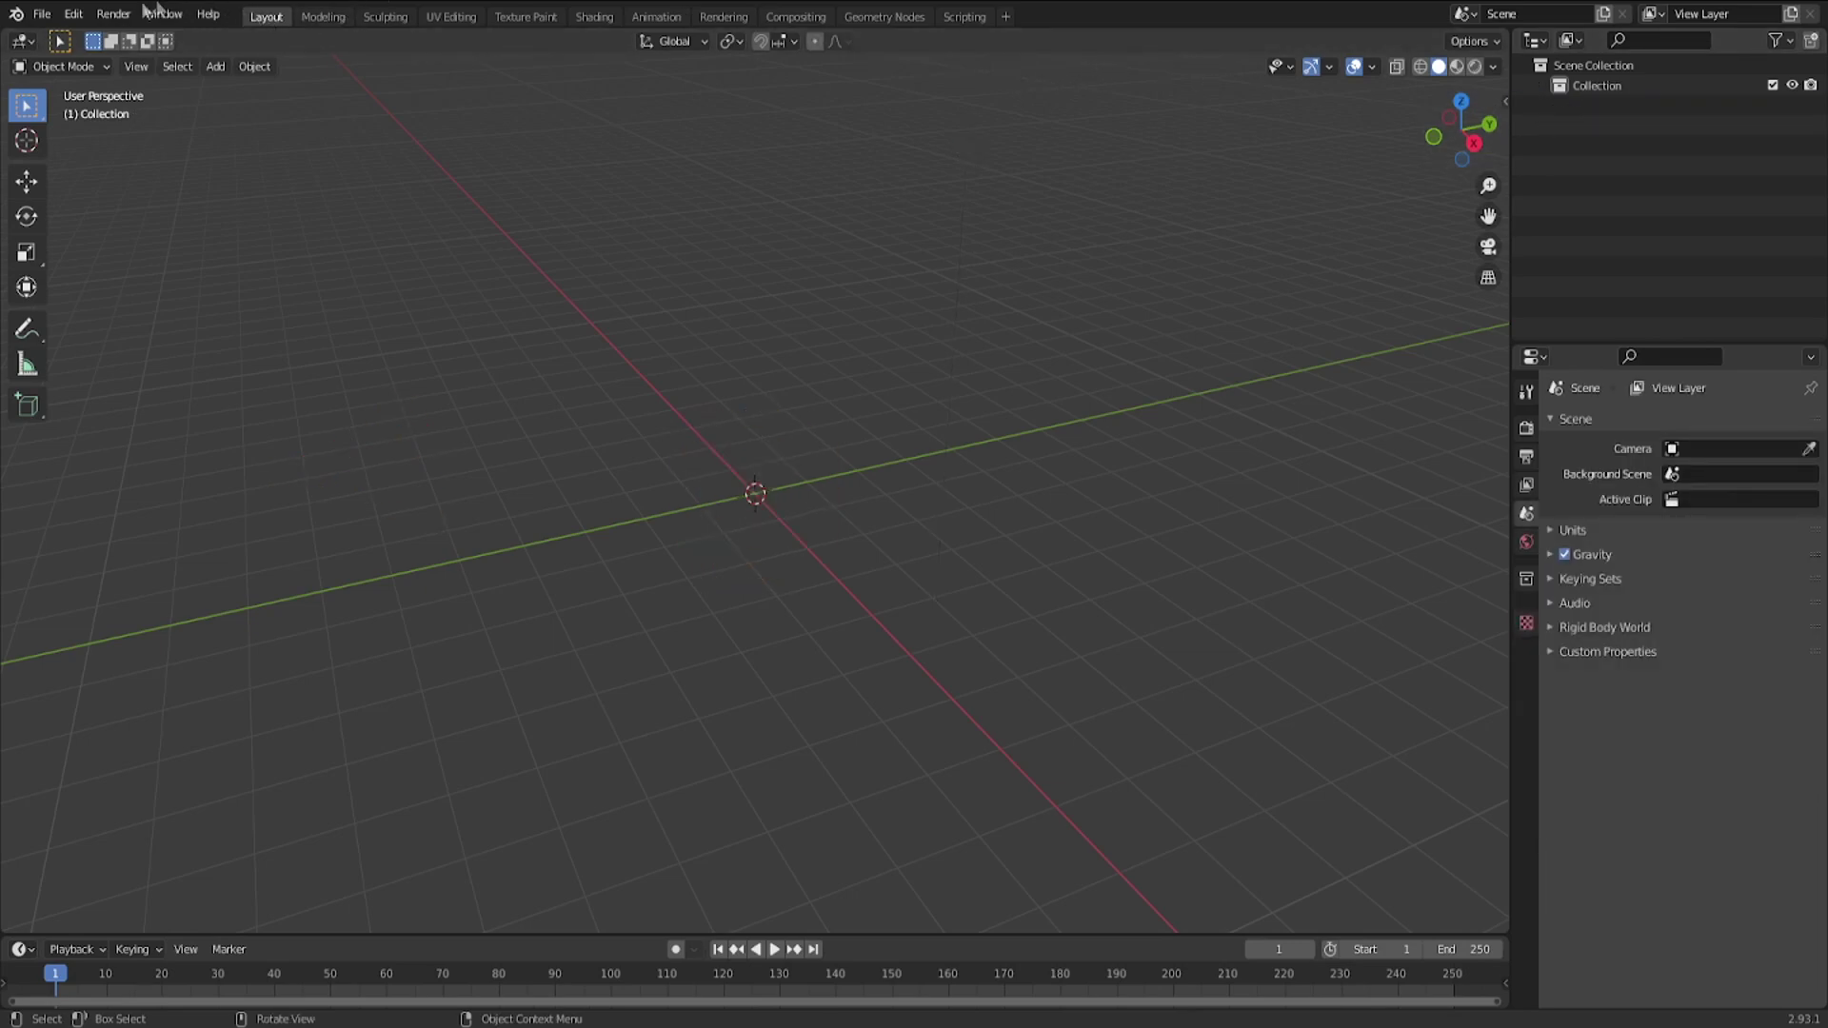
Import the exported rig OBJ with the Rbx Animations rig importer
{"action": "left_click", "coordinate": [49, 19]}
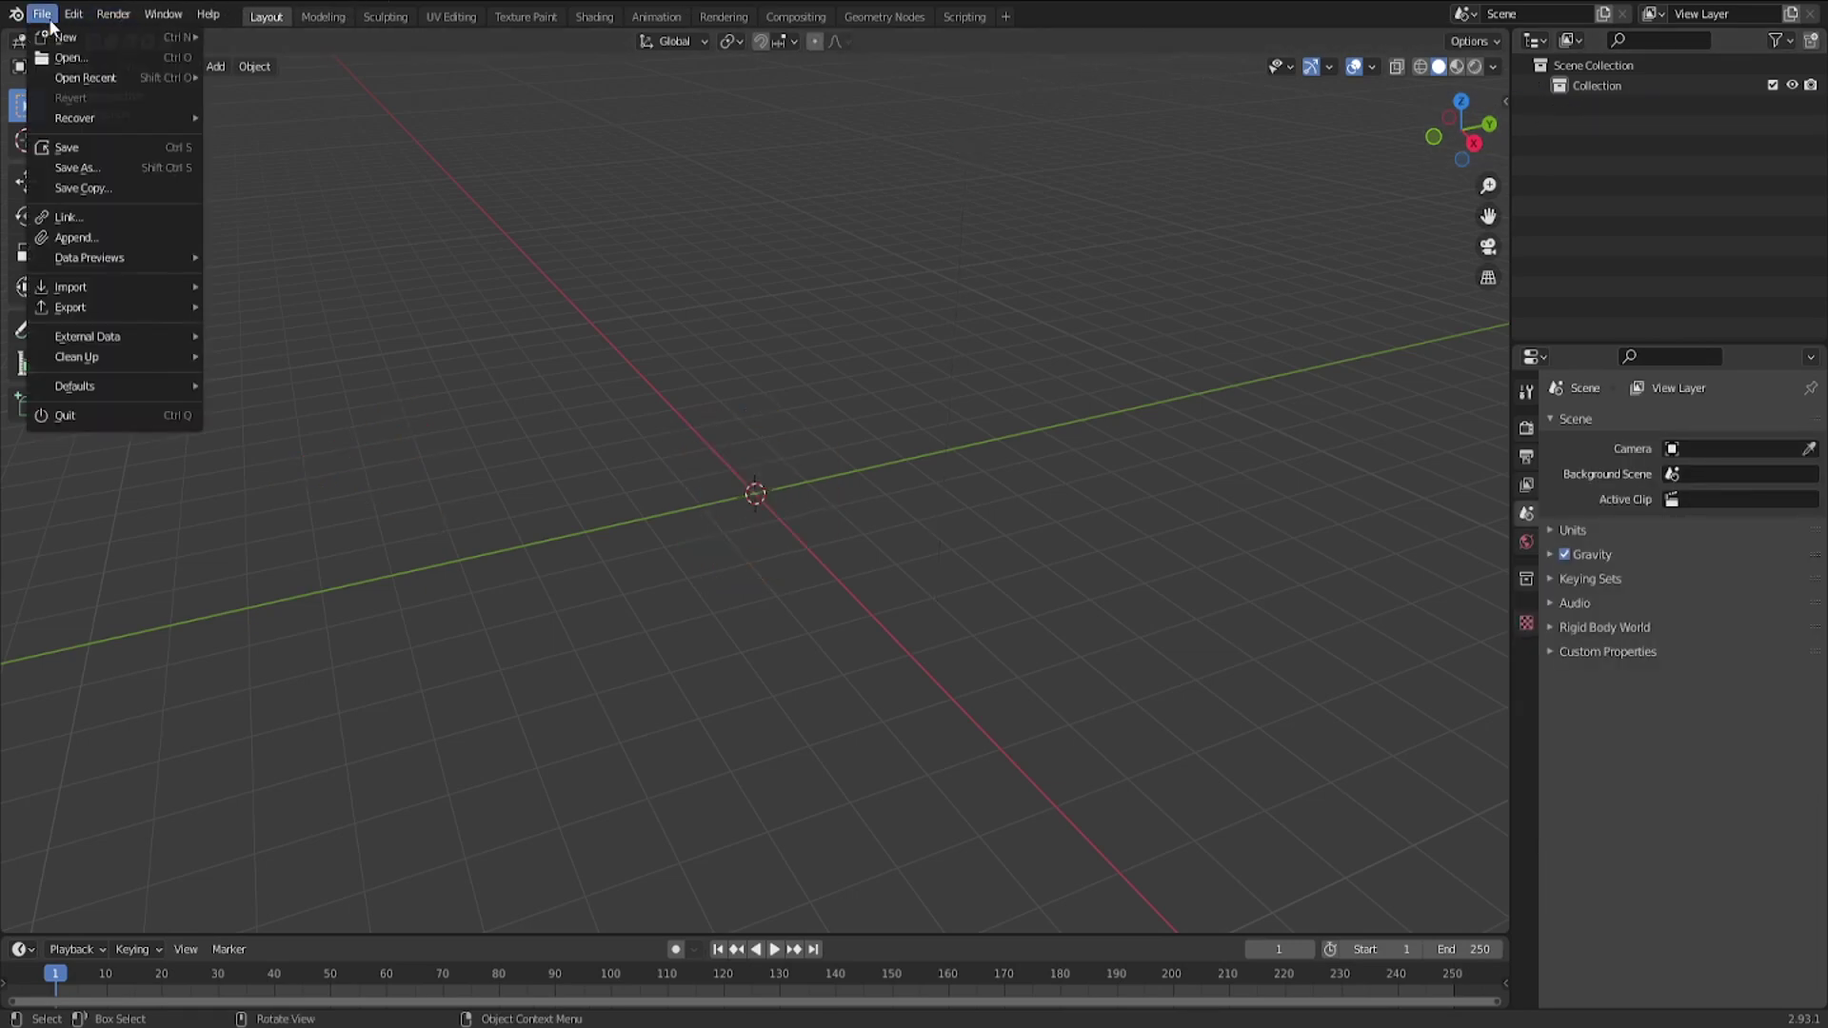
{"action": "mouse_move", "coordinate": [101, 288]}
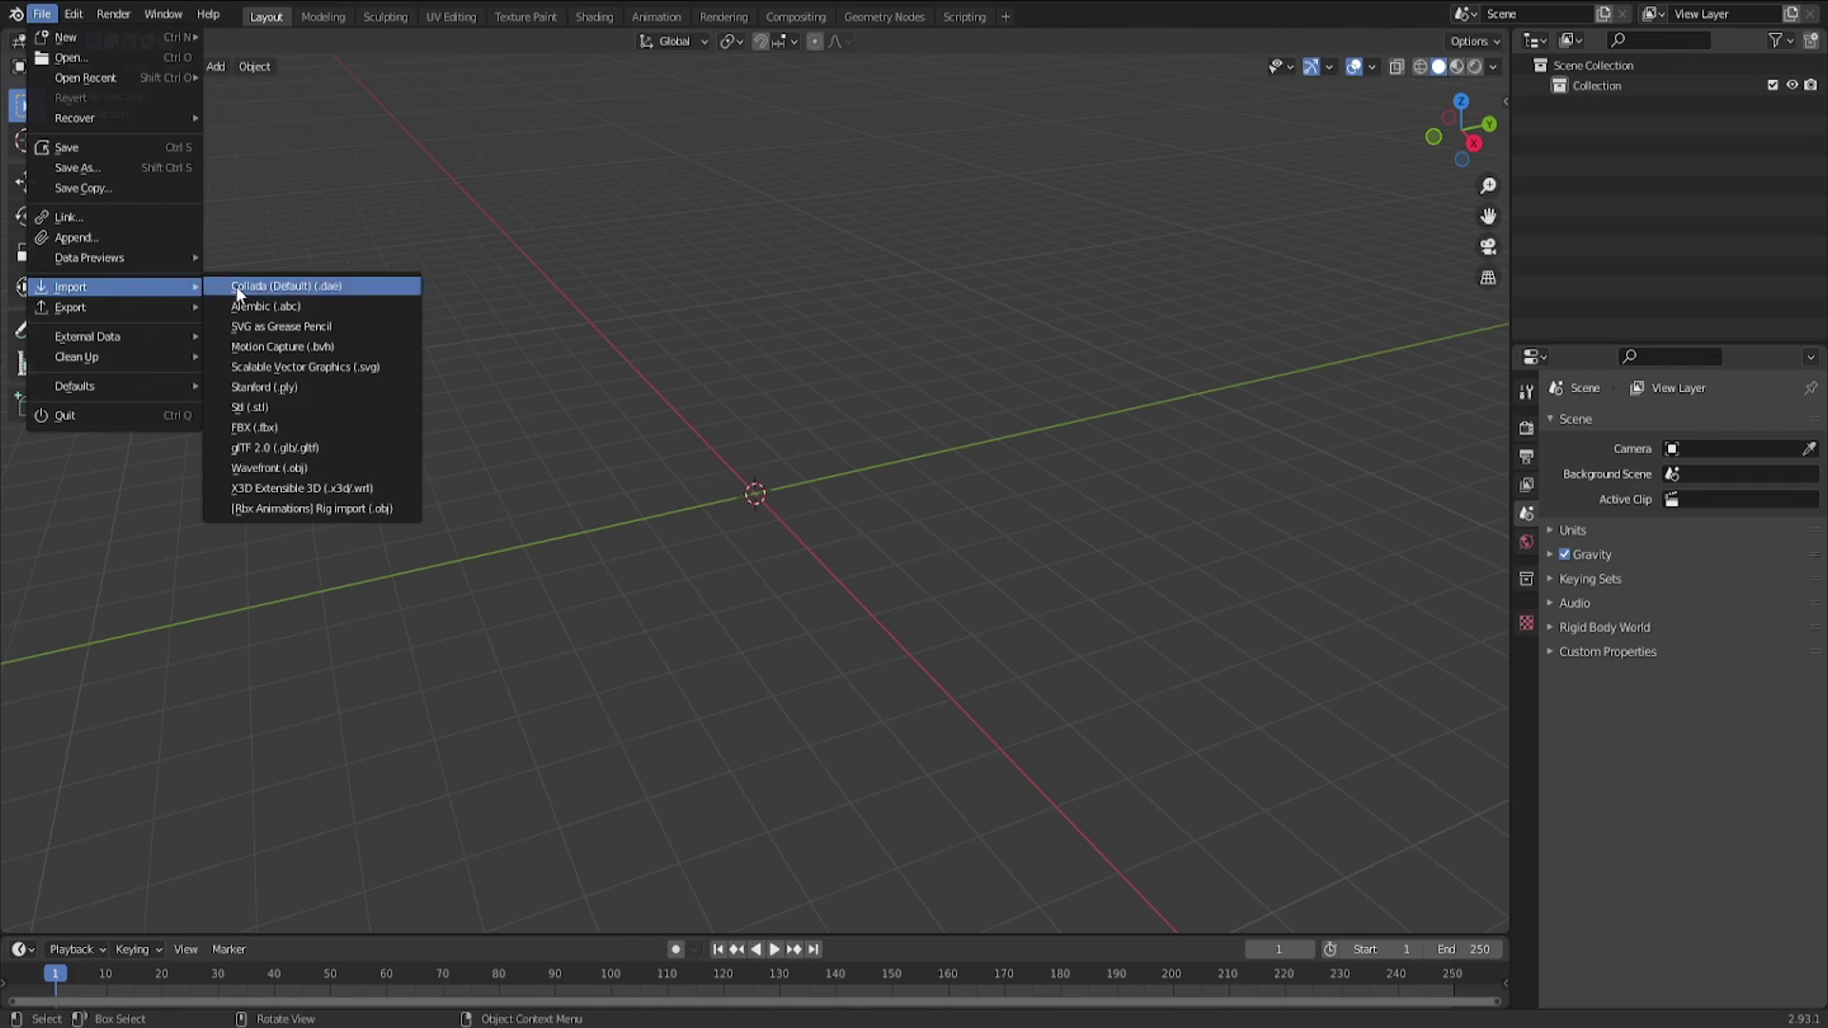
{"action": "left_click", "coordinate": [340, 505]}
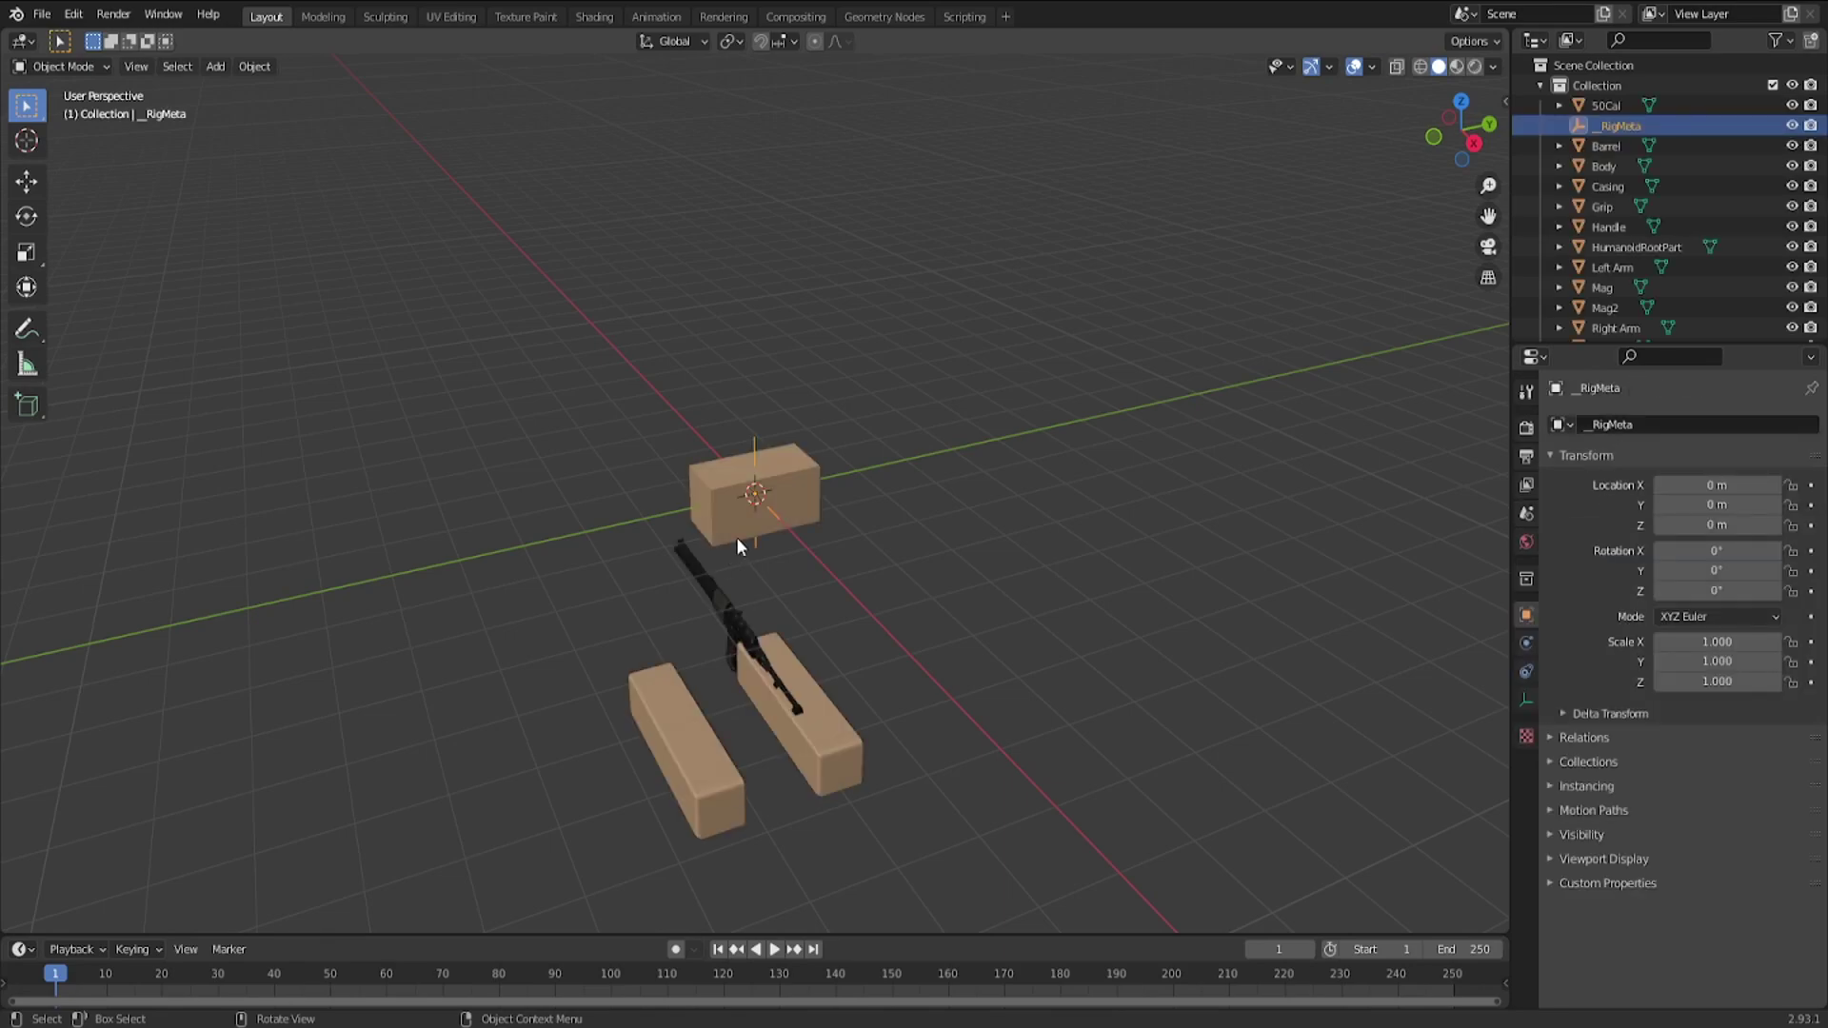
{"action": "middle_click_drag", "start_coordinate": [739, 539], "coordinate": [929, 515]}
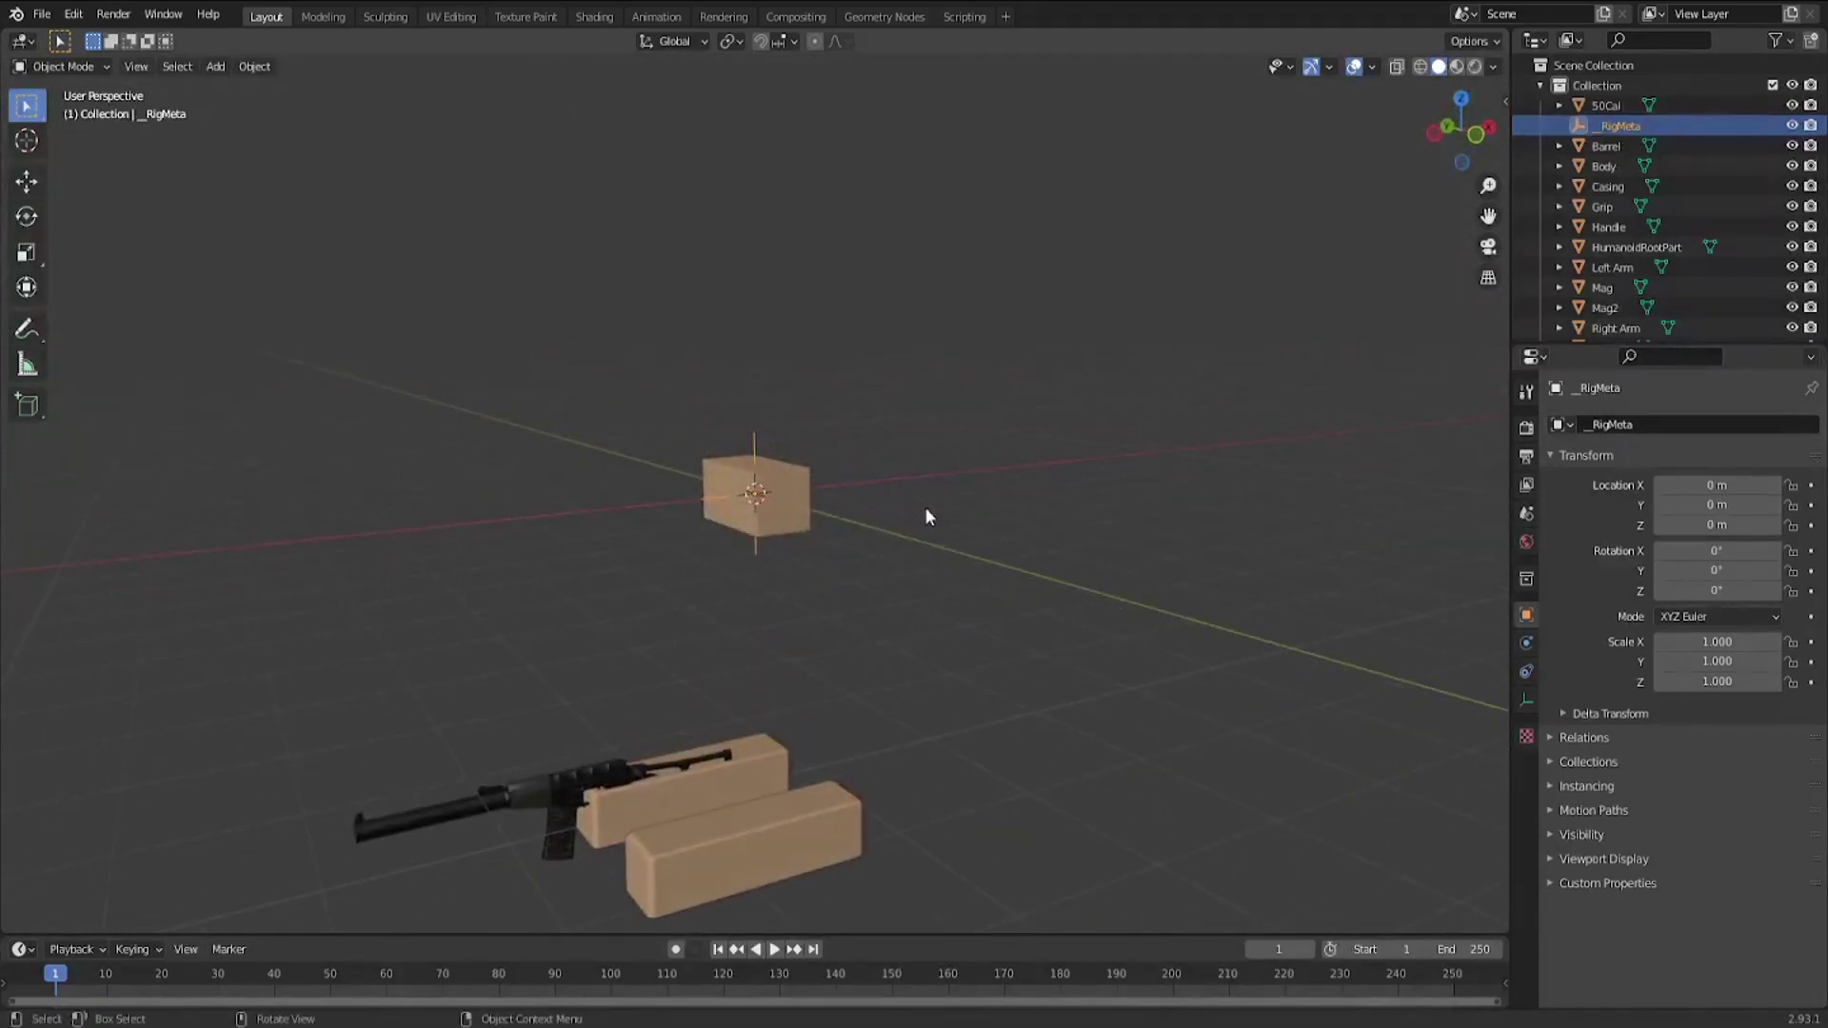
Generate the armature from the imported __RigMeta, using local Y-axis aligned bones as the rigging type
{"action": "left_click", "coordinate": [1505, 107]}
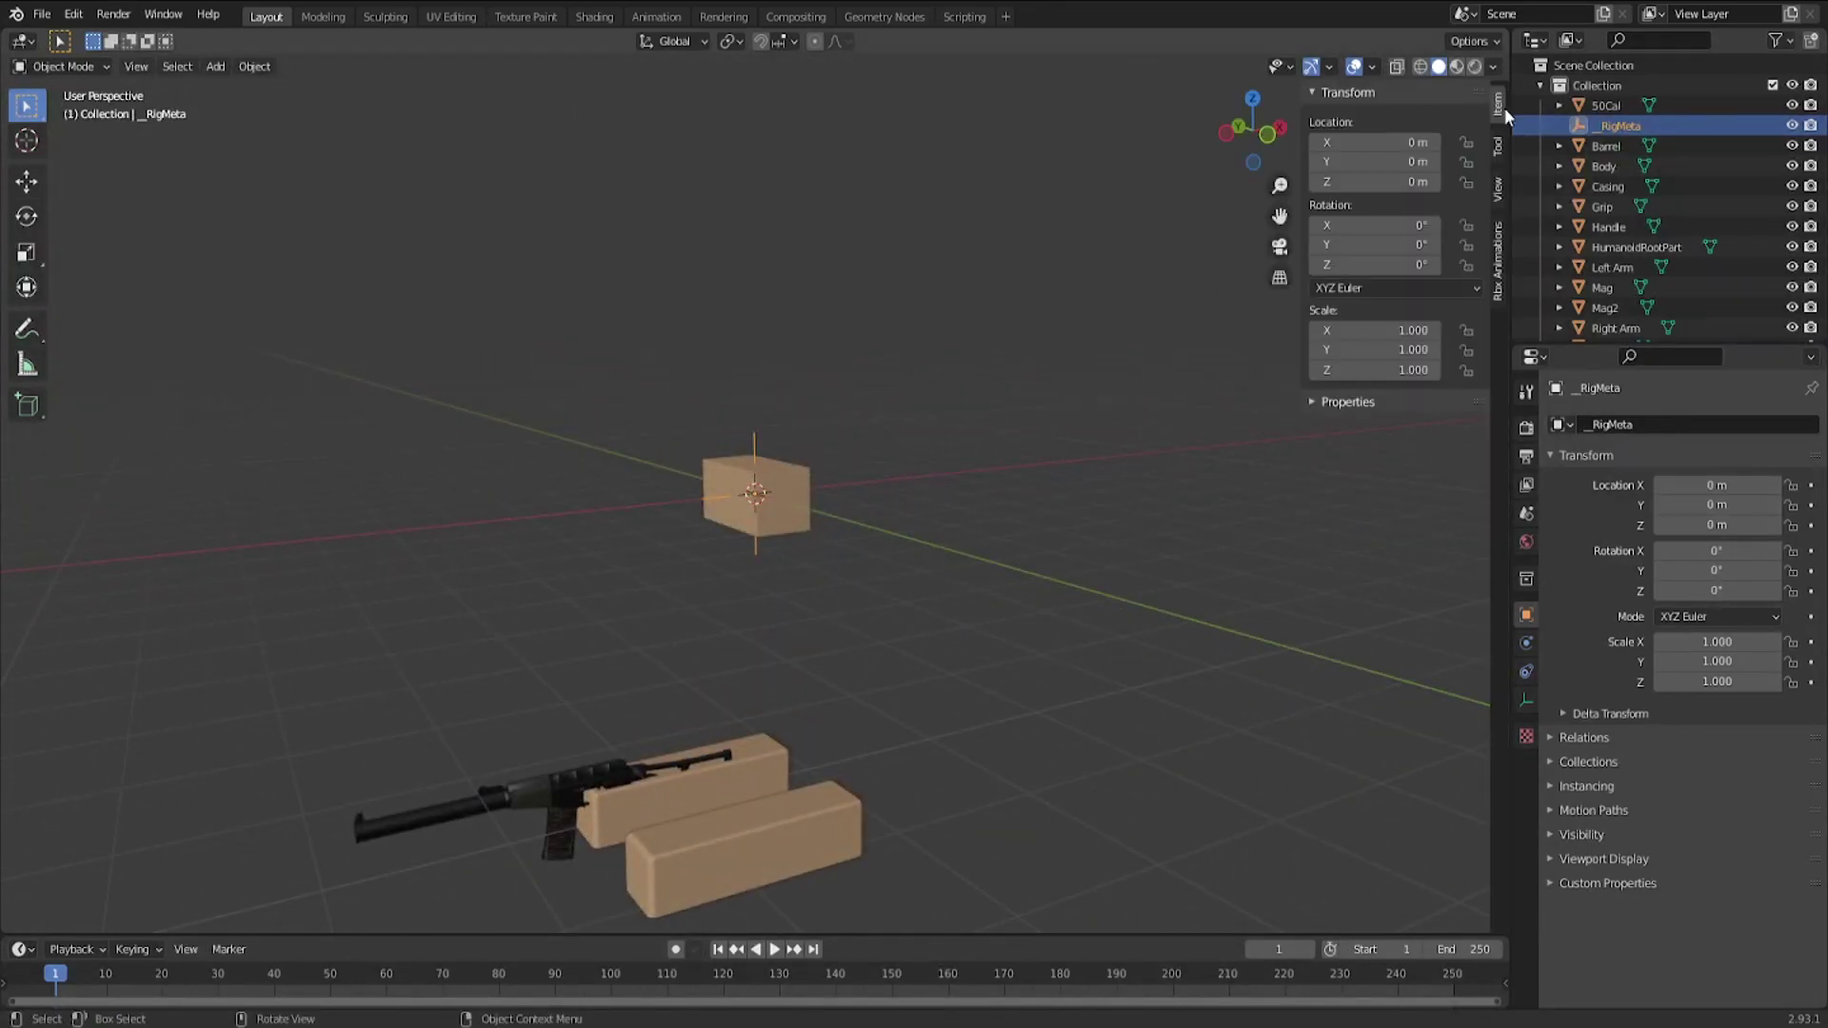
{"action": "left_click", "coordinate": [1502, 250]}
{"action": "left_click", "coordinate": [1371, 148]}
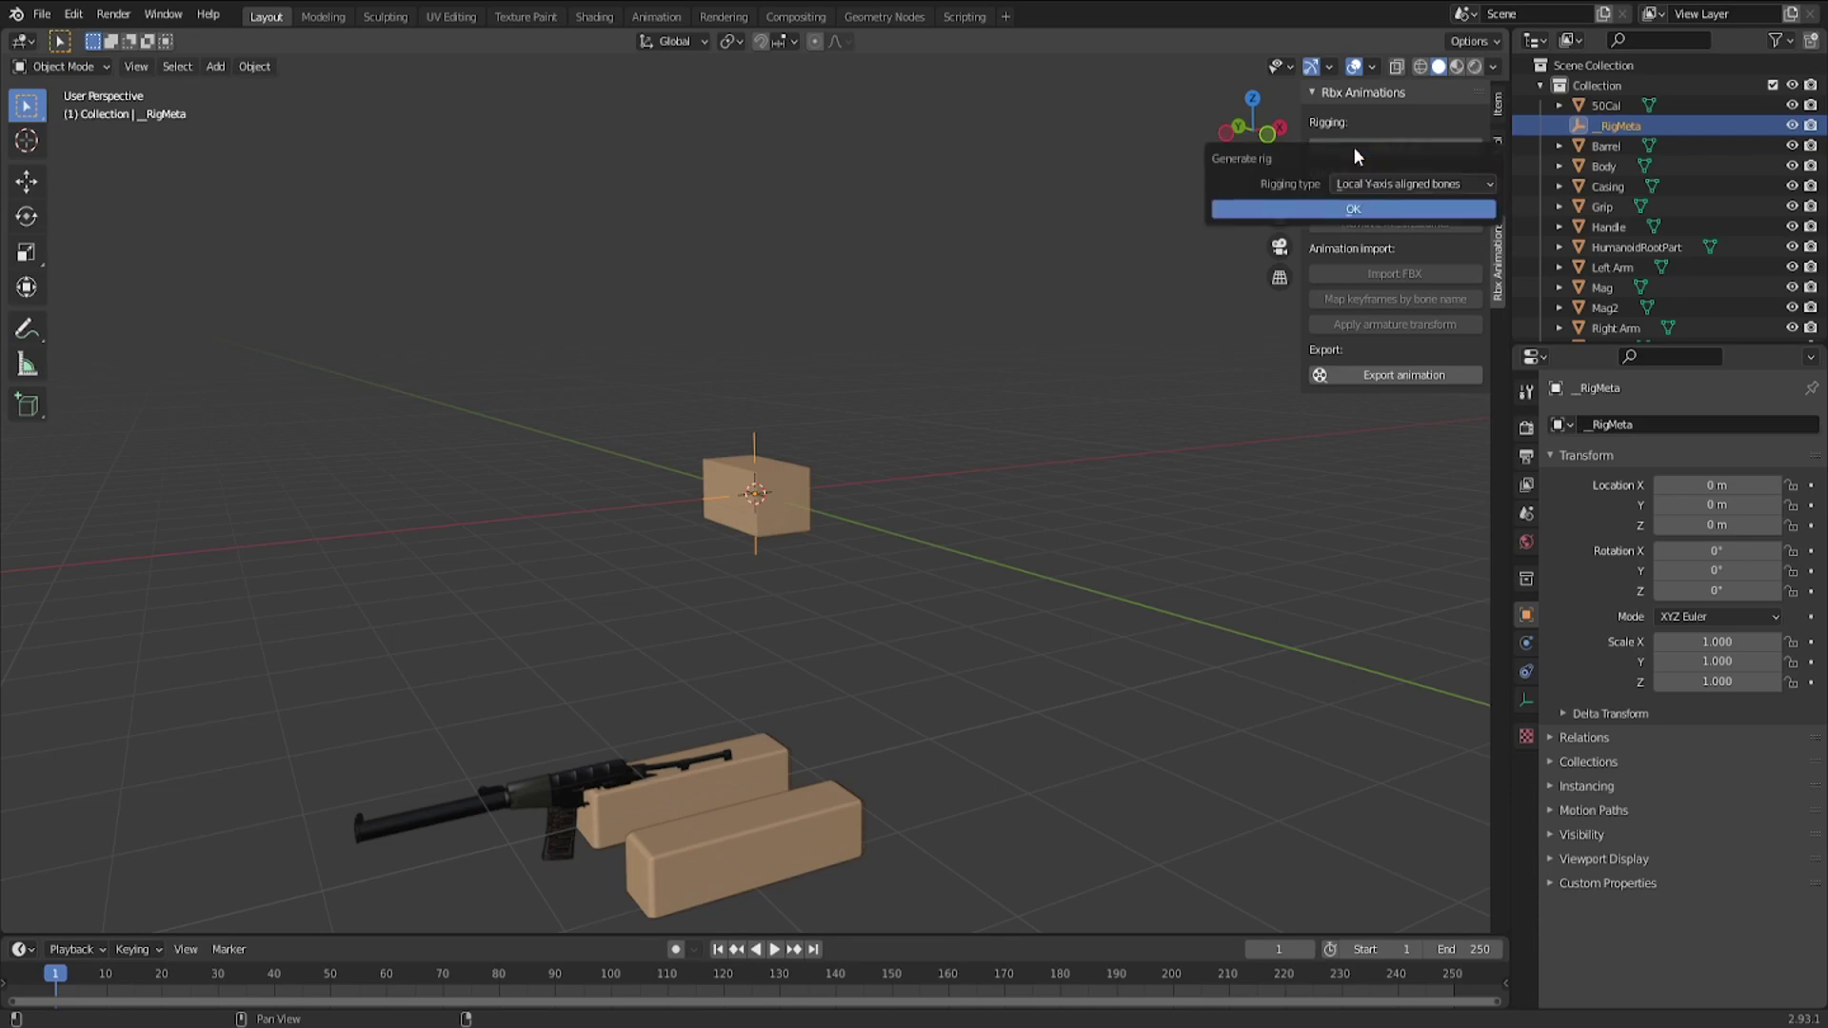
{"action": "left_click", "coordinate": [1352, 205]}
{"action": "middle_click_drag", "start_coordinate": [906, 496], "coordinate": [867, 483]}
Hide the HumanoidRootPart mesh in the viewport
{"action": "left_click", "coordinate": [762, 481]}
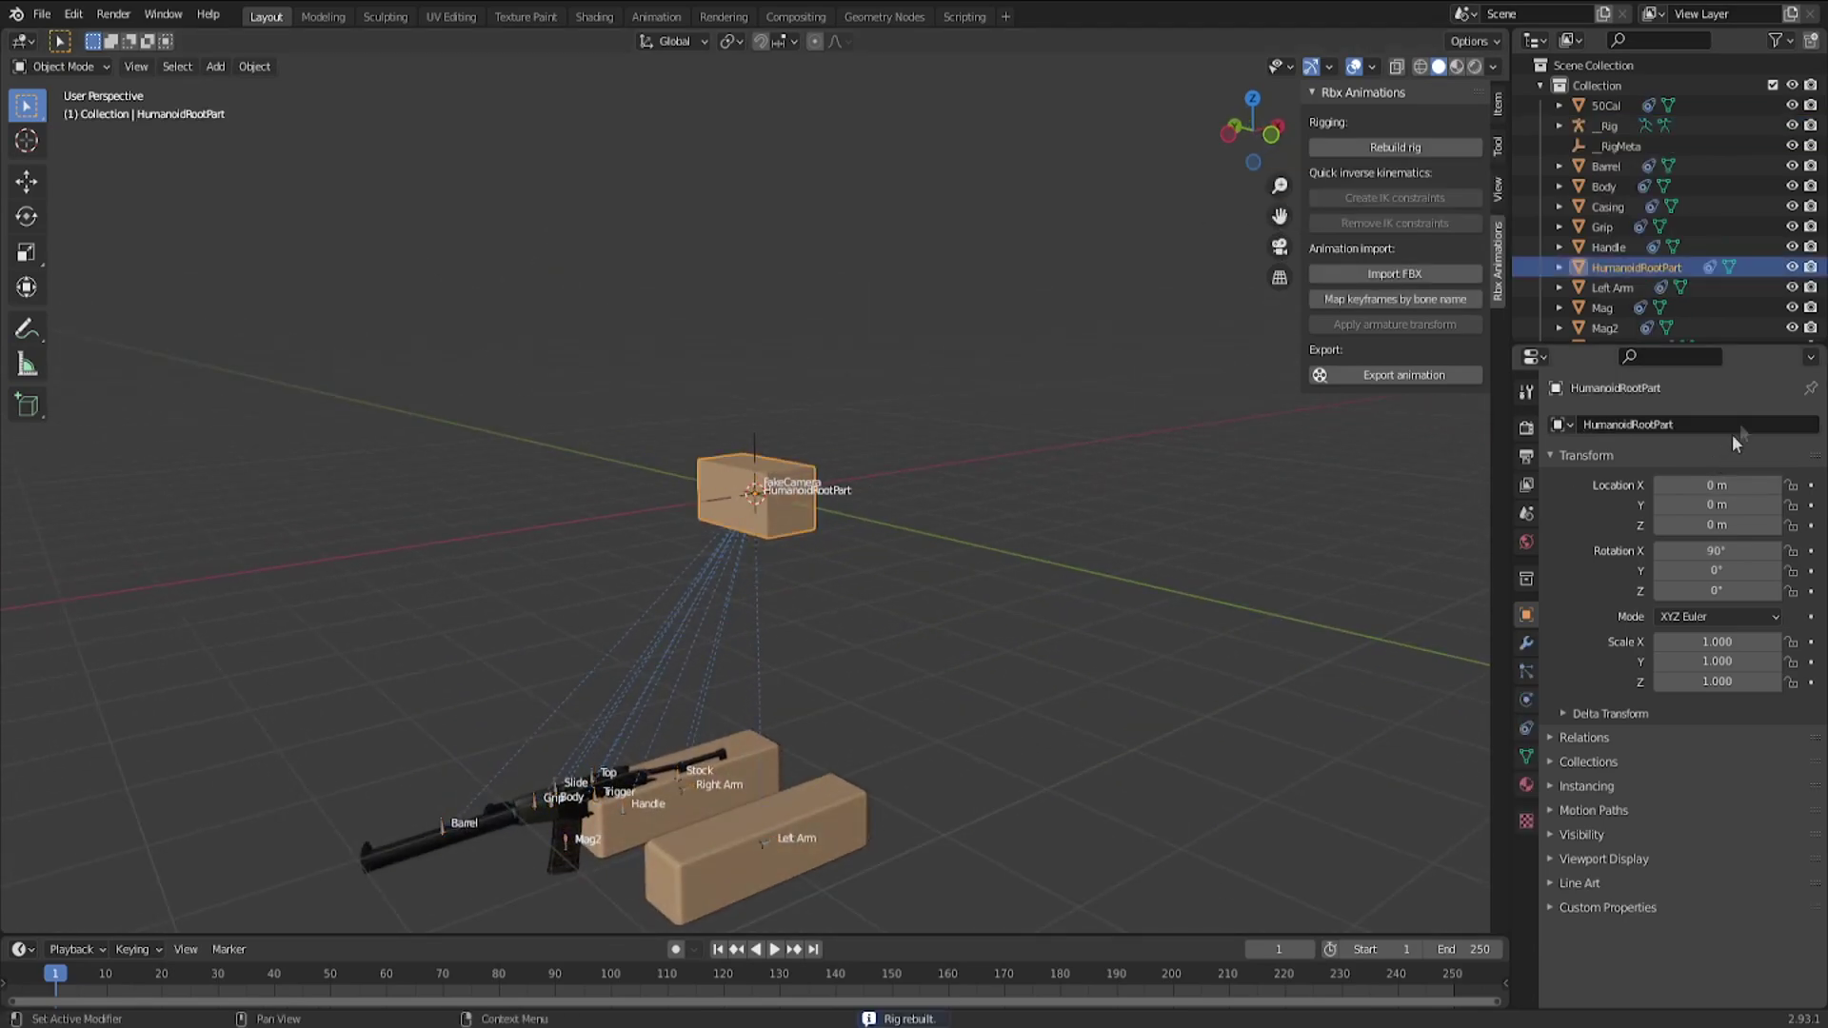
{"action": "left_click", "coordinate": [1793, 268]}
{"action": "middle_click_drag", "start_coordinate": [1190, 428], "coordinate": [714, 729]}
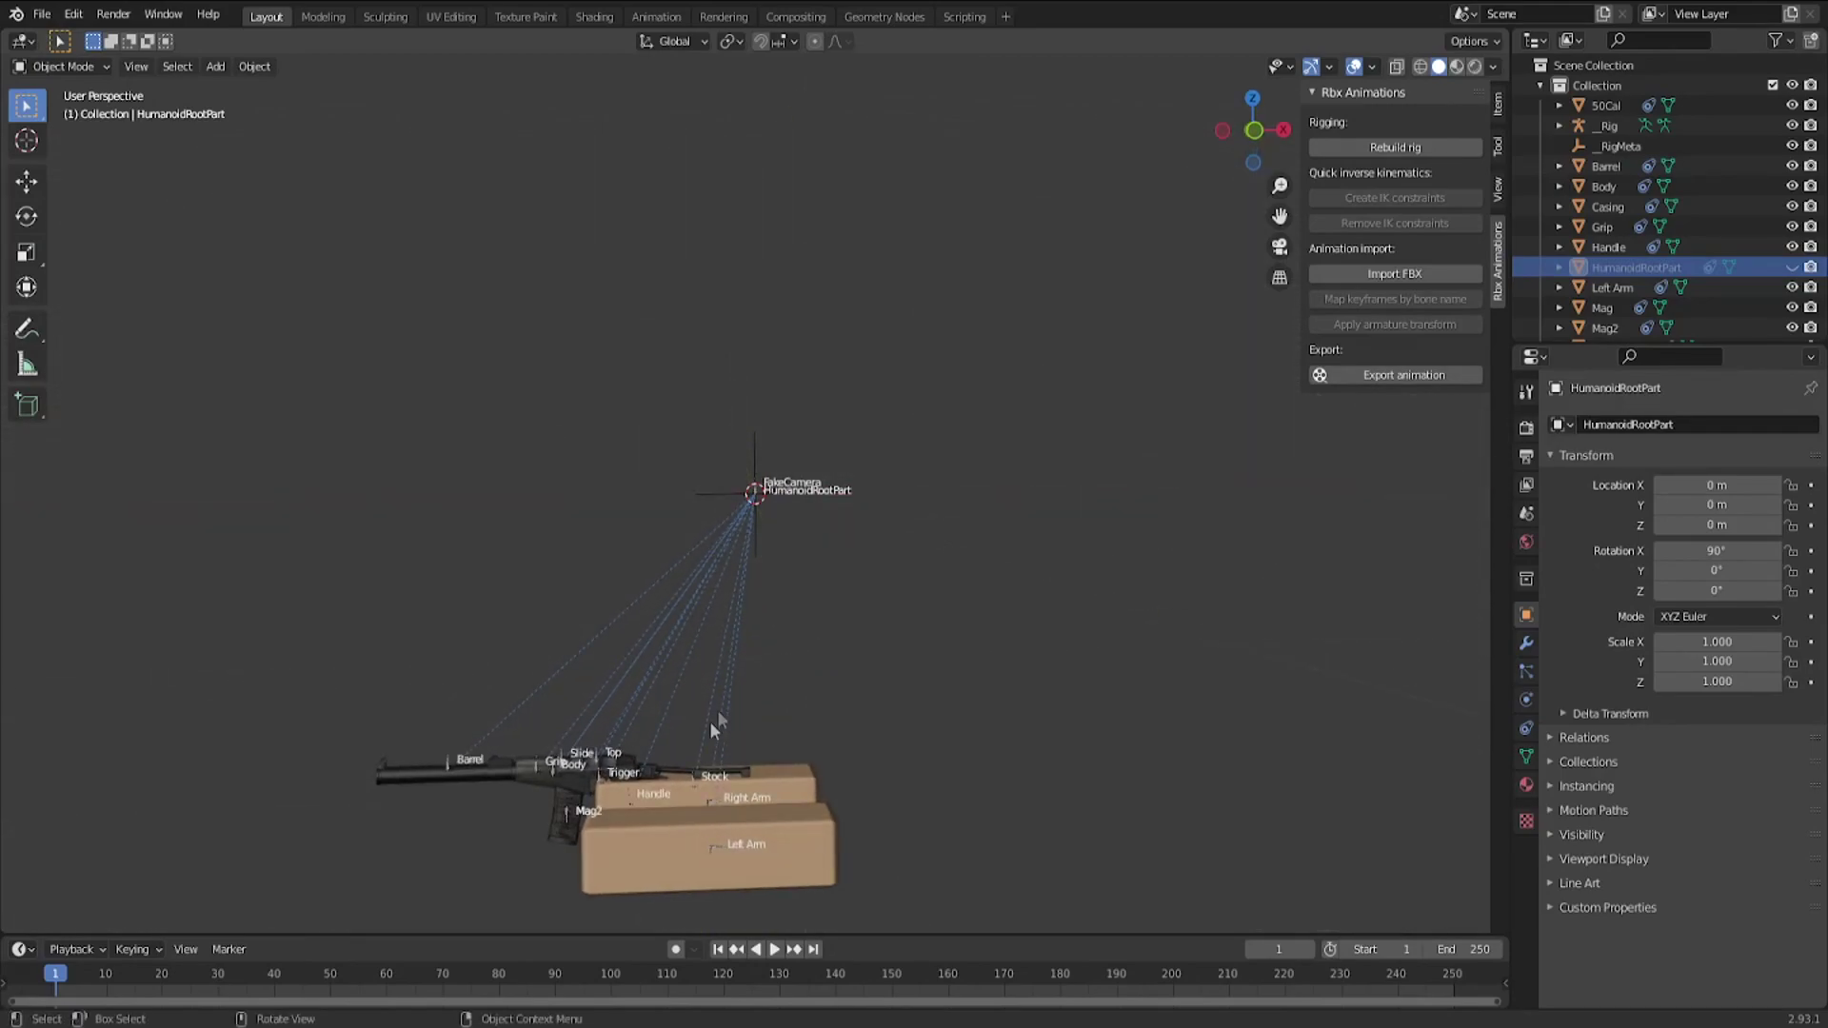
Select the __Rig armature and switch it to Pose Mode
{"action": "left_click", "coordinate": [707, 802]}
{"action": "left_click", "coordinate": [82, 69]}
{"action": "left_click", "coordinate": [72, 135]}
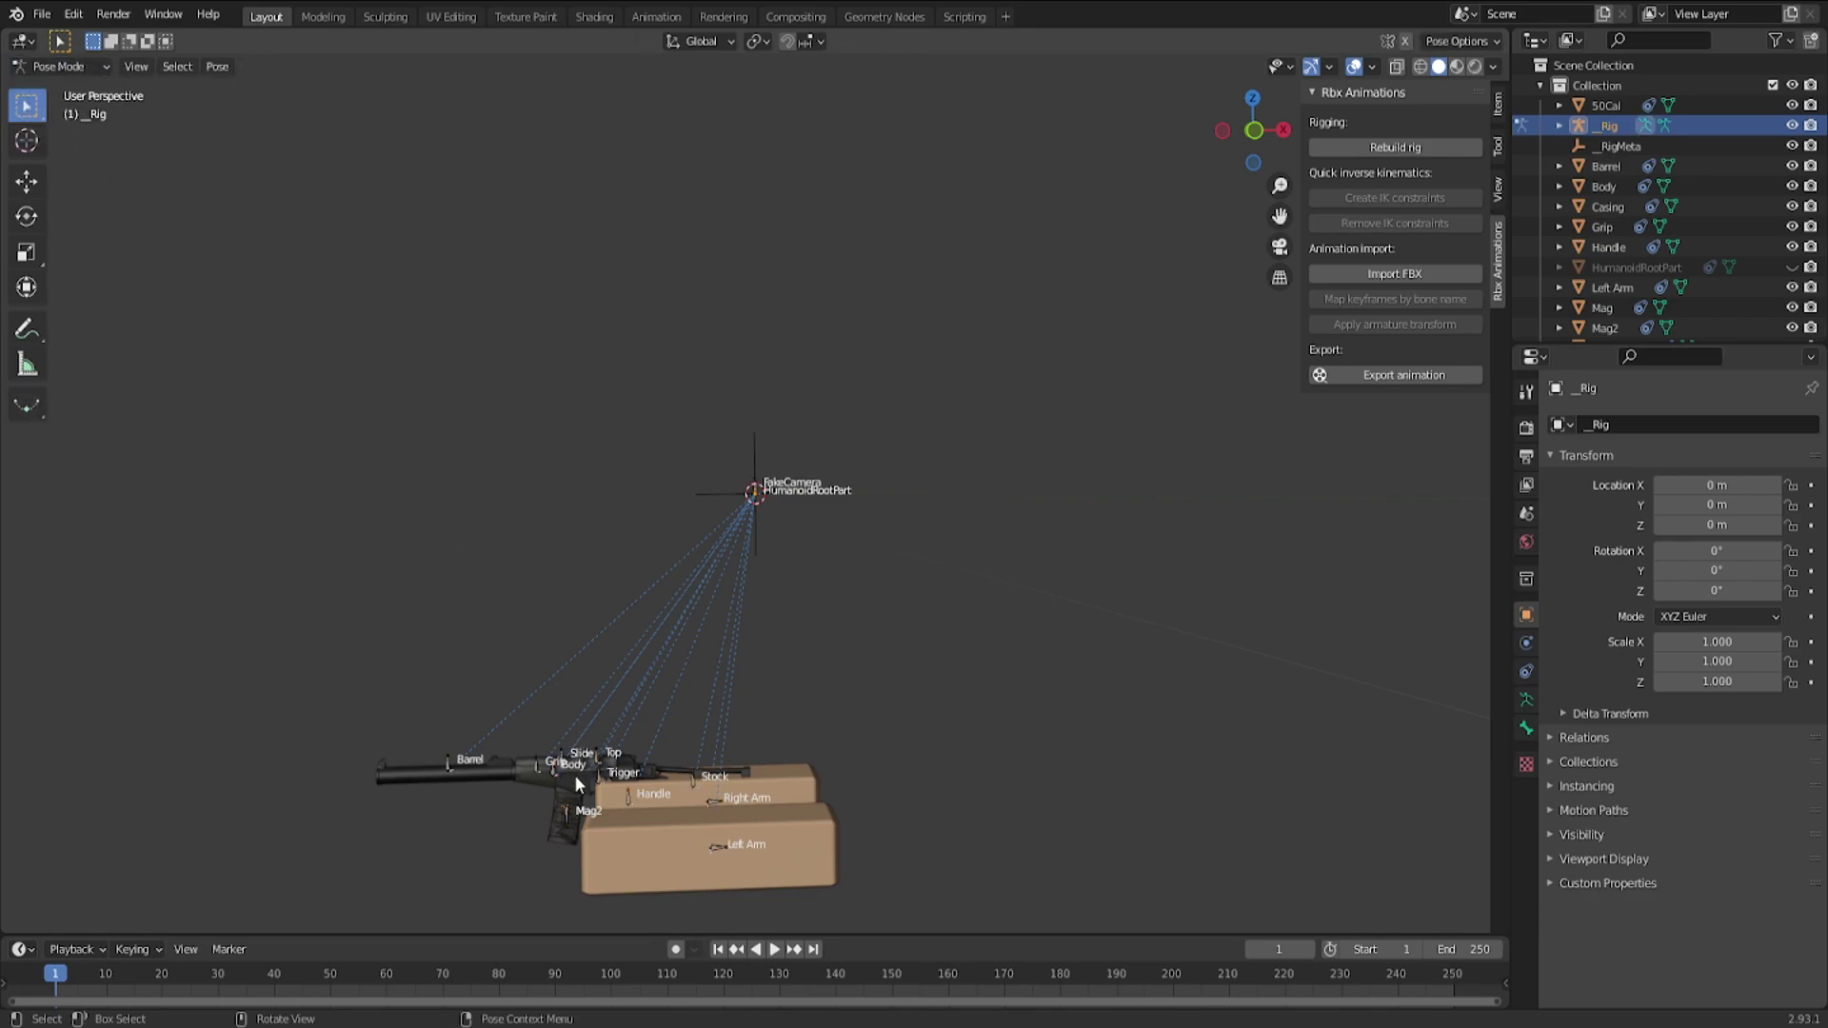
Hide the gun's Barrel, Grip, Body, Trigger, Top and Stock bones, keeping Slide, Handle, Mag2 and the arm bones visible
{"action": "left_click", "coordinate": [443, 770]}
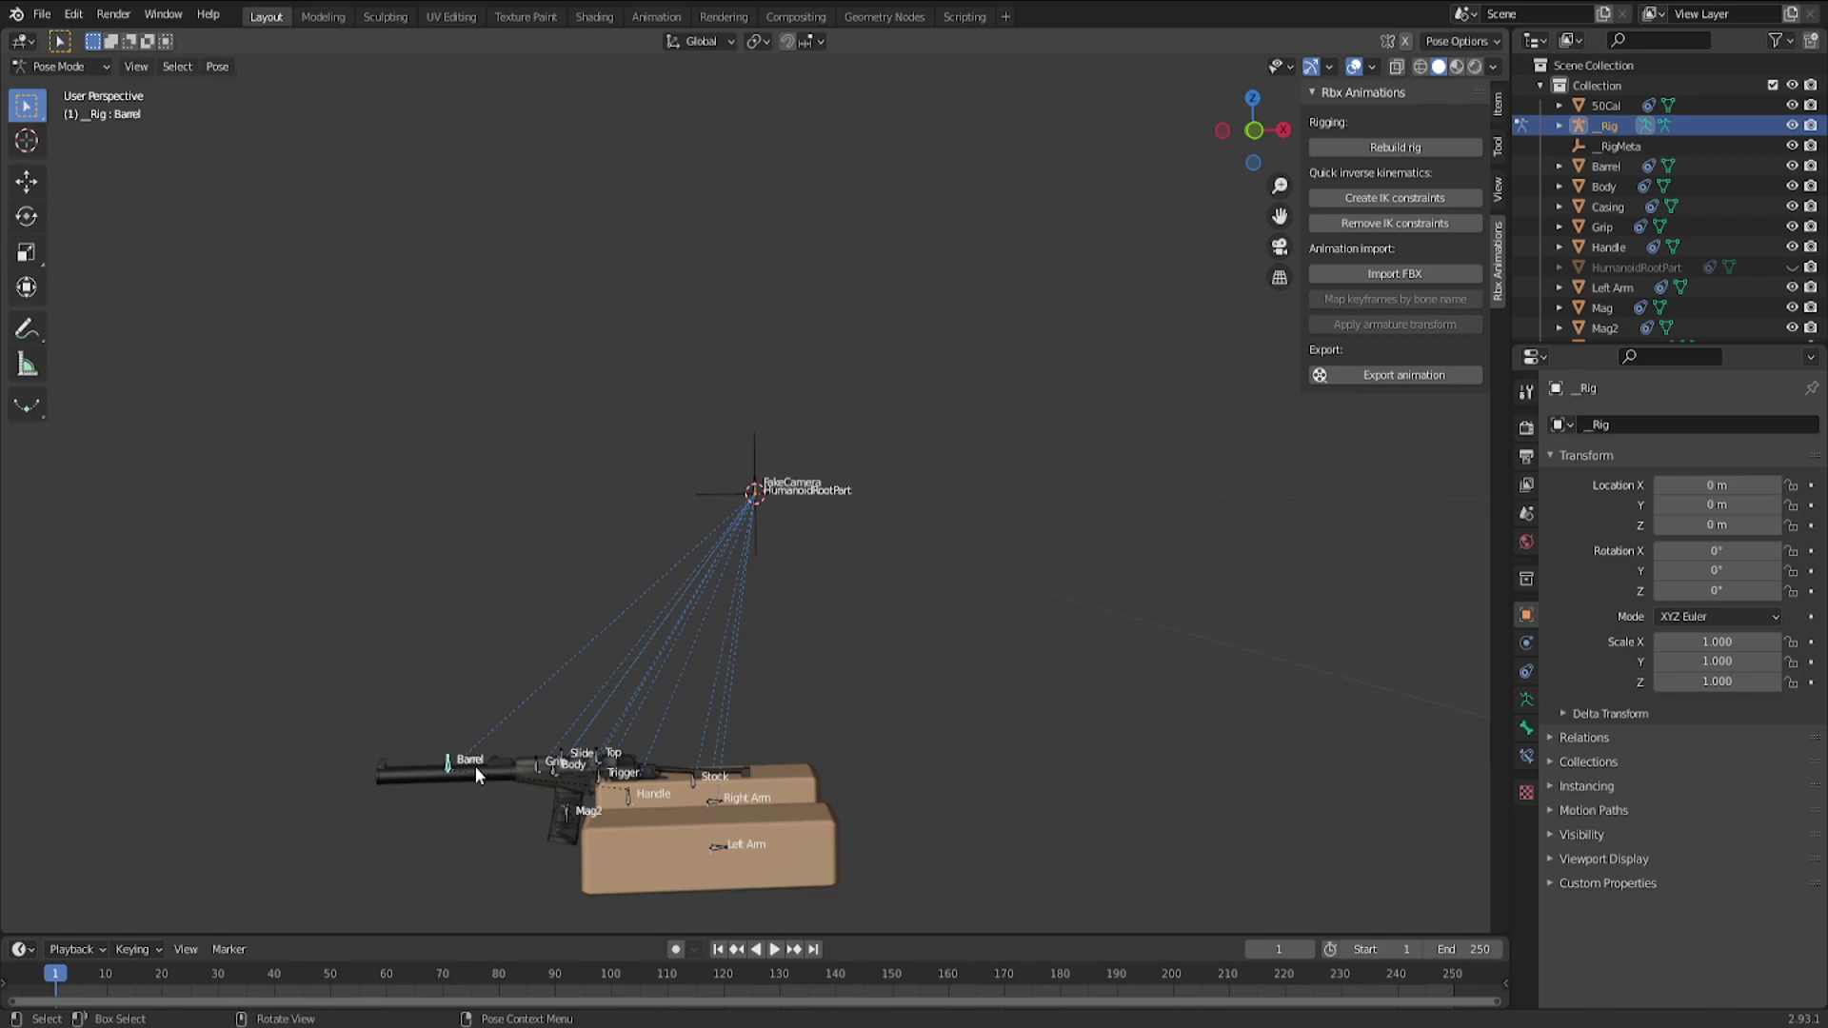
{"action": "key", "text": "h"}
{"action": "left_click", "coordinate": [535, 768]}
{"action": "key", "text": "h"}
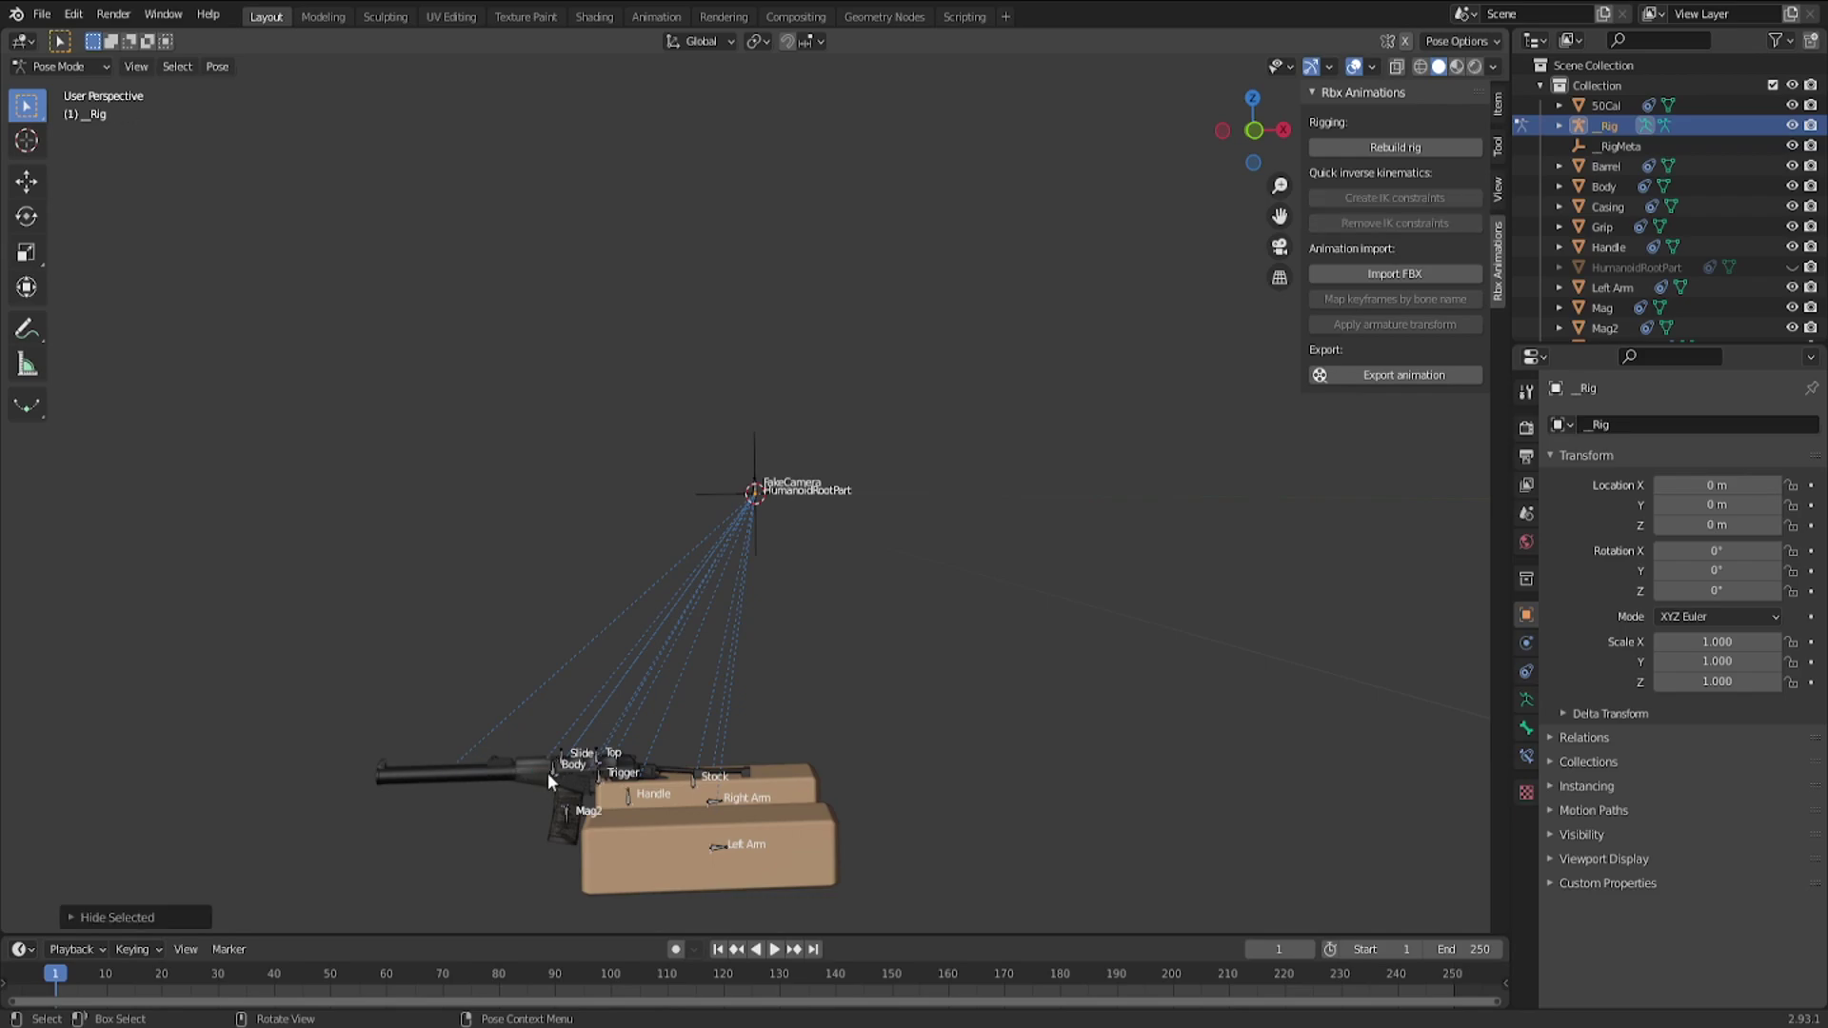
{"action": "left_click", "coordinate": [553, 773]}
{"action": "key", "text": "h"}
{"action": "left_click", "coordinate": [601, 779]}
{"action": "key", "text": "h"}
{"action": "left_click", "coordinate": [598, 760]}
{"action": "left_click", "coordinate": [694, 780]}
{"action": "key", "text": "h"}
{"action": "middle_click_drag", "start_coordinate": [769, 631], "coordinate": [712, 665]}
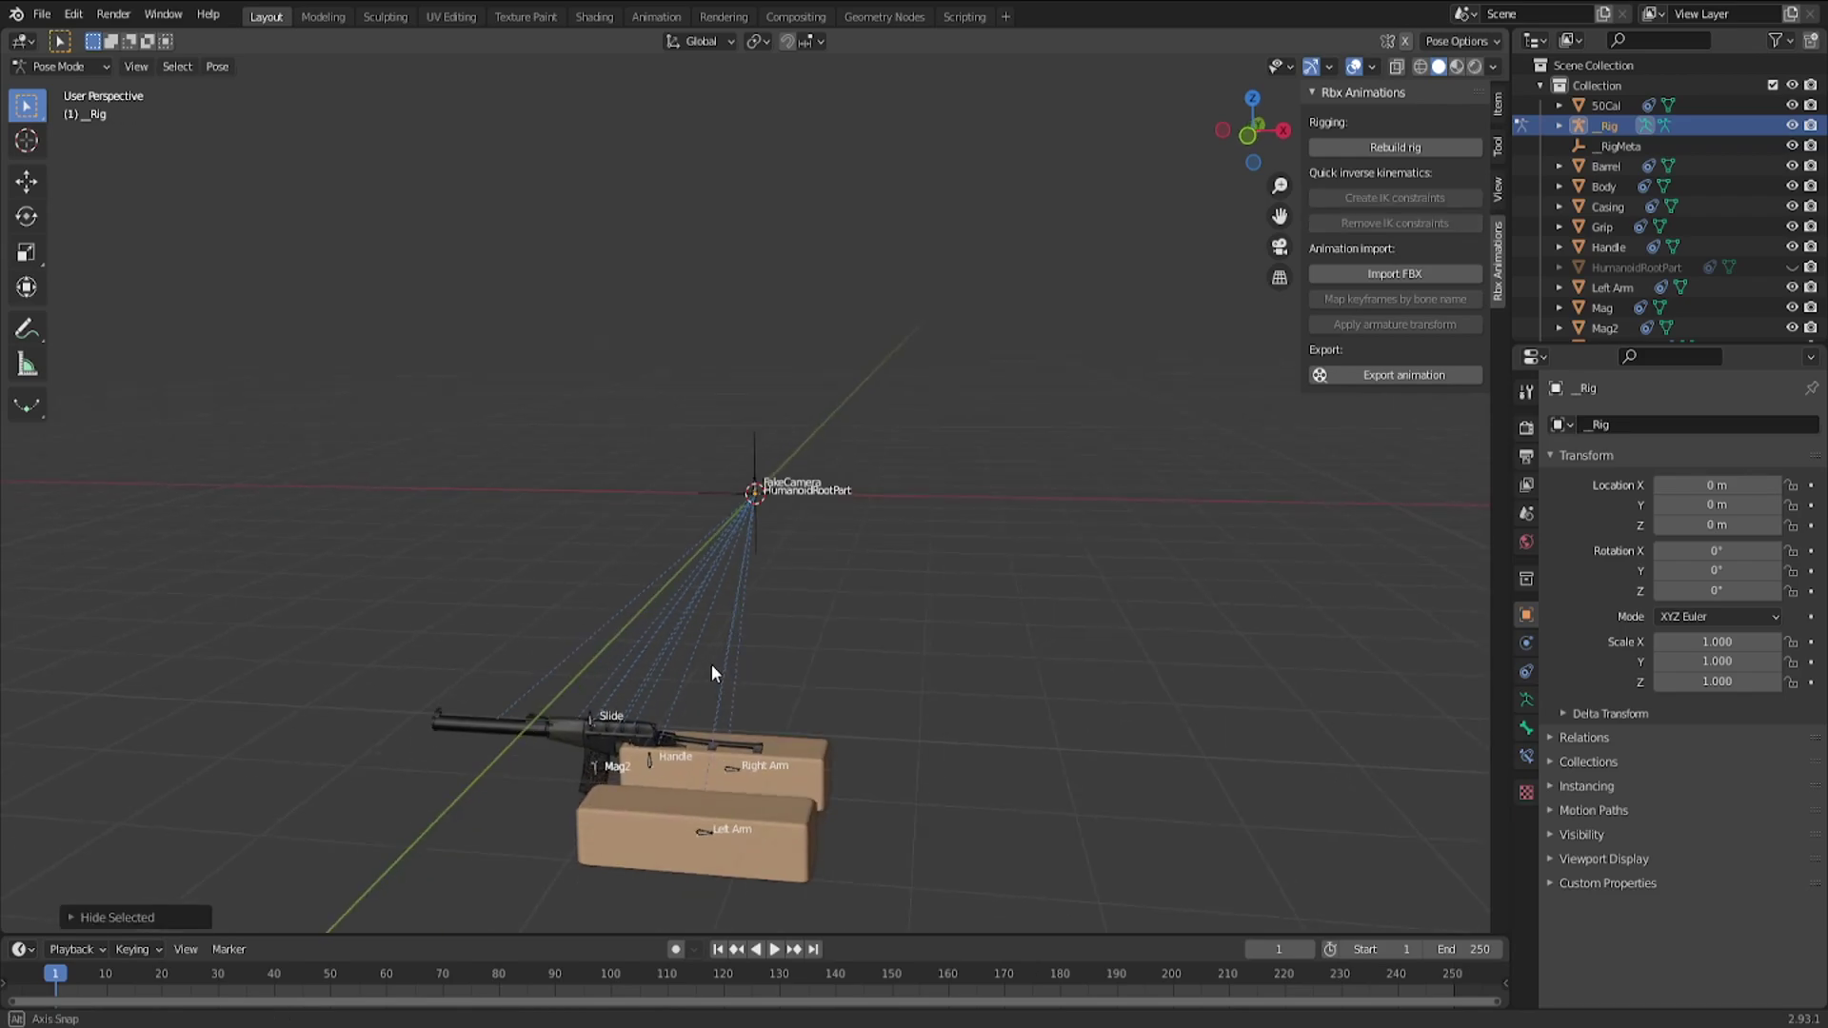
Return to Object Mode and add a camera at the origin
{"action": "left_click", "coordinate": [83, 67]}
{"action": "left_click", "coordinate": [82, 90]}
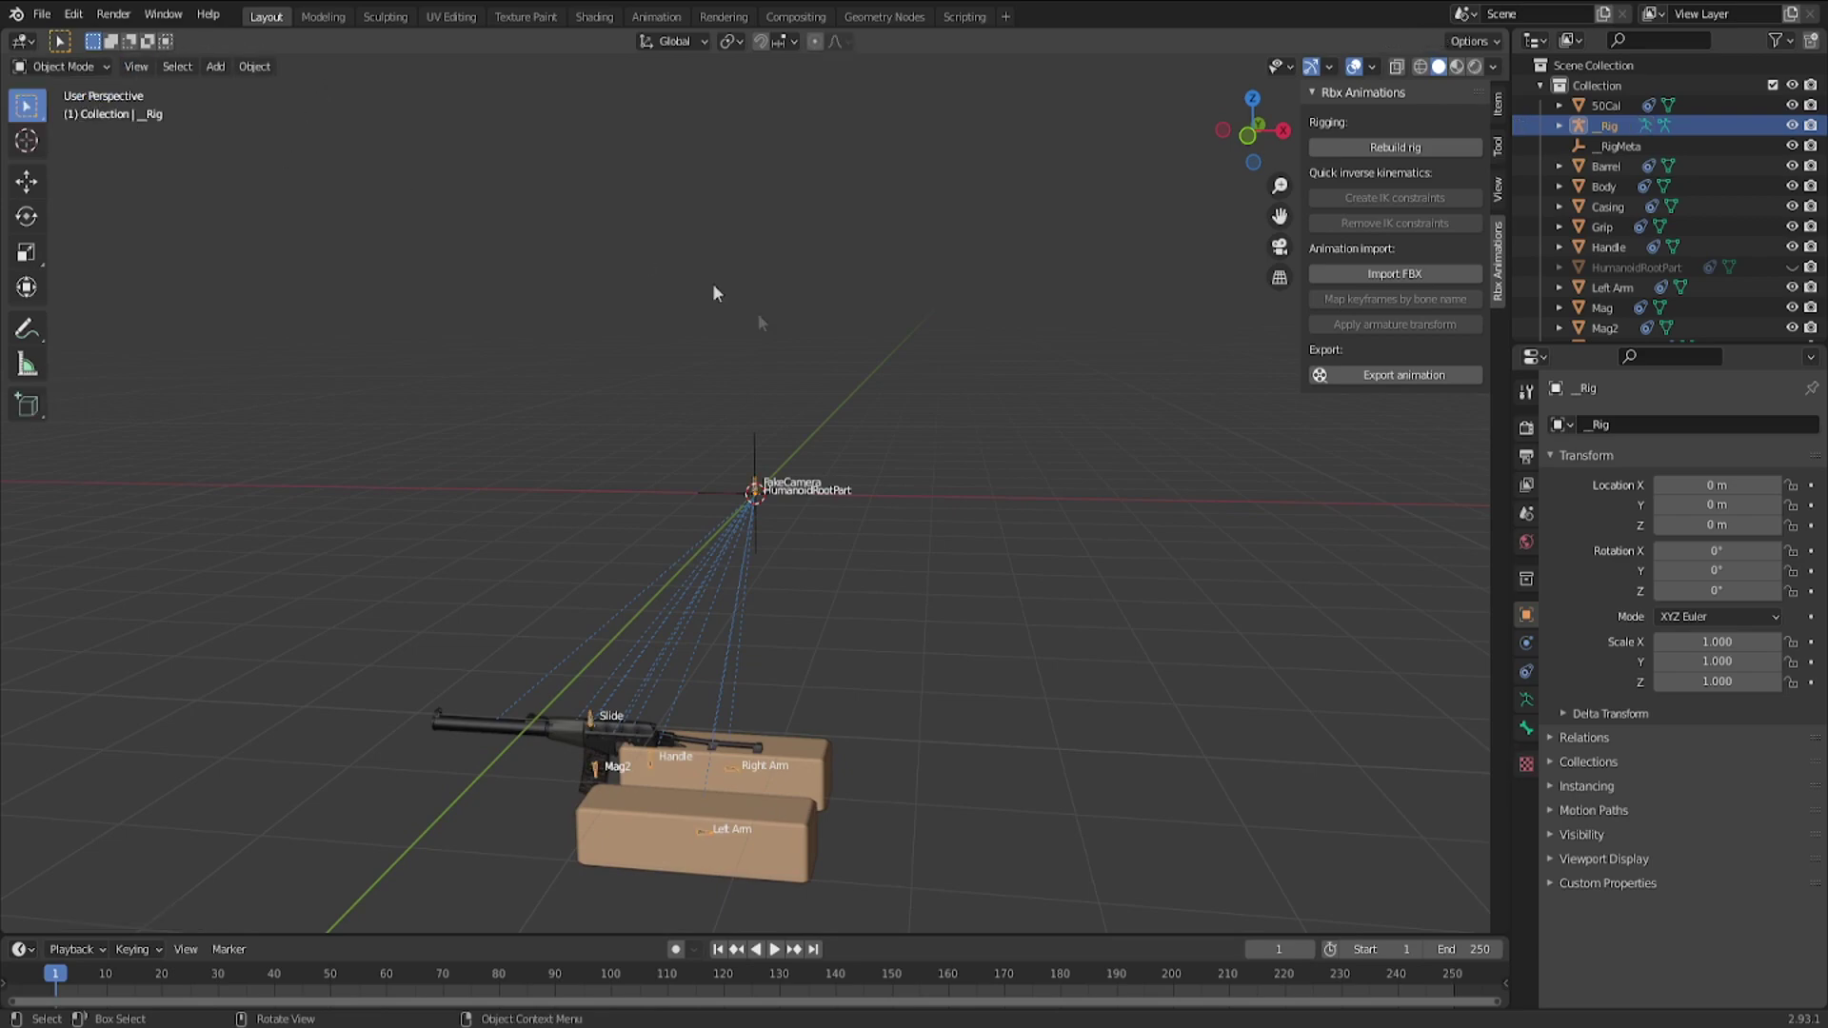
{"action": "middle_click_drag", "start_coordinate": [714, 294], "coordinate": [786, 385]}
{"action": "key", "text": "shift+a"}
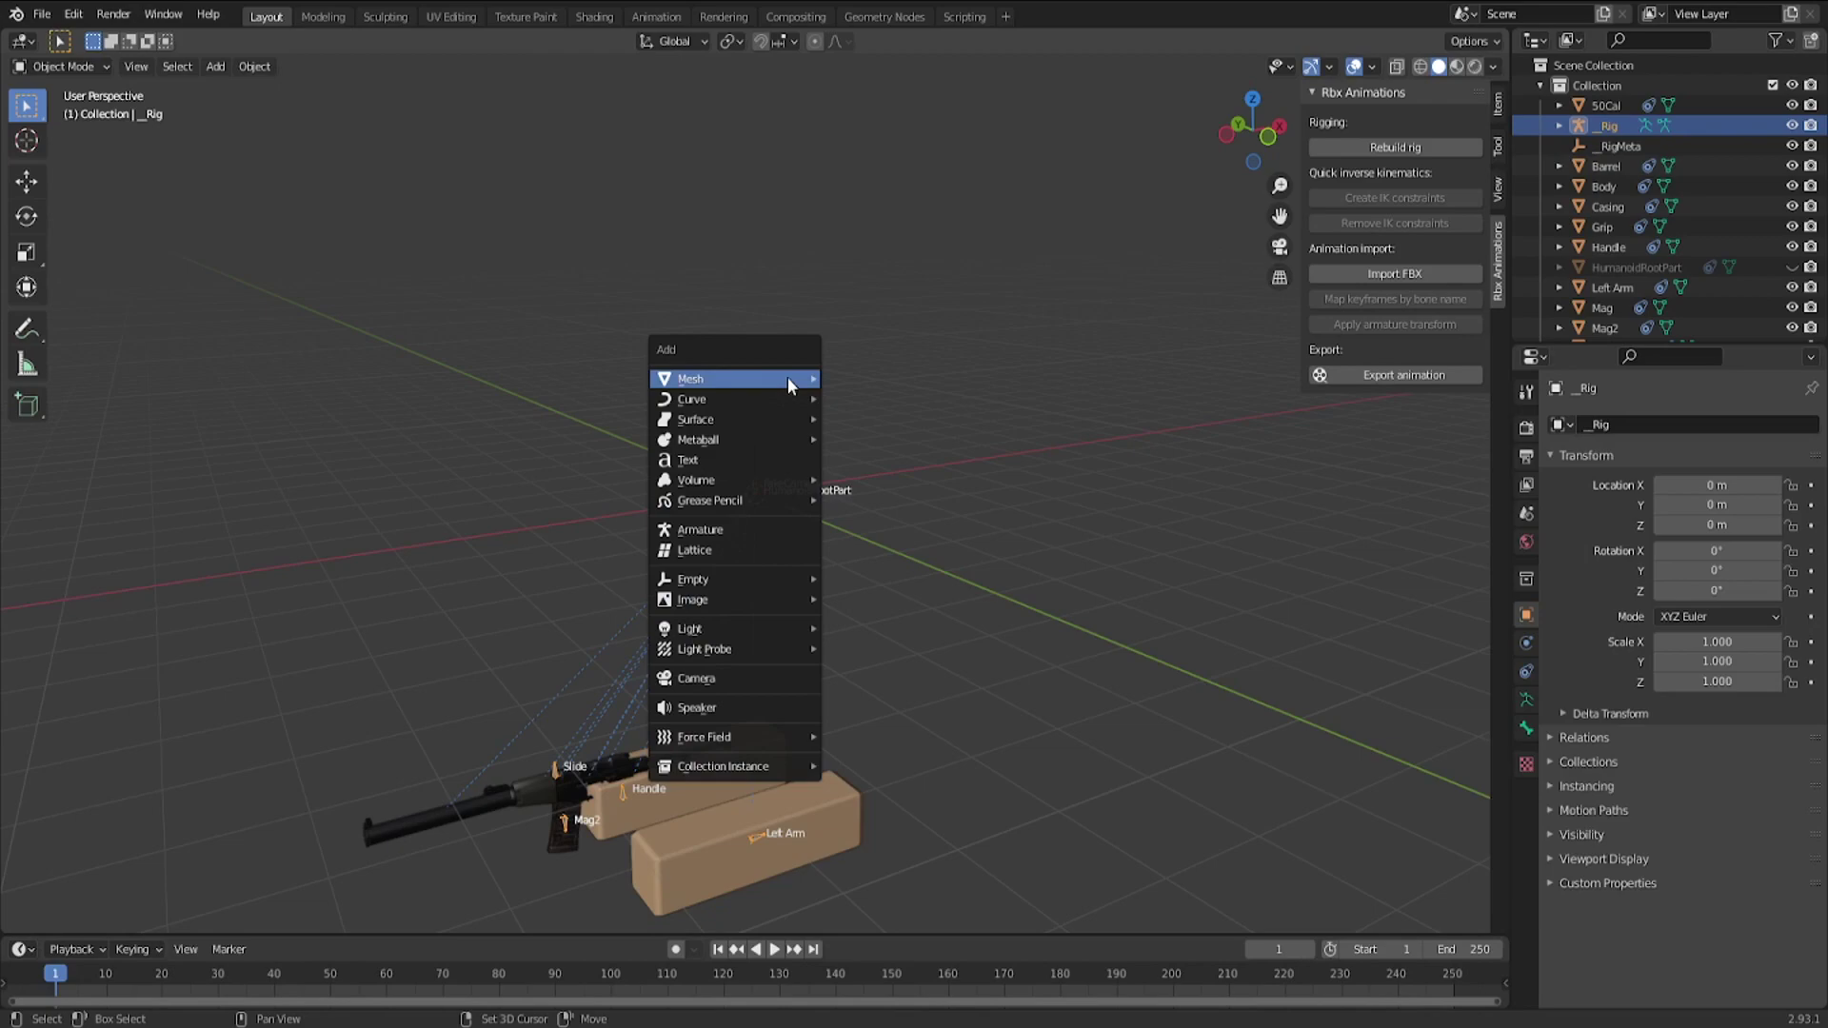
{"action": "left_click", "coordinate": [759, 686]}
{"action": "mouse_move", "coordinate": [1047, 450]}
{"action": "middle_mouse_down"}
{"action": "mouse_move", "coordinate": [901, 502]}
{"action": "mouse_move", "coordinate": [1058, 461]}
{"action": "middle_mouse_up"}
Set the camera's lens unit to Field of View and its field of view to 100°
{"action": "left_click", "coordinate": [1527, 701]}
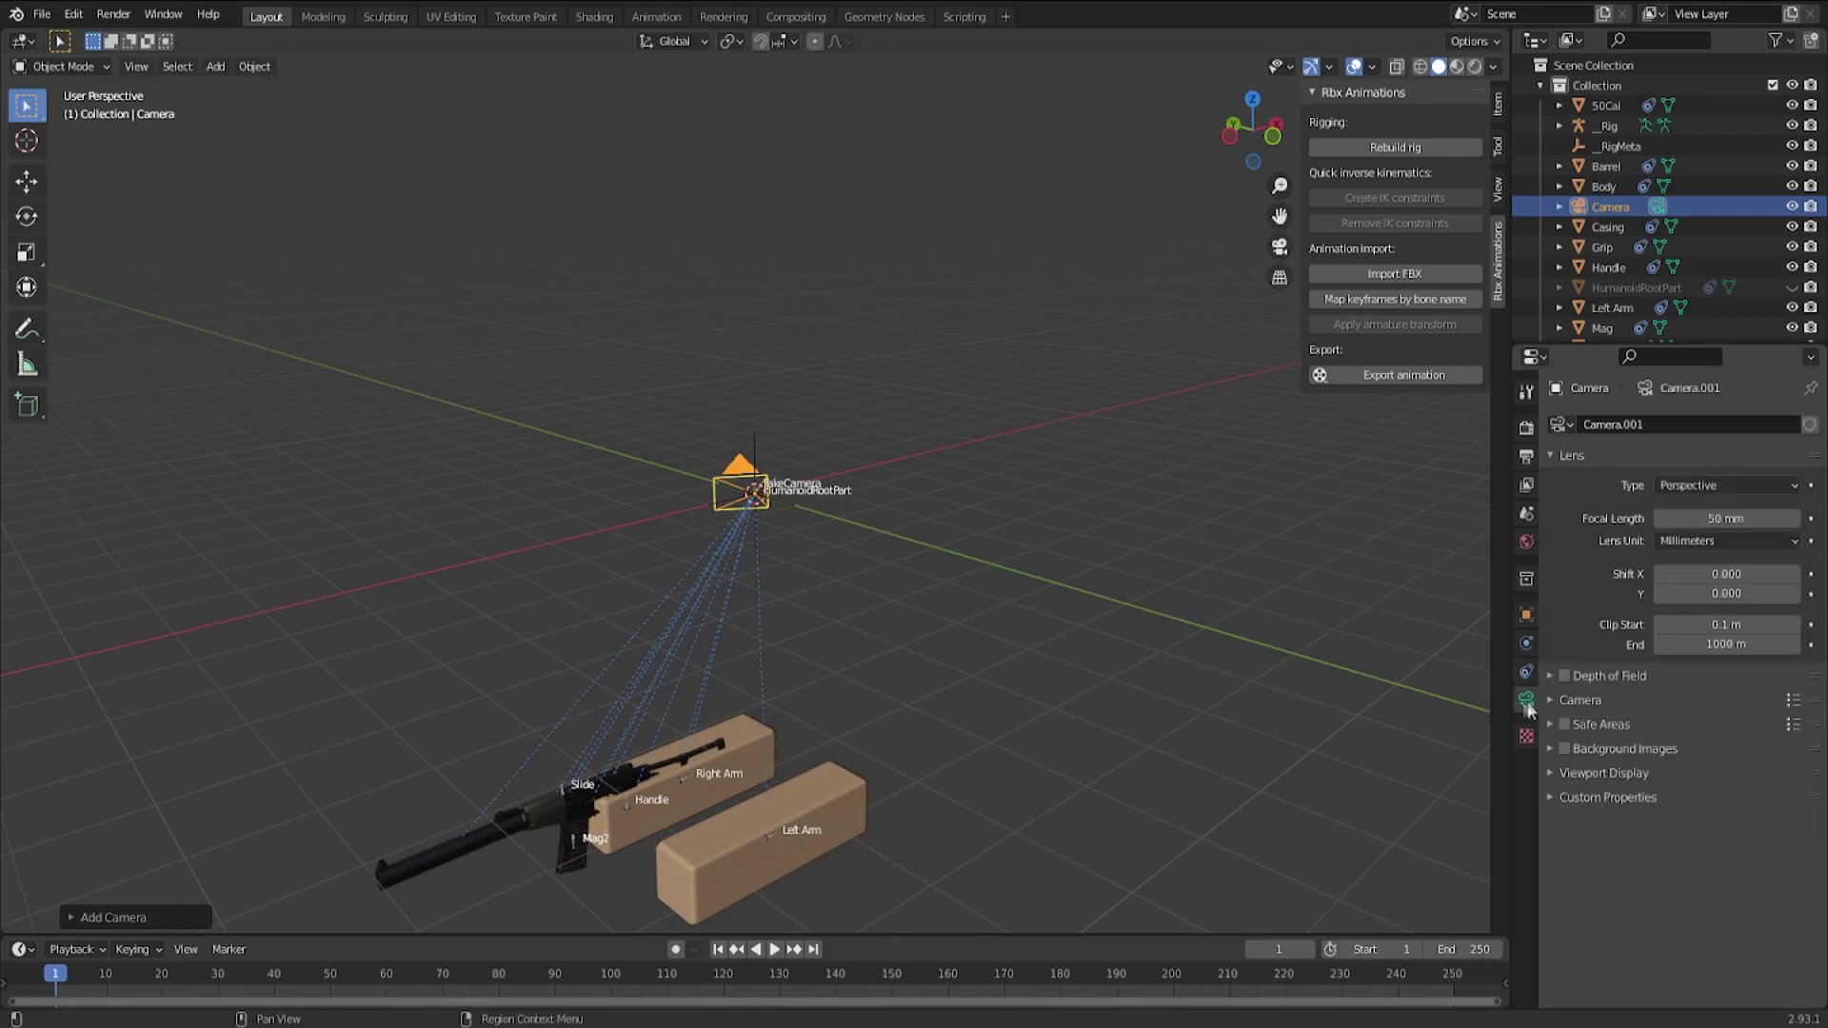
{"action": "left_click", "coordinate": [1699, 538]}
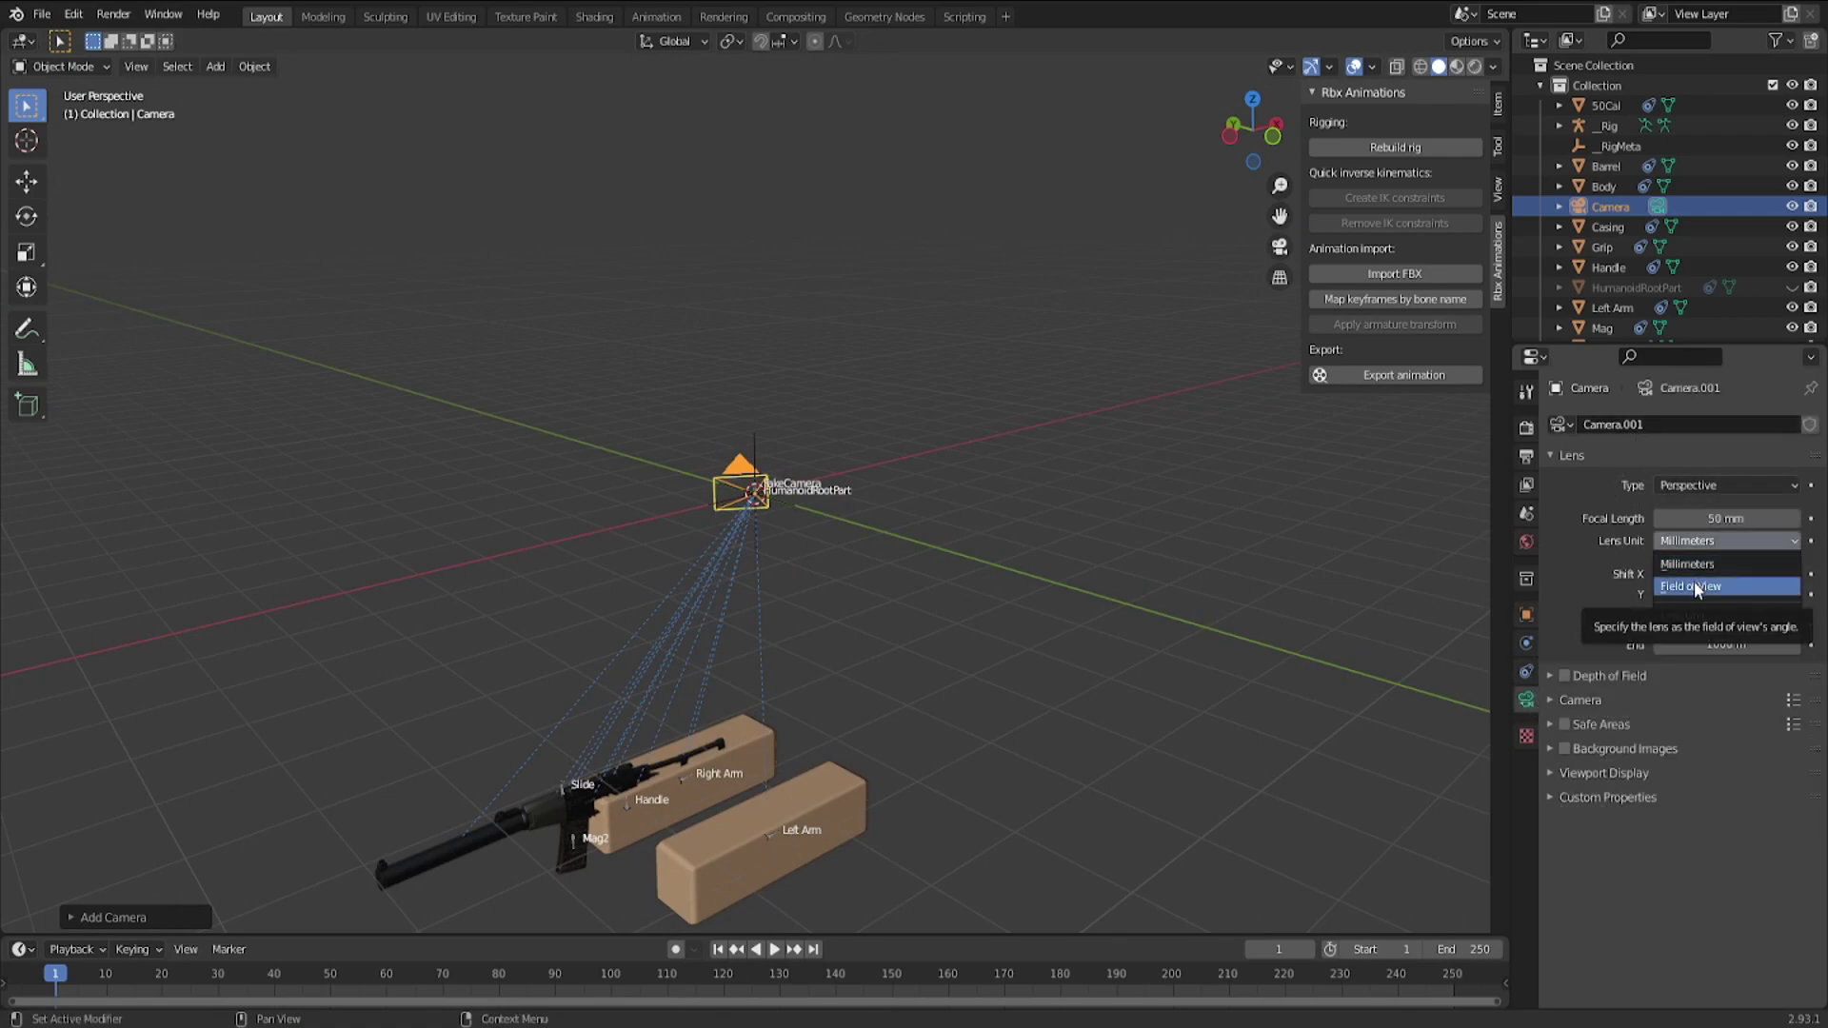
{"action": "left_click", "coordinate": [1694, 584]}
{"action": "left_click", "coordinate": [1708, 517]}
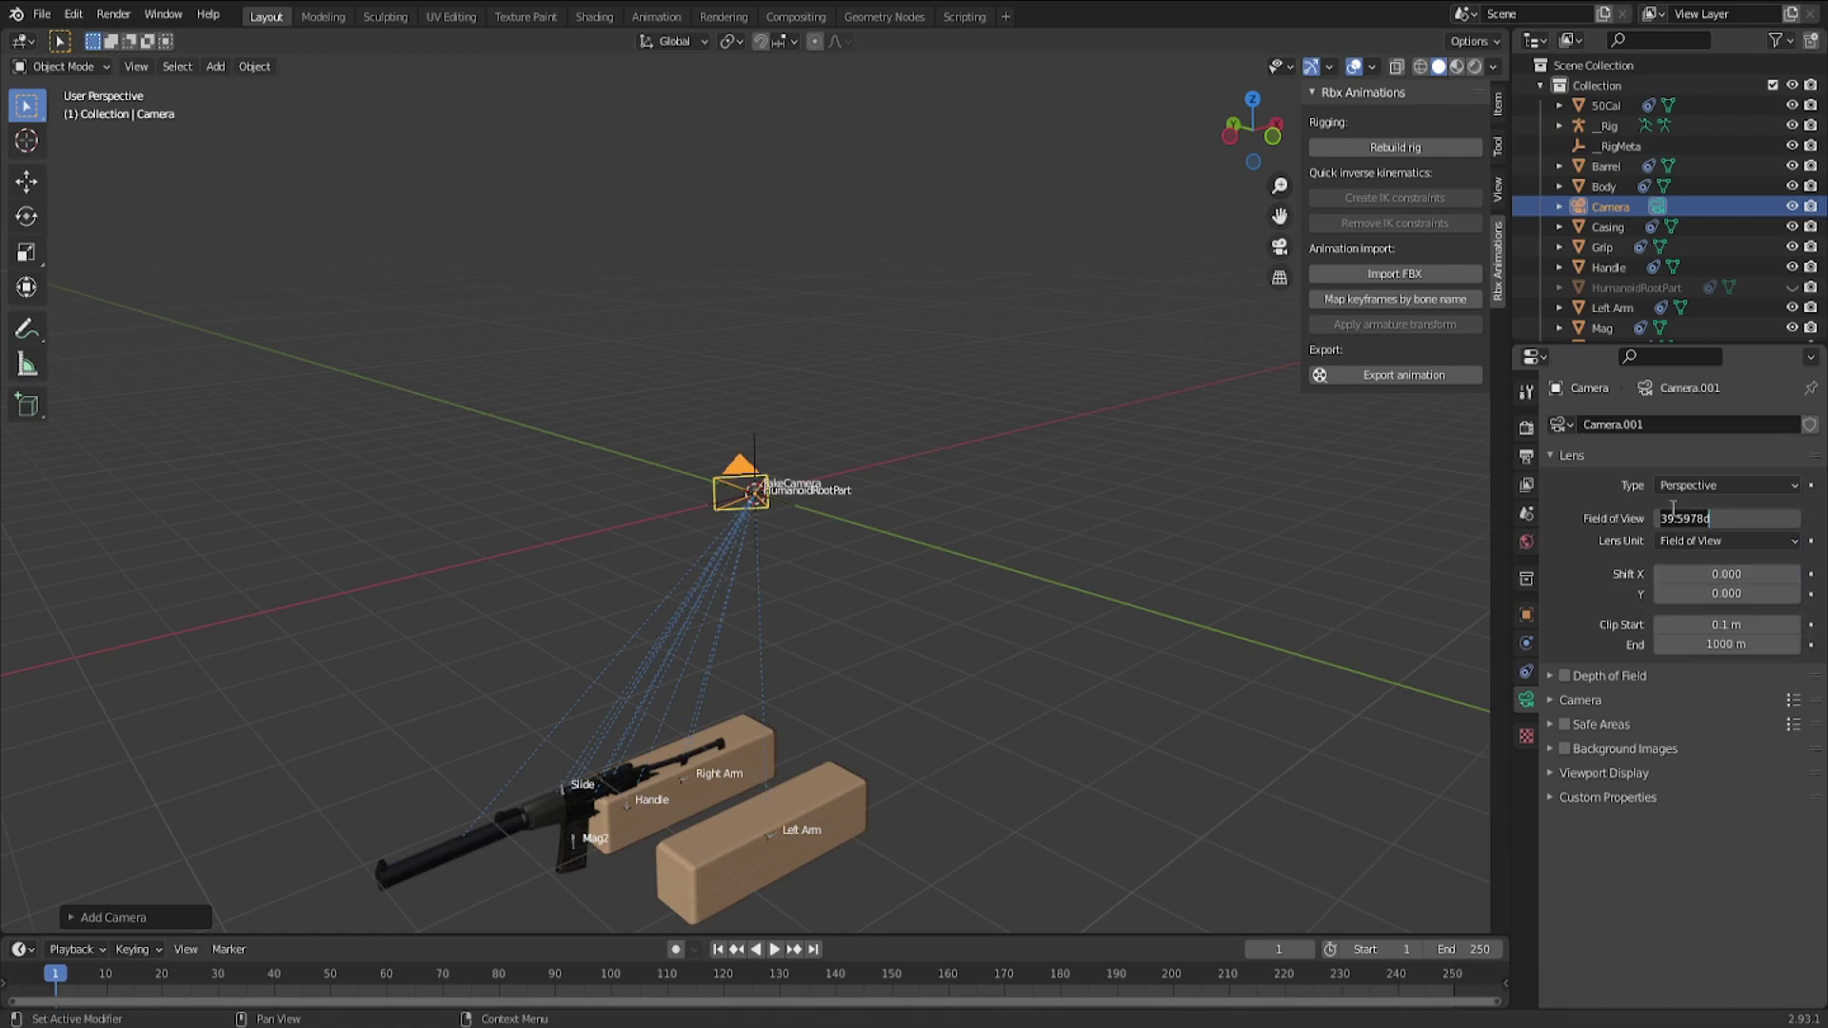
{"action": "type", "text": "100"}
{"action": "key", "text": "Return"}
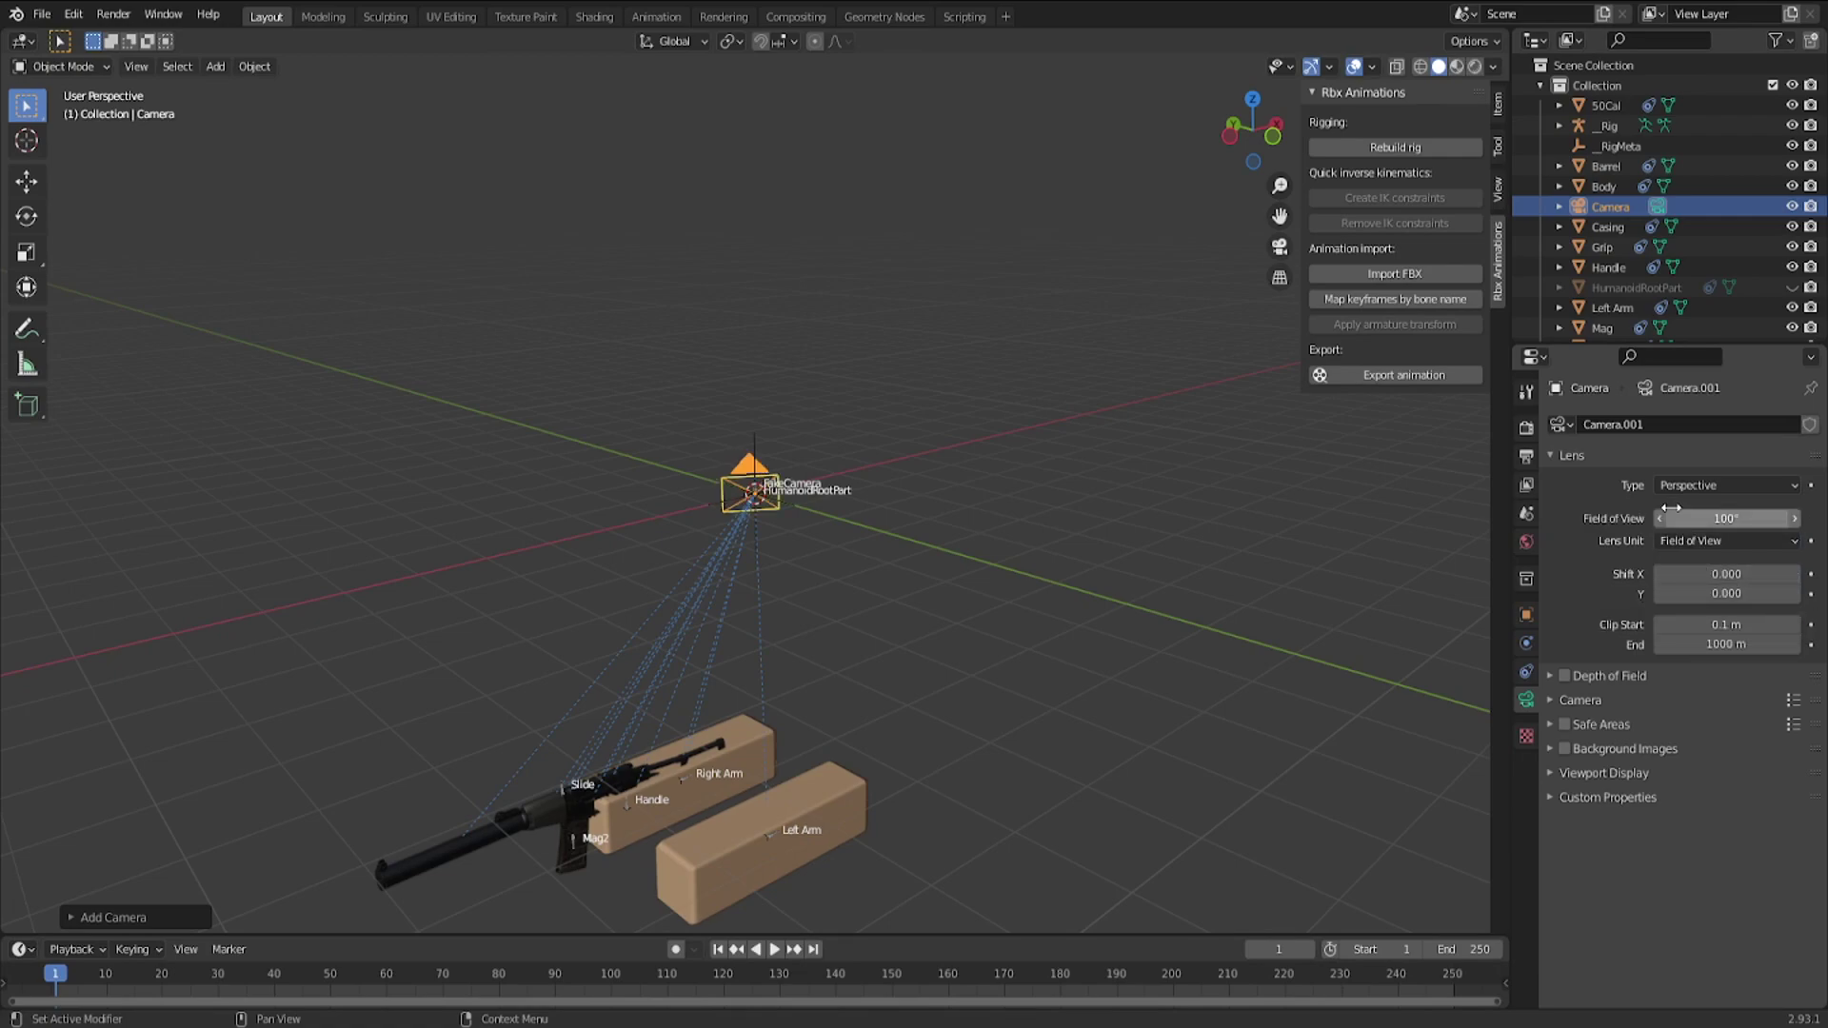
Add Copy Location and Copy Rotation constraints to the camera
{"action": "left_click", "coordinate": [1528, 672]}
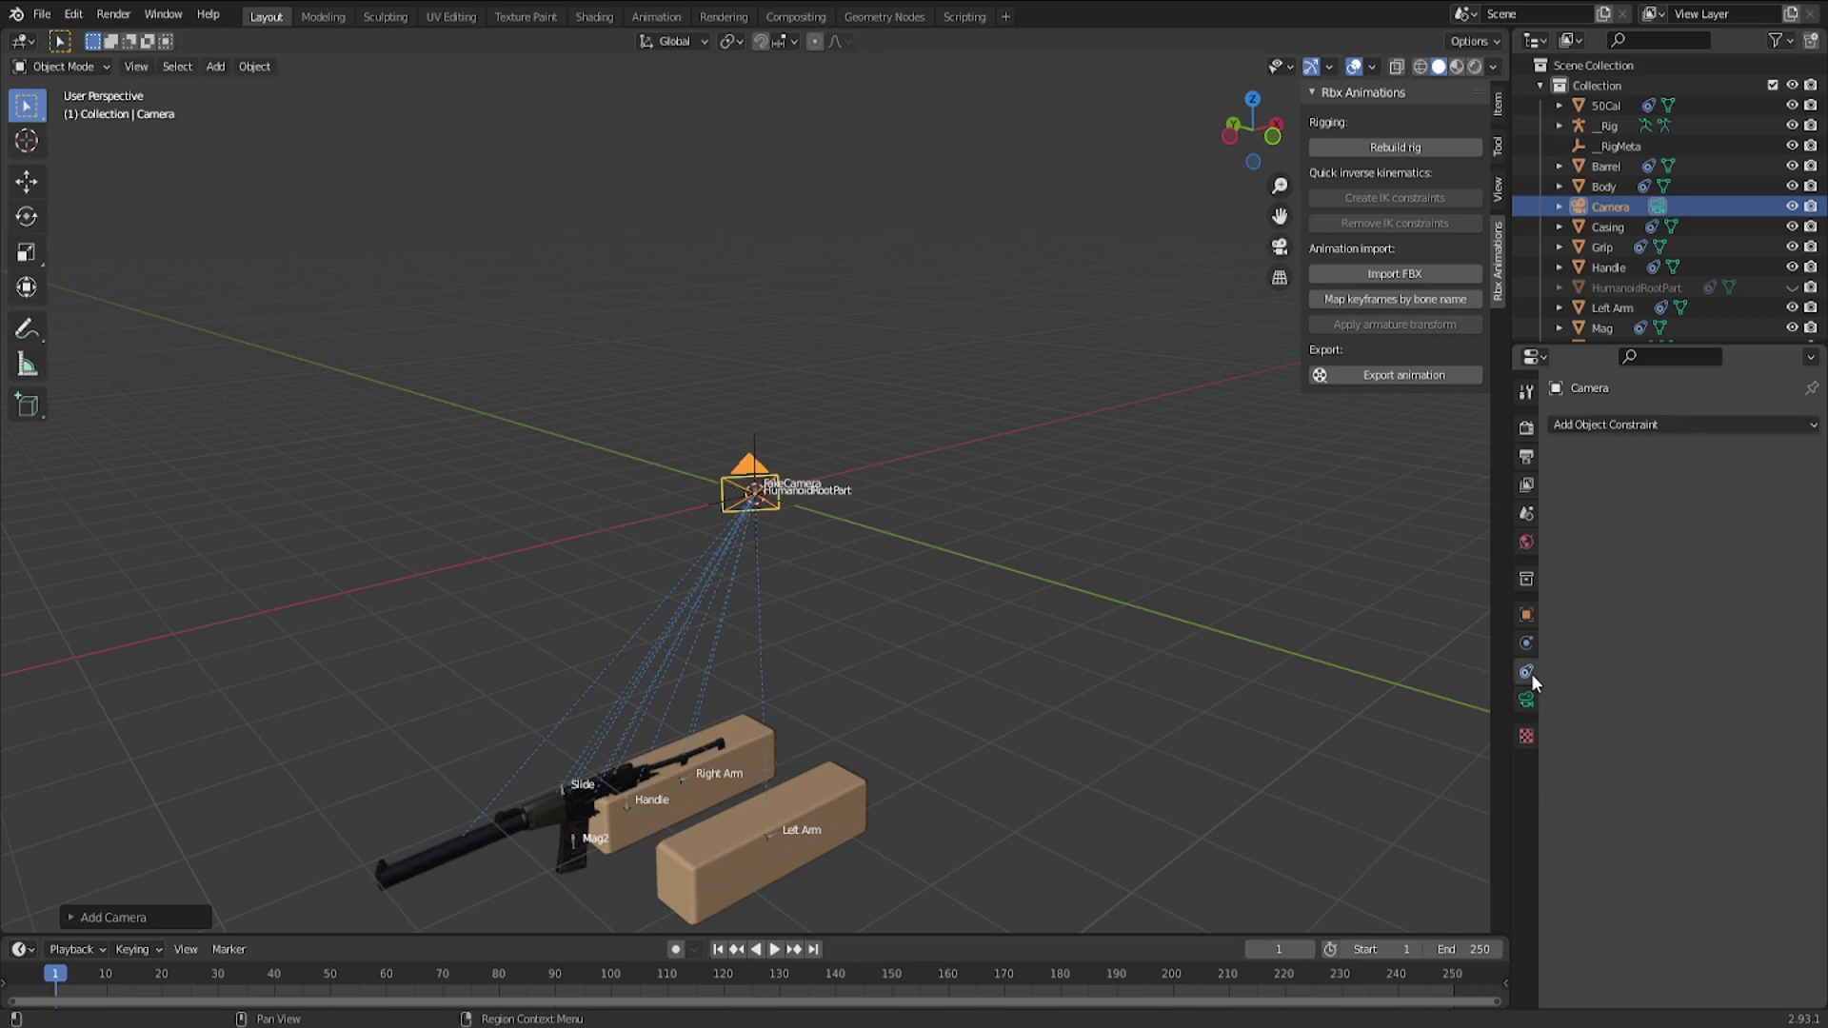
{"action": "left_click", "coordinate": [1605, 427]}
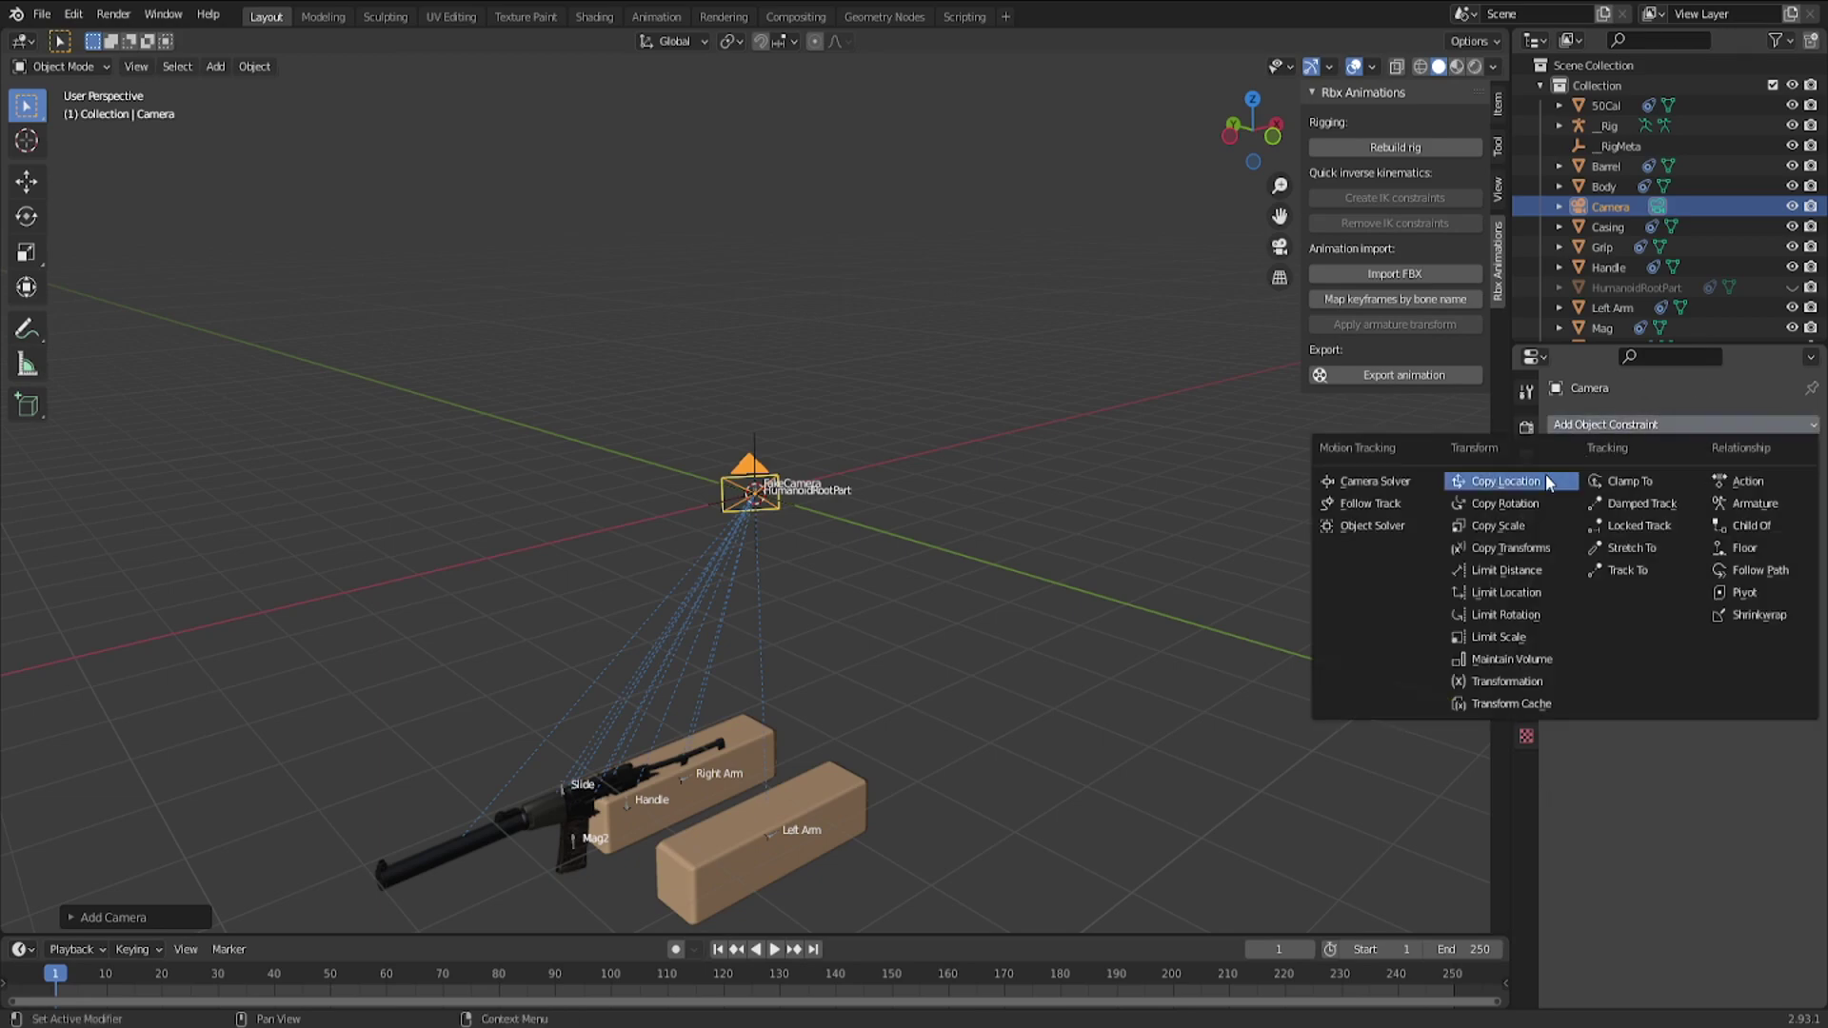
{"action": "left_click", "coordinate": [1538, 486]}
{"action": "left_click", "coordinate": [1628, 425]}
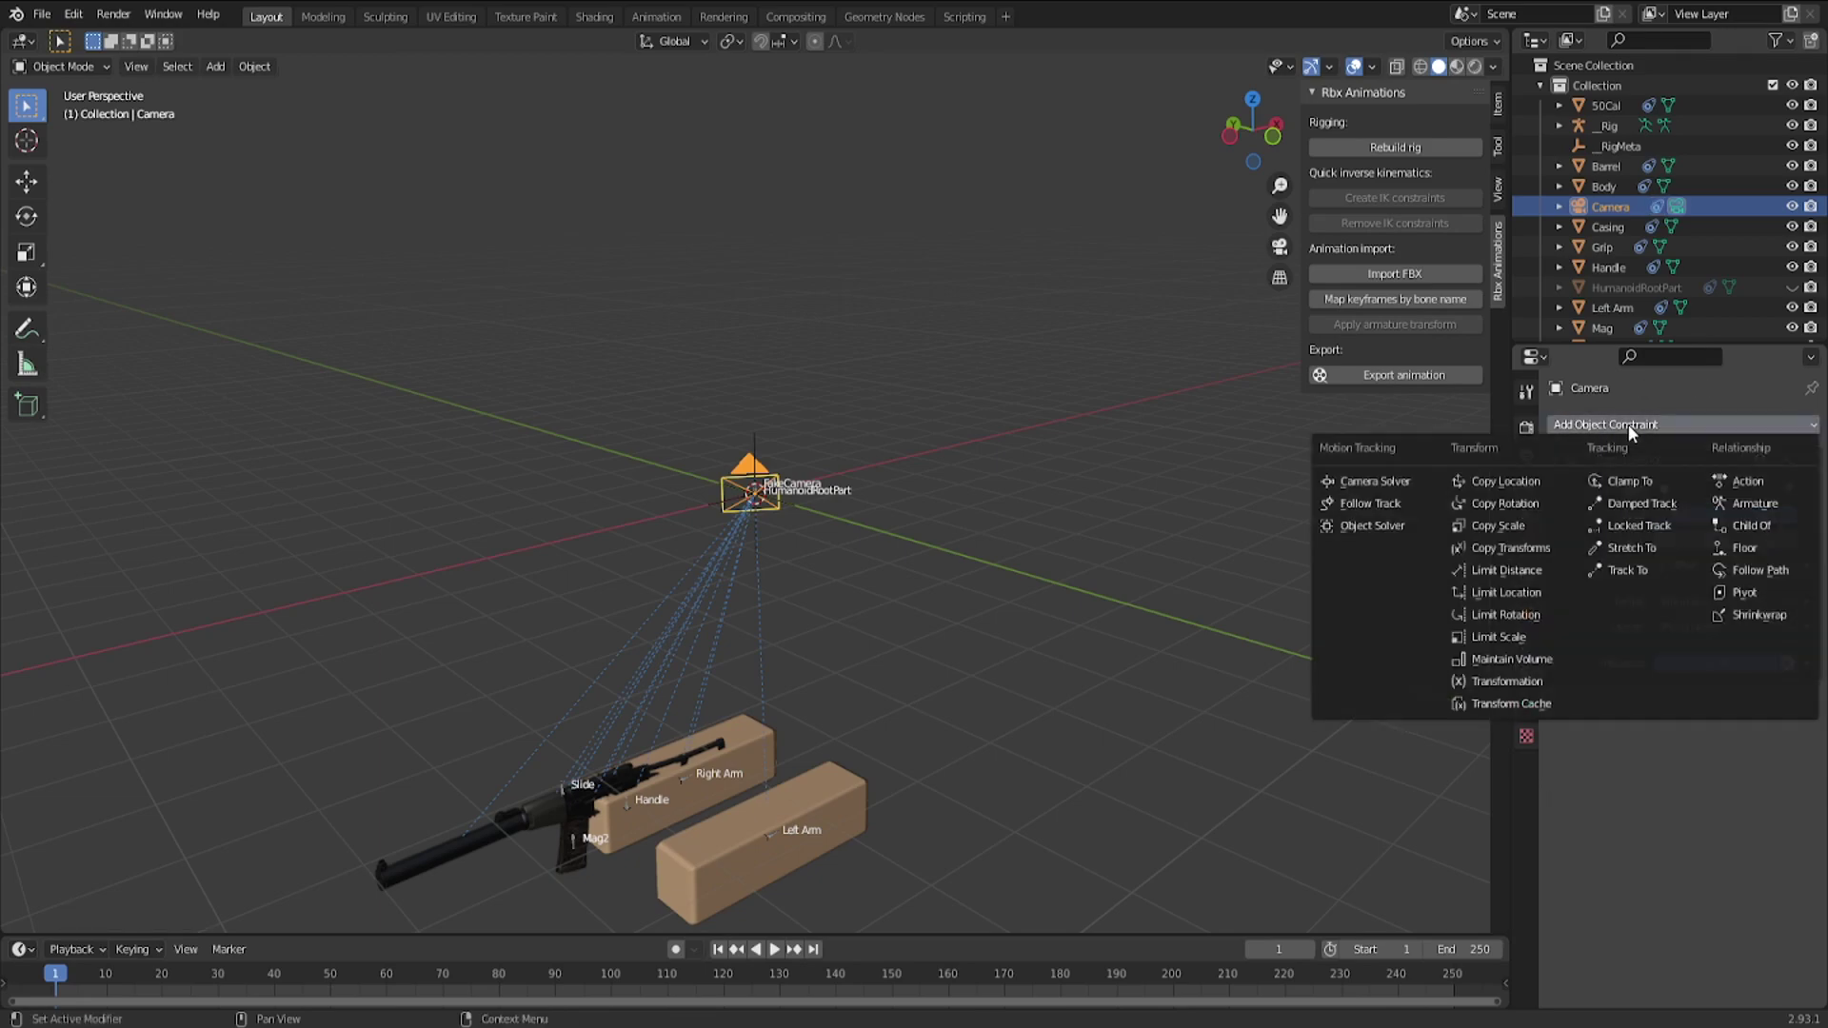
{"action": "left_click", "coordinate": [1512, 503]}
Set the Copy Location constraint's target to __Rig and its bone to FakeCamera
{"action": "left_click", "coordinate": [1704, 490]}
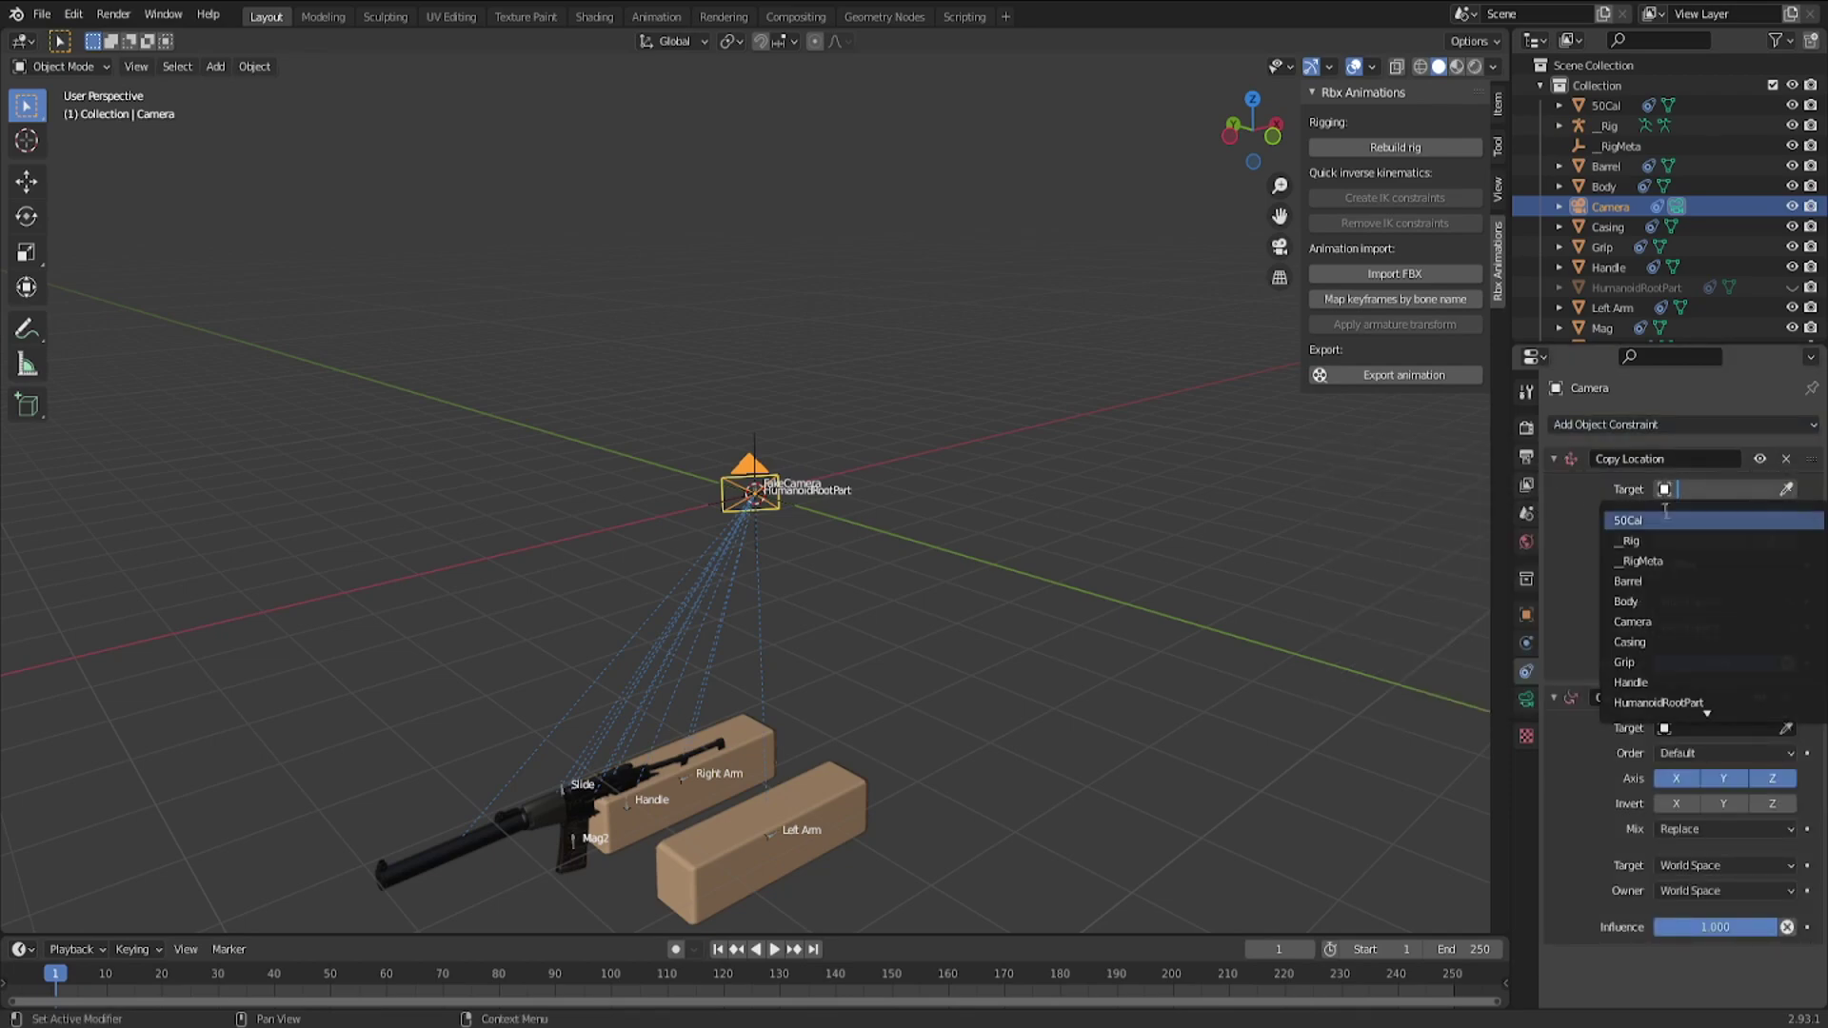
{"action": "left_click", "coordinate": [1648, 543]}
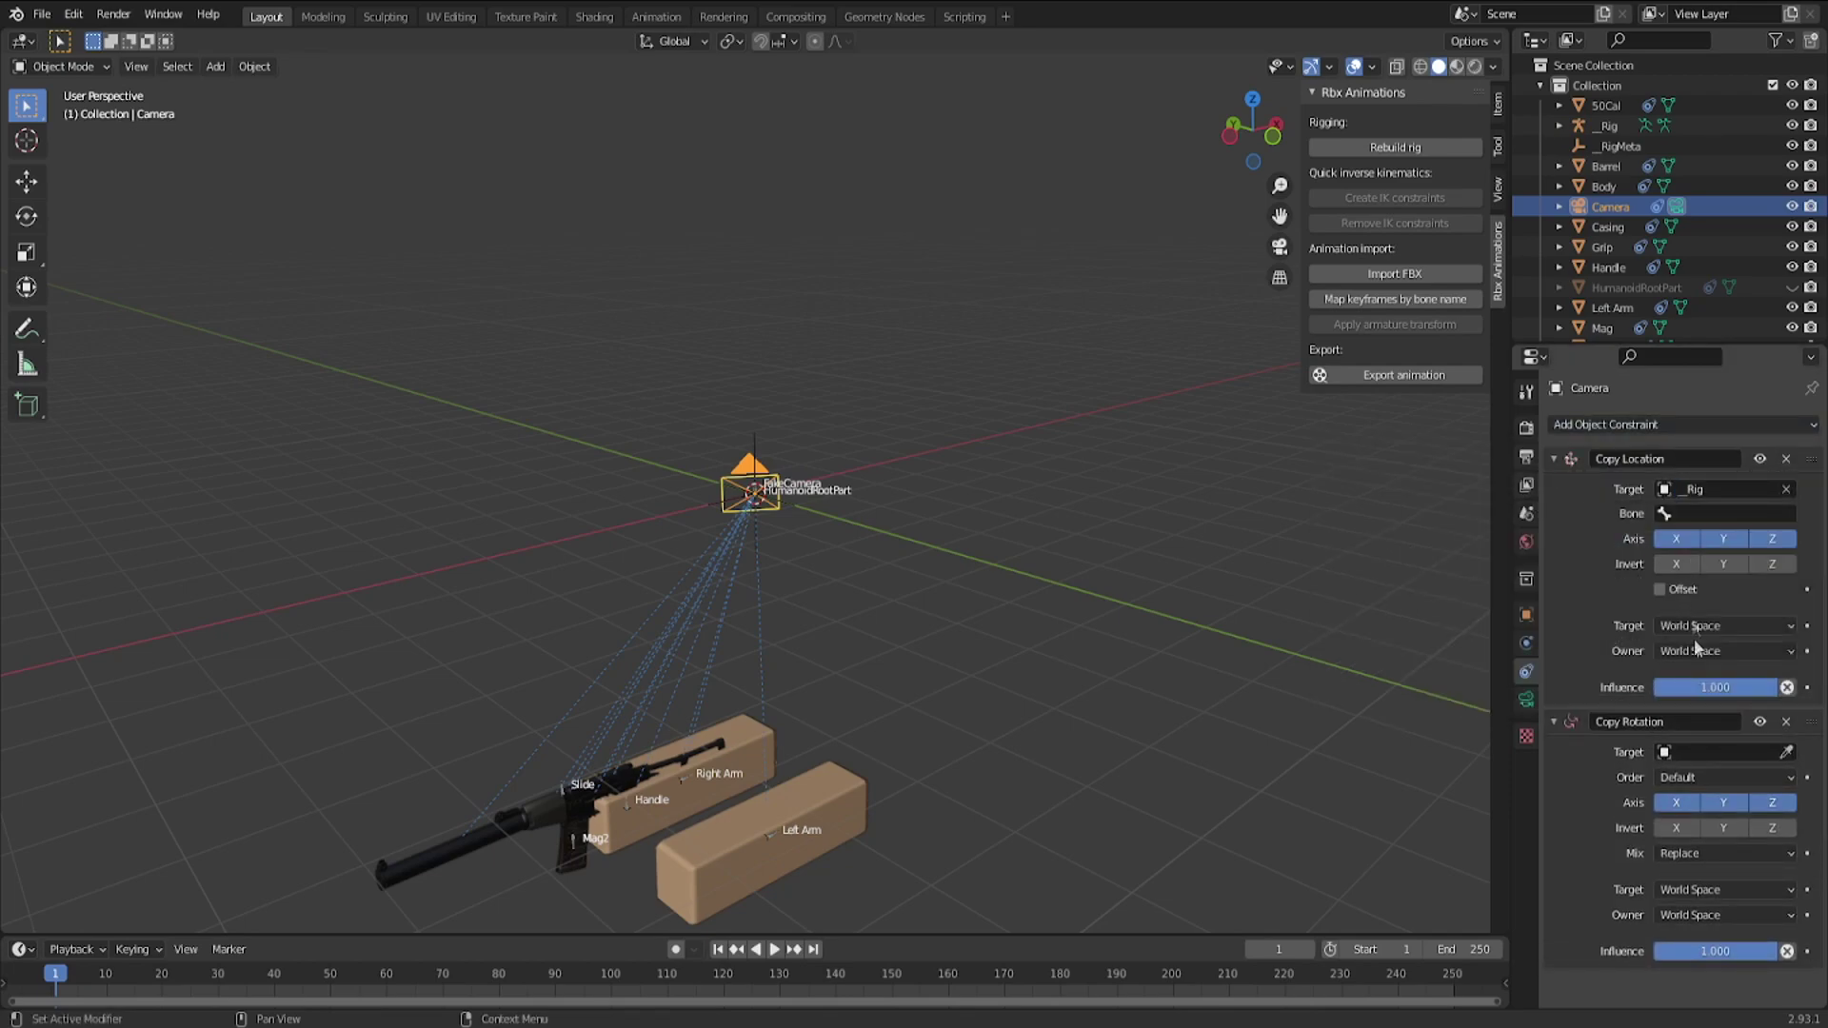
{"action": "left_click", "coordinate": [1699, 513]}
{"action": "left_click", "coordinate": [1695, 572]}
Set the Copy Rotation constraint's target to __Rig and its bone to FakeCamera
{"action": "left_click", "coordinate": [1704, 774]}
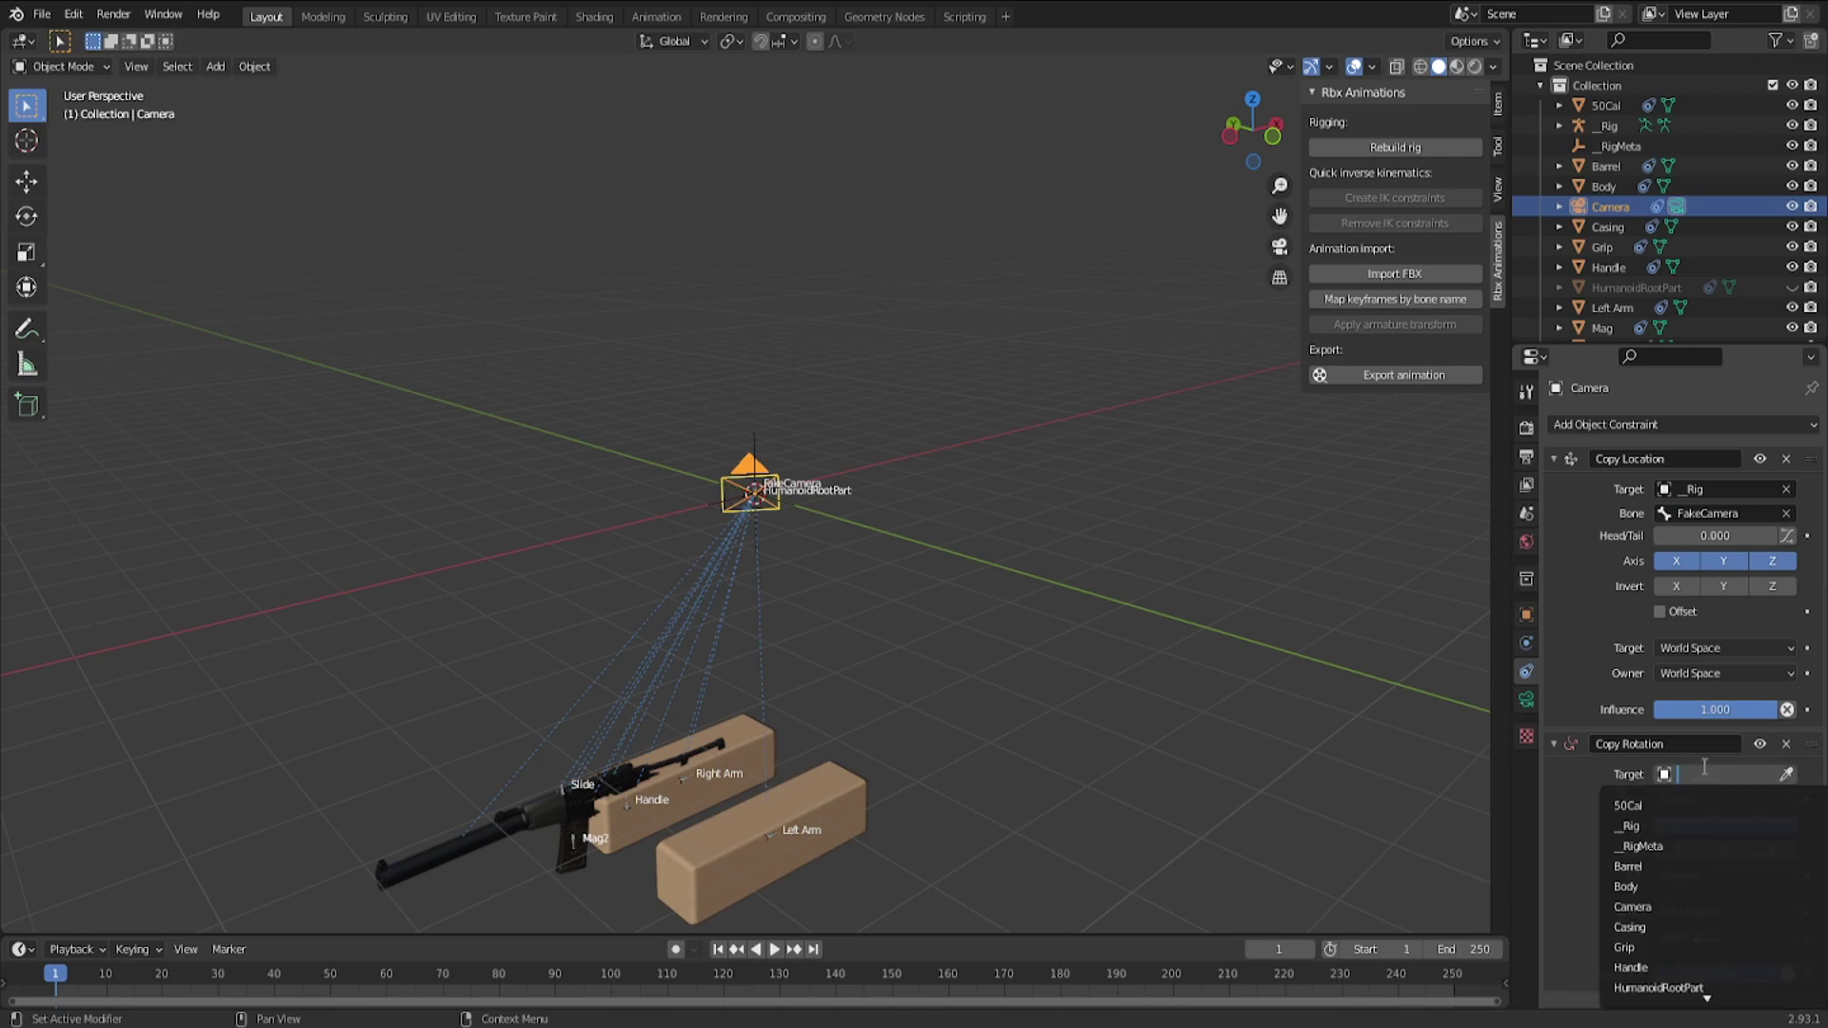
{"action": "left_click", "coordinate": [1695, 826]}
{"action": "left_click", "coordinate": [1690, 798]}
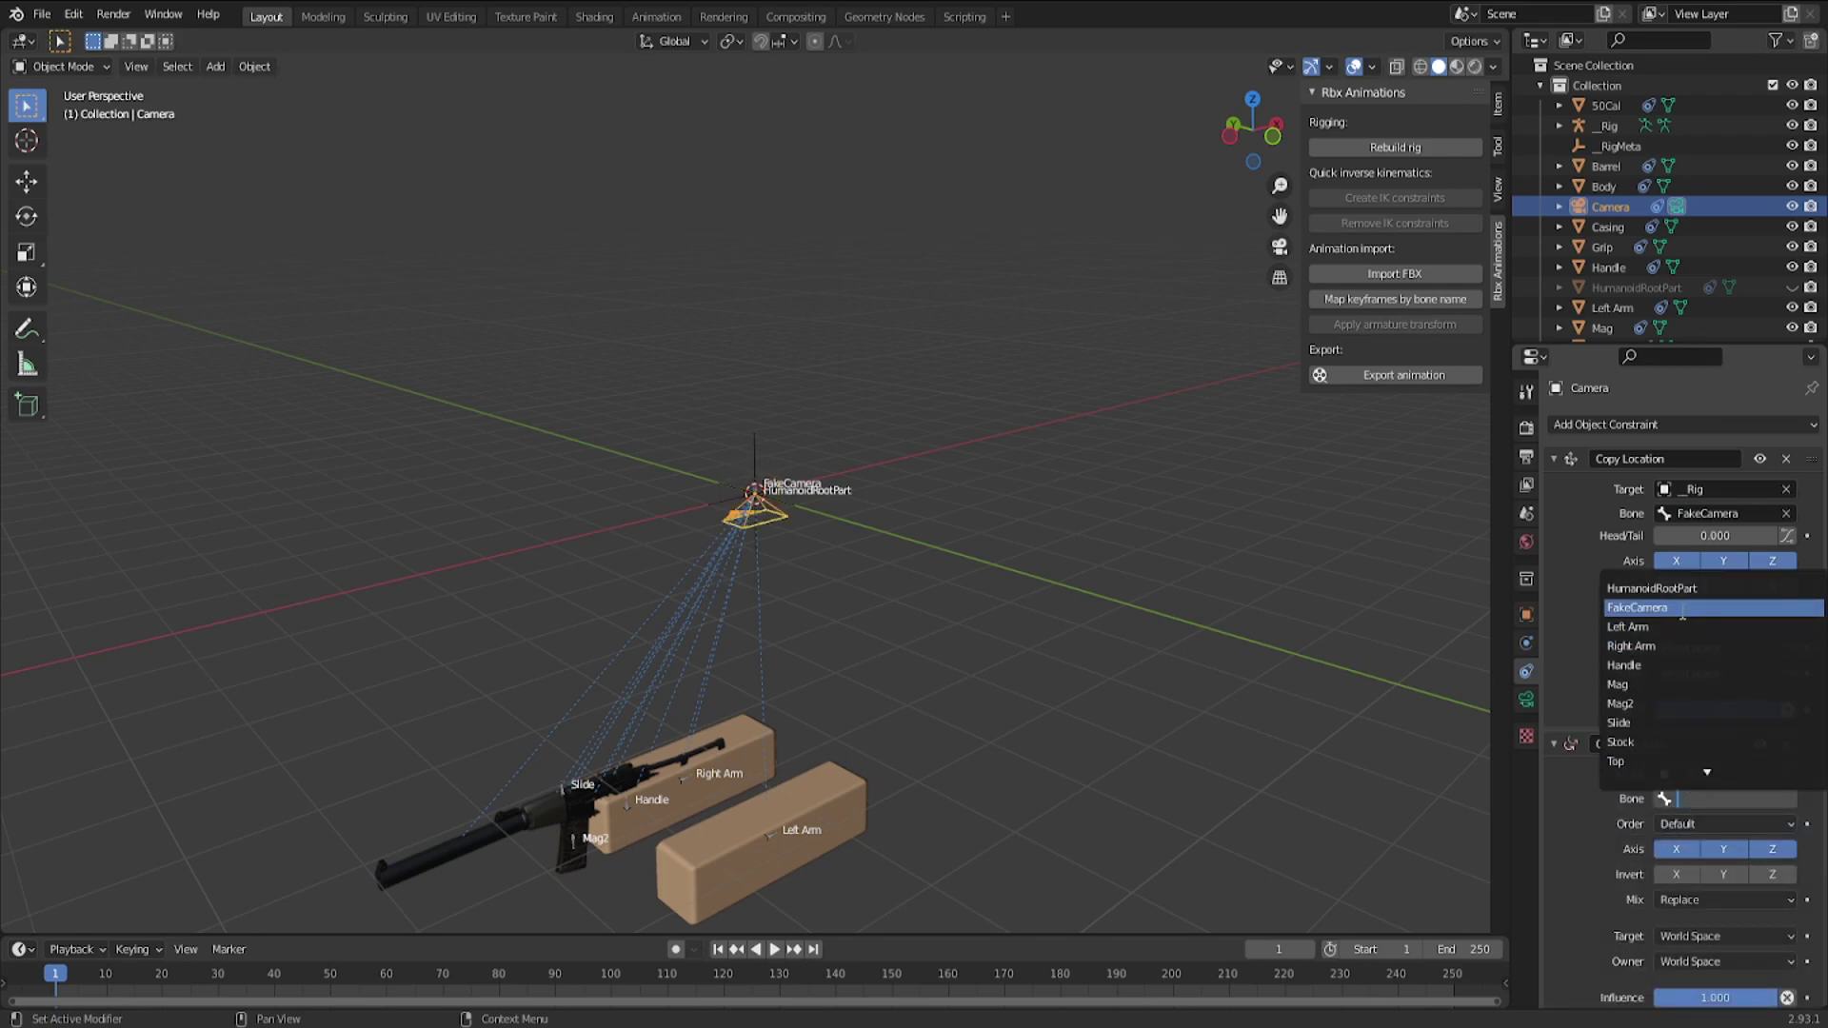
{"action": "left_click", "coordinate": [1683, 608]}
Look through the constrained camera and examine how the gun is framed
{"action": "left_click", "coordinate": [1280, 247]}
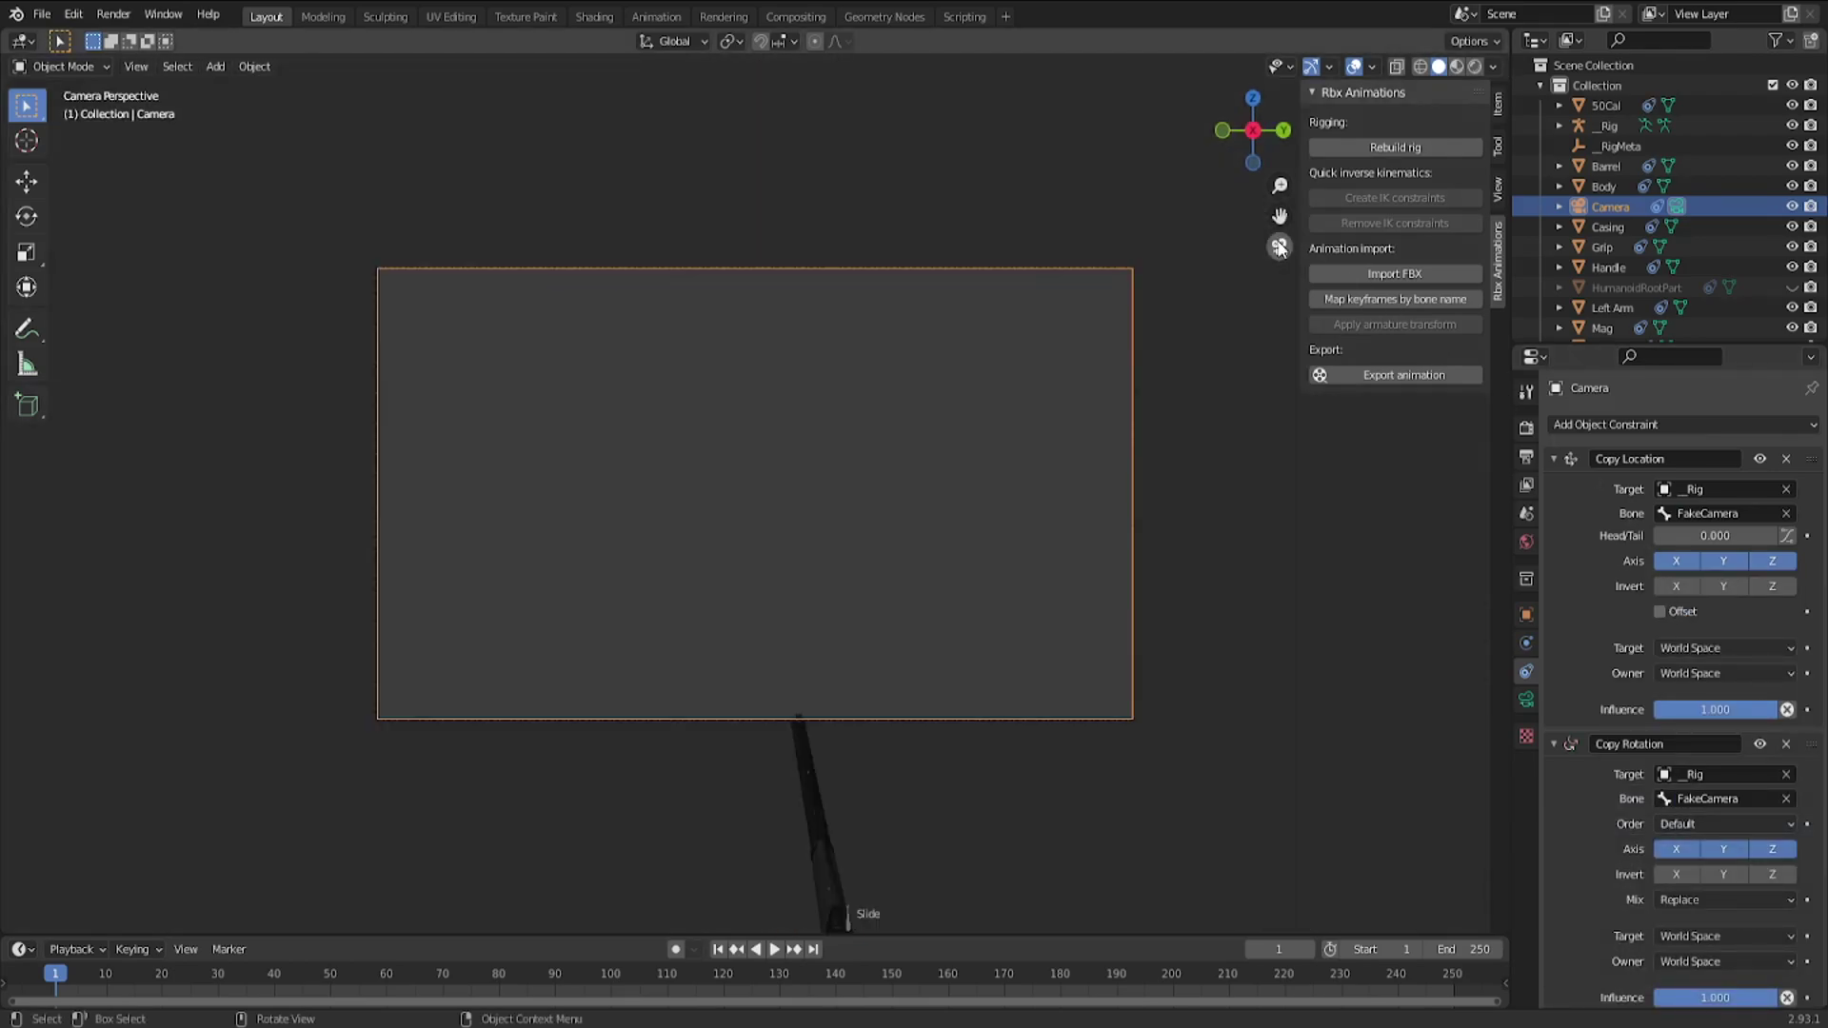
{"action": "scroll", "coordinate": [1187, 299], "scroll_direction": "up", "scroll_amount": 2}
{"action": "scroll", "coordinate": [1186, 299], "scroll_direction": "down", "scroll_amount": 1}
{"action": "scroll", "coordinate": [1187, 299], "scroll_direction": "up", "scroll_amount": 2}
{"action": "scroll", "coordinate": [1192, 294], "scroll_direction": "down", "scroll_amount": 1}
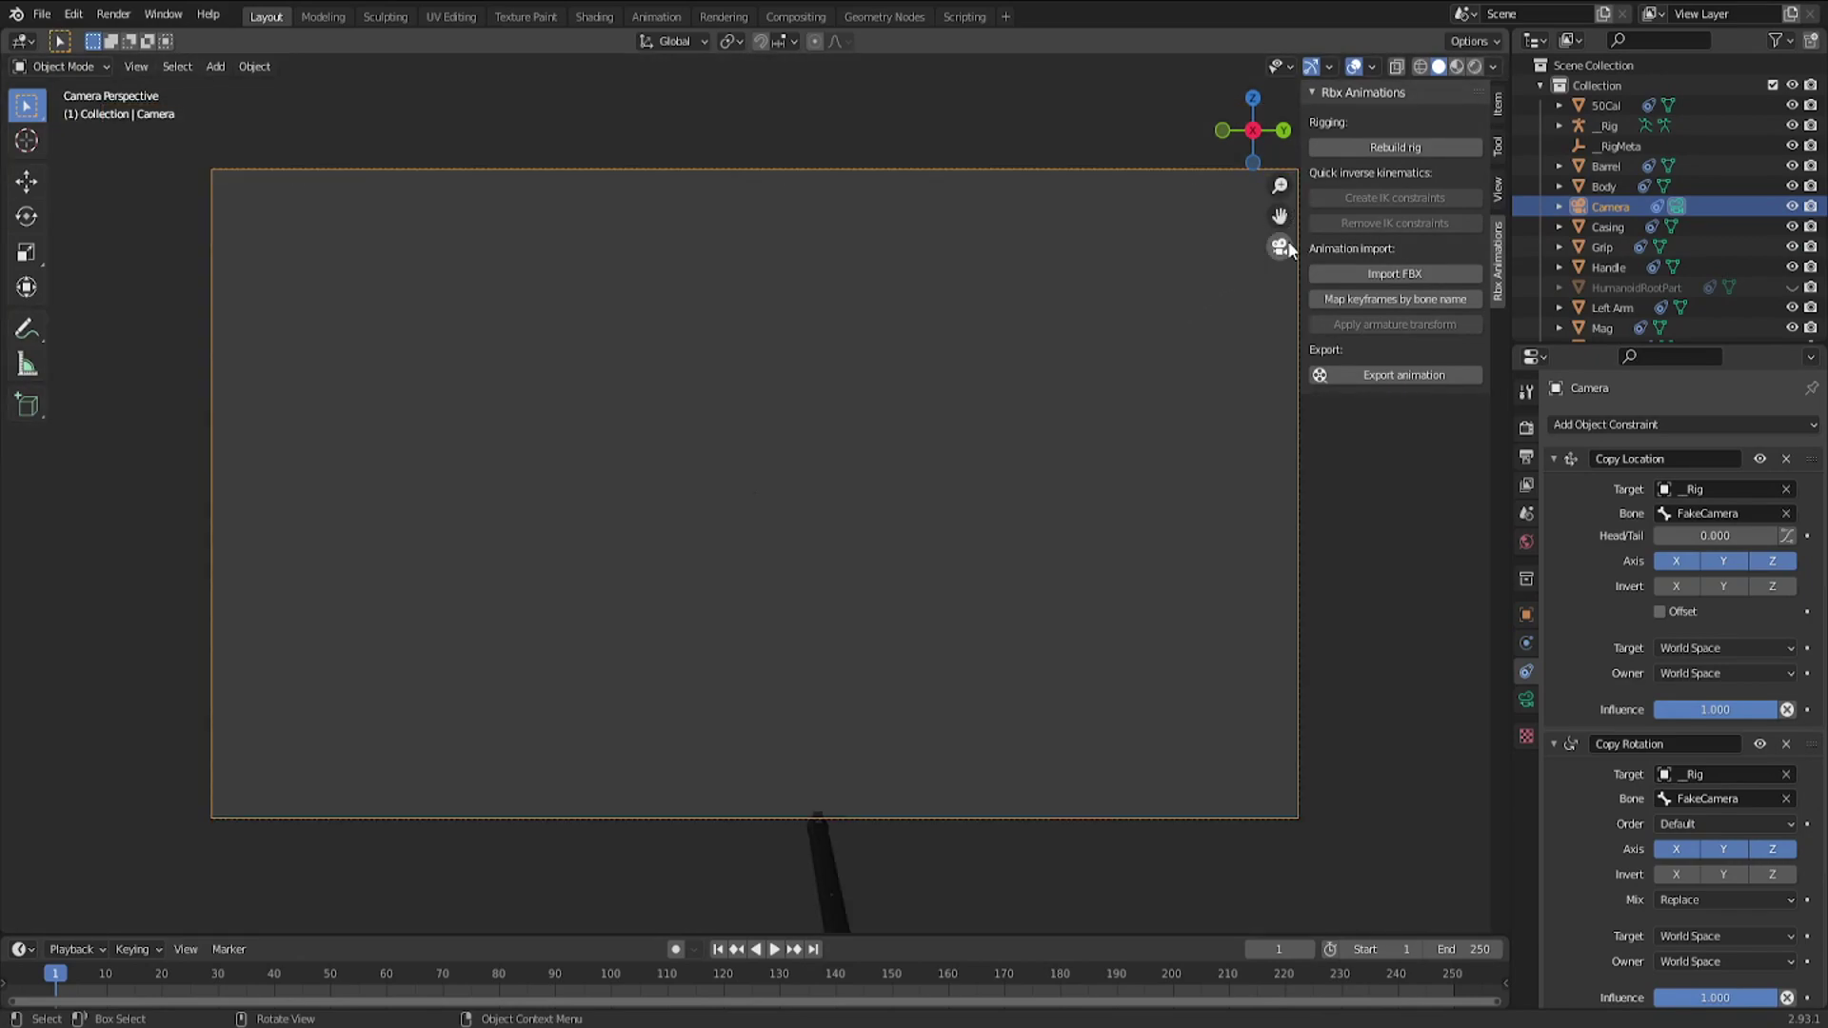
Leave the camera view, switch to the Animation workspace, and show the camera's view in the smaller 3D viewport
{"action": "left_click", "coordinate": [1287, 245]}
{"action": "middle_click_drag", "start_coordinate": [859, 404], "coordinate": [734, 468]}
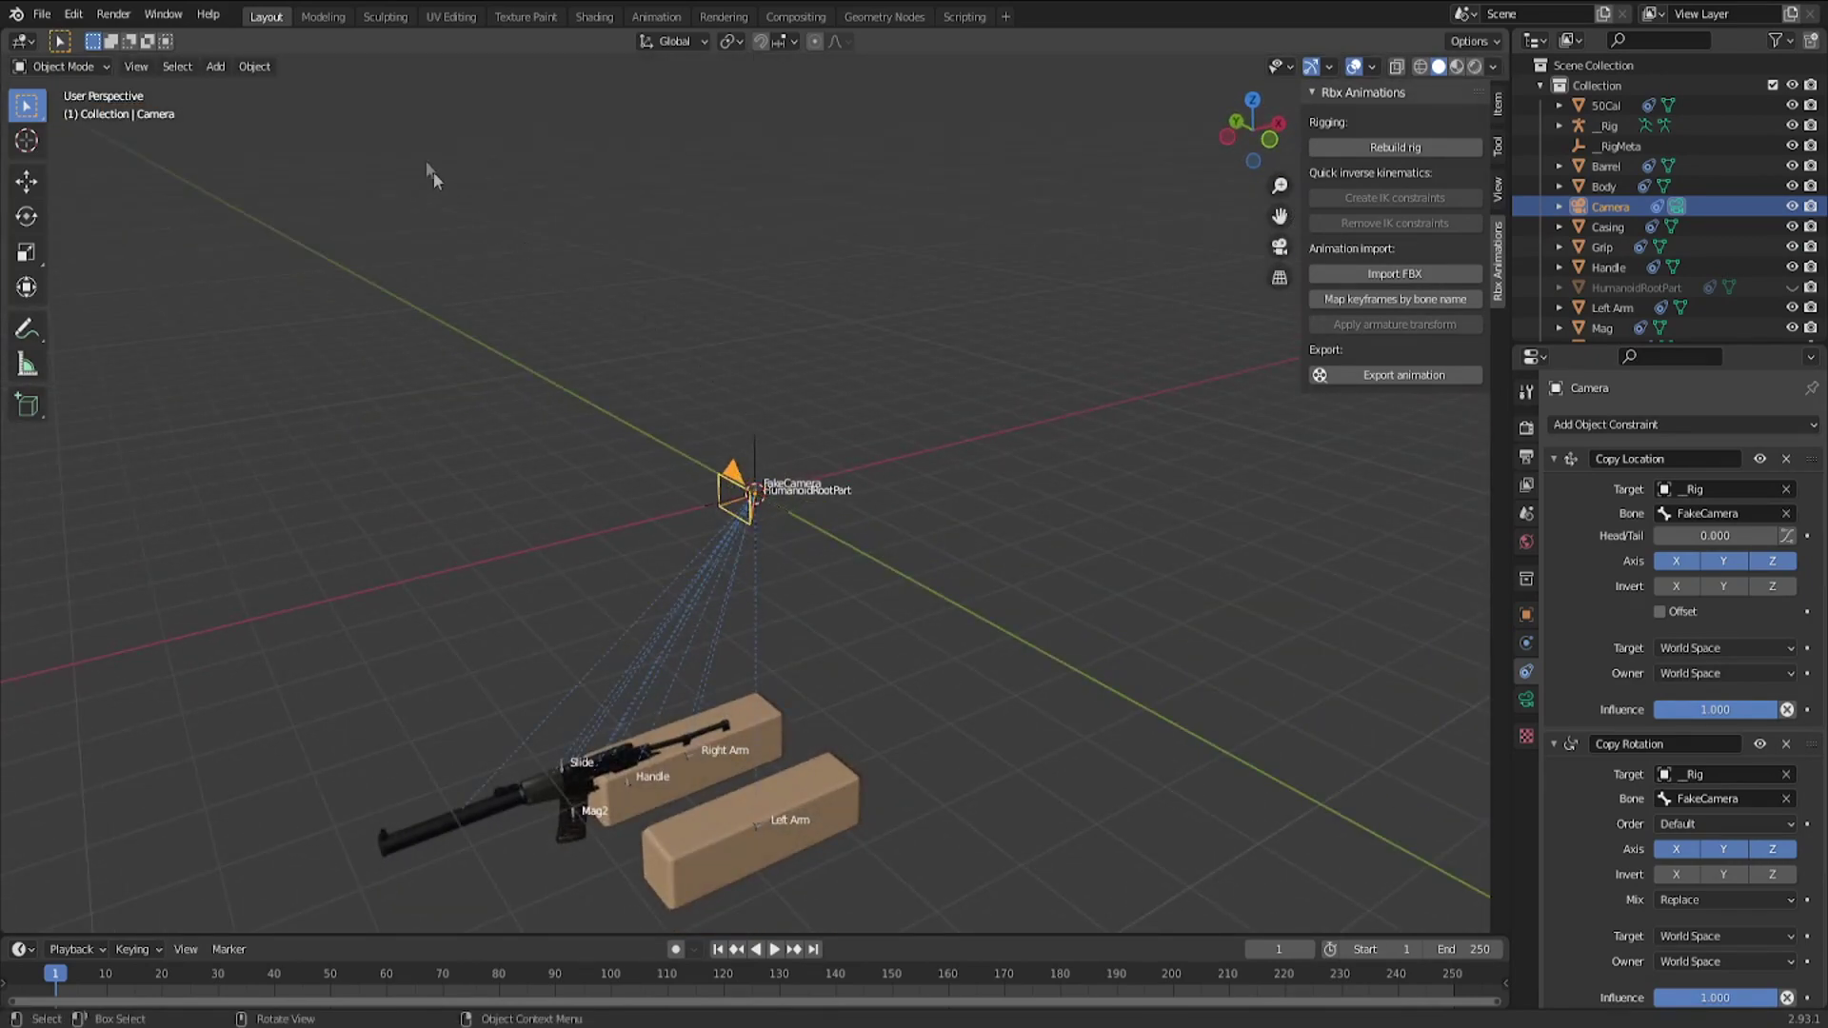
{"action": "left_click", "coordinate": [656, 17]}
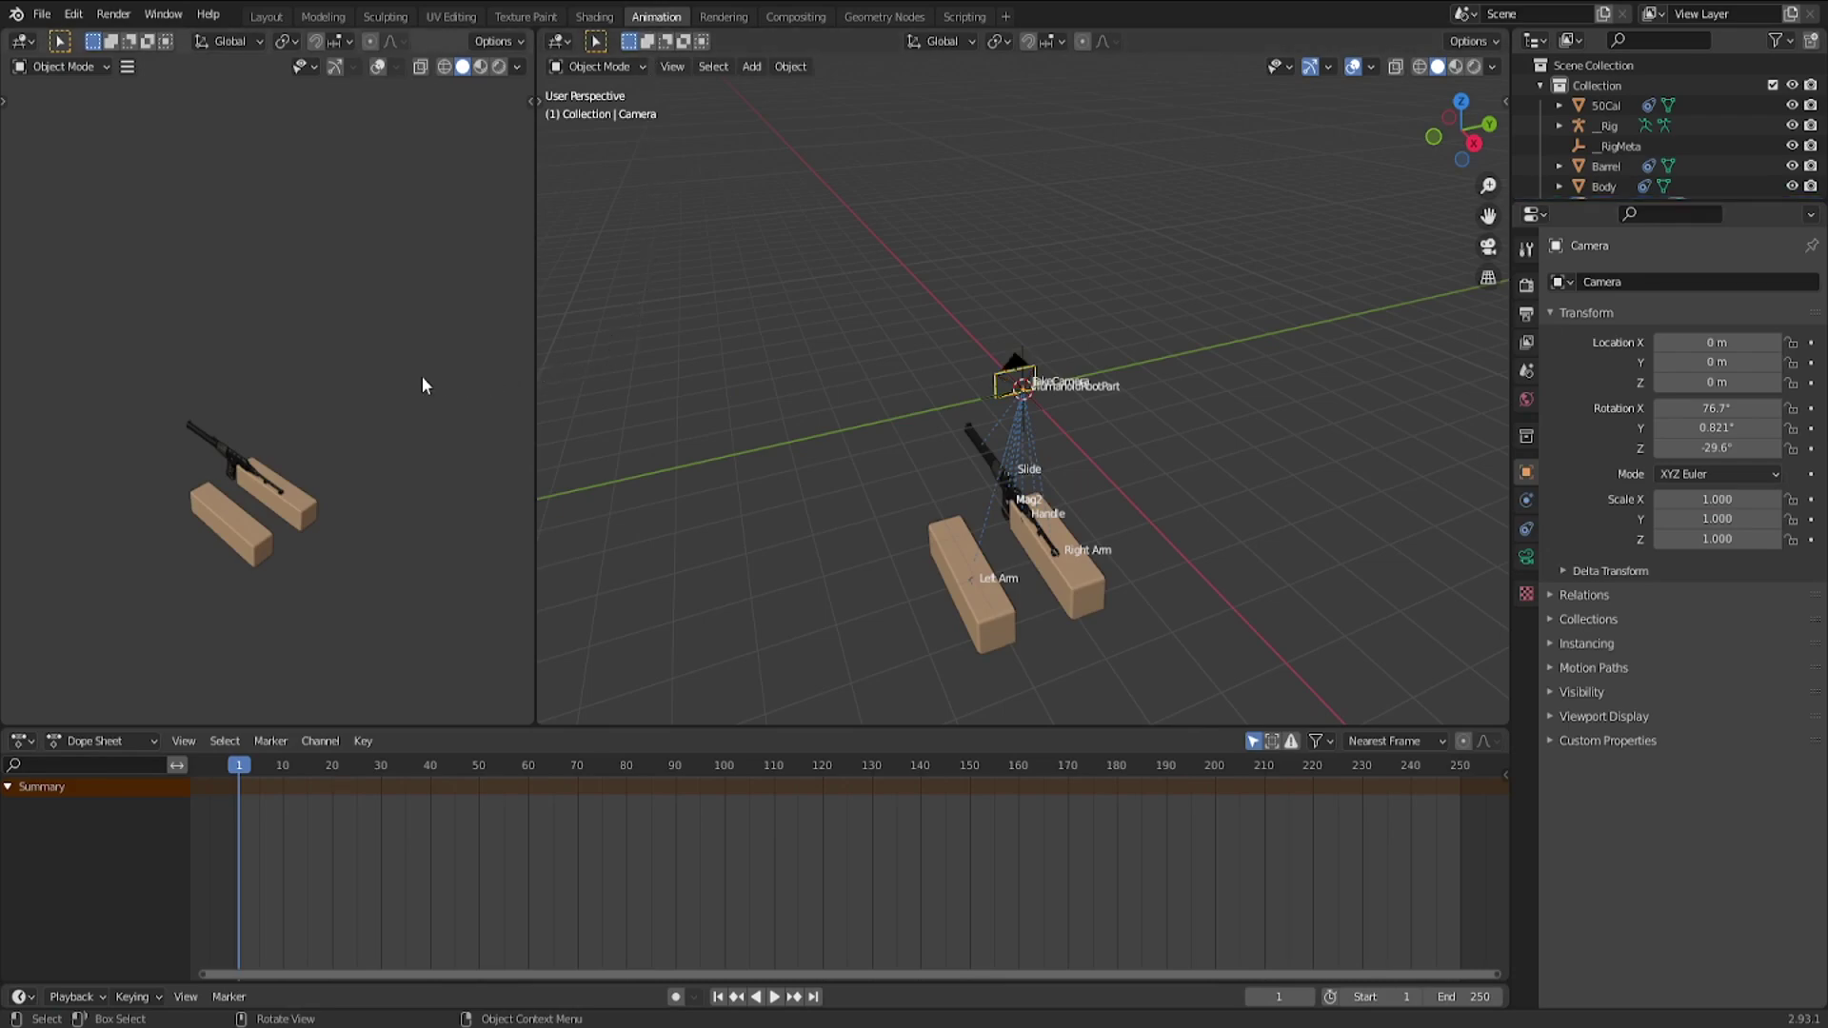
{"action": "key", "text": "KP_0"}
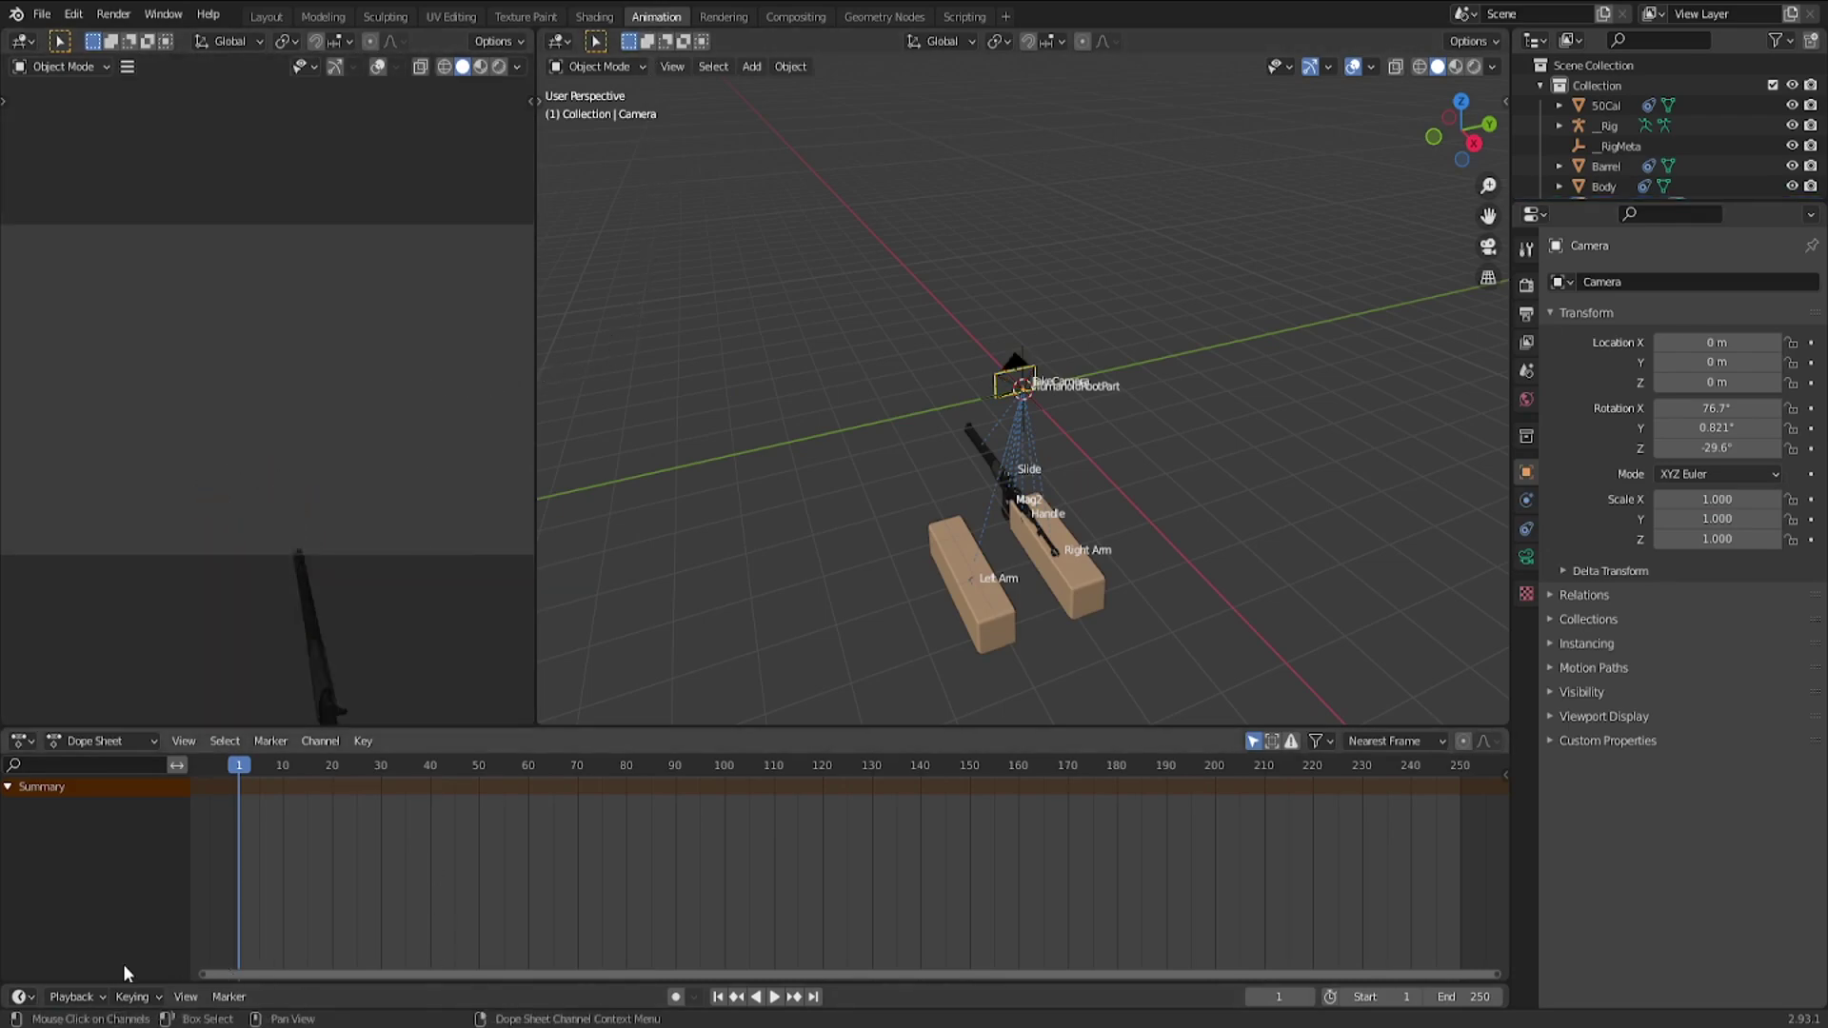
Set the active keying set to Location & Rotation and enable auto keying
{"action": "left_click", "coordinate": [133, 997]}
{"action": "left_click", "coordinate": [126, 895]}
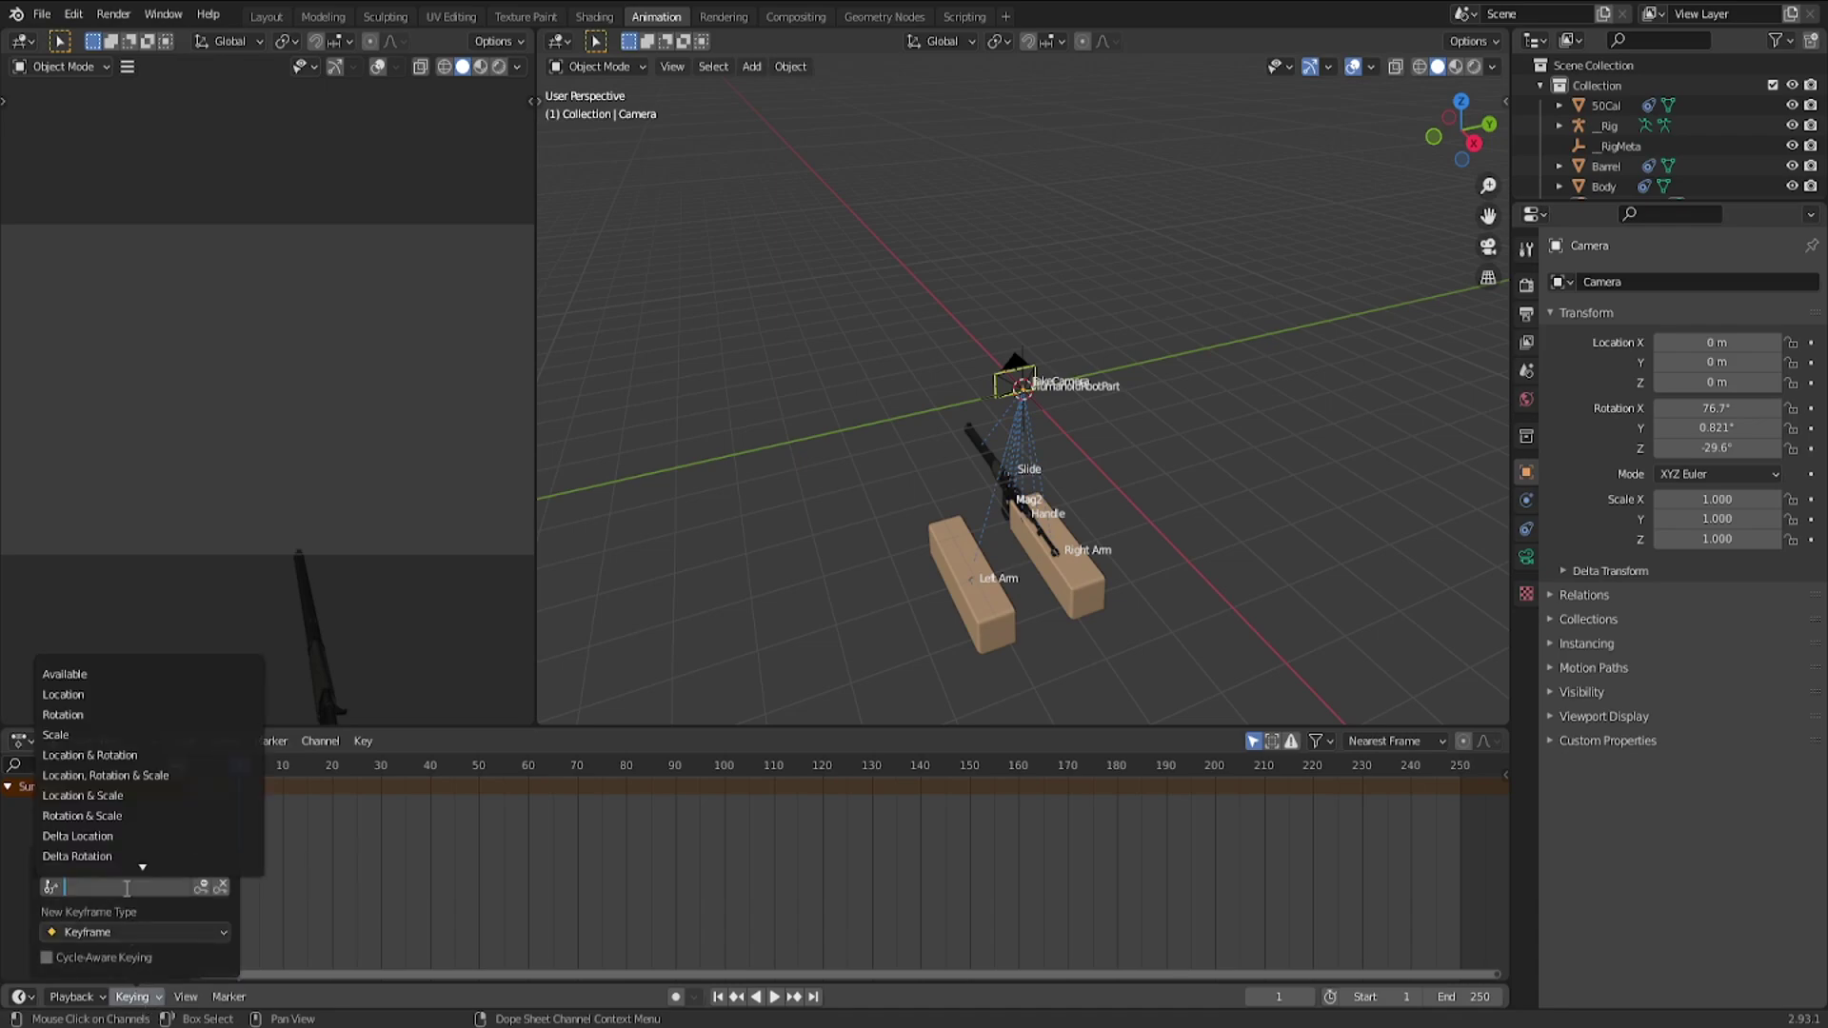
{"action": "key", "text": "Up"}
{"action": "key", "text": "Up"}
{"action": "key", "text": "Up"}
{"action": "key", "text": "Up"}
{"action": "key", "text": "Up"}
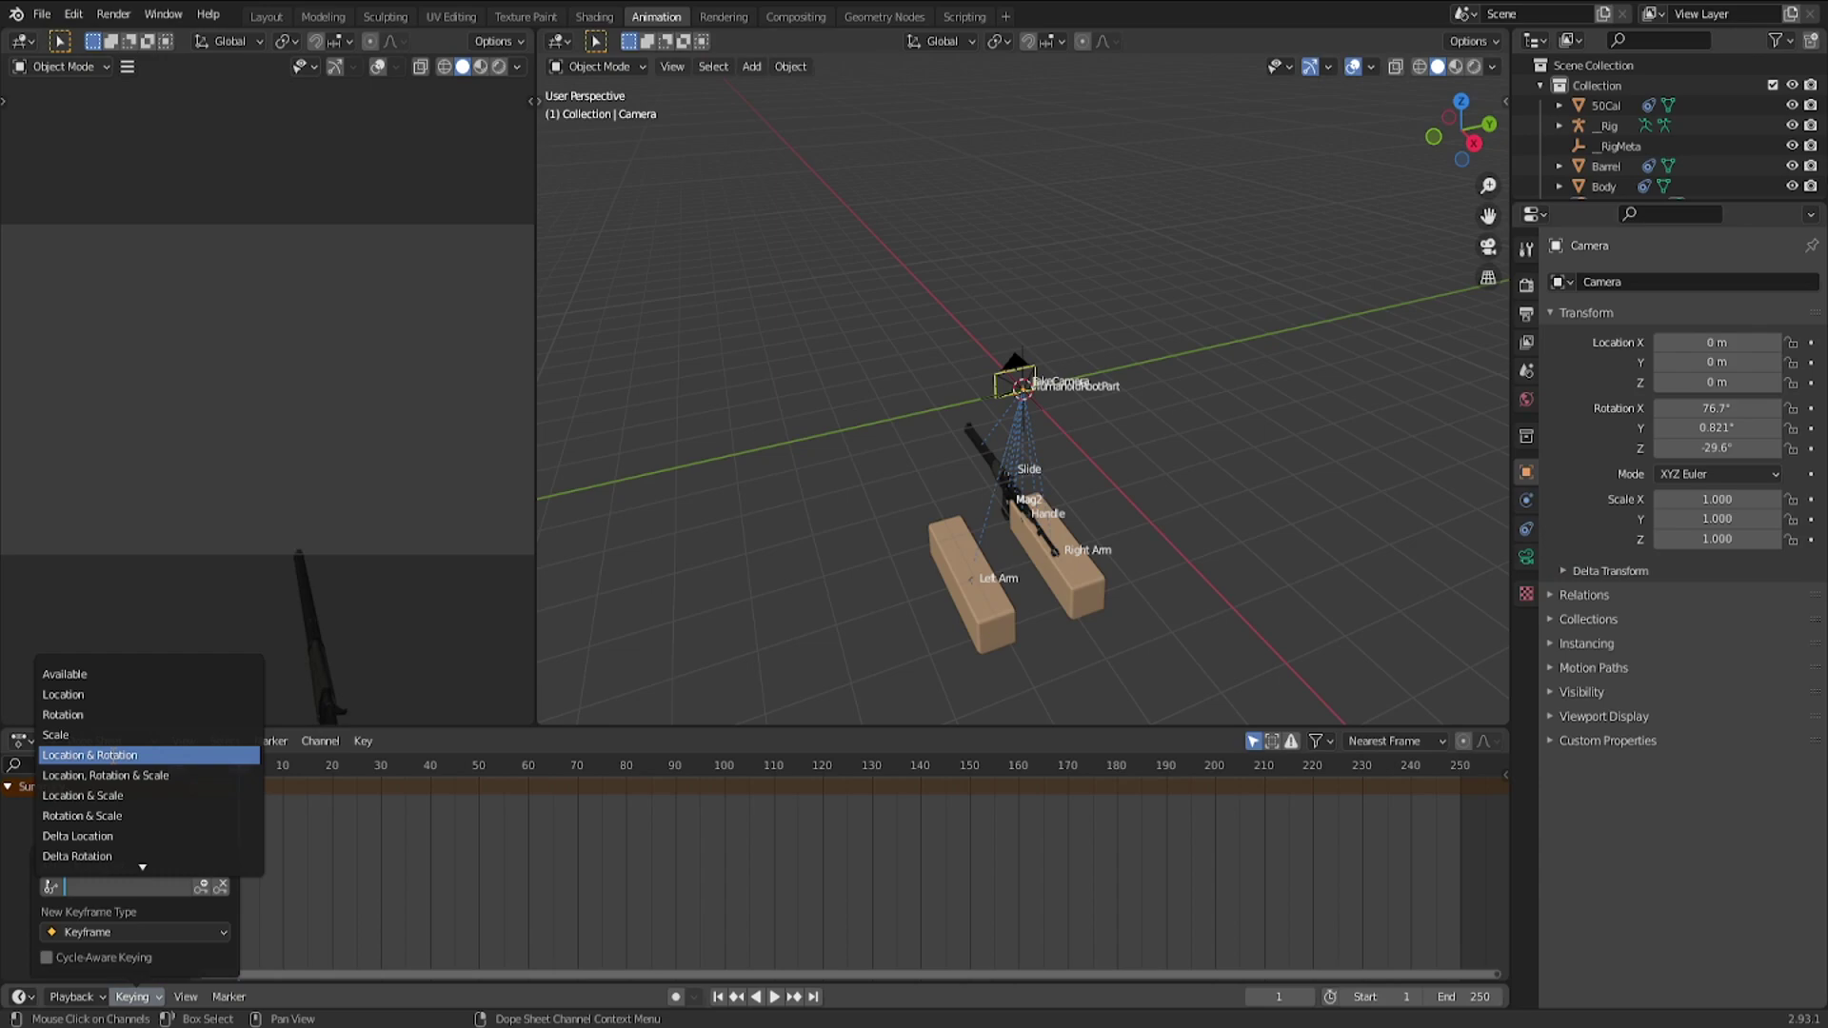
{"action": "key", "text": "Return"}
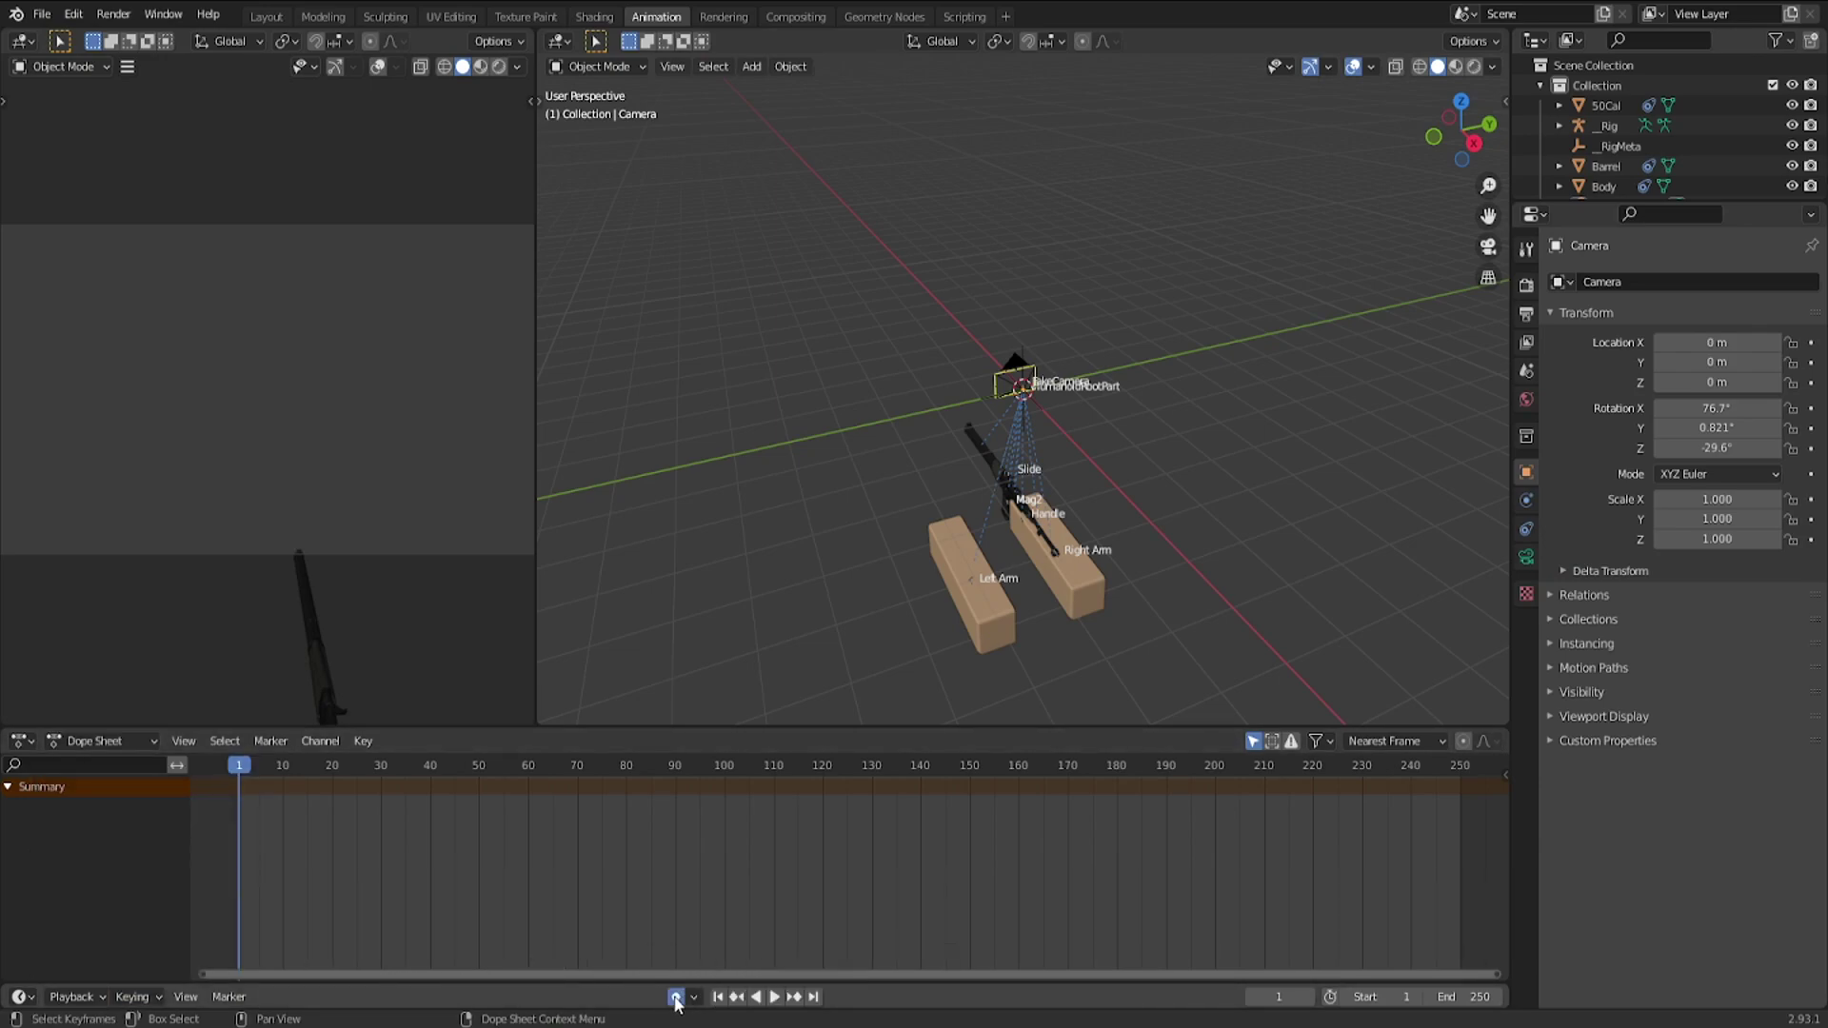
{"action": "left_click", "coordinate": [675, 997]}
Put __Rig in Pose Mode and insert Location & Rotation keyframes for all its bones at frame 1
{"action": "middle_click_drag", "start_coordinate": [857, 403], "coordinate": [1021, 459]}
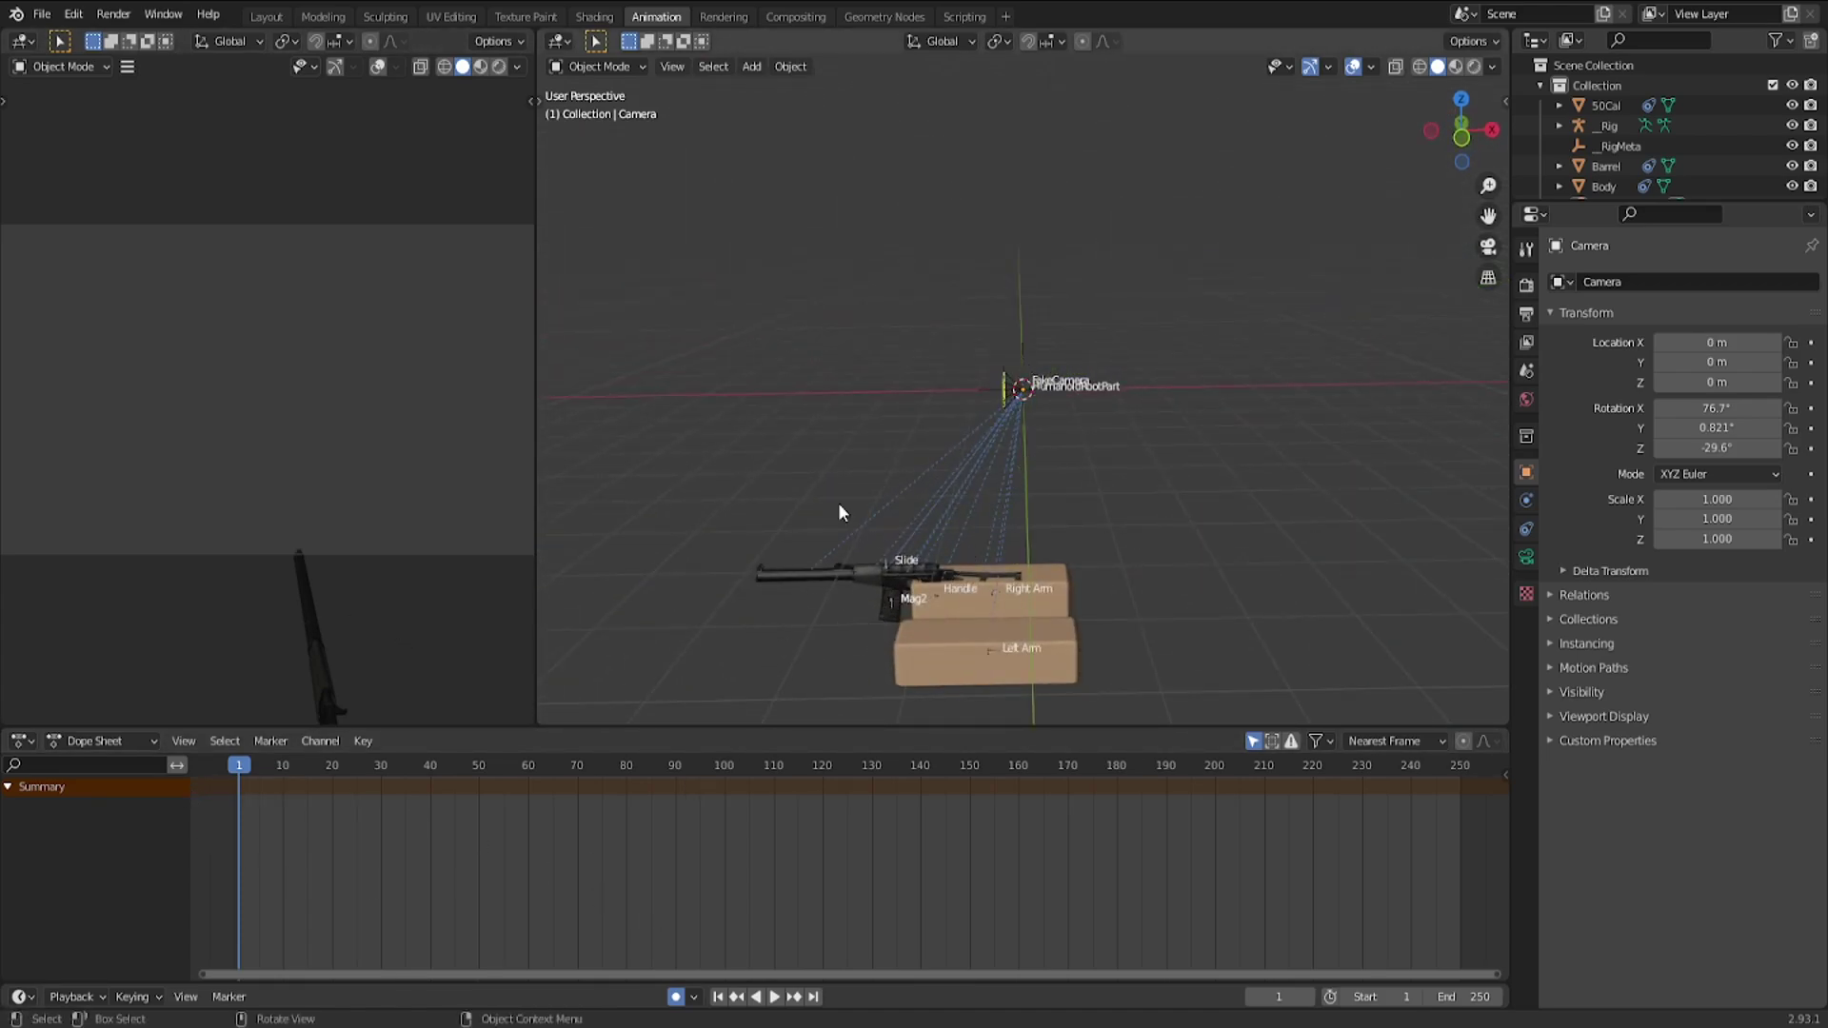
{"action": "key", "text": "t"}
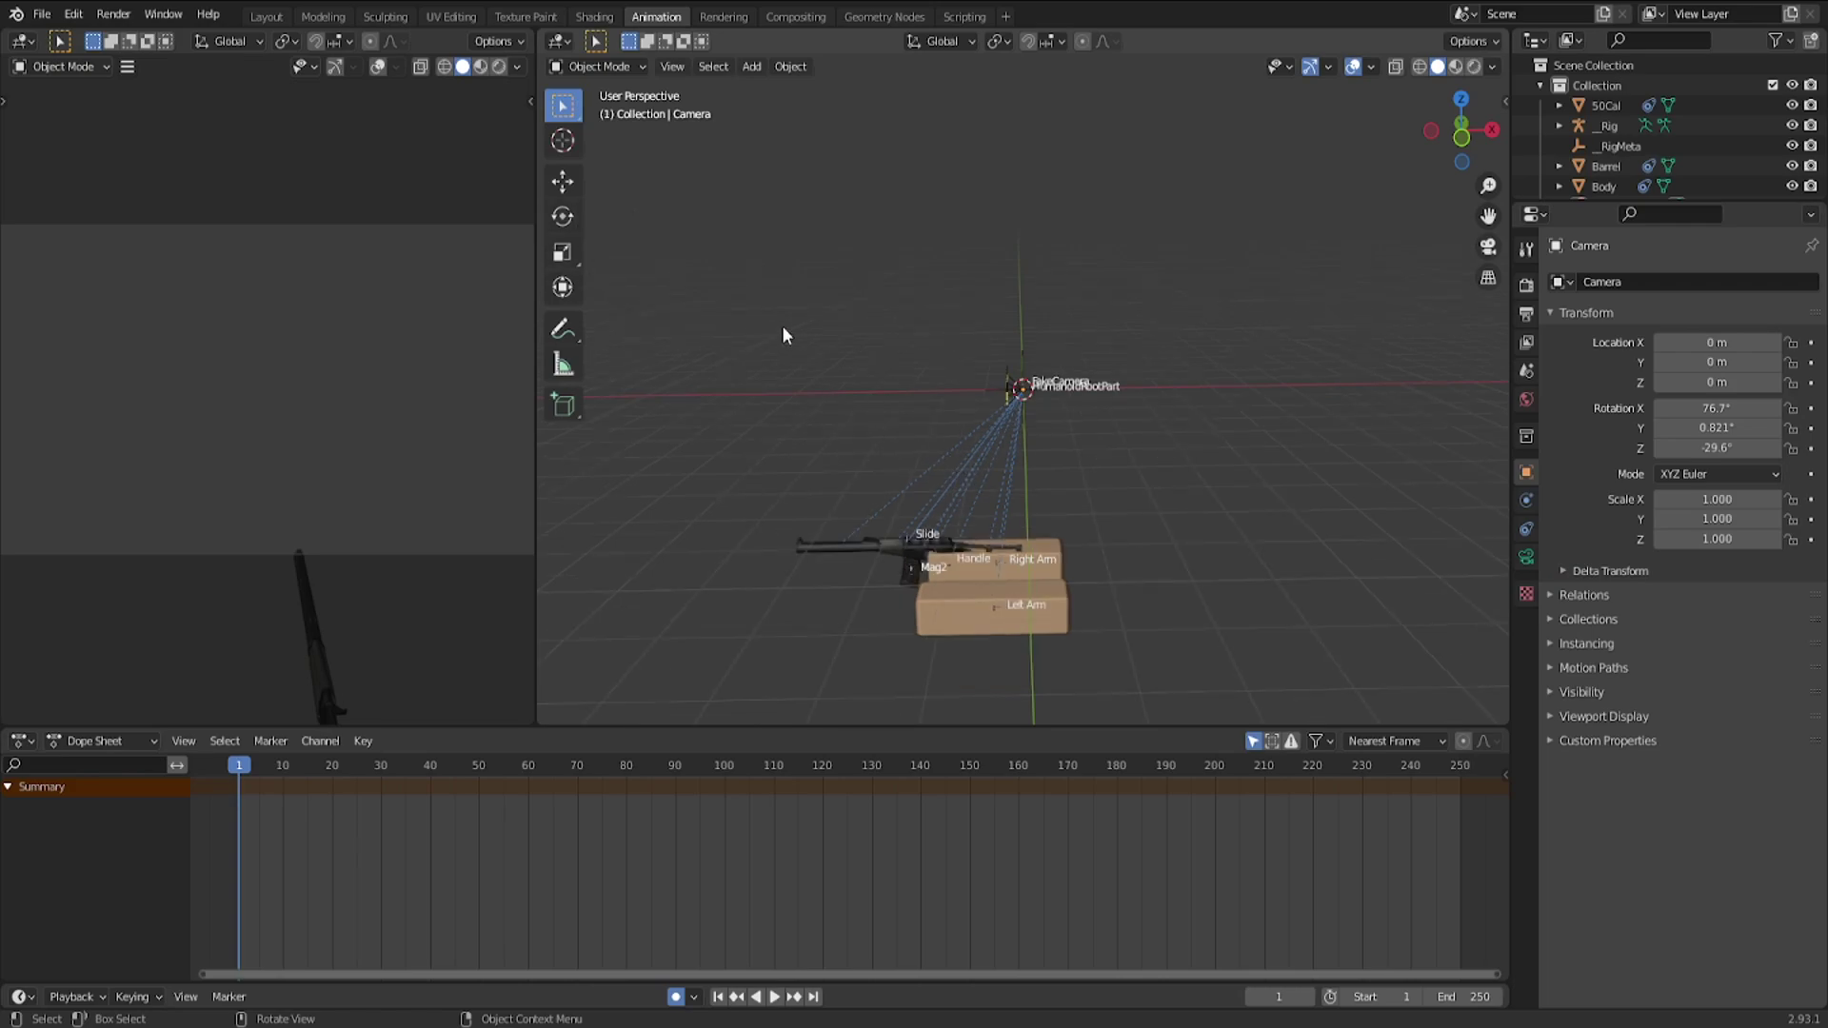
{"action": "left_click_drag", "start_coordinate": [781, 325], "coordinate": [1248, 674]}
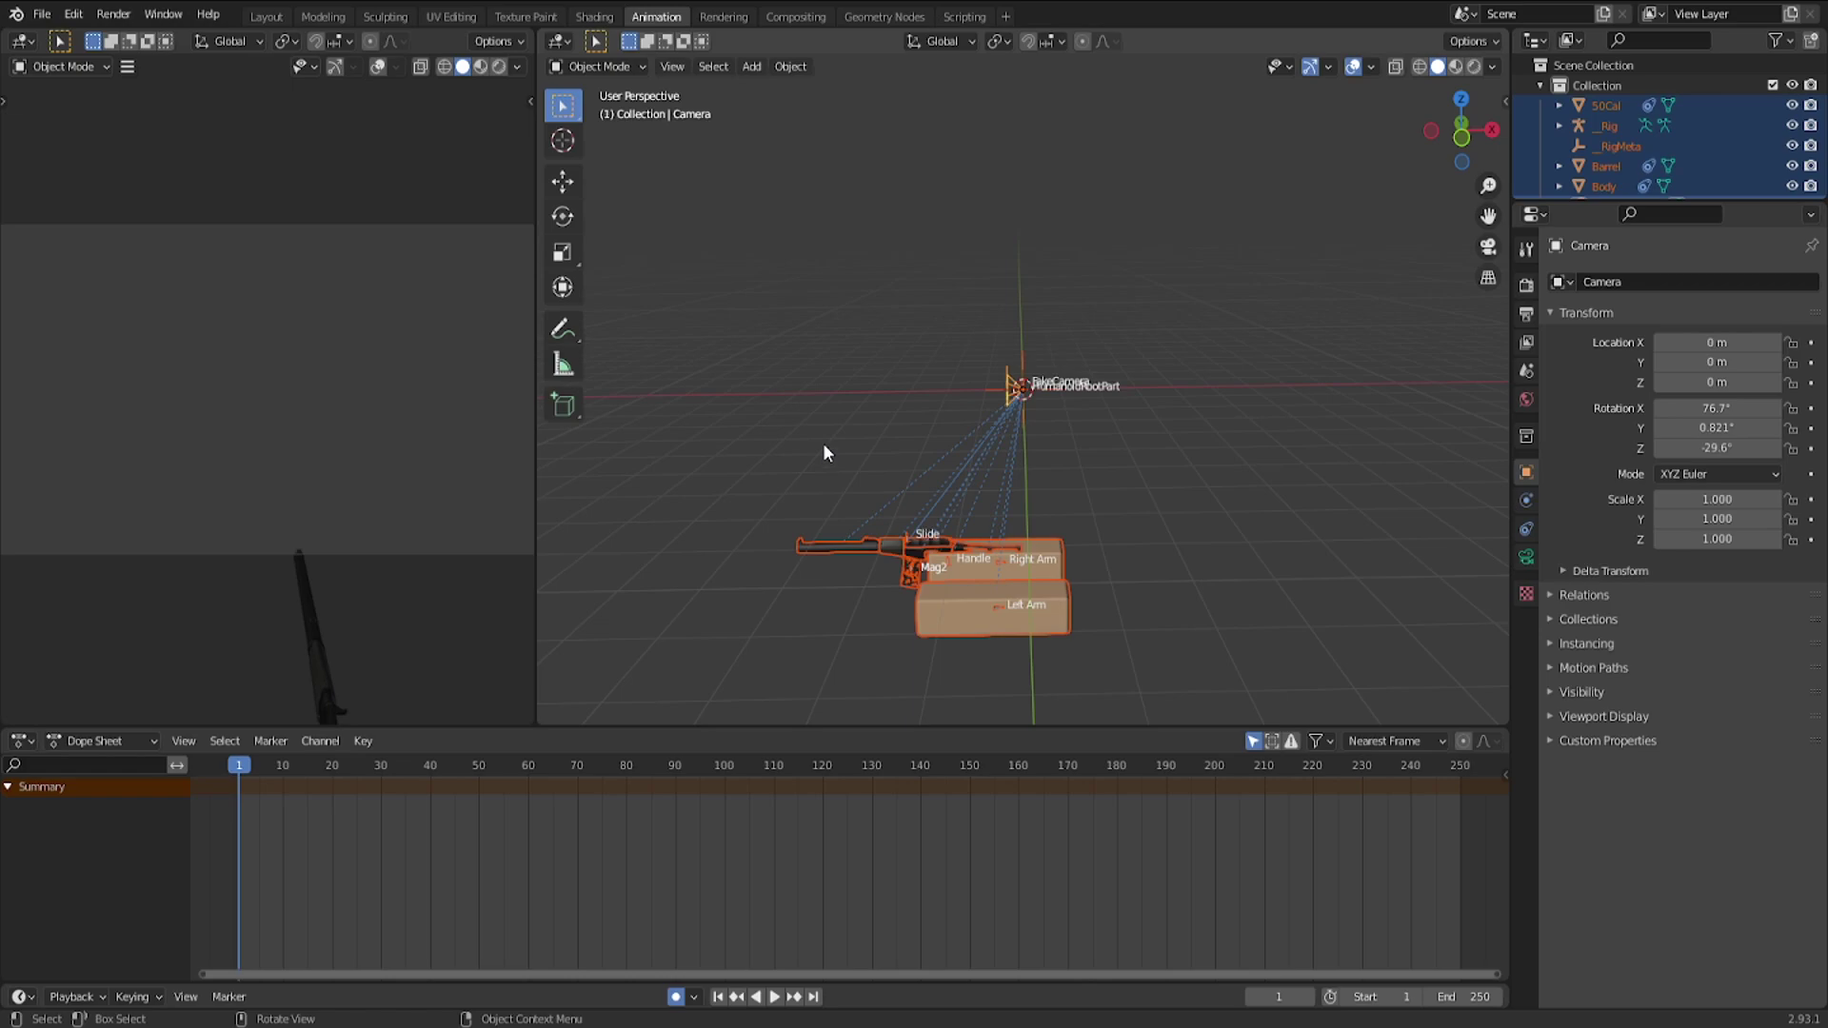
{"action": "left_click", "coordinate": [905, 537]}
{"action": "left_click", "coordinate": [910, 537]}
{"action": "left_click", "coordinate": [590, 67]}
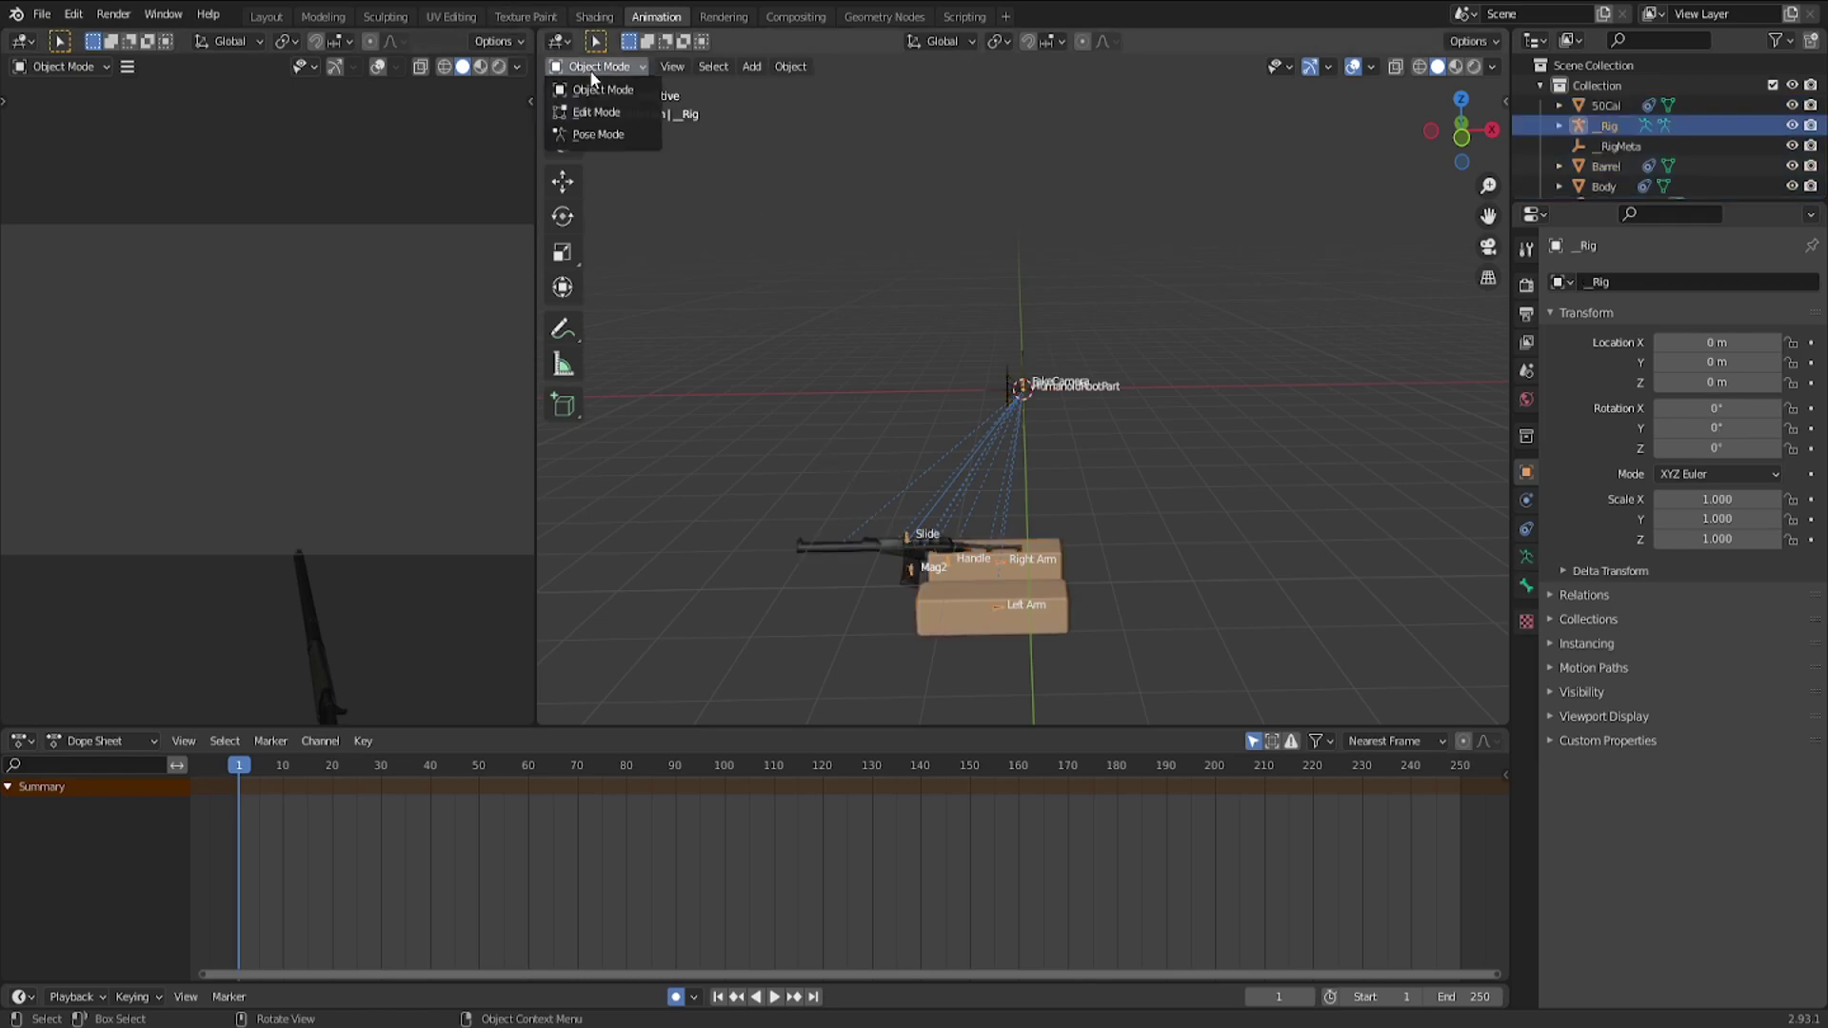
{"action": "left_click", "coordinate": [600, 135]}
{"action": "left_click_drag", "start_coordinate": [754, 277], "coordinate": [1230, 666]}
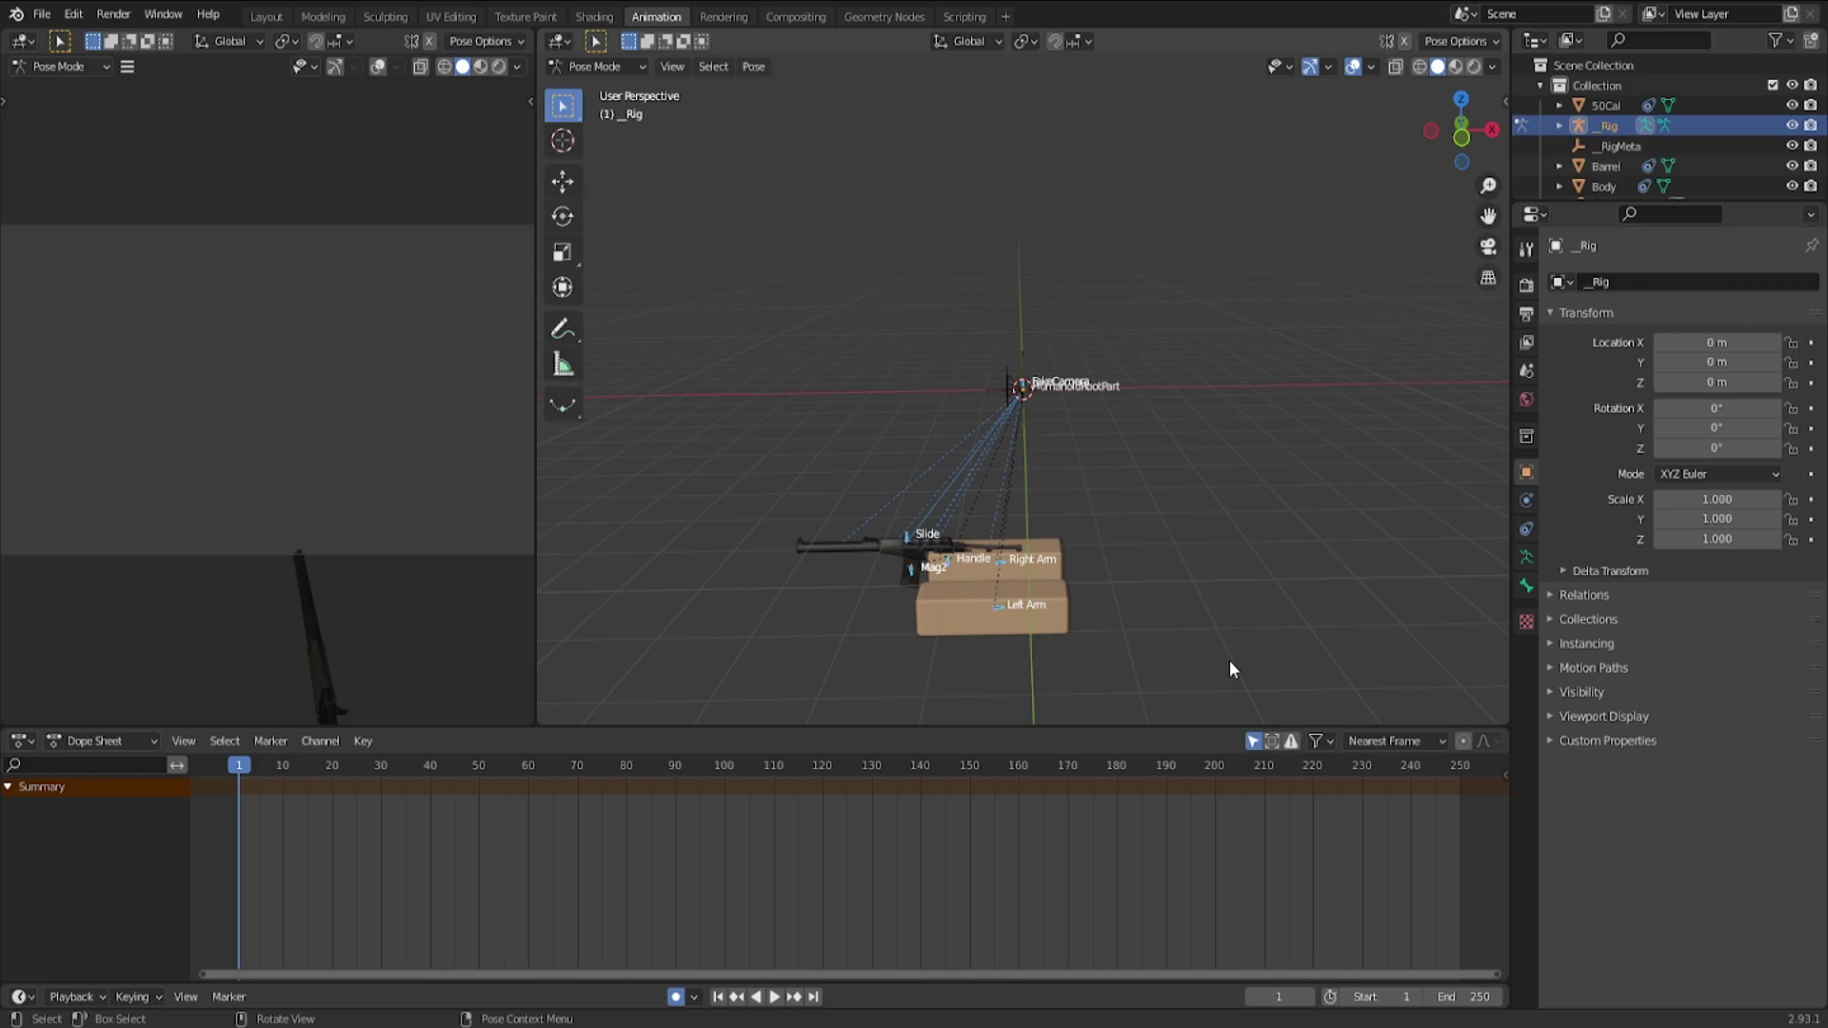
{"action": "key", "text": "i"}
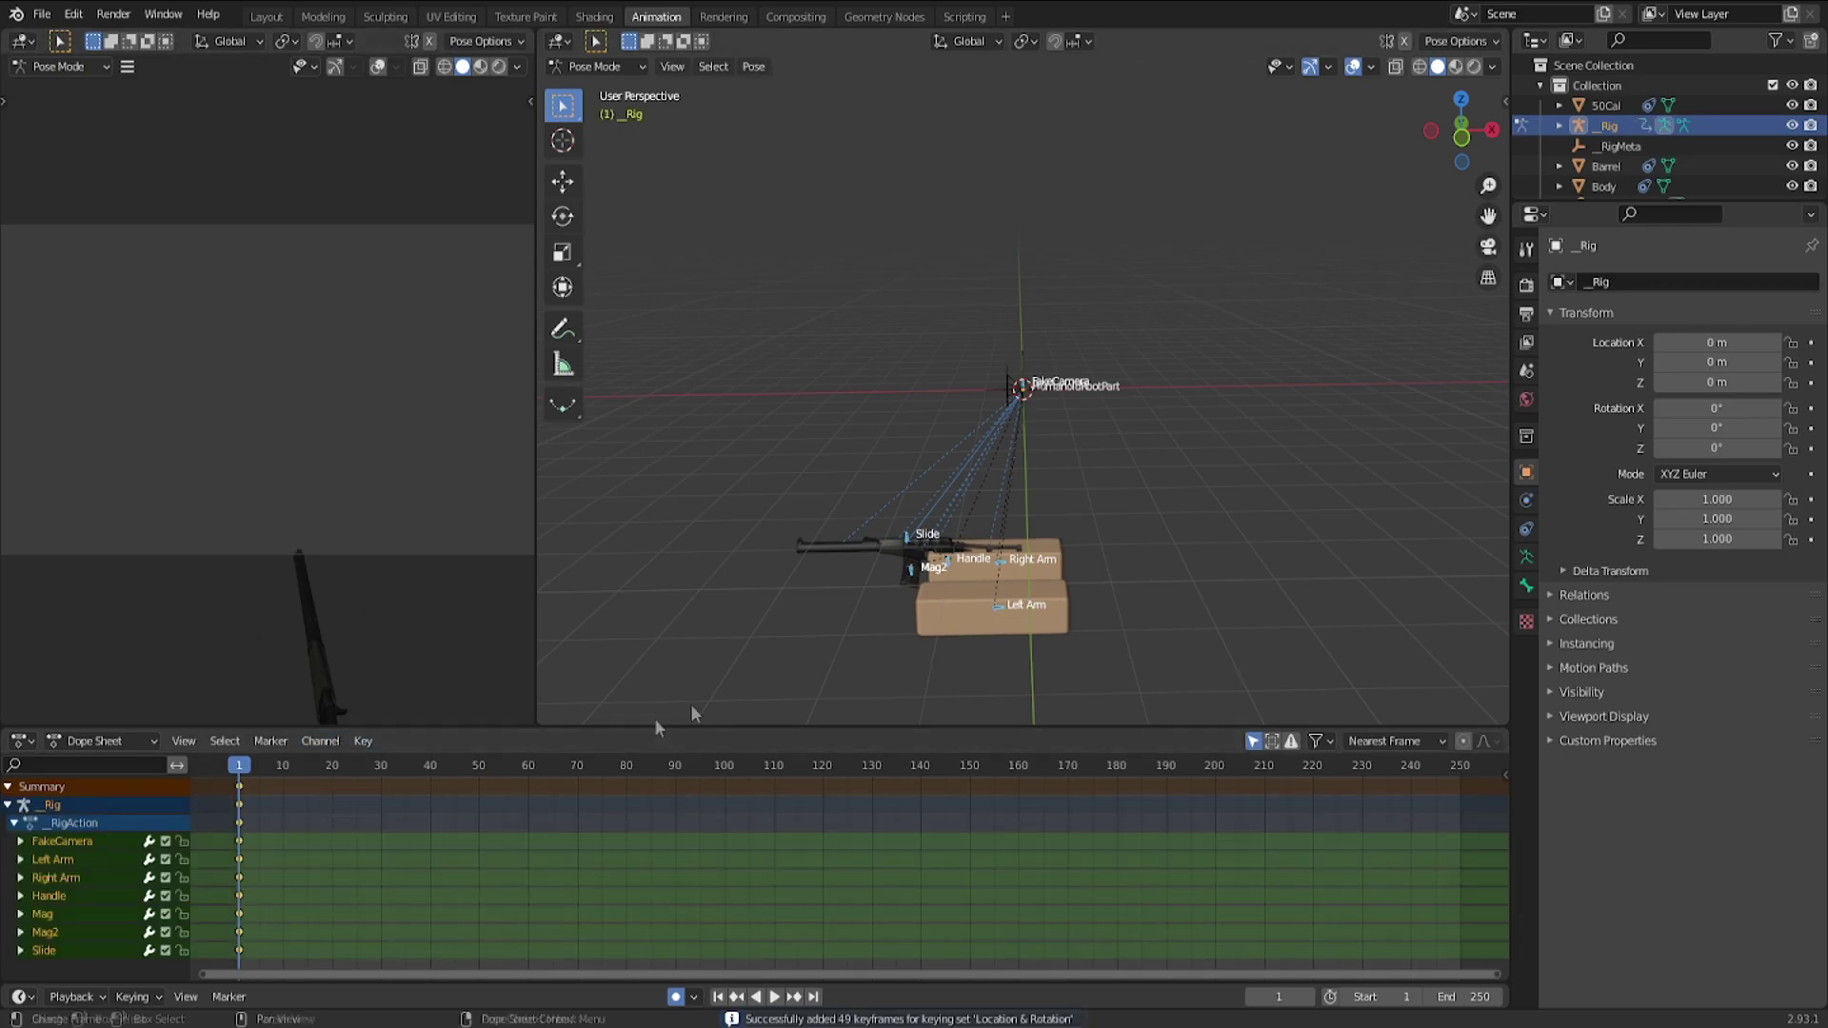
Raise the Handle, Right Arm and Left Arm bones together toward the camera's height
{"action": "middle_click_drag", "start_coordinate": [948, 578], "coordinate": [1077, 385]}
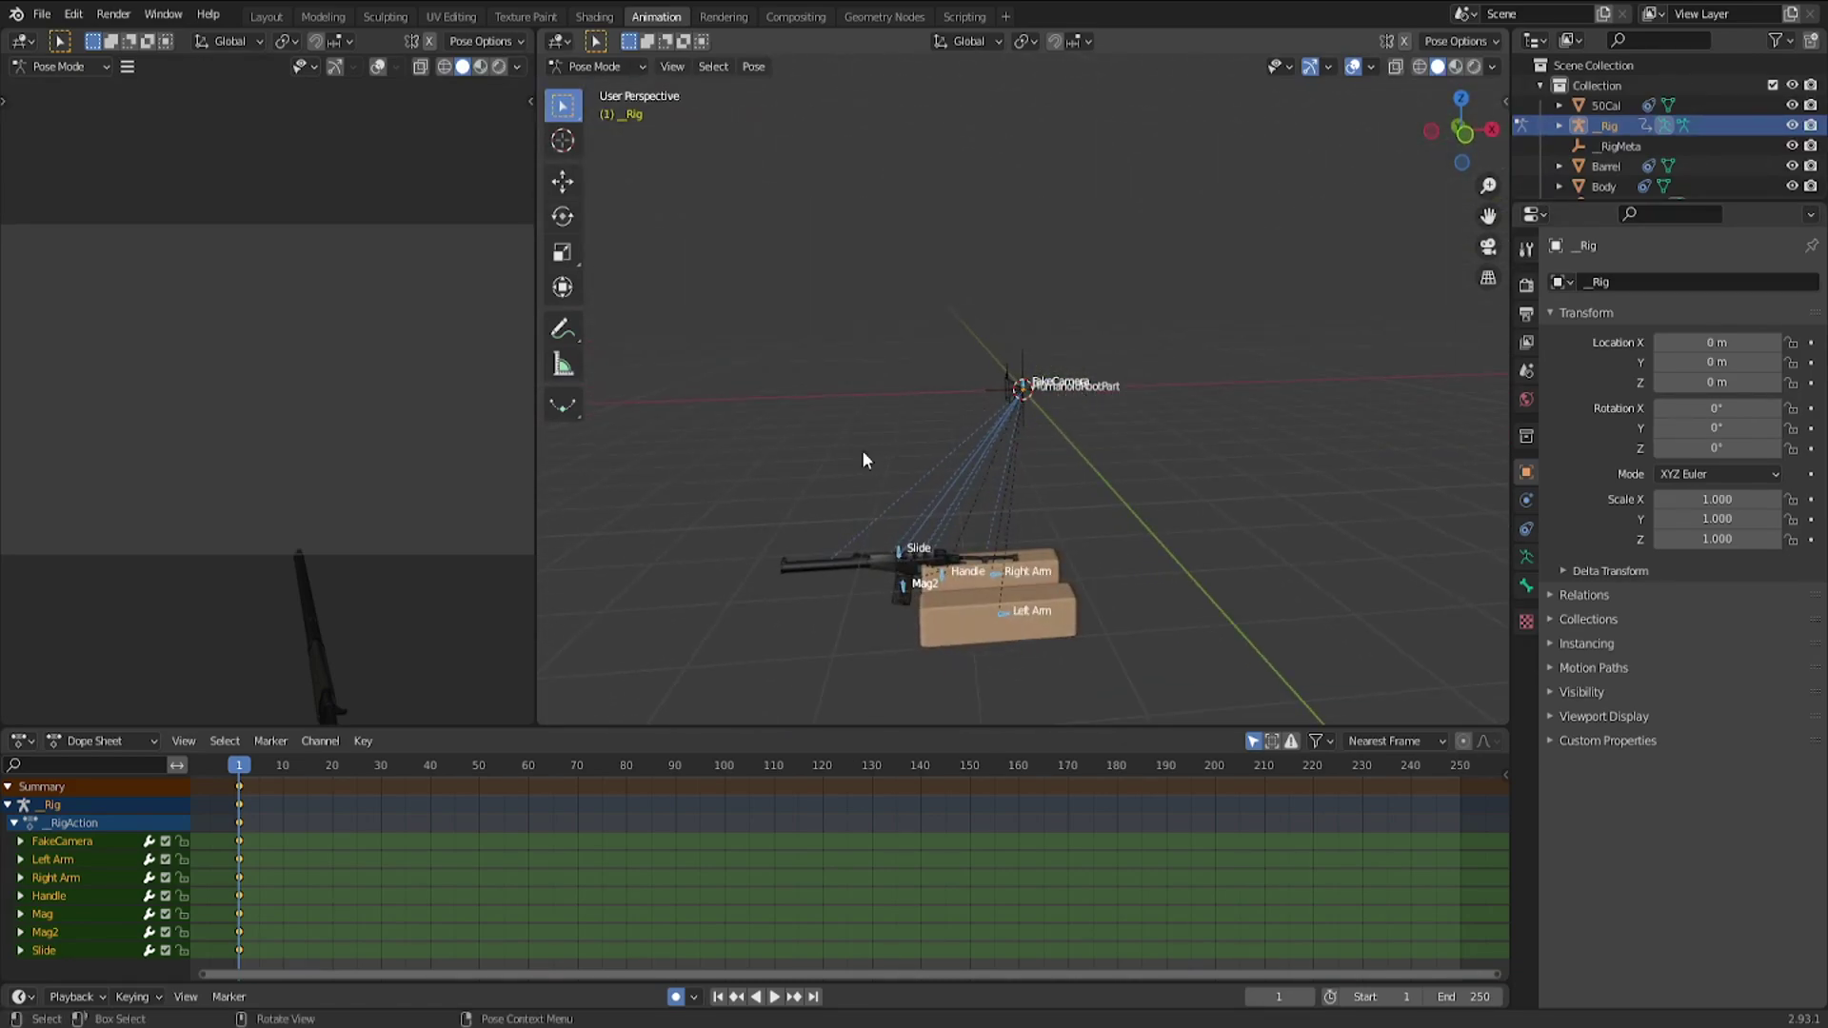
{"action": "middle_click_drag", "start_coordinate": [860, 450], "coordinate": [956, 436]}
{"action": "left_click", "coordinate": [941, 582]}
{"action": "left_click", "coordinate": [995, 582], "text": "shift"}
{"action": "left_click", "coordinate": [1008, 610], "text": "shift"}
{"action": "left_click", "coordinate": [566, 185]}
{"action": "left_click_drag", "start_coordinate": [972, 517], "coordinate": [991, 369]}
{"action": "left_click", "coordinate": [990, 374]}
Adjust the positions of the arm and Handle bones and check the gun's framing through the camera
{"action": "scroll", "coordinate": [981, 420], "scroll_direction": "up", "scroll_amount": 5}
{"action": "left_click", "coordinate": [929, 527]}
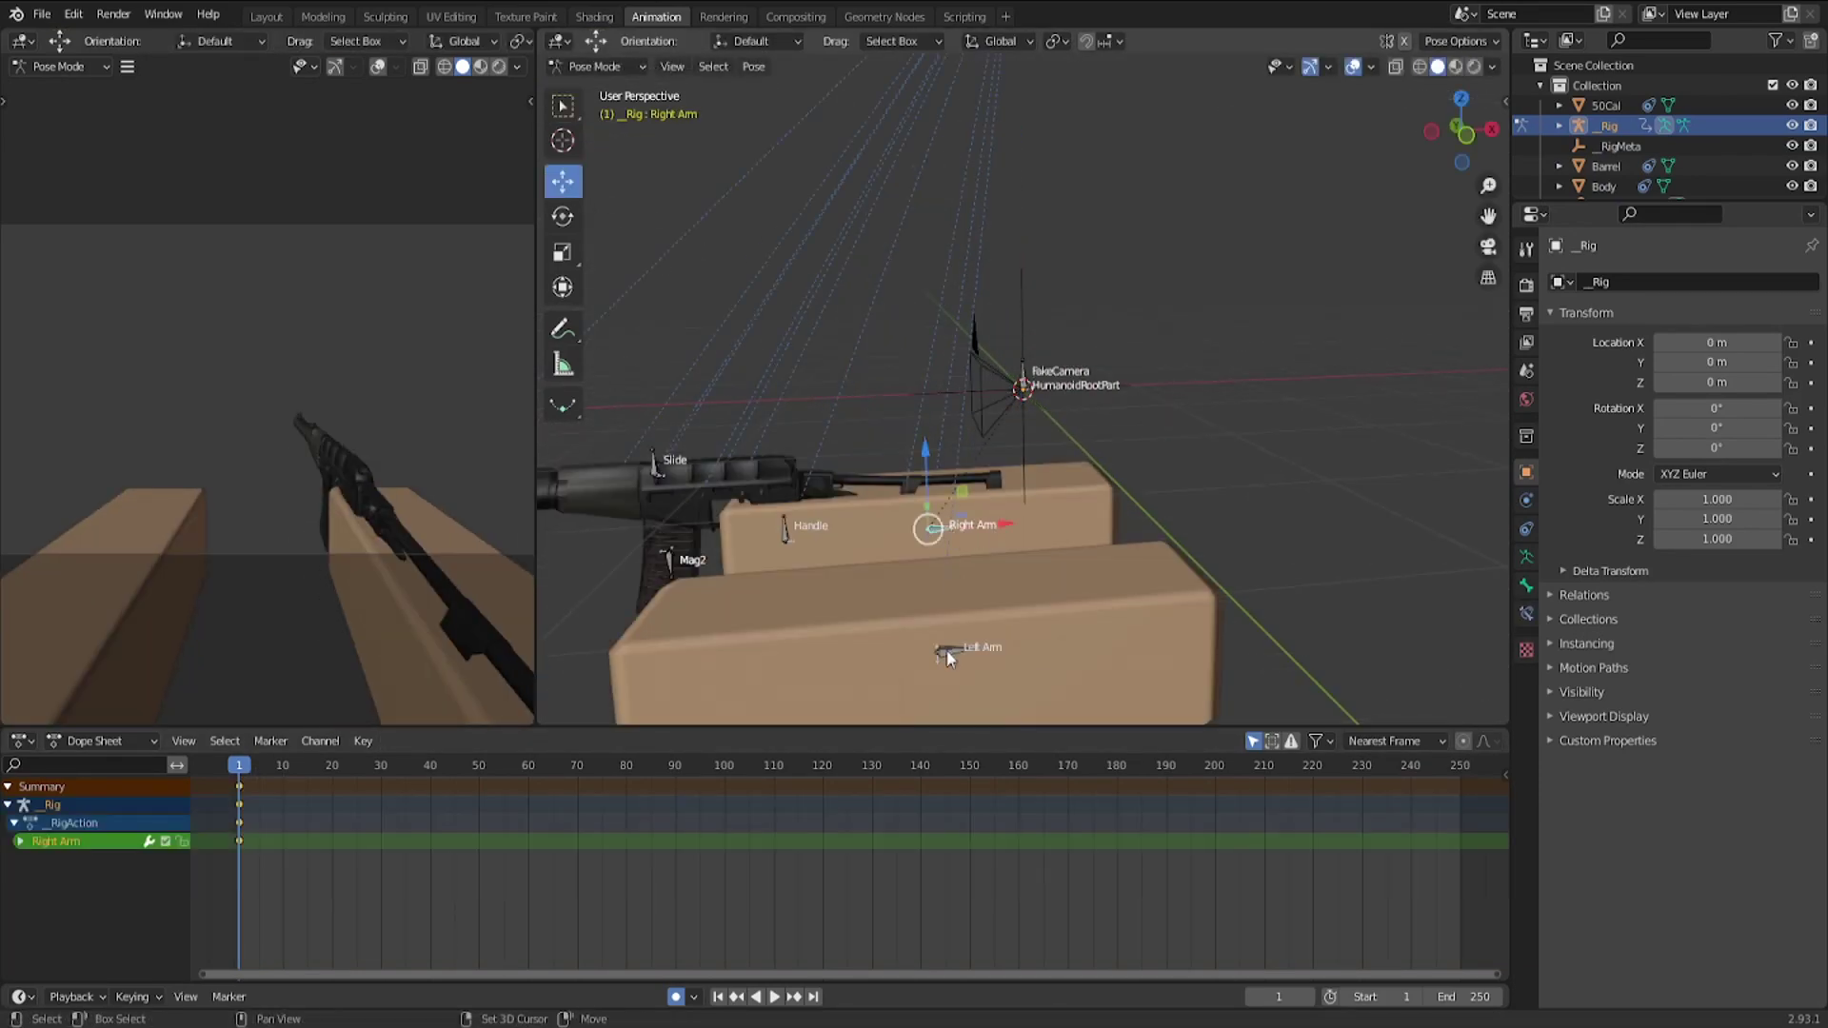
{"action": "left_click", "coordinate": [948, 653], "text": "shift"}
{"action": "mouse_move", "coordinate": [1016, 574]}
{"action": "left_mouse_down"}
{"action": "mouse_move", "coordinate": [1059, 564]}
{"action": "mouse_move", "coordinate": [1033, 554]}
{"action": "left_mouse_up"}
{"action": "key", "text": "ctrl+z"}
{"action": "left_click", "coordinate": [785, 527], "text": "shift"}
{"action": "left_click", "coordinate": [1486, 251]}
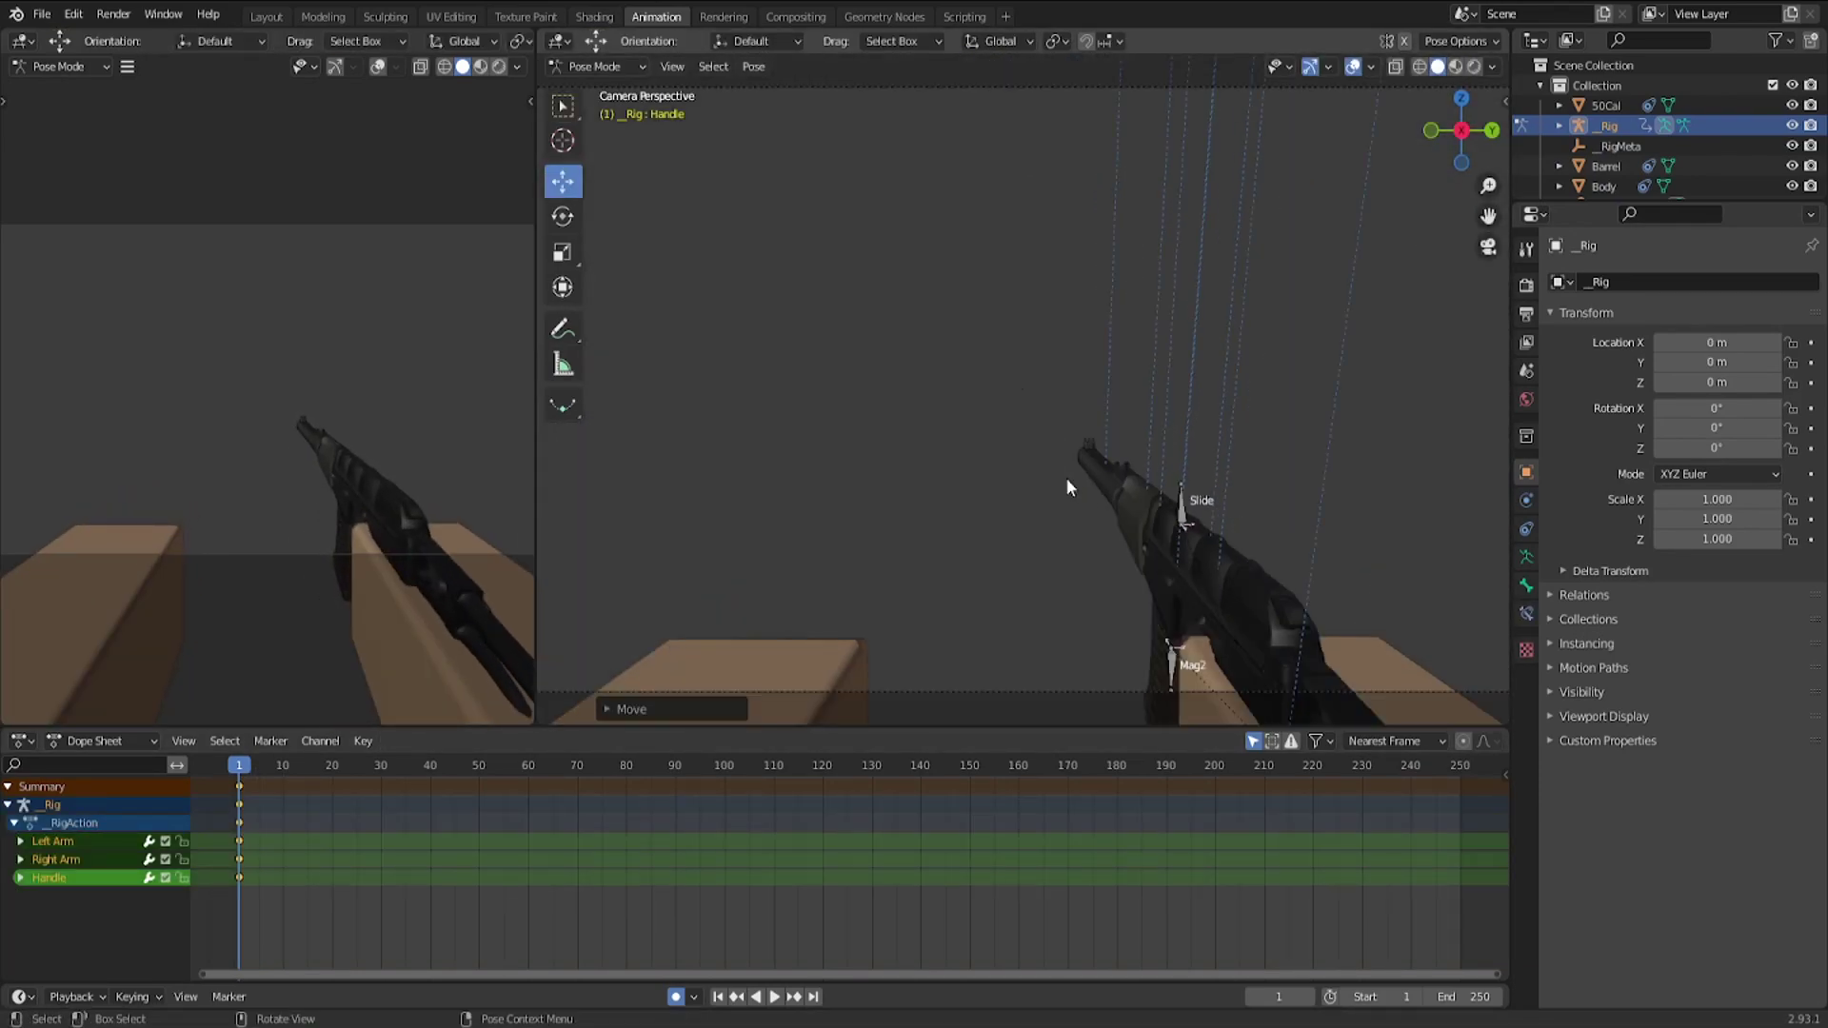
{"action": "left_click", "coordinate": [1488, 247]}
Rotate and move the Left Arm bone so the left arm angles toward the gun
{"action": "left_click", "coordinate": [1092, 527]}
{"action": "left_click", "coordinate": [1092, 529]}
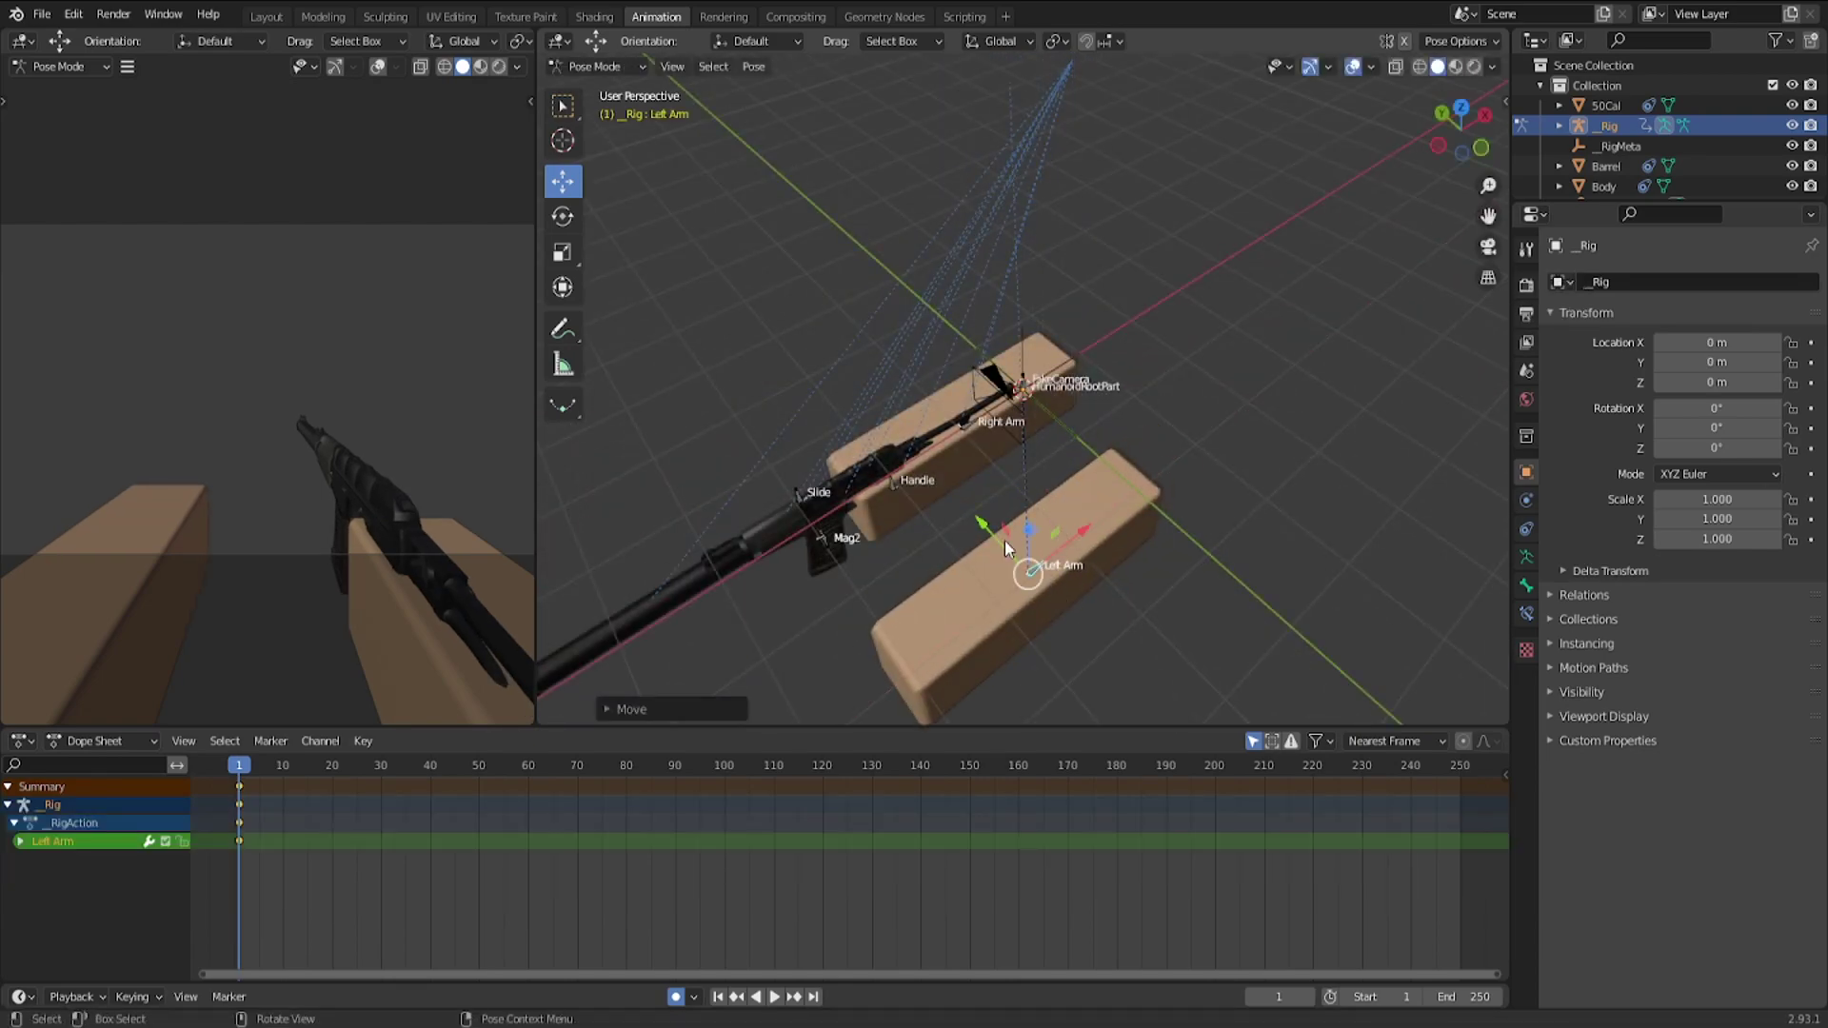
{"action": "key", "text": "r"}
{"action": "left_click", "coordinate": [1059, 496]}
{"action": "left_click_drag", "start_coordinate": [1057, 494], "coordinate": [914, 505]}
{"action": "left_click", "coordinate": [572, 225]}
{"action": "left_click_drag", "start_coordinate": [937, 619], "coordinate": [921, 610]}
{"action": "left_click", "coordinate": [564, 182]}
{"action": "left_click_drag", "start_coordinate": [1007, 502], "coordinate": [981, 522]}
Fine-tune the Left Arm bone's position and tilt beside the gun and check it through the camera
{"action": "middle_click_drag", "start_coordinate": [981, 533], "coordinate": [962, 429]}
{"action": "left_click_drag", "start_coordinate": [827, 528], "coordinate": [878, 536]}
{"action": "middle_click_drag", "start_coordinate": [881, 543], "coordinate": [566, 224]}
{"action": "left_click", "coordinate": [564, 219]}
{"action": "left_click_drag", "start_coordinate": [800, 522], "coordinate": [802, 567]}
{"action": "left_click", "coordinate": [1489, 248]}
{"action": "left_click", "coordinate": [1489, 248]}
{"action": "scroll", "coordinate": [1000, 524], "scroll_direction": "up", "scroll_amount": 2}
Move the Right Arm bone against the gun's grip and check its placement through the camera
{"action": "middle_click_drag", "start_coordinate": [990, 528], "coordinate": [1077, 530]}
{"action": "left_click", "coordinate": [992, 566]}
{"action": "left_click", "coordinate": [564, 182]}
{"action": "middle_click_drag", "start_coordinate": [1209, 352], "coordinate": [1068, 470]}
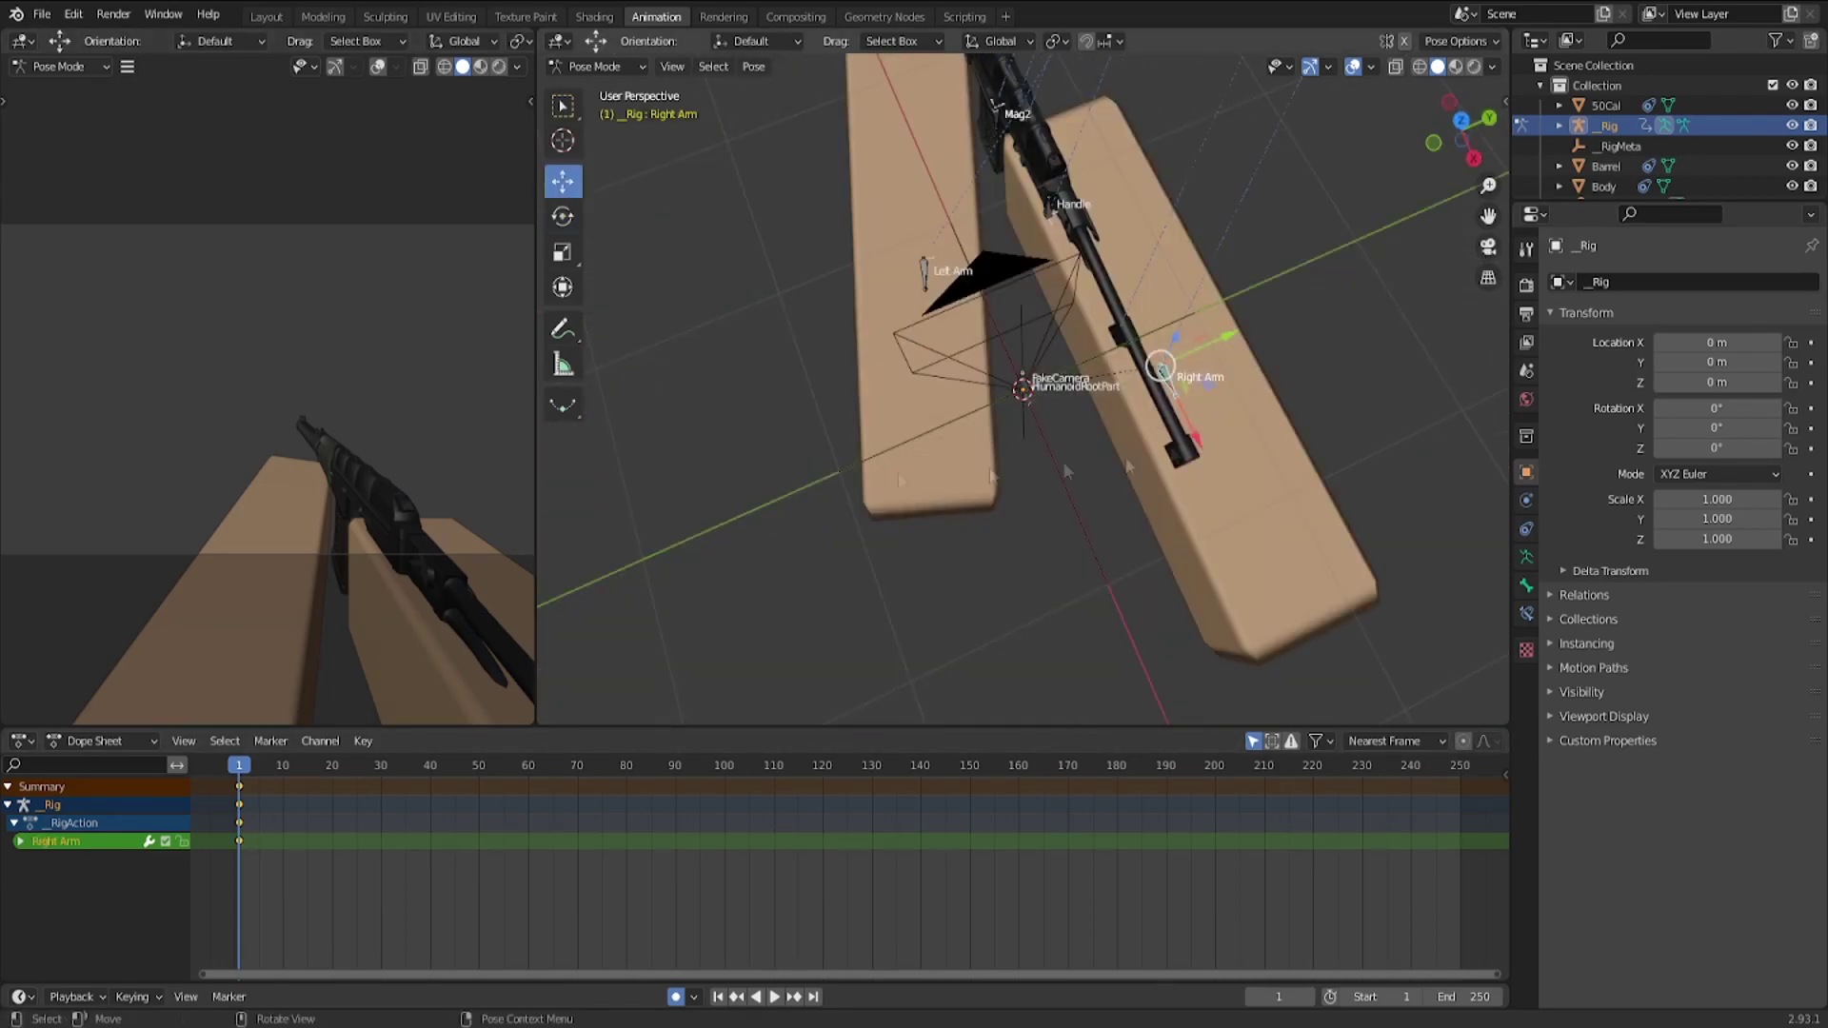
{"action": "left_click_drag", "start_coordinate": [1223, 336], "coordinate": [1238, 329]}
{"action": "middle_click_drag", "start_coordinate": [1076, 448], "coordinate": [1214, 329]}
{"action": "left_click_drag", "start_coordinate": [1062, 560], "coordinate": [986, 509]}
{"action": "left_click_drag", "start_coordinate": [1060, 559], "coordinate": [1064, 555]}
{"action": "left_click", "coordinate": [1488, 247]}
{"action": "left_click", "coordinate": [1489, 247]}
{"action": "left_click_drag", "start_coordinate": [981, 508], "coordinate": [980, 511]}
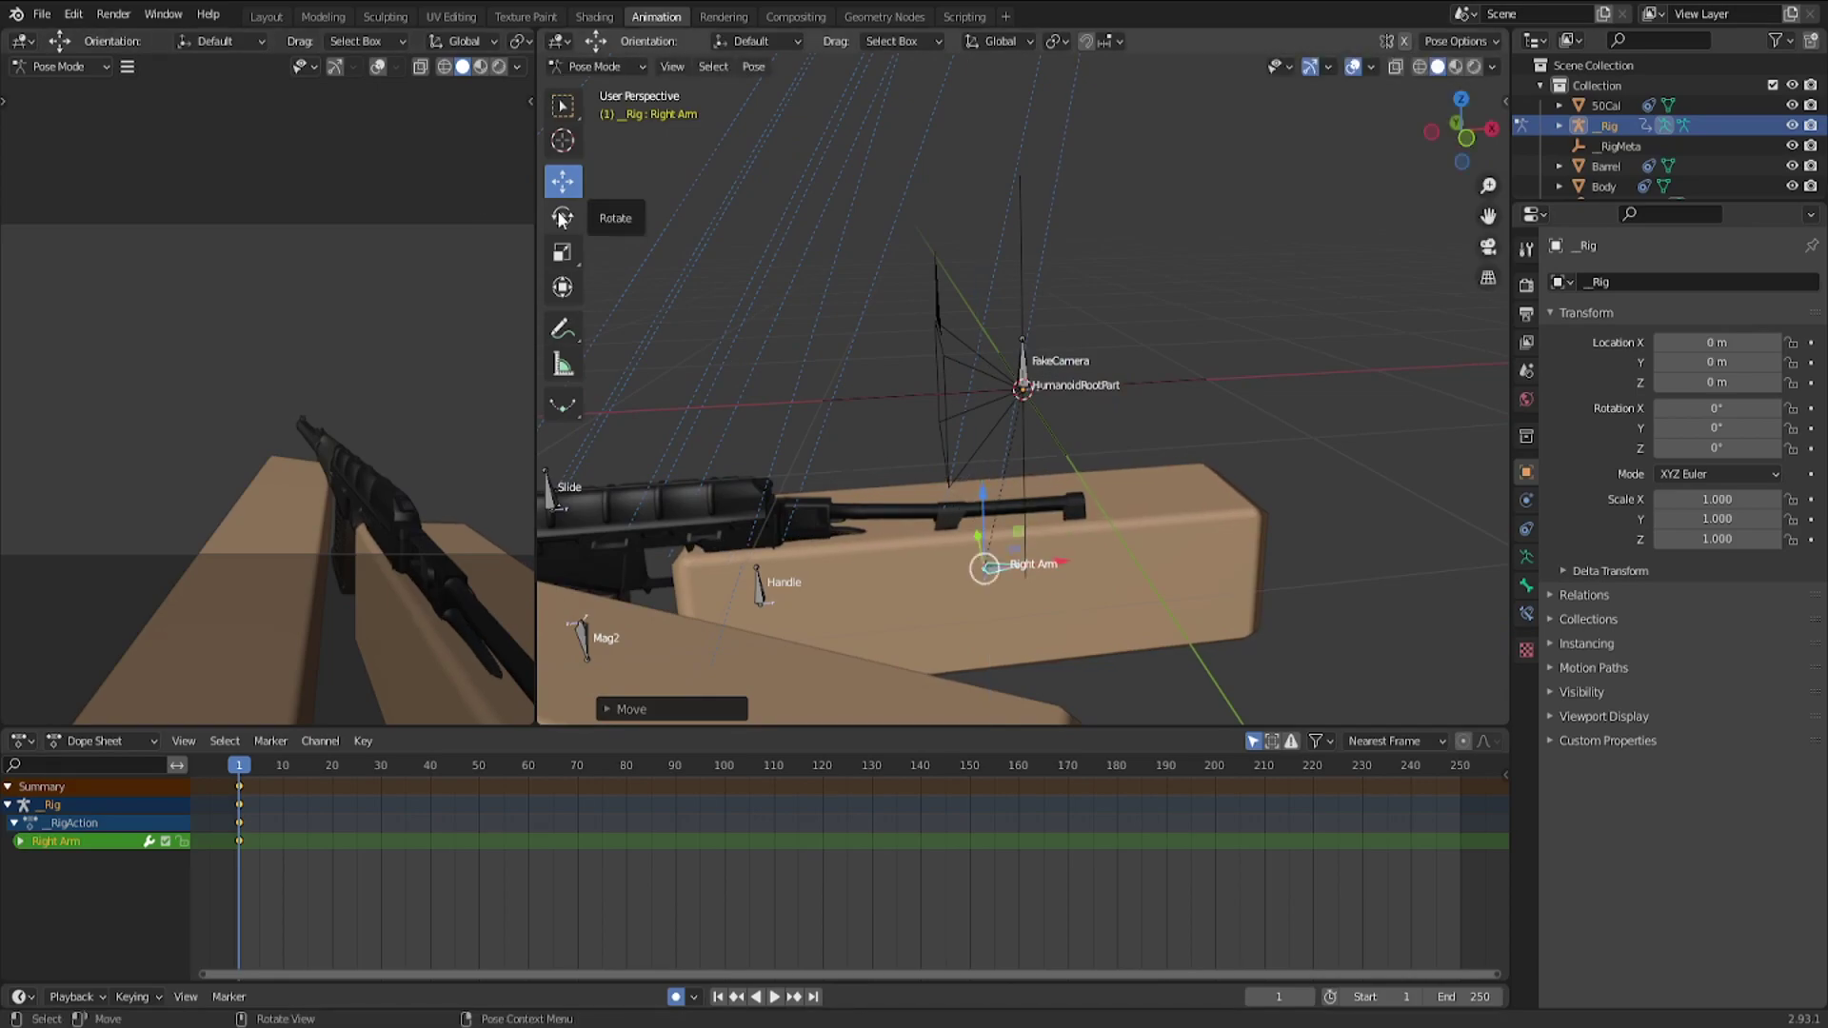
{"action": "left_click", "coordinate": [1488, 247]}
{"action": "left_click", "coordinate": [1489, 247]}
Shift the Right Arm, Left Arm and Handle bones together slightly sideways
{"action": "middle_click_drag", "start_coordinate": [1088, 476], "coordinate": [926, 515]}
{"action": "left_click", "coordinate": [918, 512], "text": "shift"}
{"action": "left_click", "coordinate": [1030, 438], "text": "shift"}
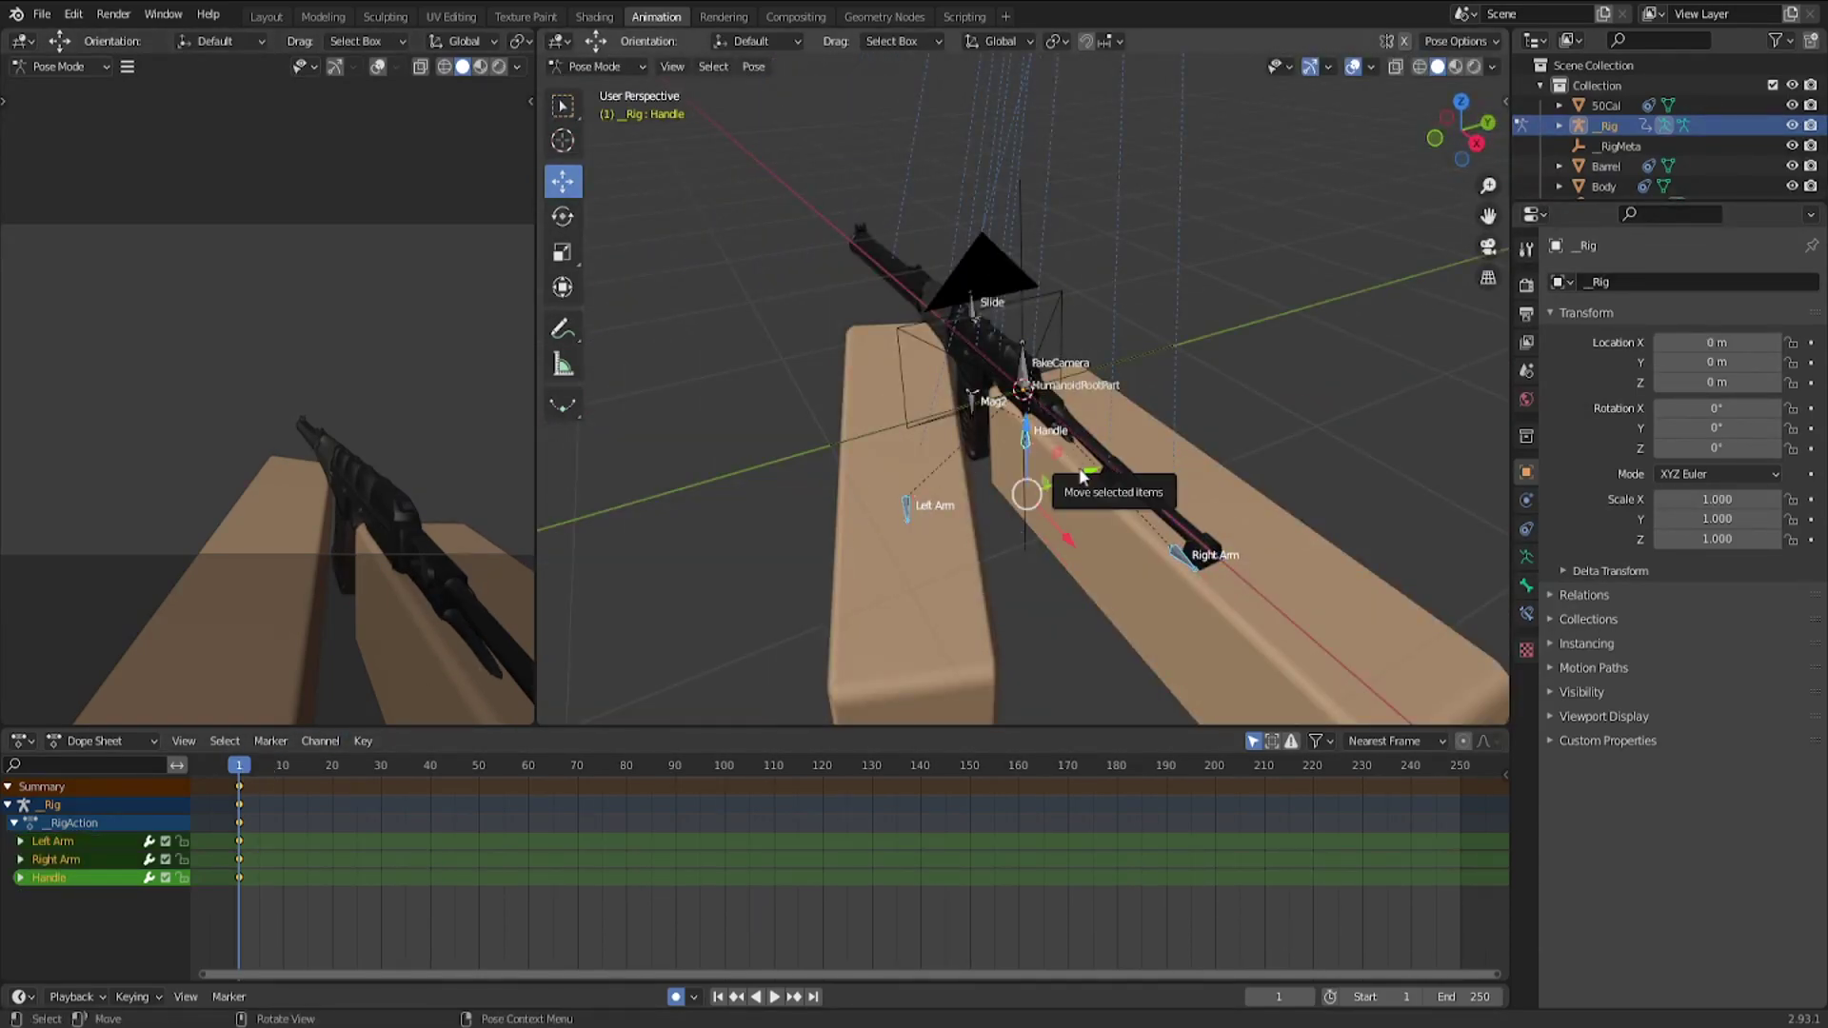
{"action": "left_click_drag", "start_coordinate": [1082, 473], "coordinate": [1074, 478]}
Nudge and rotate the Left Arm bone to bring the left hand closer under the gun
{"action": "left_click", "coordinate": [903, 511]}
{"action": "left_click_drag", "start_coordinate": [923, 532], "coordinate": [917, 527]}
{"action": "left_click", "coordinate": [563, 217]}
{"action": "left_click_drag", "start_coordinate": [866, 445], "coordinate": [865, 450]}
{"action": "left_click_drag", "start_coordinate": [901, 446], "coordinate": [904, 455]}
{"action": "left_click", "coordinate": [562, 181]}
{"action": "left_click_drag", "start_coordinate": [895, 433], "coordinate": [896, 458]}
Rotate the Left Arm bone further toward the gun, offset it slightly, and check the pose through the camera
{"action": "middle_click_drag", "start_coordinate": [881, 462], "coordinate": [938, 422]}
{"action": "left_click", "coordinate": [563, 218]}
{"action": "left_click_drag", "start_coordinate": [727, 678], "coordinate": [731, 669]}
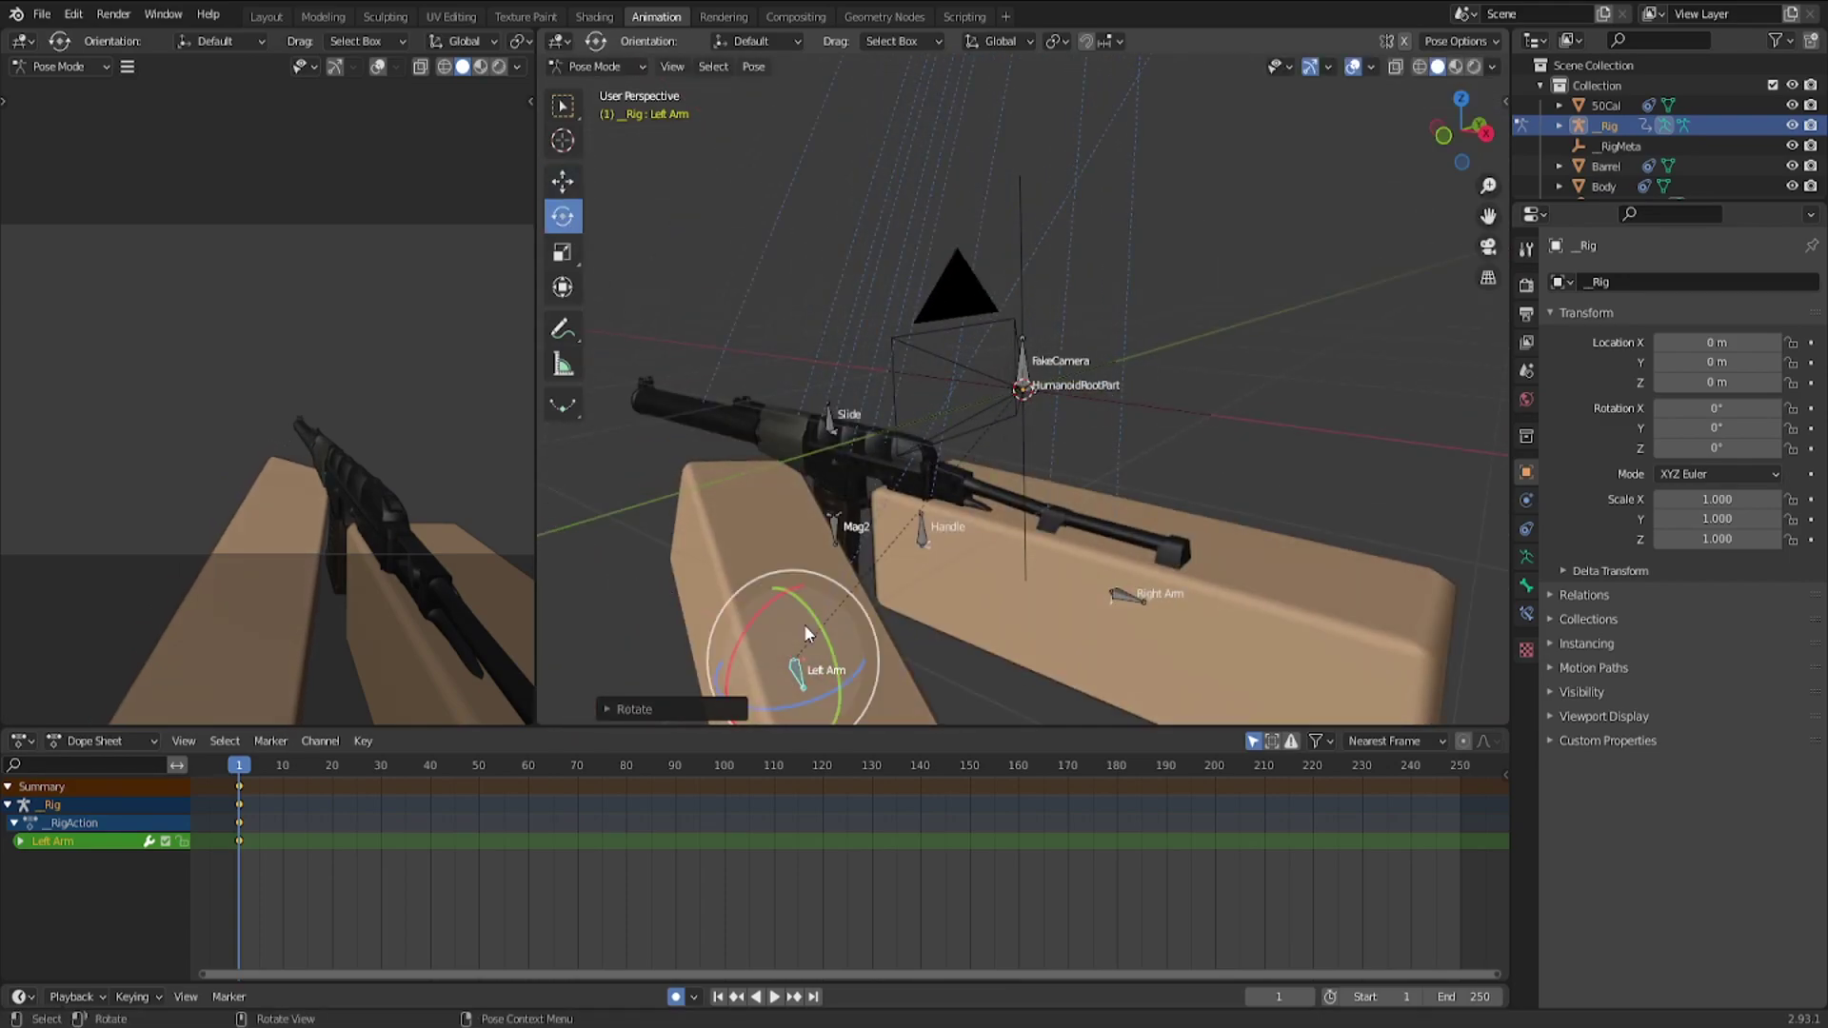
{"action": "left_click_drag", "start_coordinate": [815, 617], "coordinate": [850, 624]}
{"action": "left_click", "coordinate": [564, 180]}
{"action": "left_click", "coordinate": [1488, 249]}
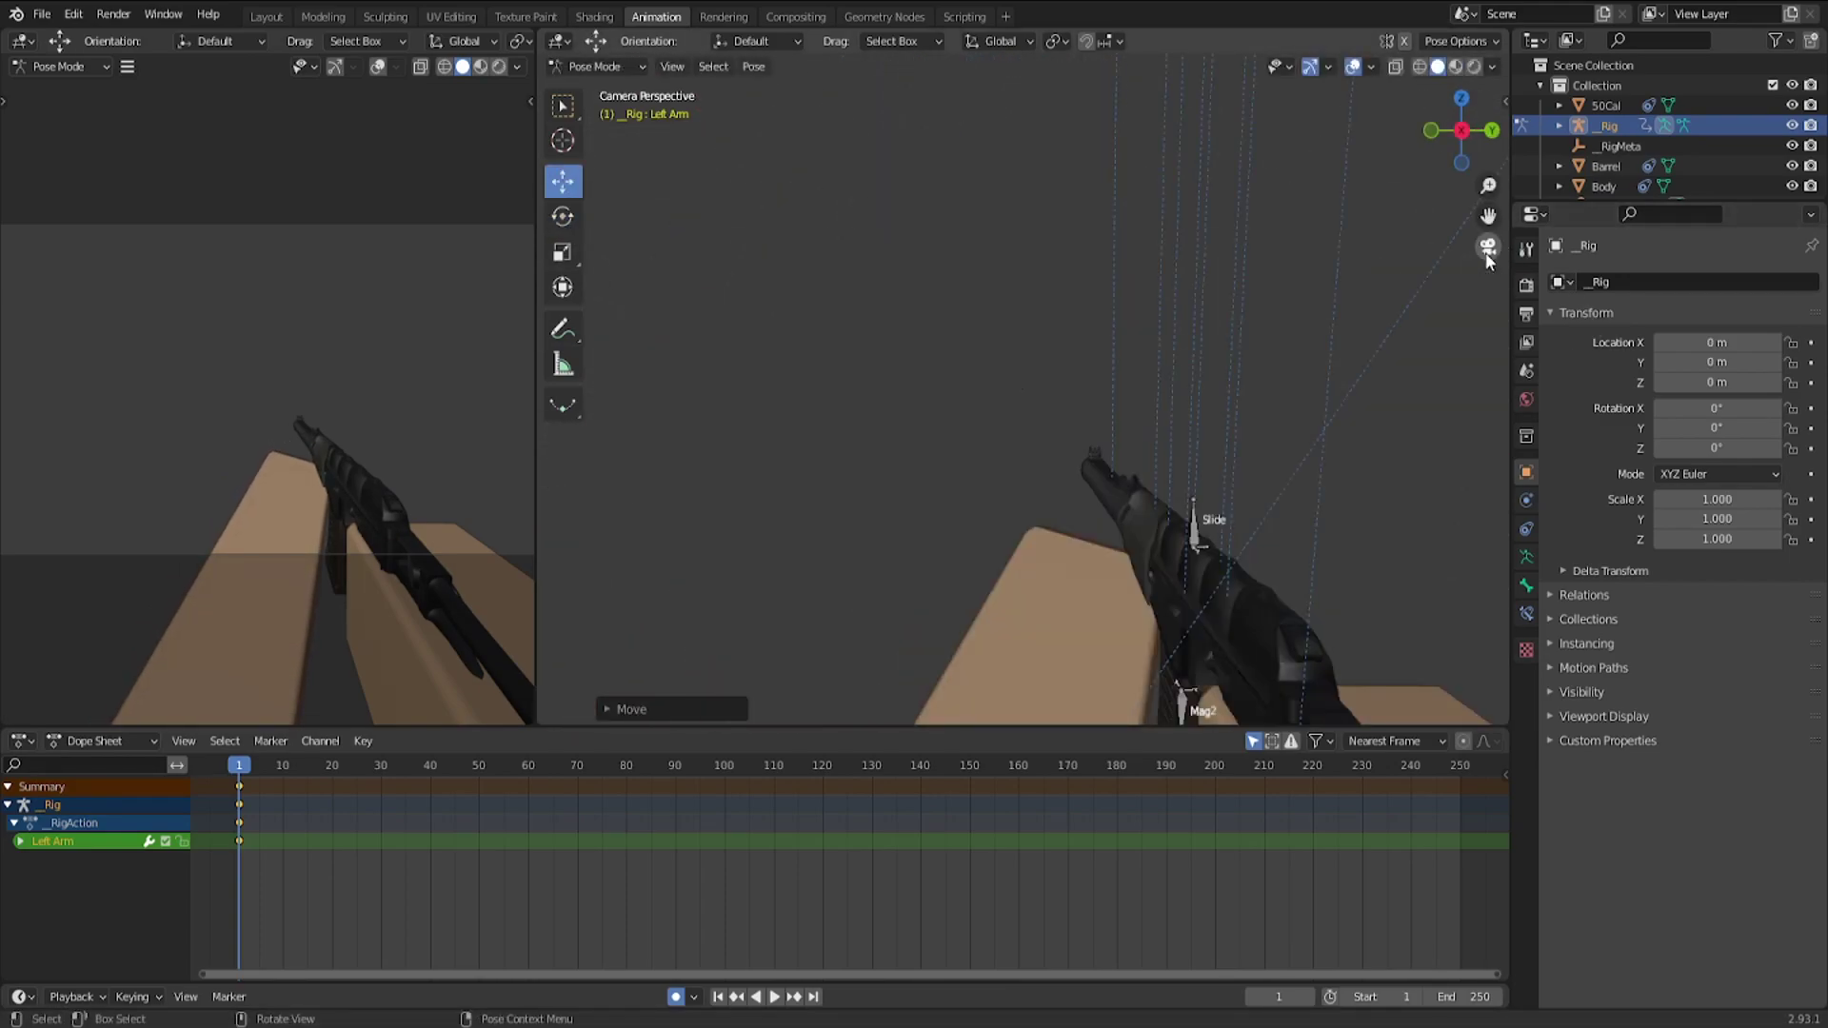
{"action": "left_click", "coordinate": [1488, 250]}
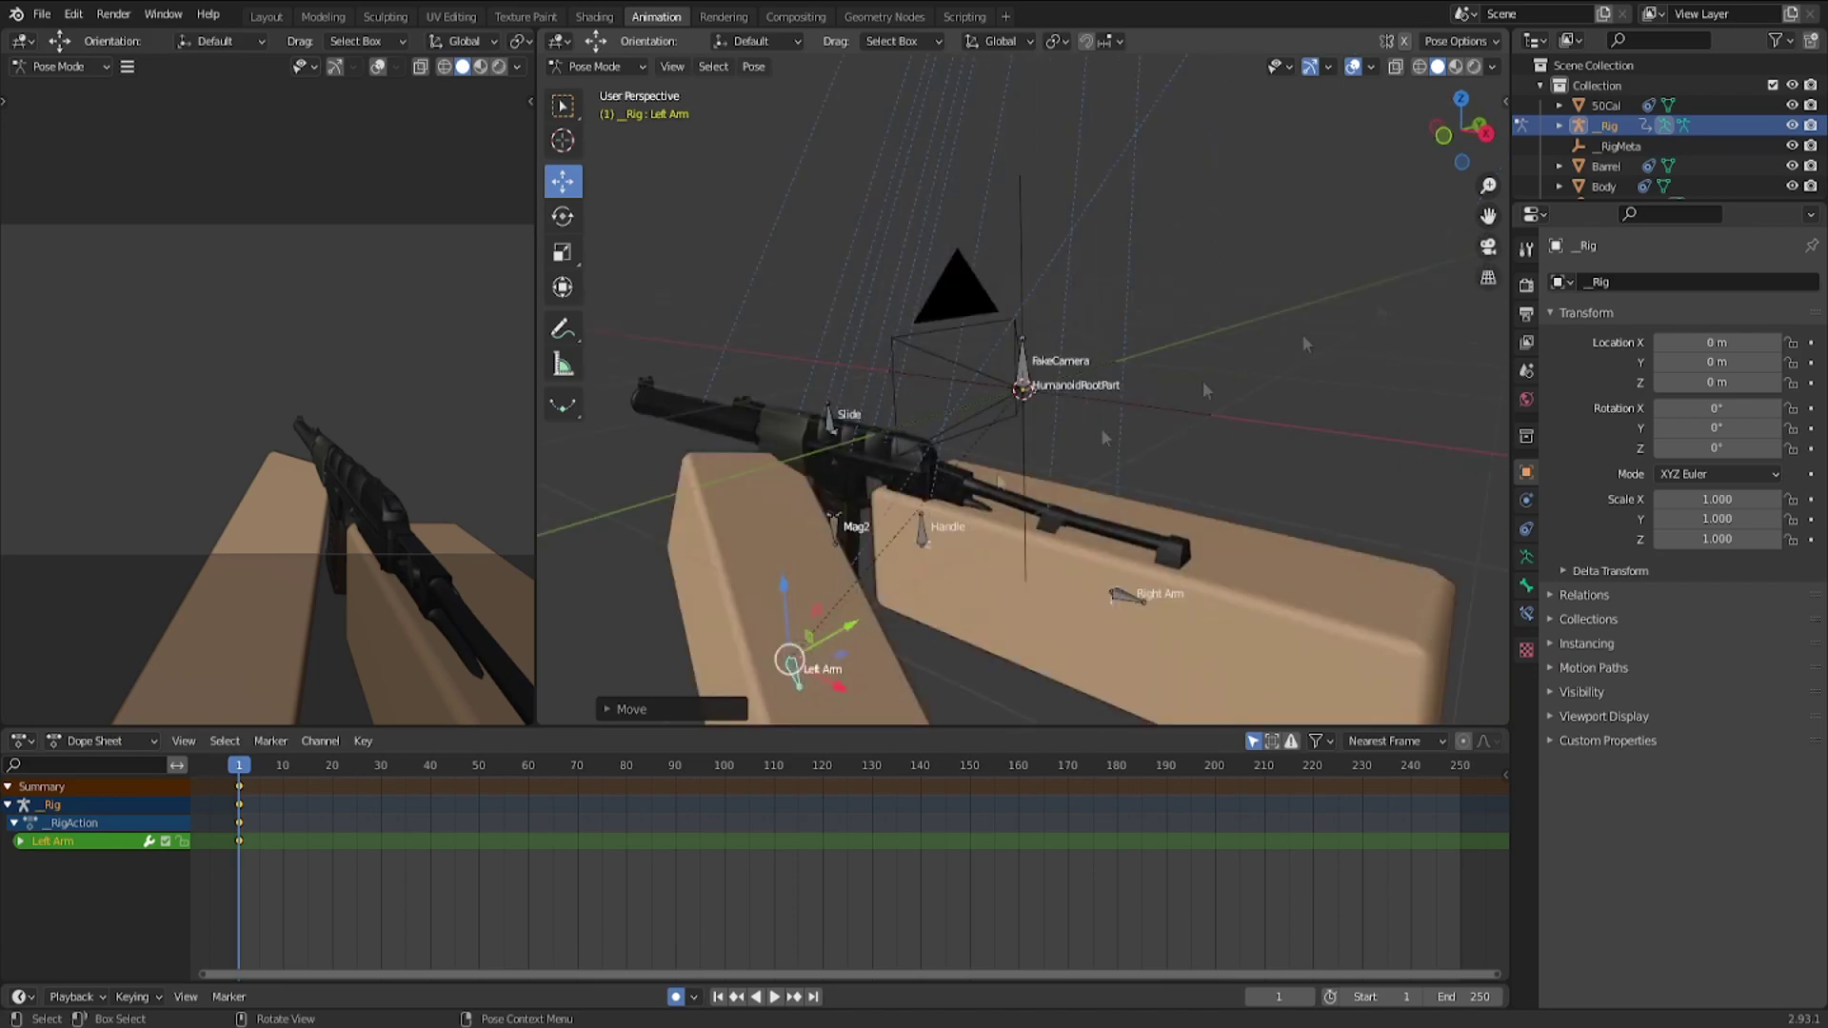
Try placing a Mag keyframe at frame 20 and moving the Mag bone away from the gun at frame 1
{"action": "left_click", "coordinate": [835, 522]}
{"action": "key", "text": "g"}
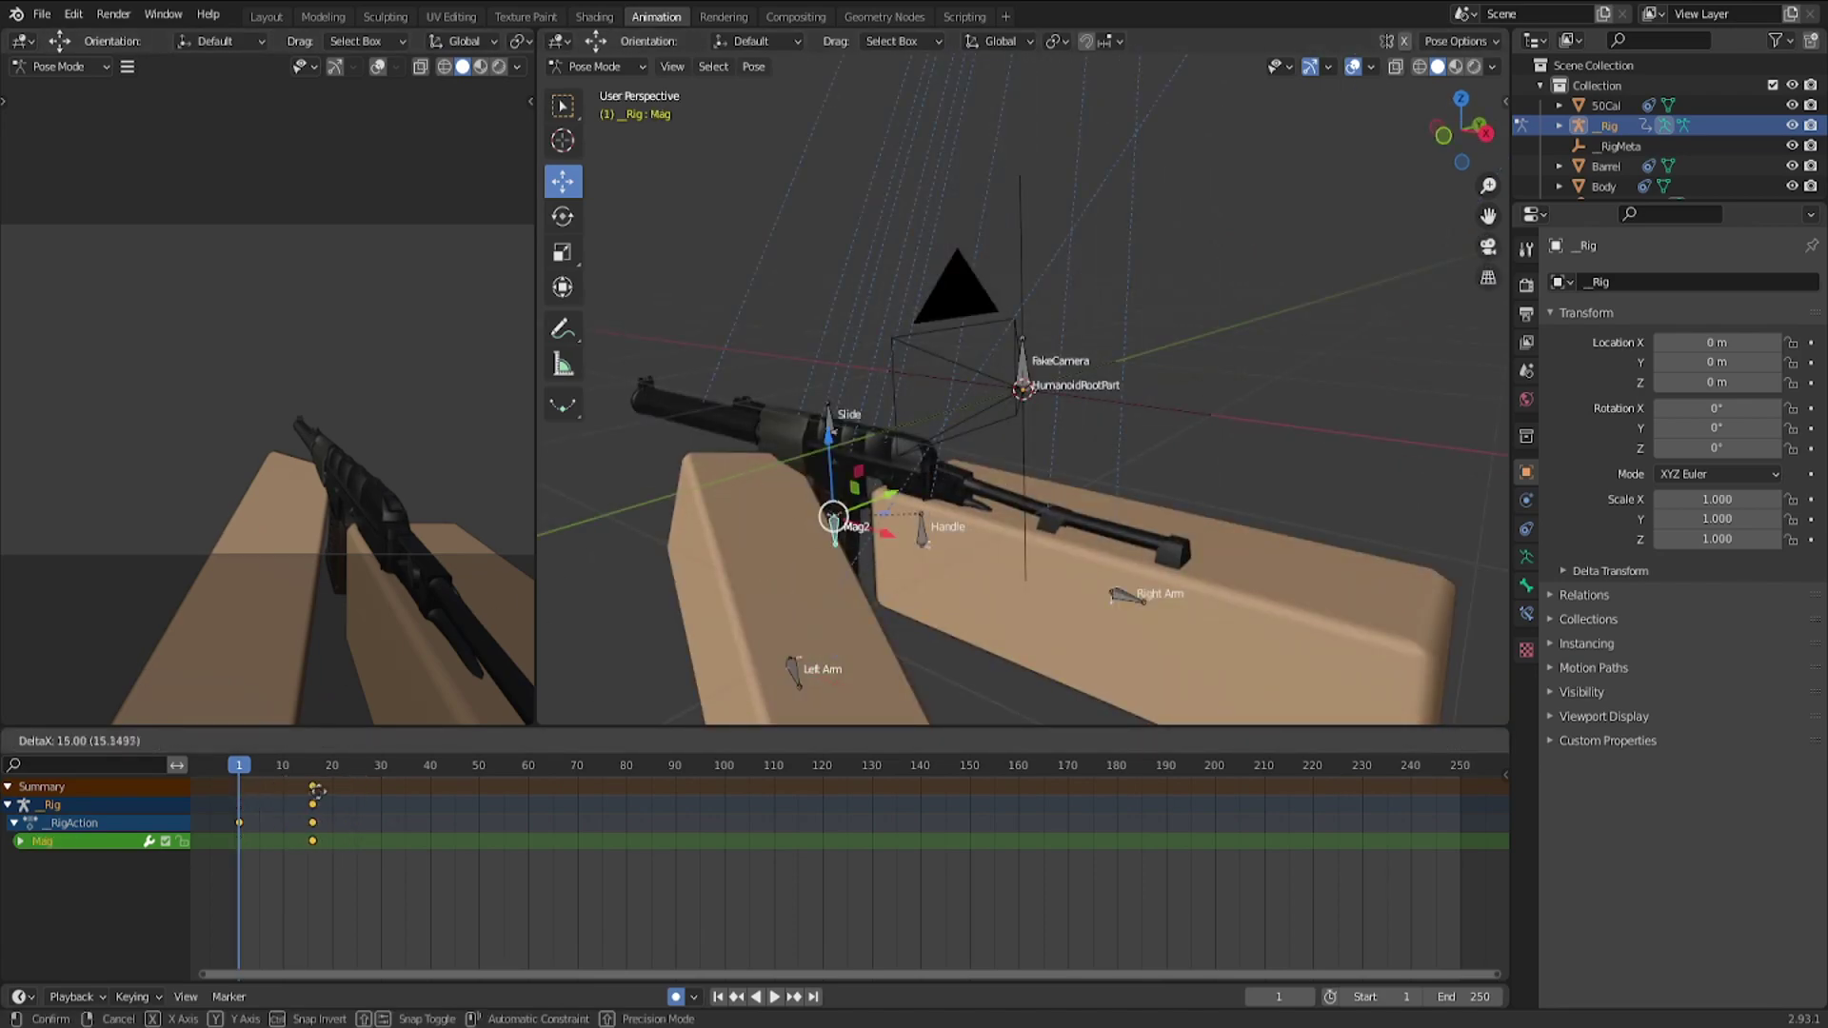
{"action": "left_click_drag", "start_coordinate": [321, 788], "coordinate": [334, 787]}
{"action": "left_click_drag", "start_coordinate": [883, 515], "coordinate": [739, 575]}
{"action": "scroll", "coordinate": [739, 575], "scroll_direction": "down", "scroll_amount": 5}
{"action": "left_click_drag", "start_coordinate": [844, 415], "coordinate": [851, 593]}
{"action": "middle_click_drag", "start_coordinate": [909, 484], "coordinate": [896, 526]}
{"action": "scroll", "coordinate": [893, 476], "scroll_direction": "up", "scroll_amount": 6}
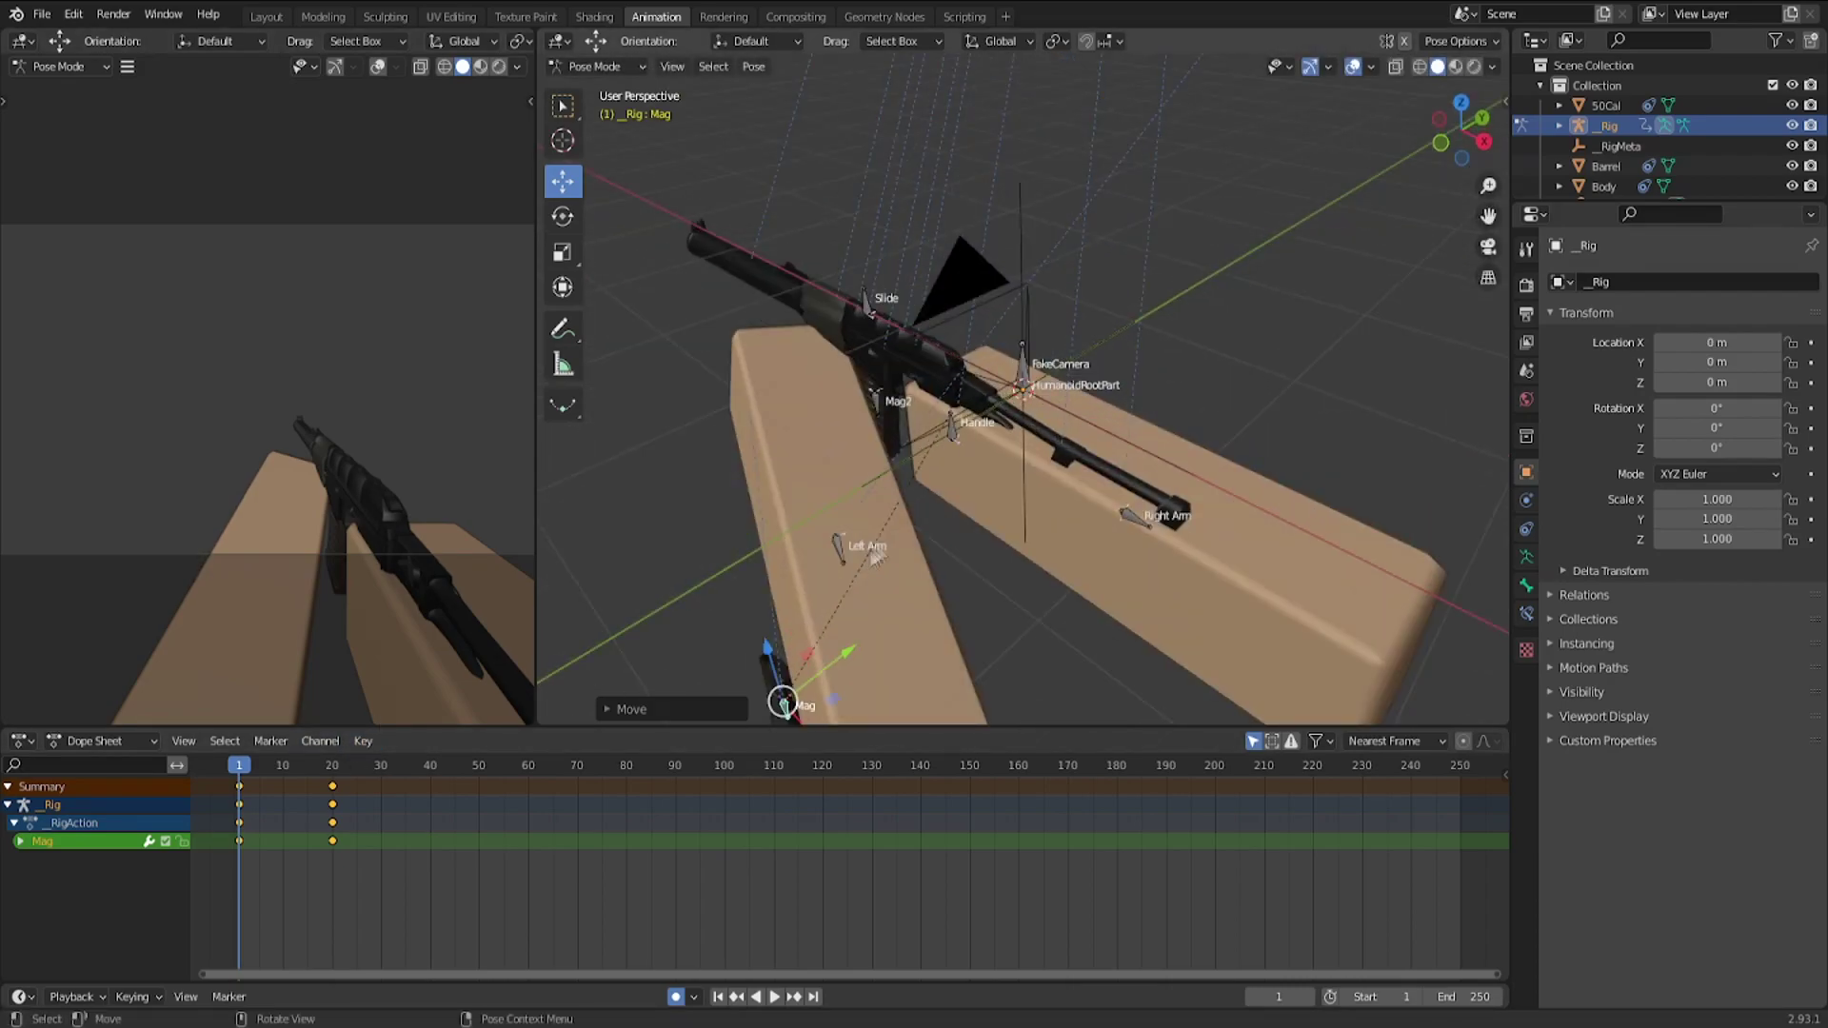
{"action": "scroll", "coordinate": [891, 421], "scroll_direction": "down", "scroll_amount": 1}
{"action": "key", "text": "ctrl+z"}
{"action": "key", "text": "ctrl+z"}
{"action": "key", "text": "ctrl+z"}
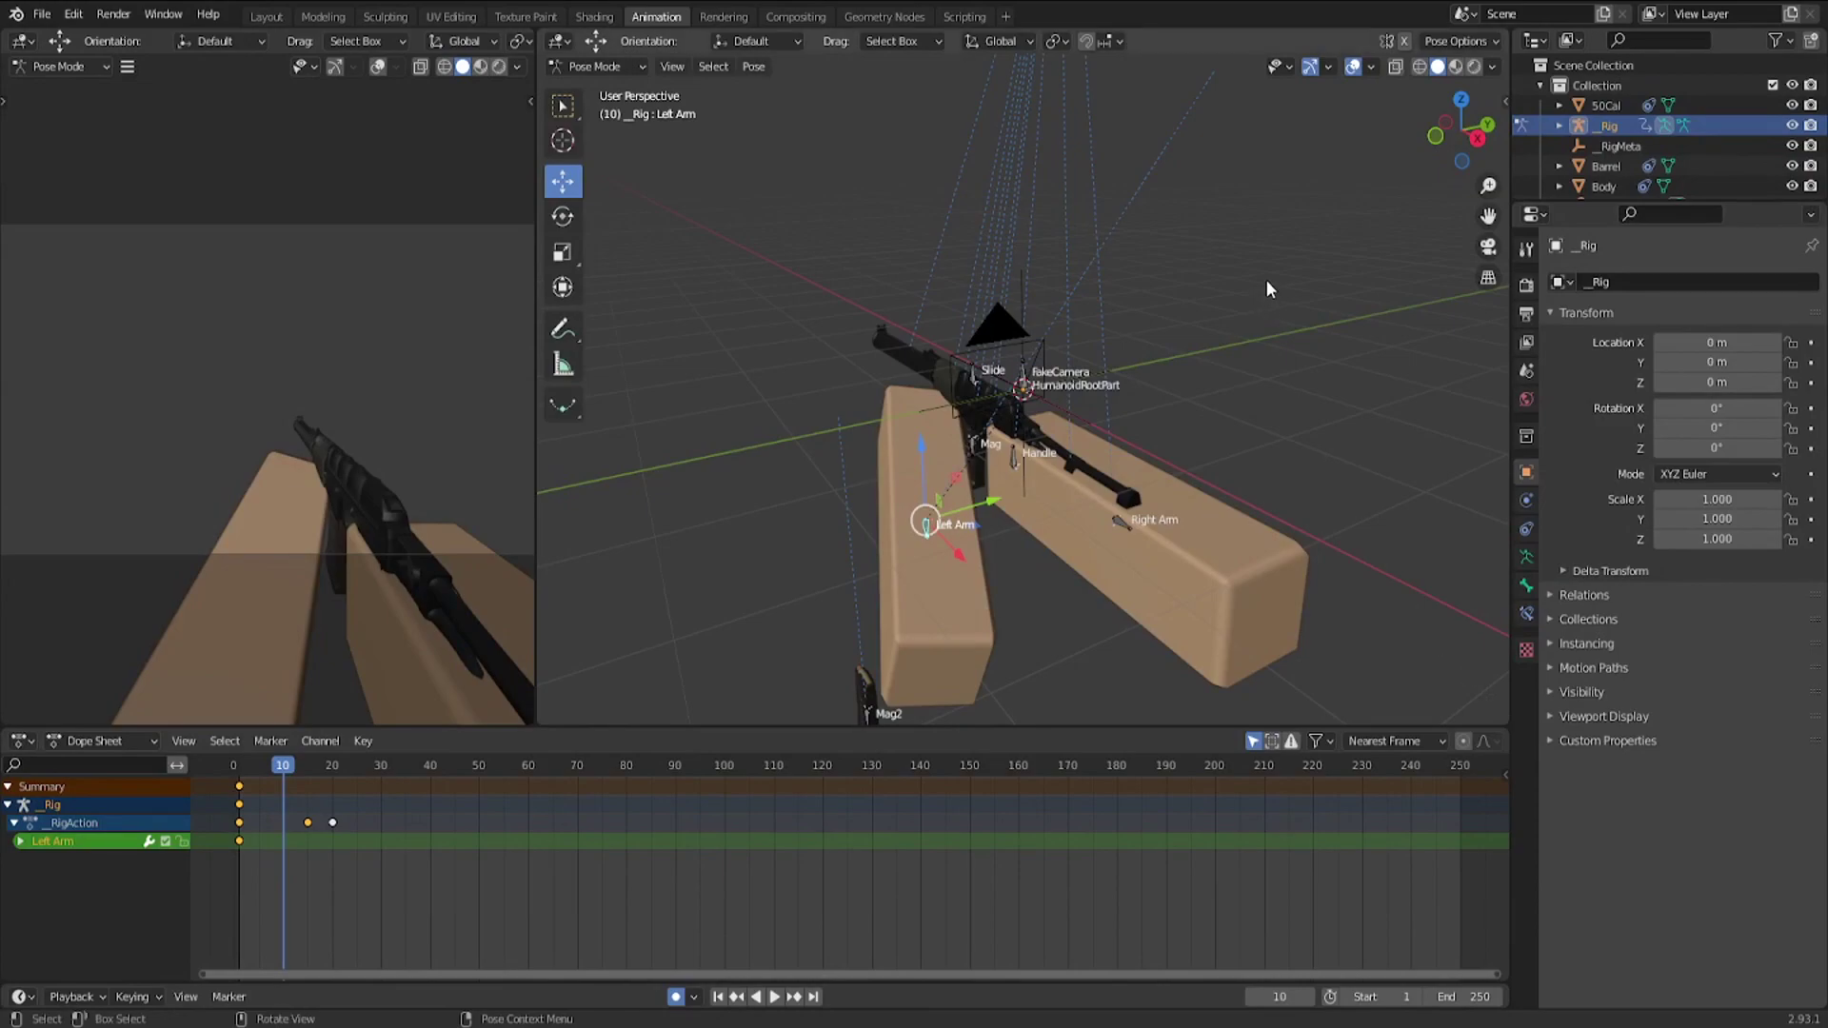
Check the pose through the camera and examine the Mag2 bone's keyframes while scrubbing from frame 10 to frame 1
{"action": "left_click", "coordinate": [1491, 248]}
{"action": "left_click", "coordinate": [1490, 247]}
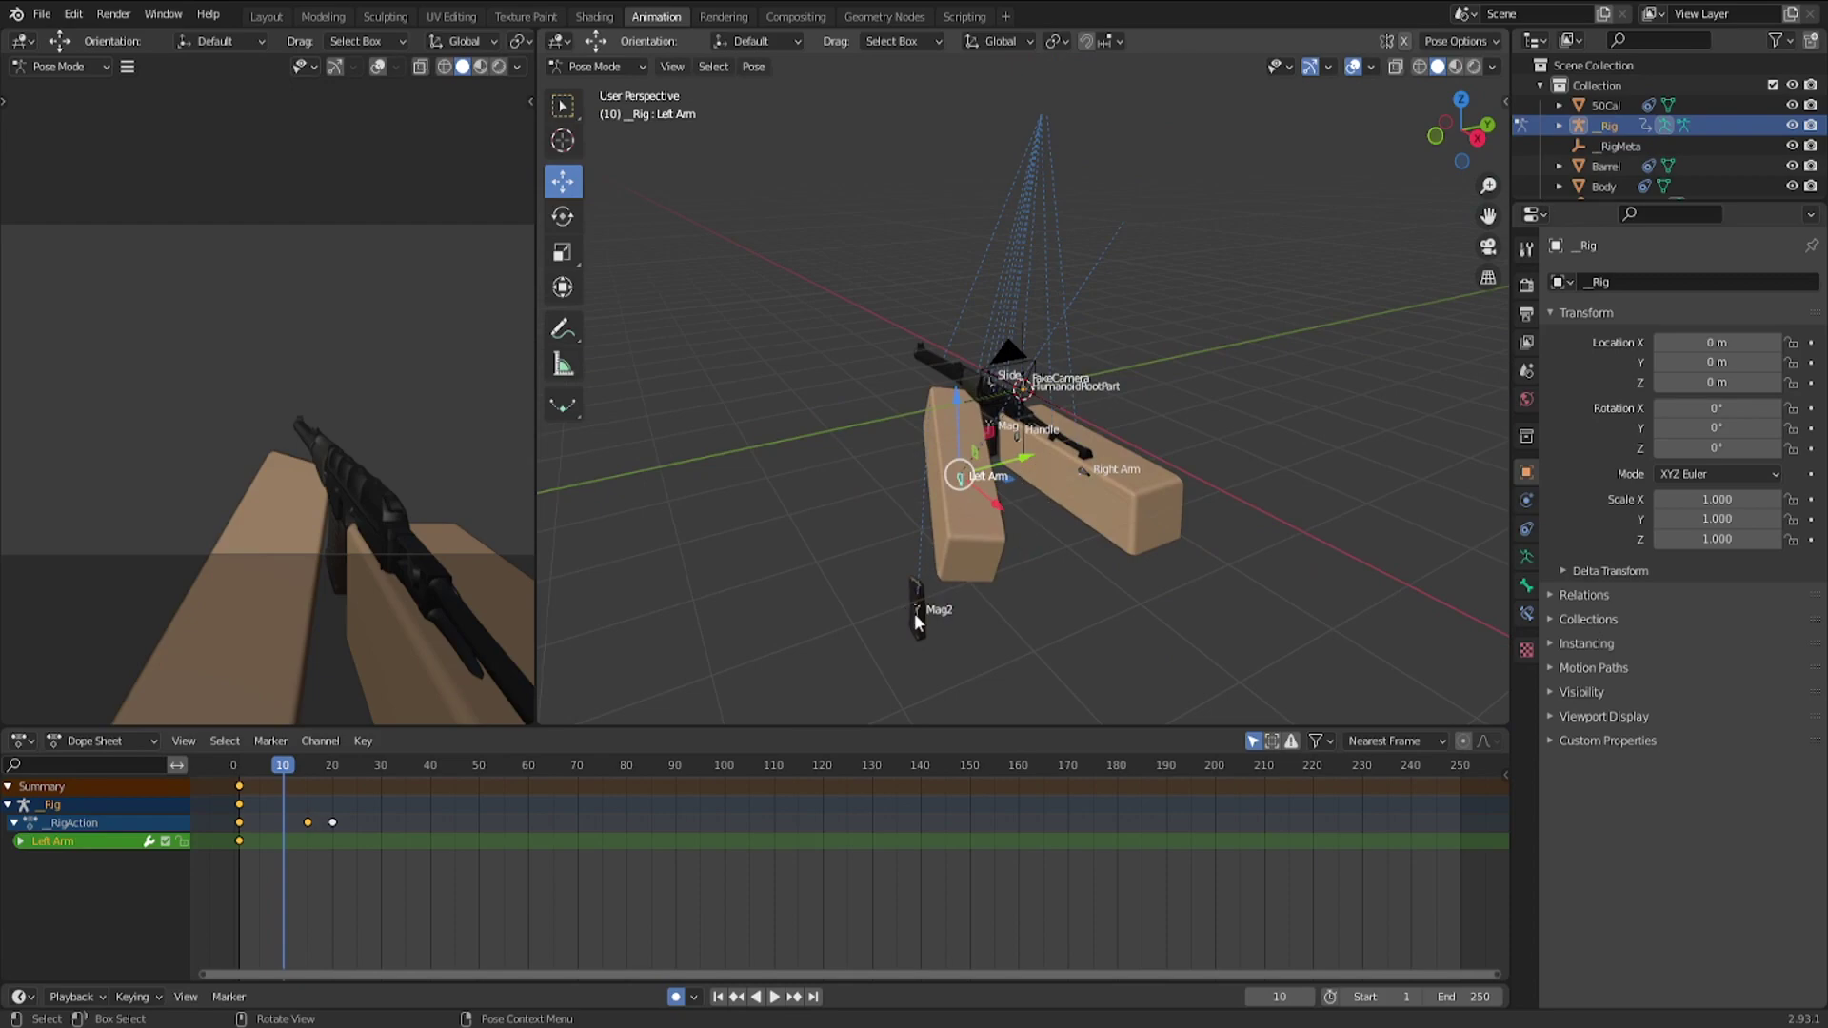
{"action": "left_click", "coordinate": [917, 619]}
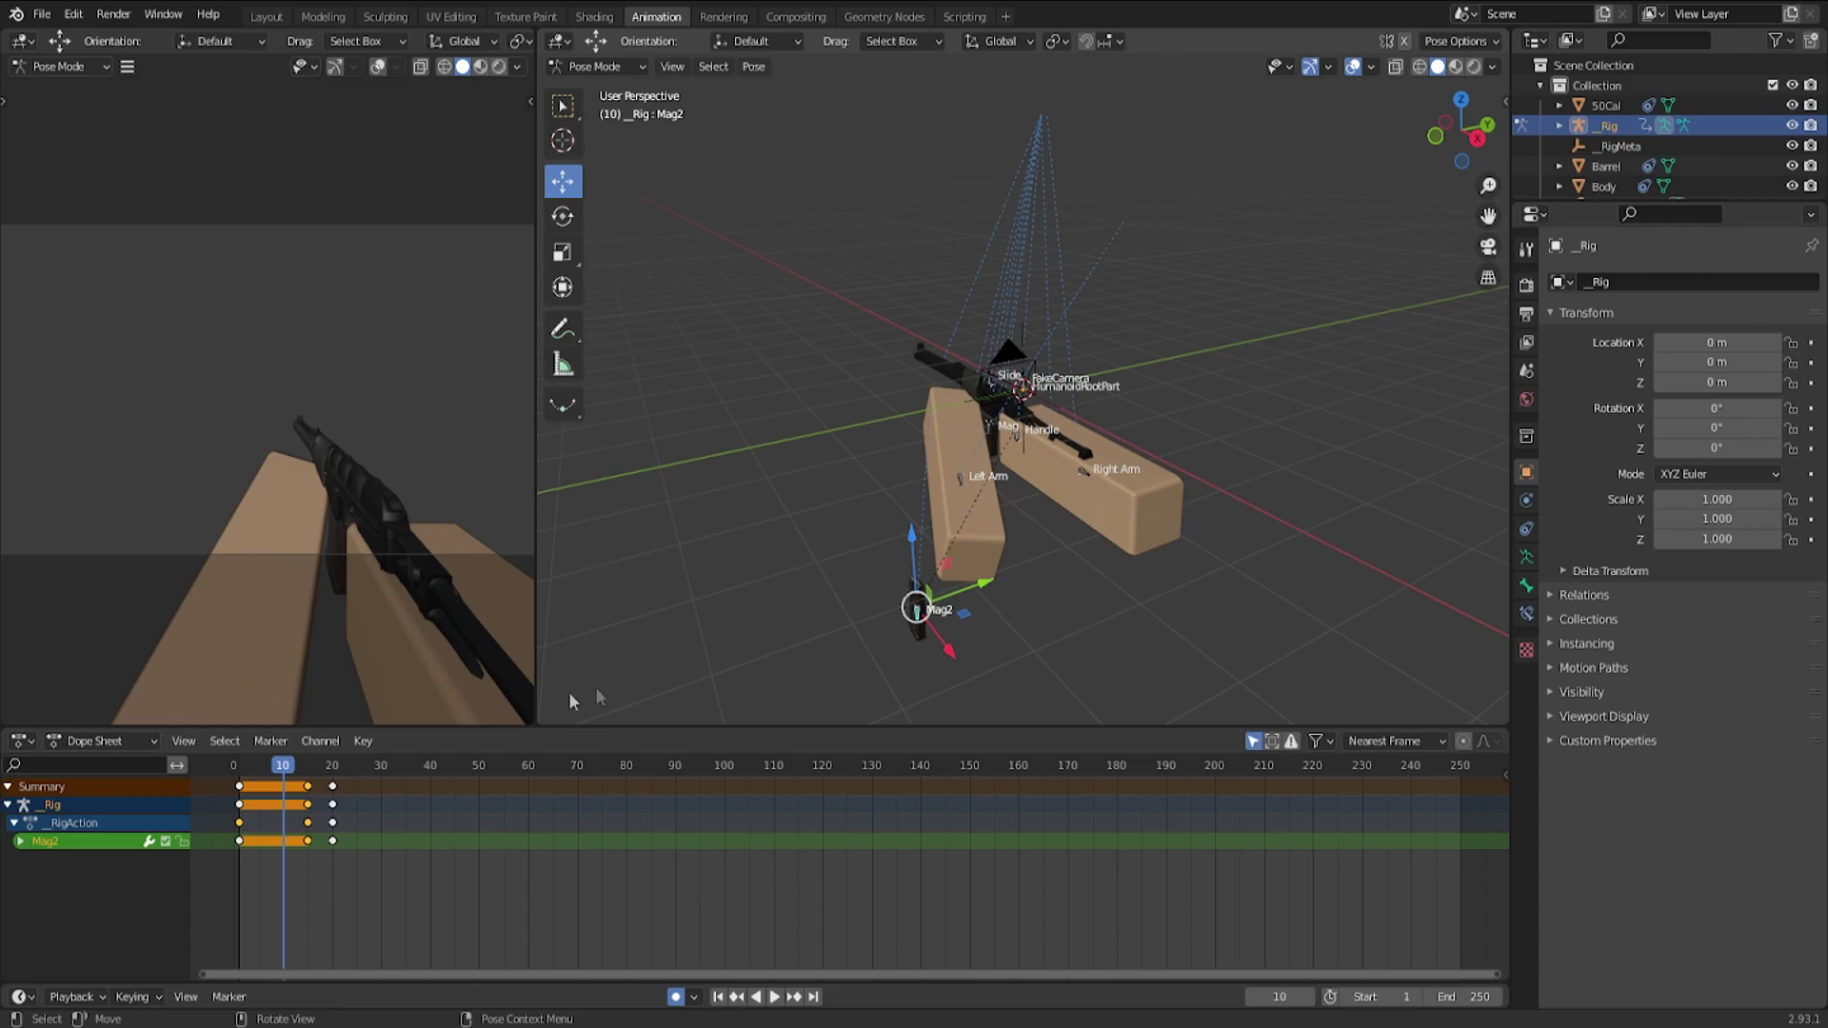
{"action": "left_click_drag", "start_coordinate": [272, 773], "coordinate": [241, 787]}
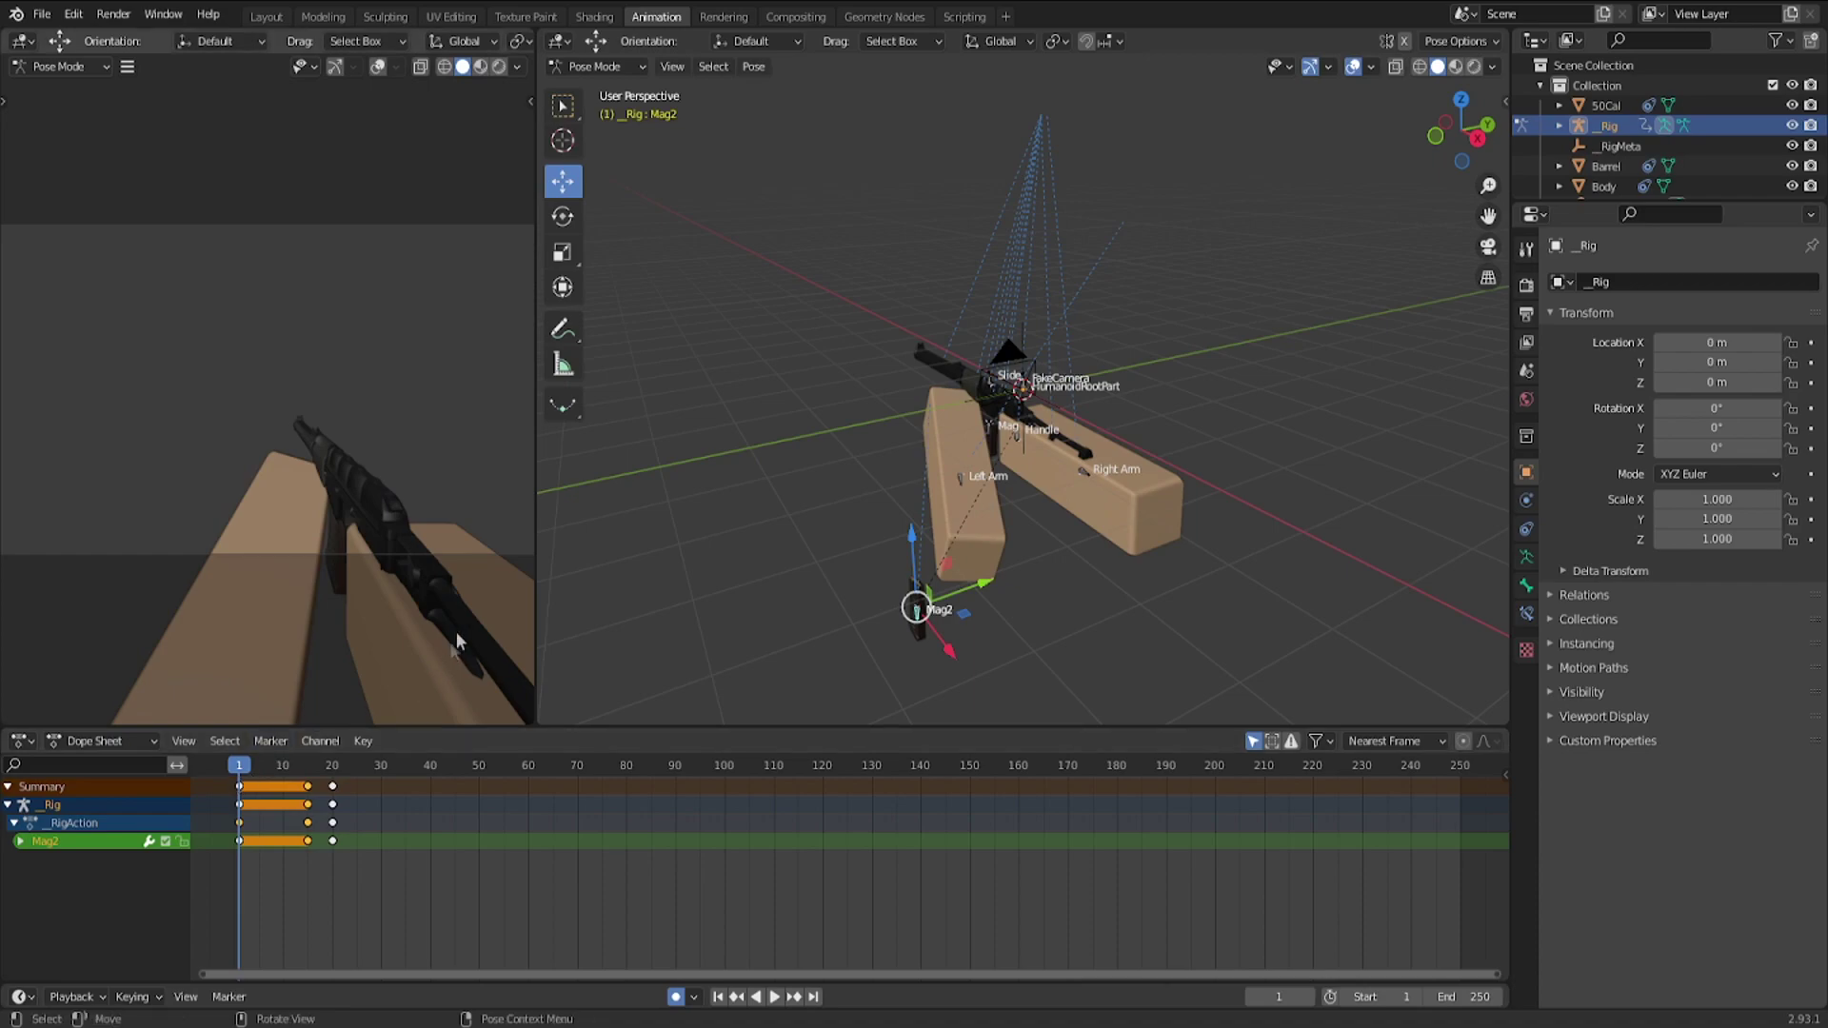
Move the Left Arm bone down to the detached Mag2 magazine at frame 10
{"action": "left_click", "coordinate": [985, 492]}
{"action": "left_click", "coordinate": [964, 466]}
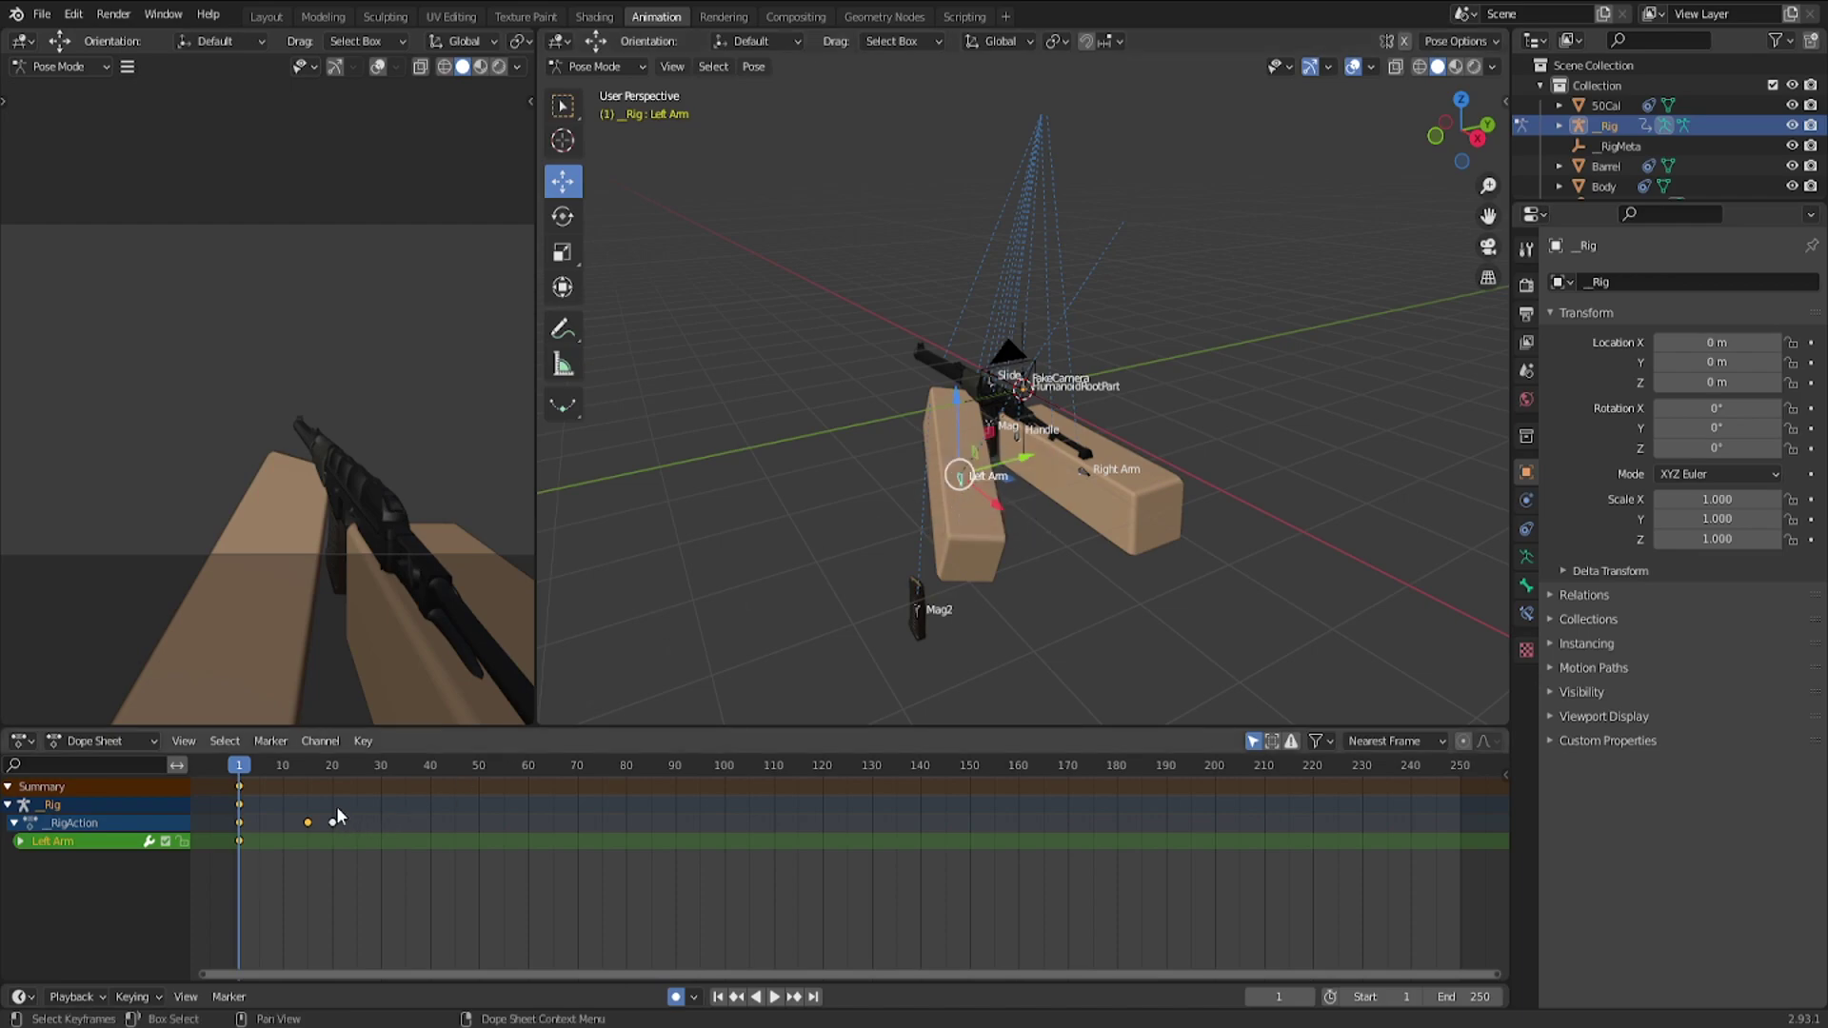
{"action": "left_click", "coordinate": [284, 767]}
{"action": "left_click_drag", "start_coordinate": [952, 408], "coordinate": [1025, 456]}
Try moving the Left Arm and Mag2 bones together up to the gun at frame 10
{"action": "left_click", "coordinate": [924, 624]}
{"action": "key", "text": "g"}
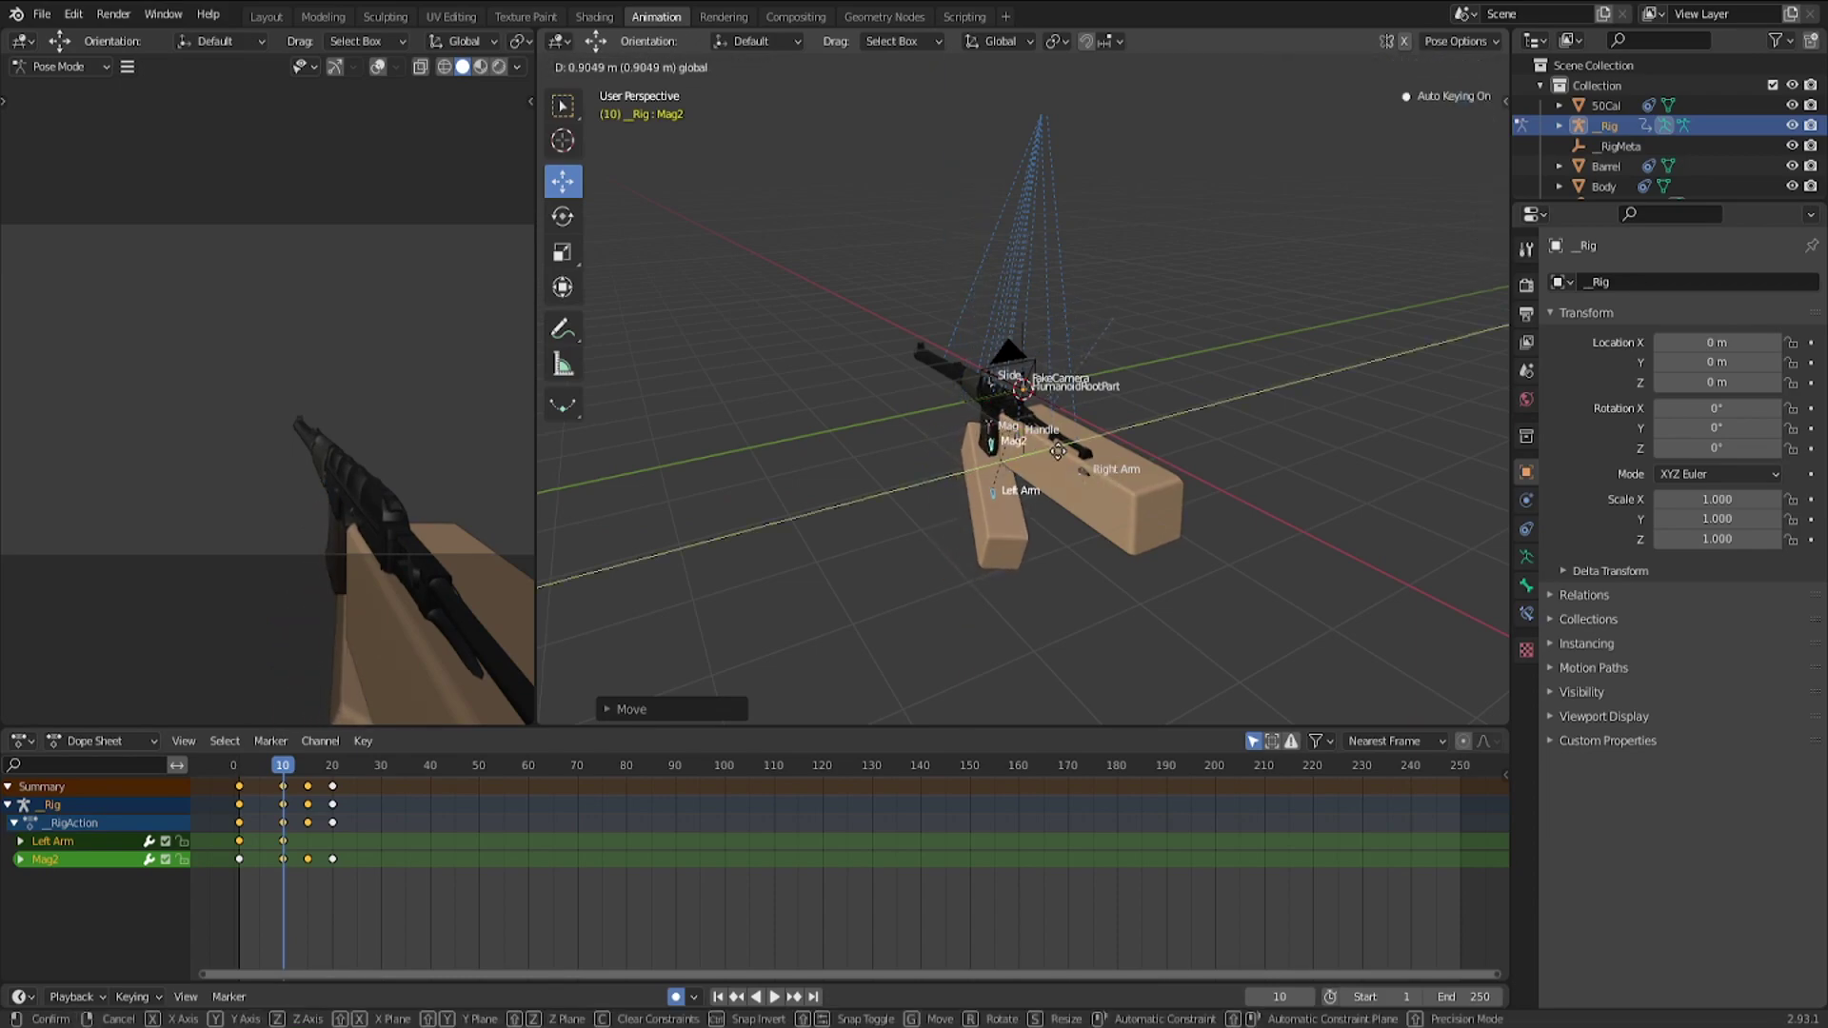
{"action": "left_click", "coordinate": [957, 550]}
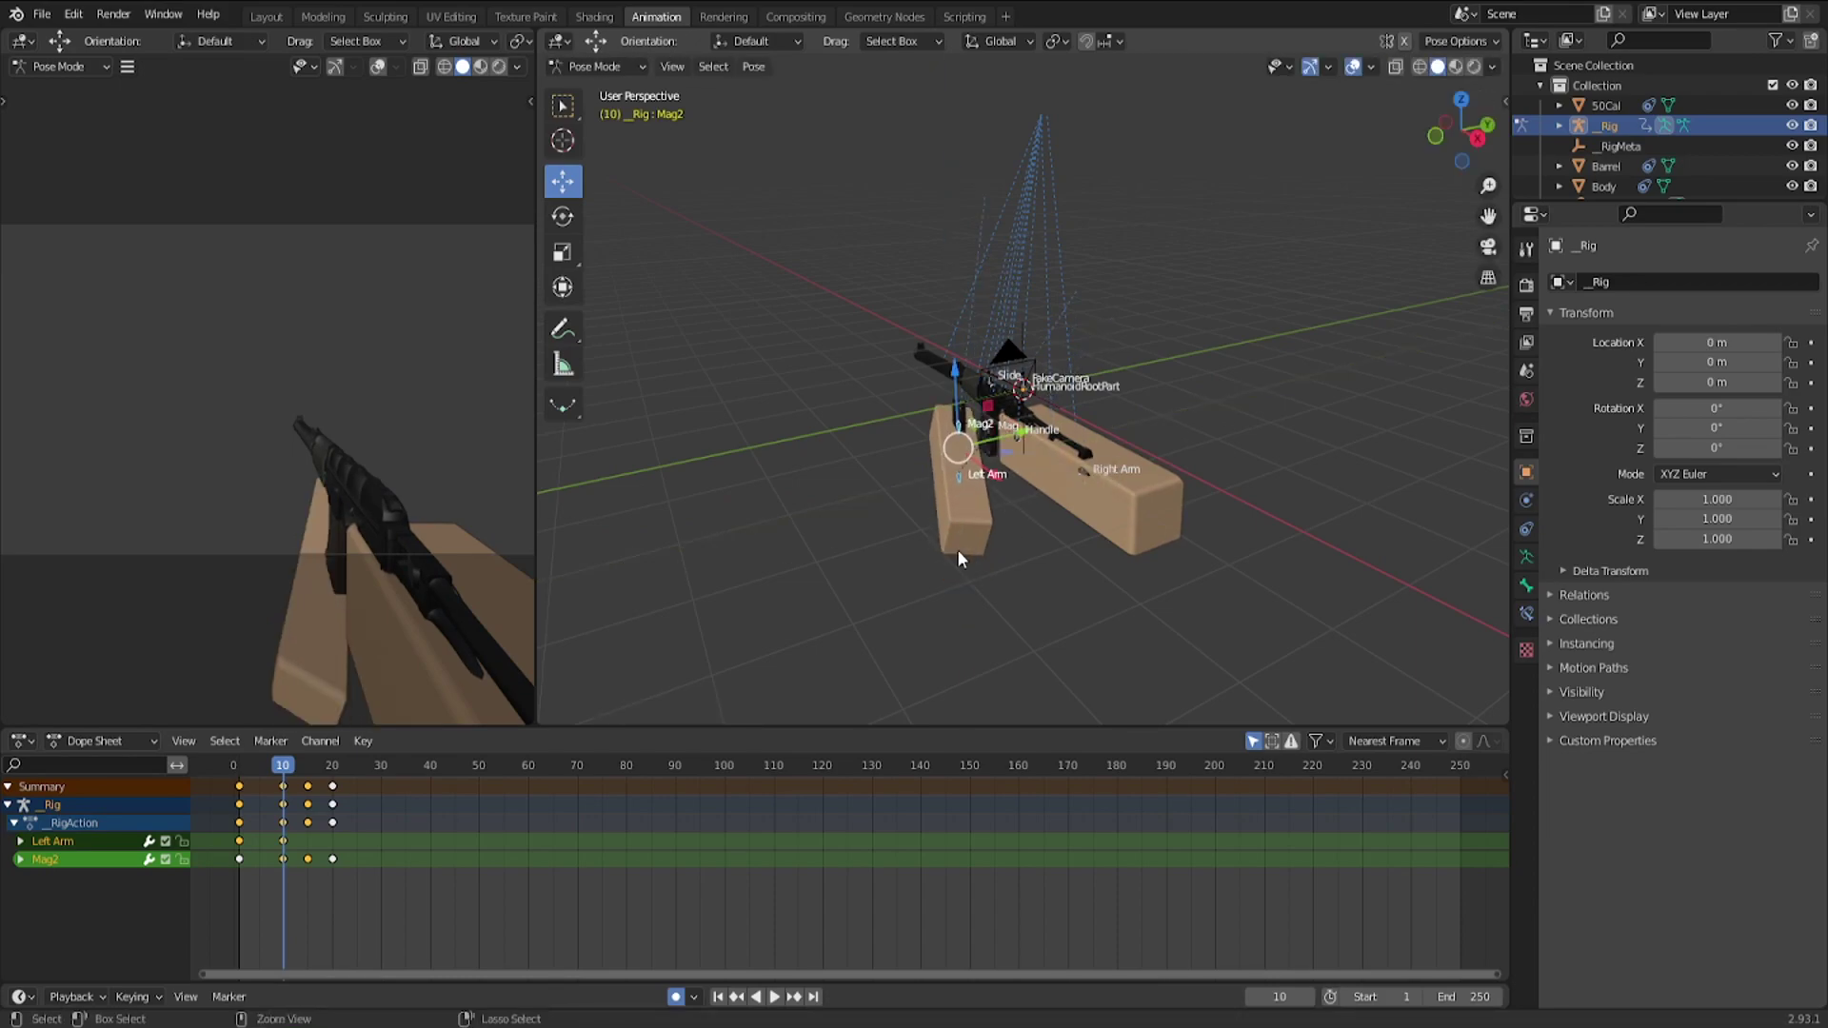
Undo the joint moves of the Left Arm and Mag2 bones at frame 10
{"action": "key", "text": "ctrl+z"}
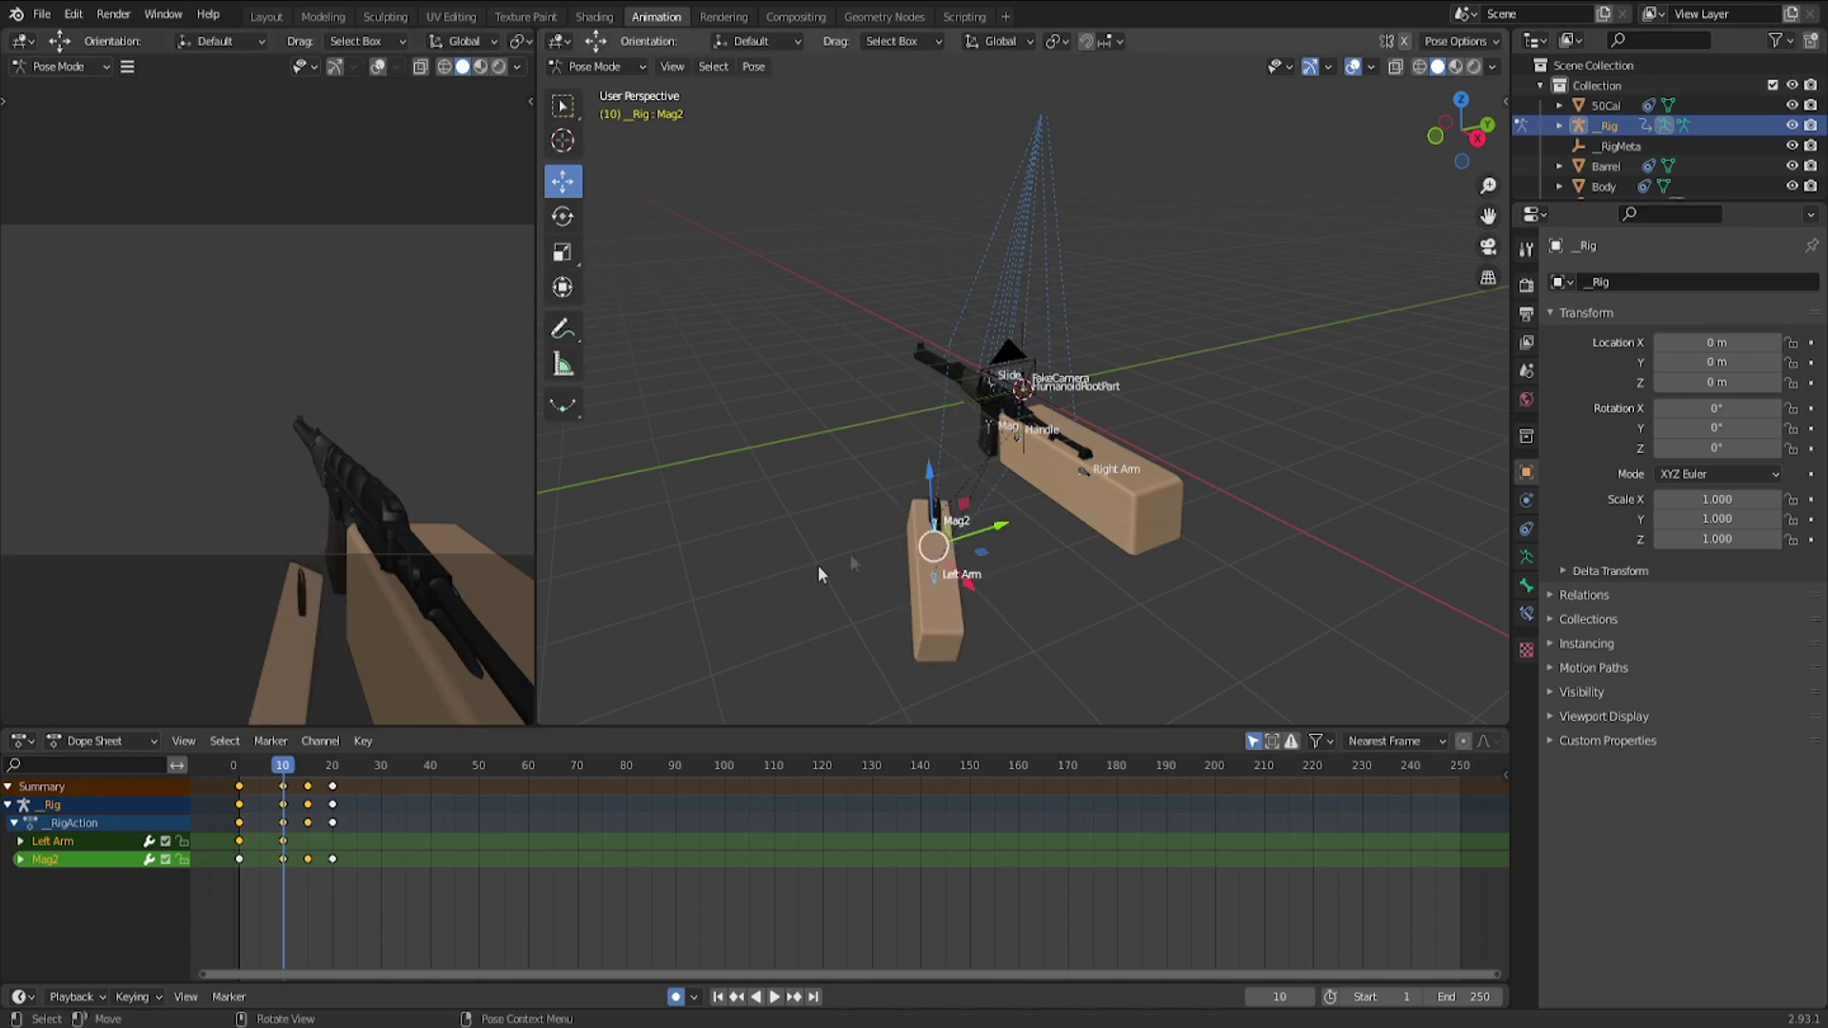
{"action": "key", "text": "ctrl+z"}
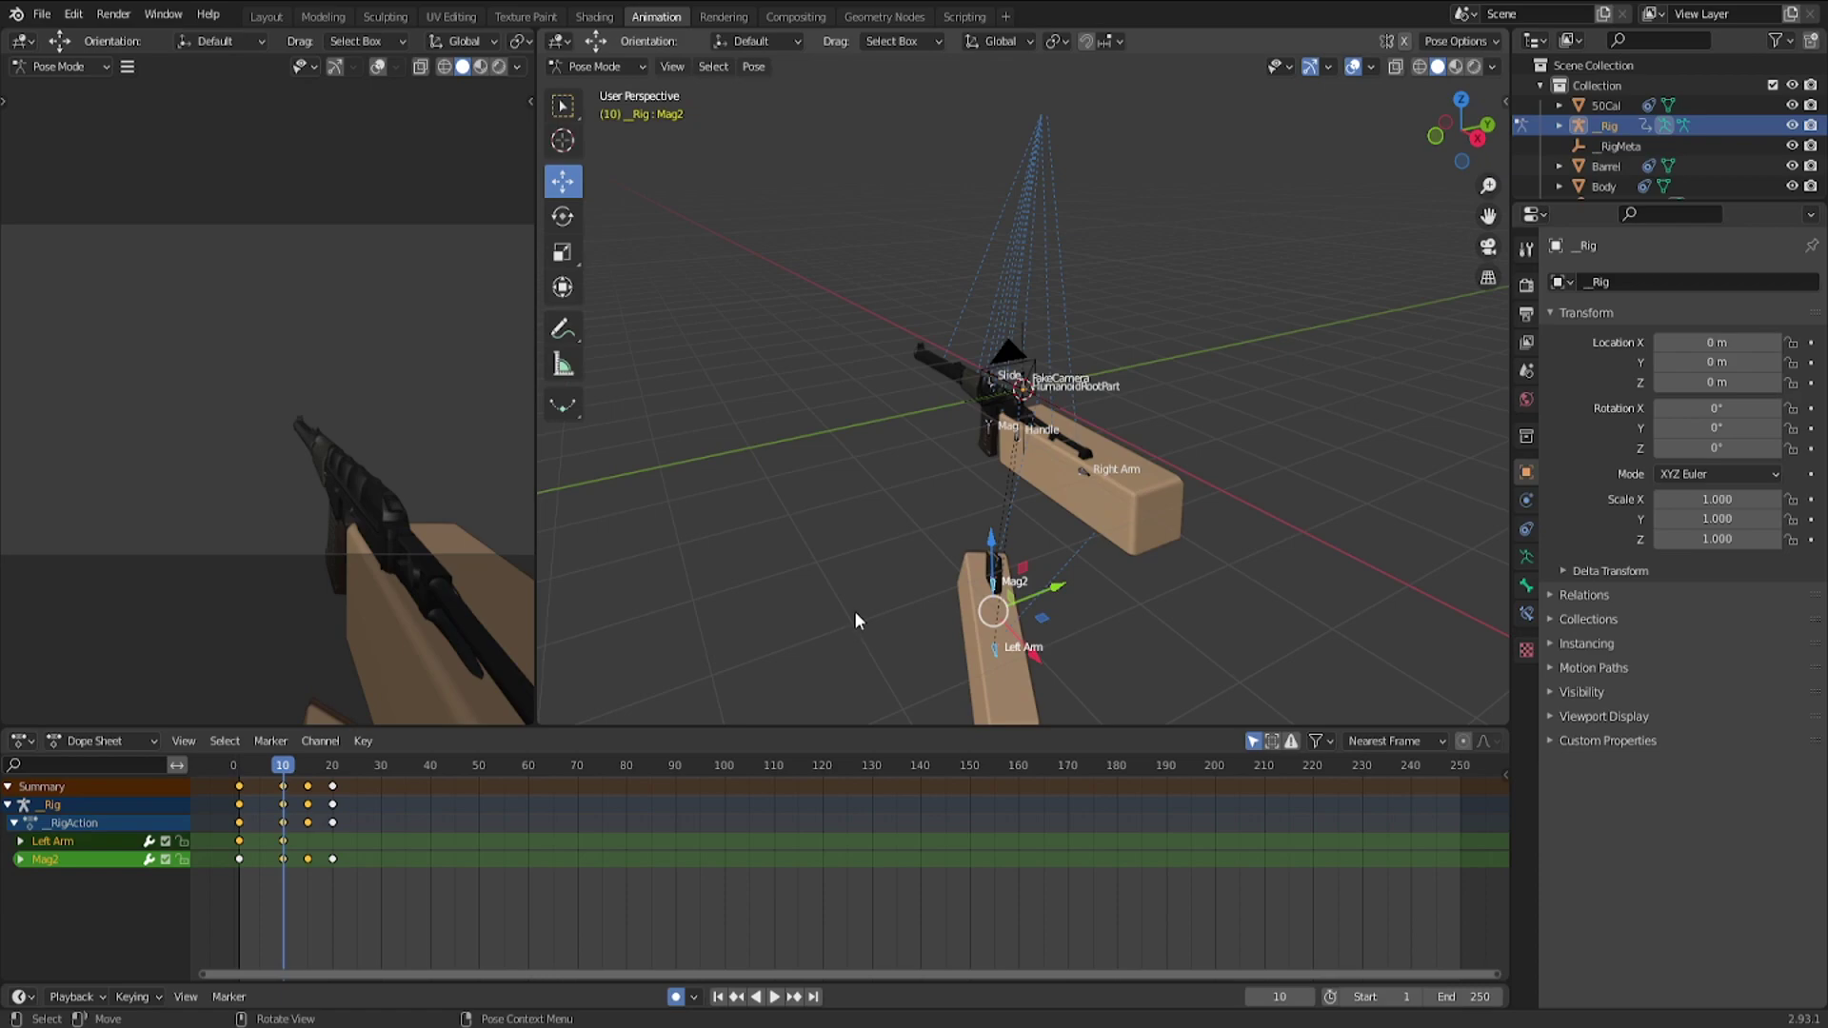
{"action": "key", "text": "ctrl+z"}
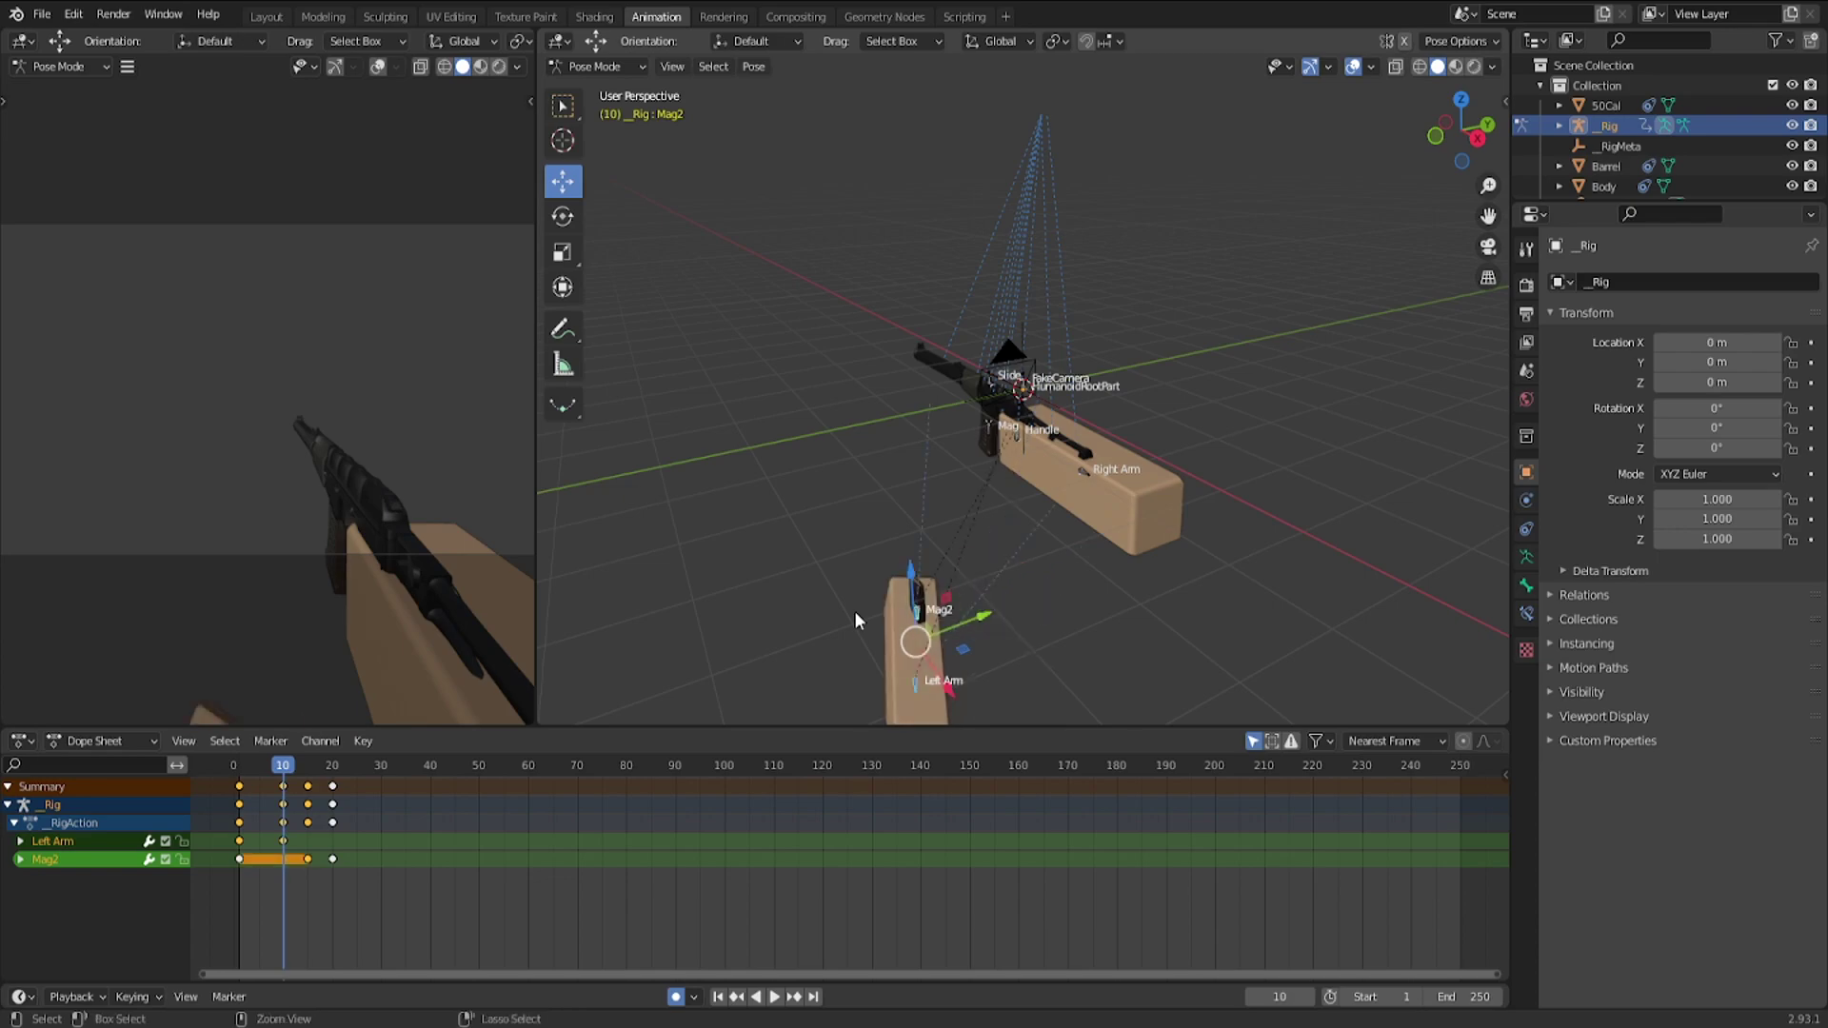
{"action": "key", "text": "ctrl+z"}
{"action": "key", "text": "ctrl+z"}
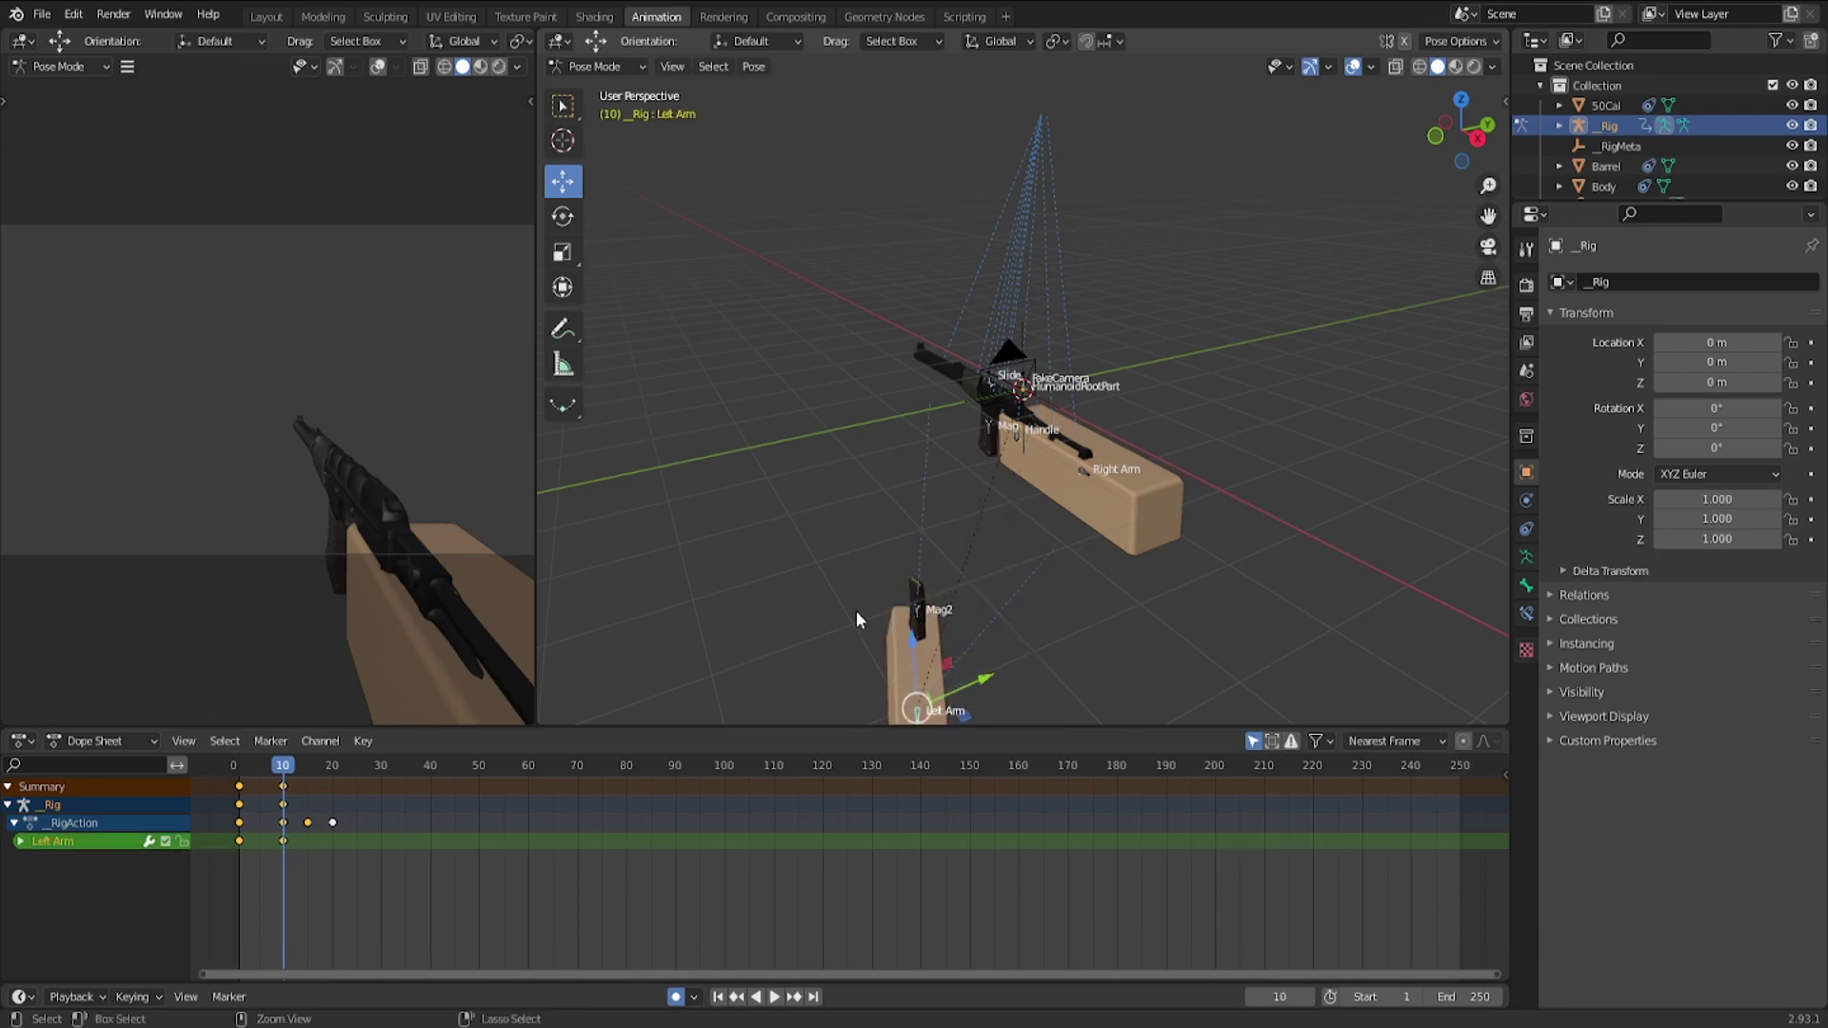
Examine the Left Arm and Mag2 bones around the detached magazine, viewing through the camera while scrubbing from frame 5 to 10
{"action": "middle_click_drag", "start_coordinate": [857, 609], "coordinate": [971, 614]}
{"action": "left_click", "coordinate": [956, 636]}
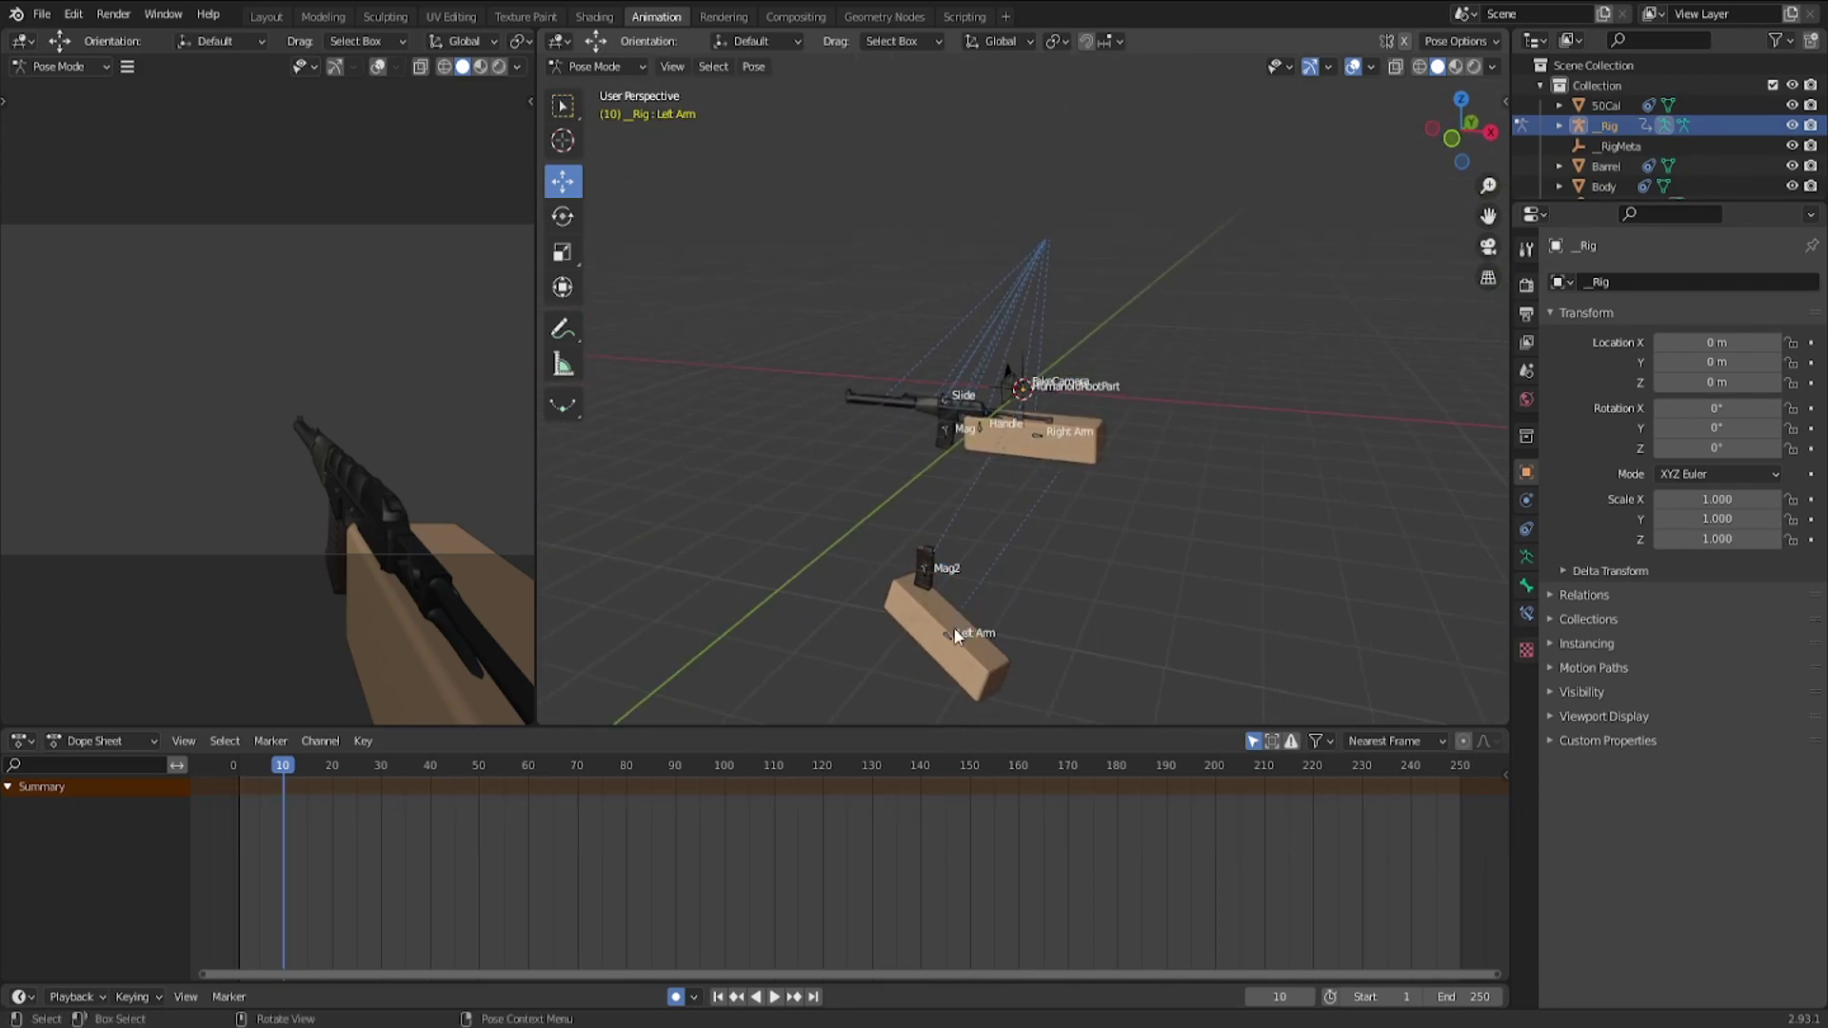
{"action": "middle_click_drag", "start_coordinate": [957, 573], "coordinate": [921, 575]}
{"action": "left_click", "coordinate": [933, 553]}
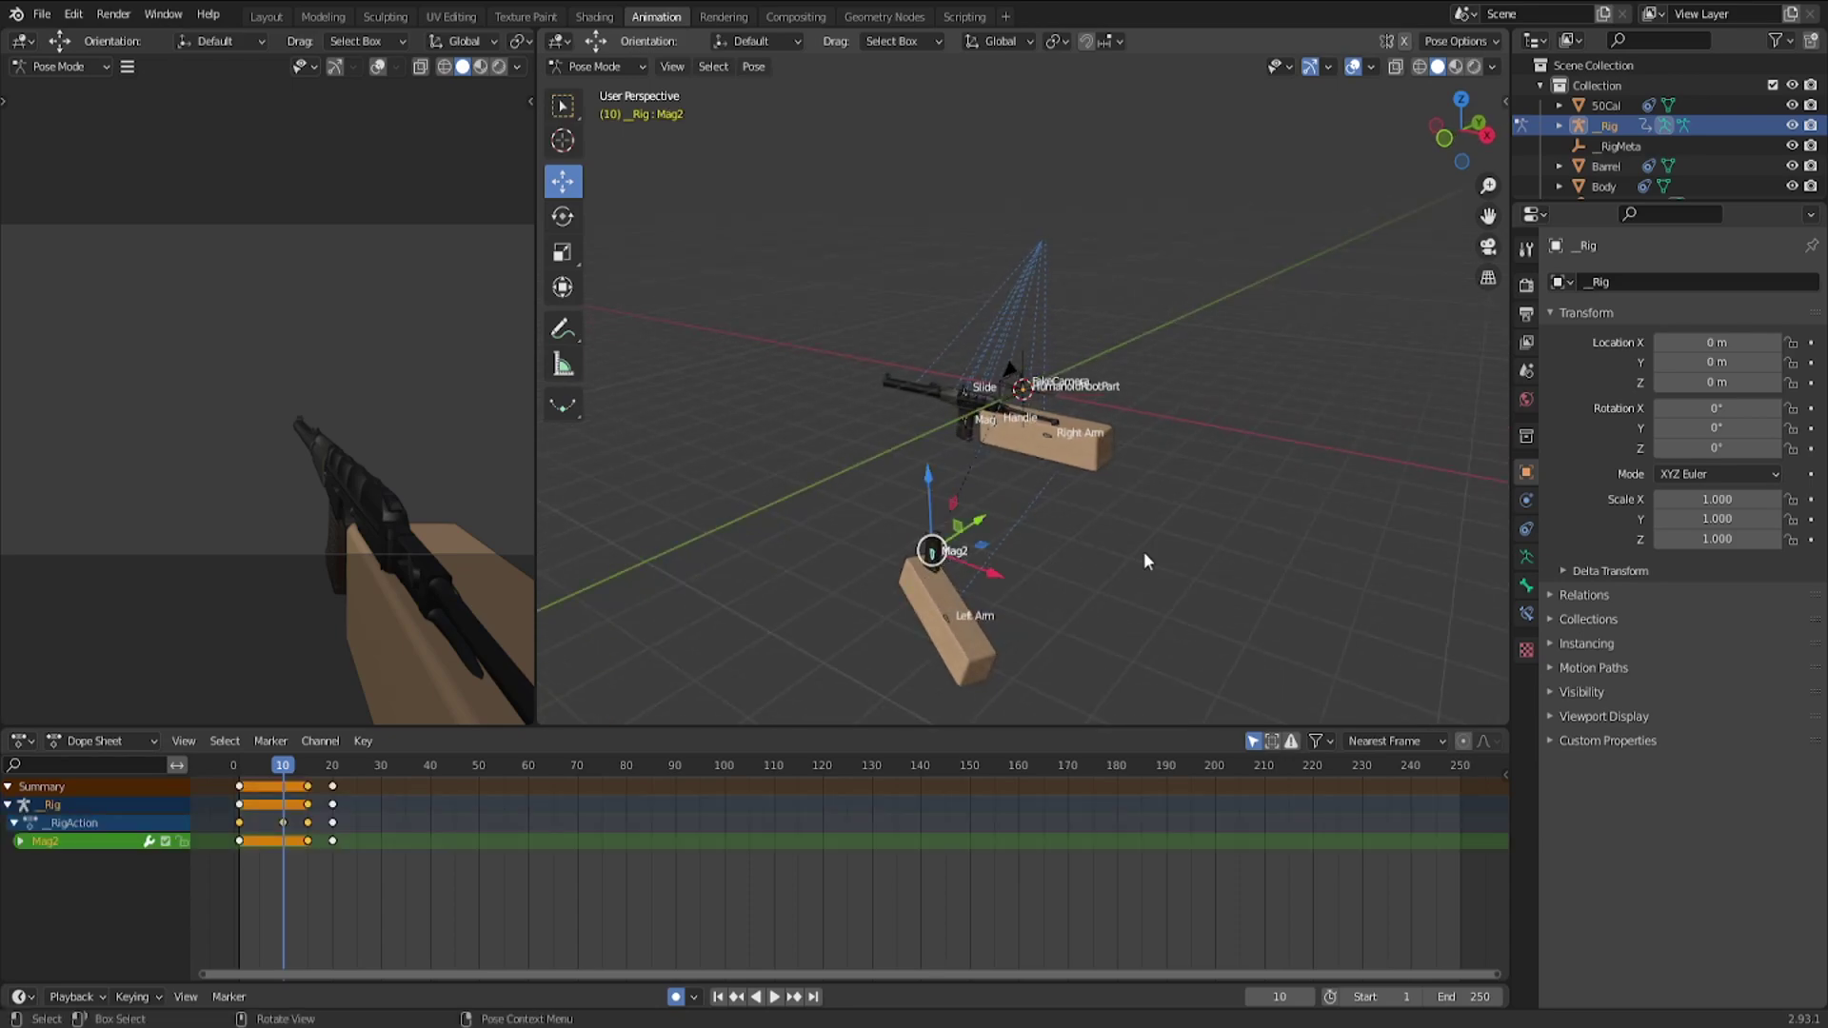
{"action": "middle_click_drag", "start_coordinate": [1144, 551], "coordinate": [1099, 541]}
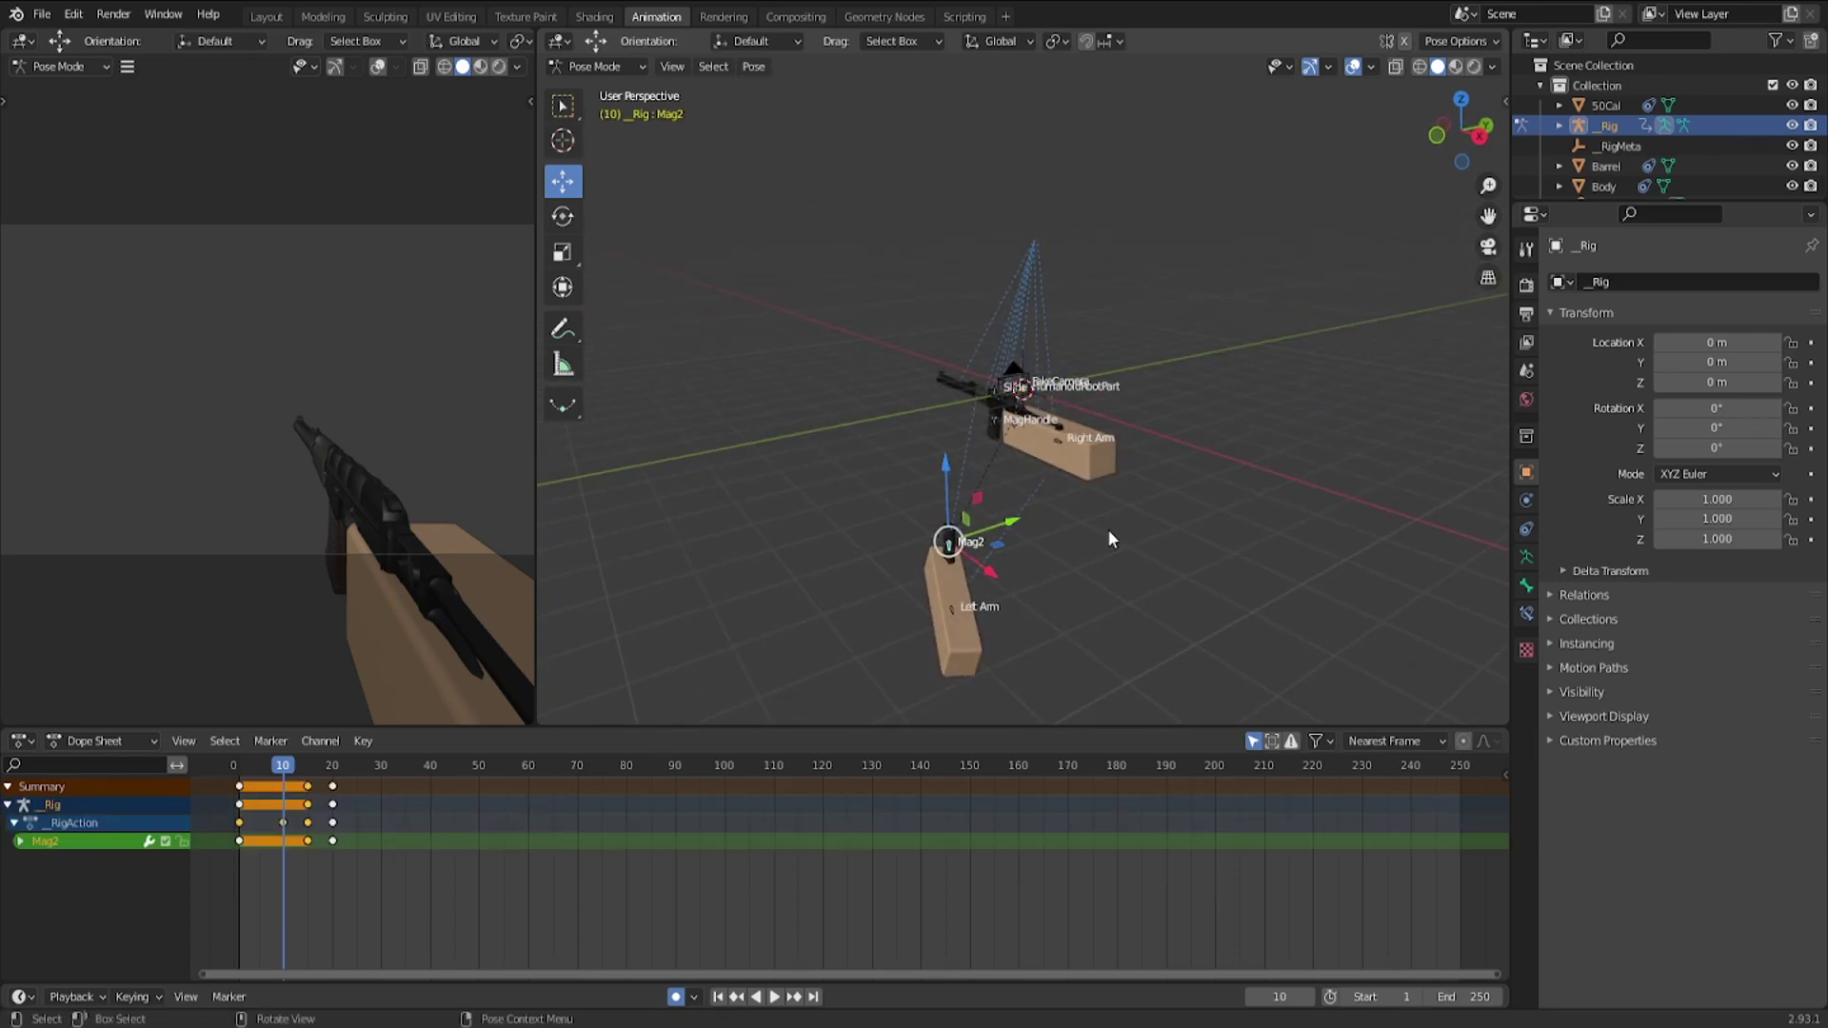
{"action": "left_click", "coordinate": [1489, 248]}
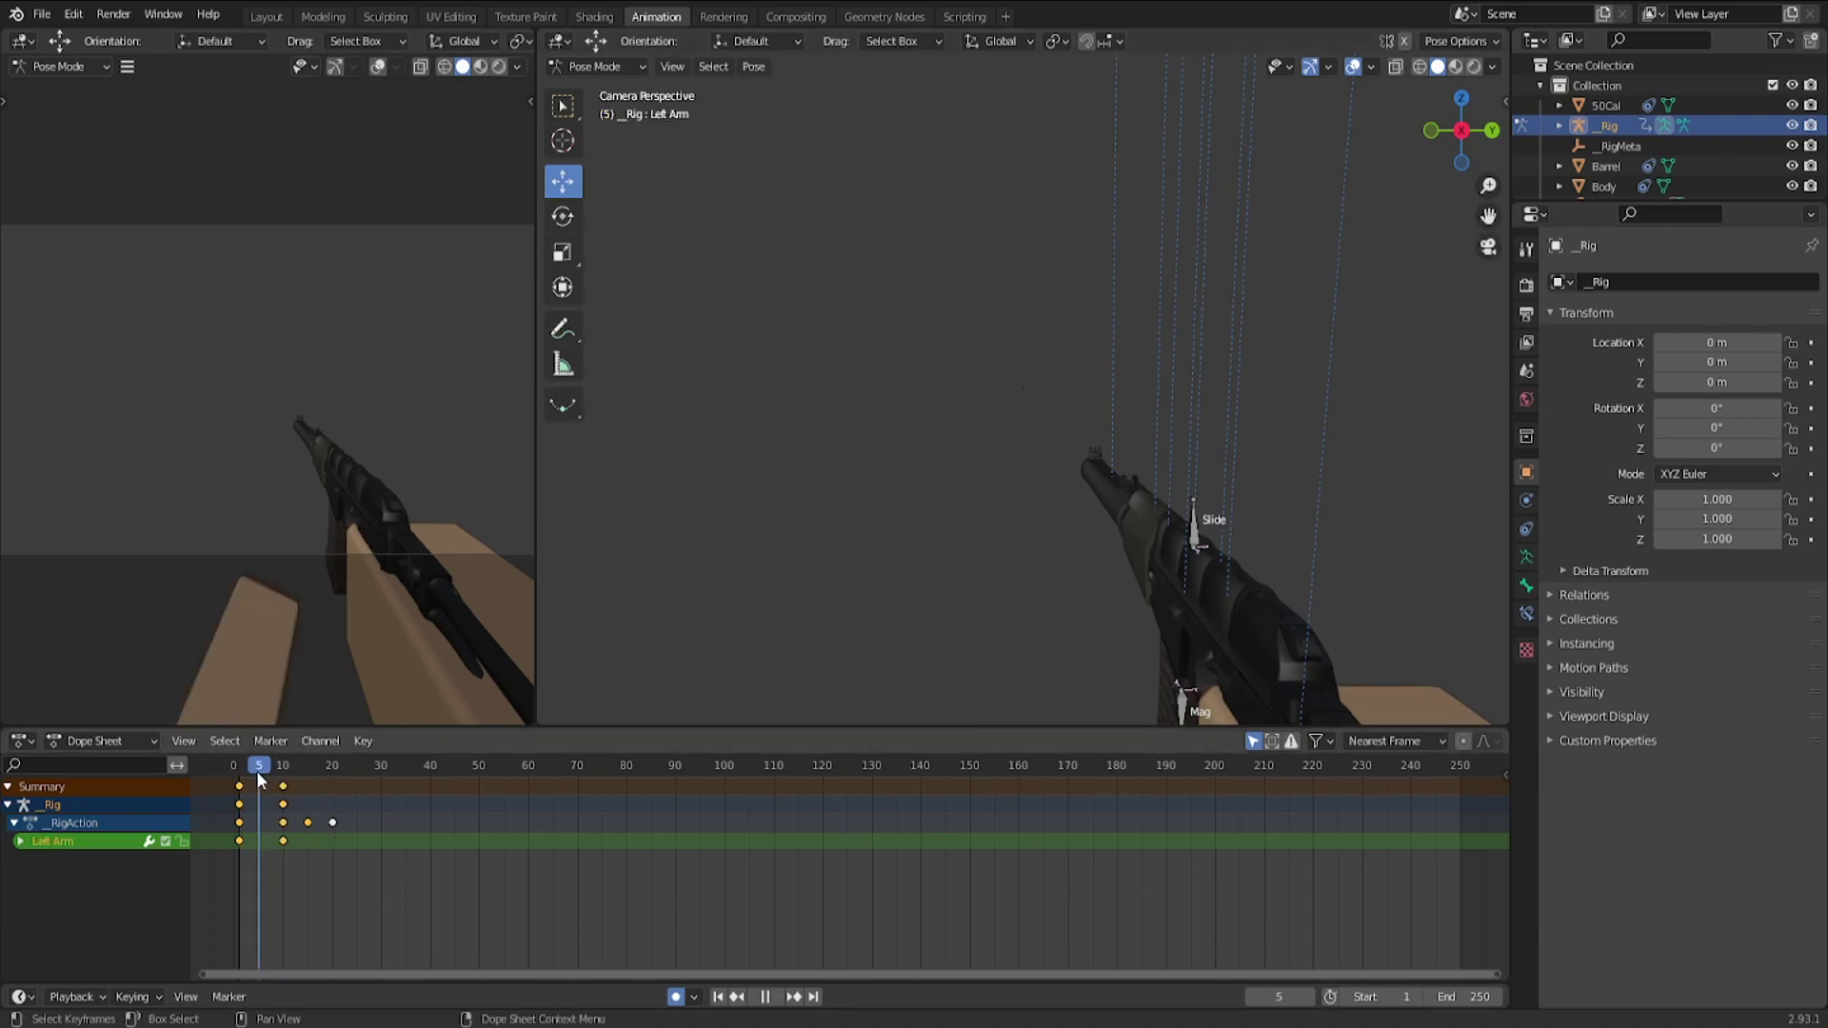
{"action": "left_click_drag", "start_coordinate": [261, 770], "coordinate": [283, 769]}
{"action": "scroll", "coordinate": [999, 429], "scroll_direction": "down", "scroll_amount": 6}
{"action": "scroll", "coordinate": [999, 428], "scroll_direction": "up", "scroll_amount": 5}
{"action": "left_click", "coordinate": [1489, 247]}
Rotate the Left Arm bone at frame 10 and shift it closer in line beneath the detached Mag2 magazine
{"action": "left_click", "coordinate": [563, 217]}
{"action": "left_click_drag", "start_coordinate": [986, 550], "coordinate": [1004, 562]}
{"action": "left_click", "coordinate": [563, 182]}
{"action": "left_click_drag", "start_coordinate": [1010, 607], "coordinate": [1033, 606]}
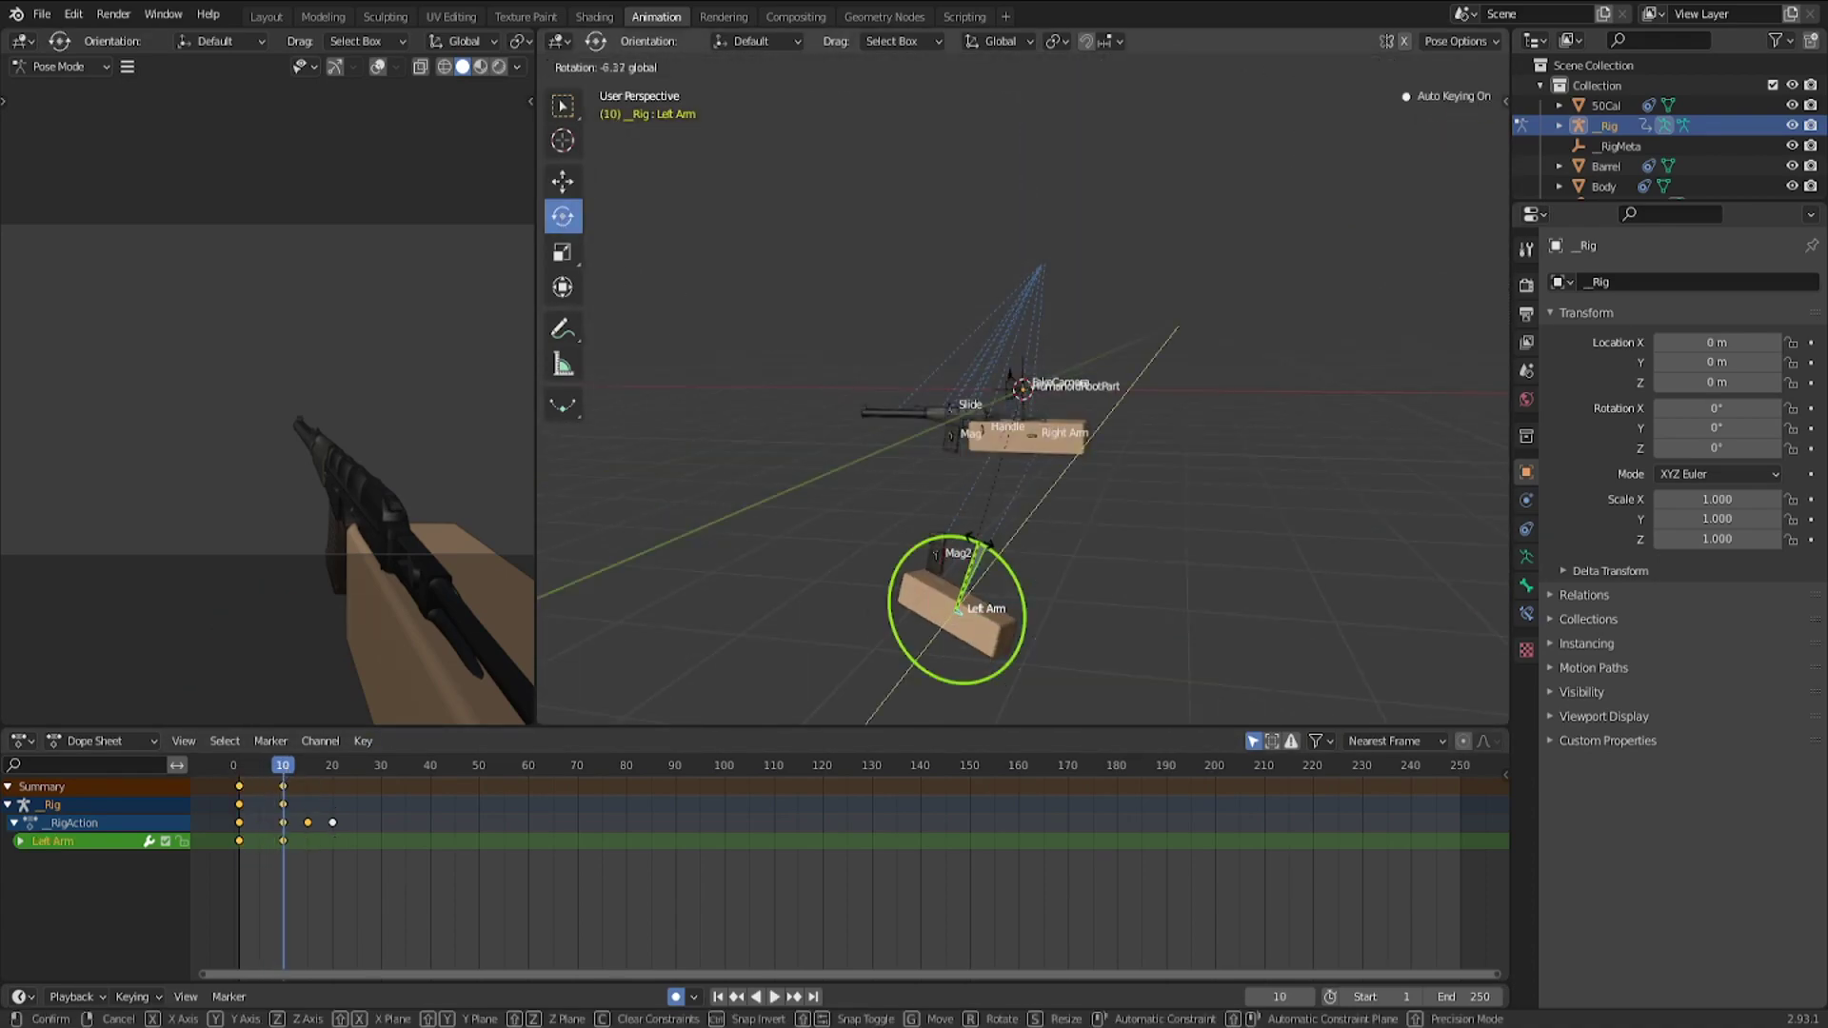
{"action": "middle_click_drag", "start_coordinate": [1033, 606], "coordinate": [938, 657]}
{"action": "left_click", "coordinate": [563, 218]}
{"action": "left_click_drag", "start_coordinate": [941, 562], "coordinate": [960, 575]}
{"action": "scroll", "coordinate": [963, 600], "scroll_direction": "up", "scroll_amount": 5}
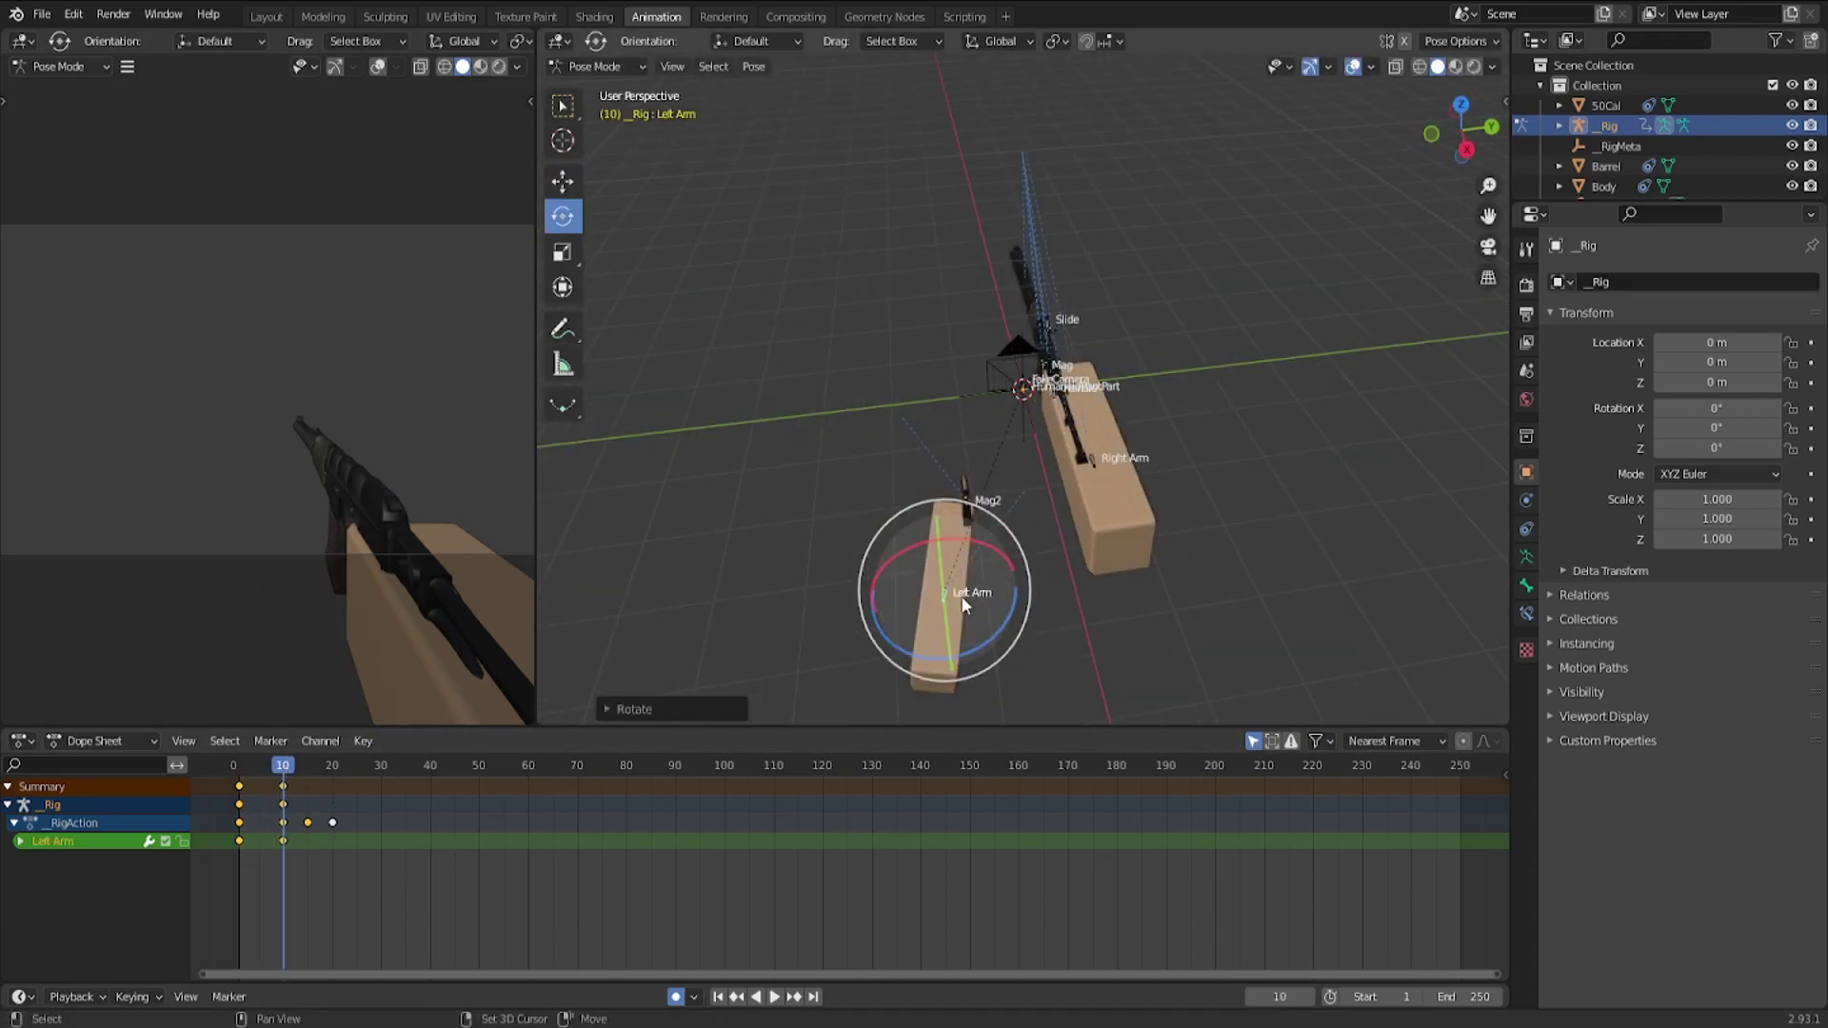
Fine-tune the Left Arm bone's position and tilt at frame 10 so the hand holds the detached Mag2 magazine
{"action": "middle_click_drag", "start_coordinate": [963, 600], "coordinate": [1096, 500]}
{"action": "scroll", "coordinate": [1096, 500], "scroll_direction": "down", "scroll_amount": 4}
{"action": "left_click", "coordinate": [563, 182]}
{"action": "left_click_drag", "start_coordinate": [895, 610], "coordinate": [900, 565]}
{"action": "left_click_drag", "start_coordinate": [973, 642], "coordinate": [998, 638]}
{"action": "middle_click_drag", "start_coordinate": [998, 638], "coordinate": [790, 681]}
{"action": "left_click", "coordinate": [563, 217]}
{"action": "left_click_drag", "start_coordinate": [975, 536], "coordinate": [988, 544]}
{"action": "left_click", "coordinate": [563, 182]}
{"action": "left_click_drag", "start_coordinate": [1096, 490], "coordinate": [1103, 486]}
{"action": "left_click", "coordinate": [563, 218]}
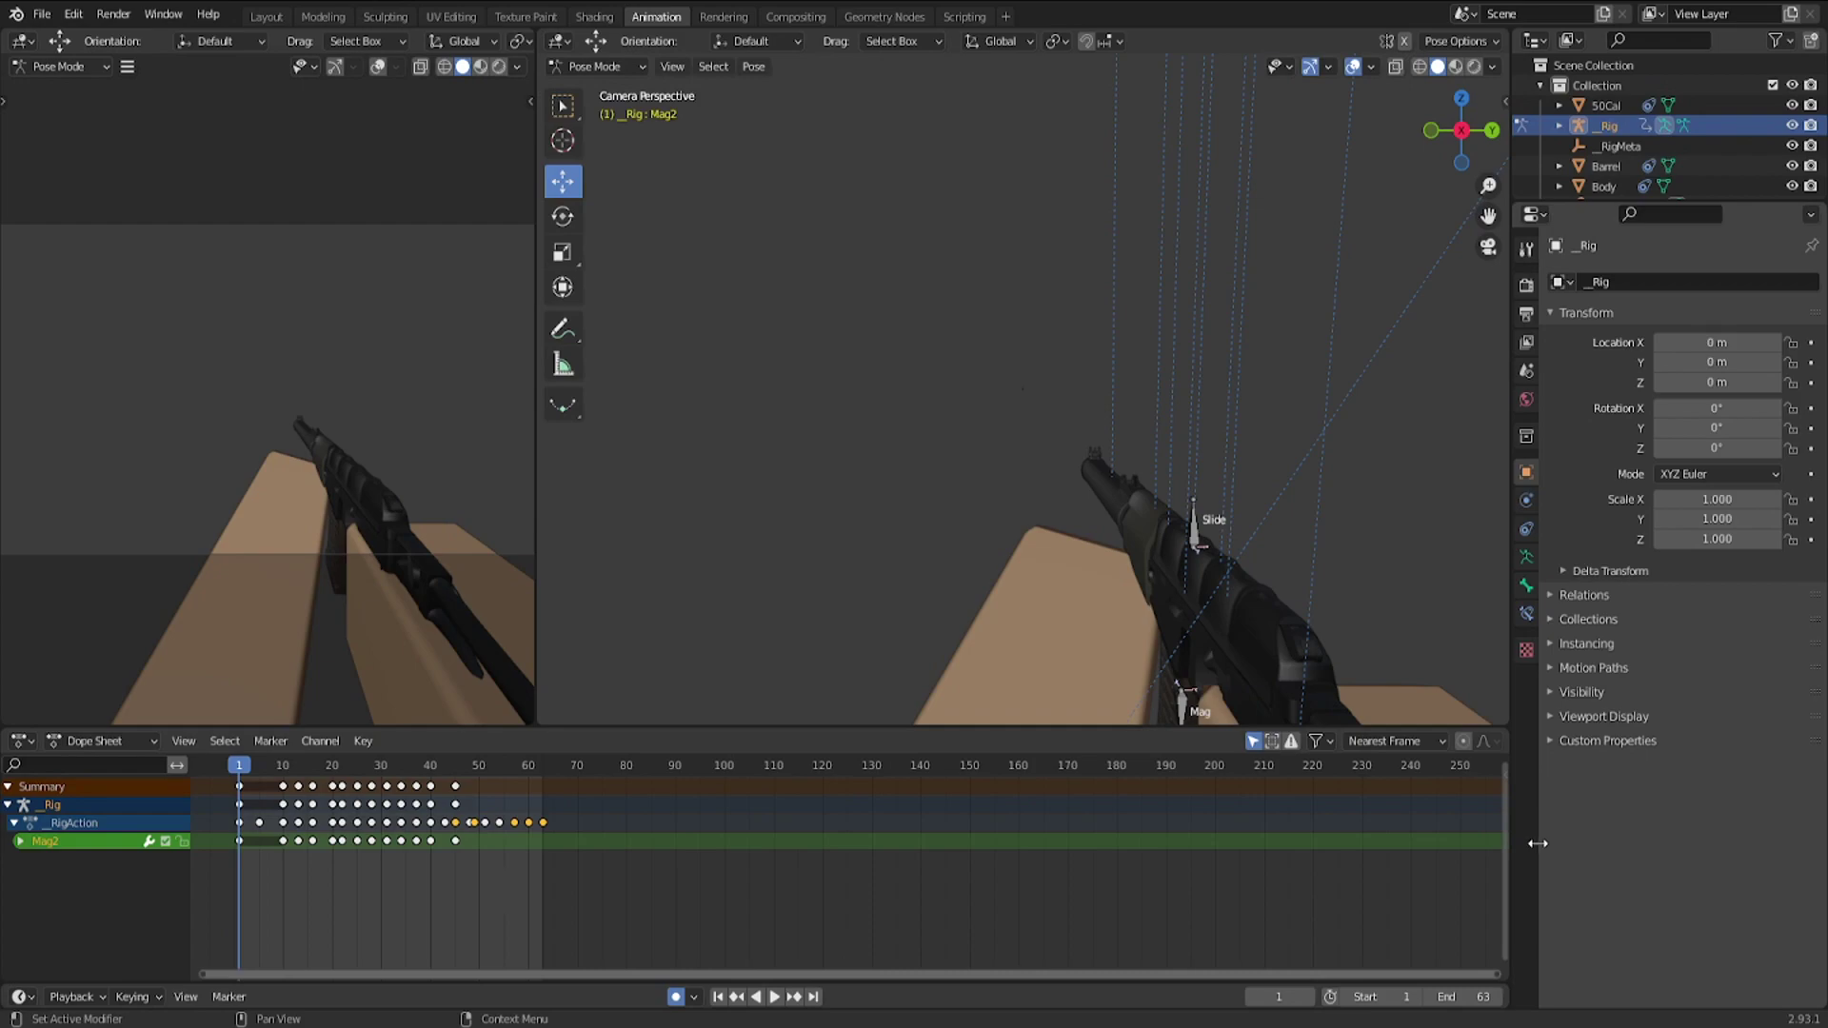
Play the 63-frame reload animation, return to frame 1 and examine the Mag2 magazine's starting position below the gun
{"action": "left_click", "coordinate": [777, 998]}
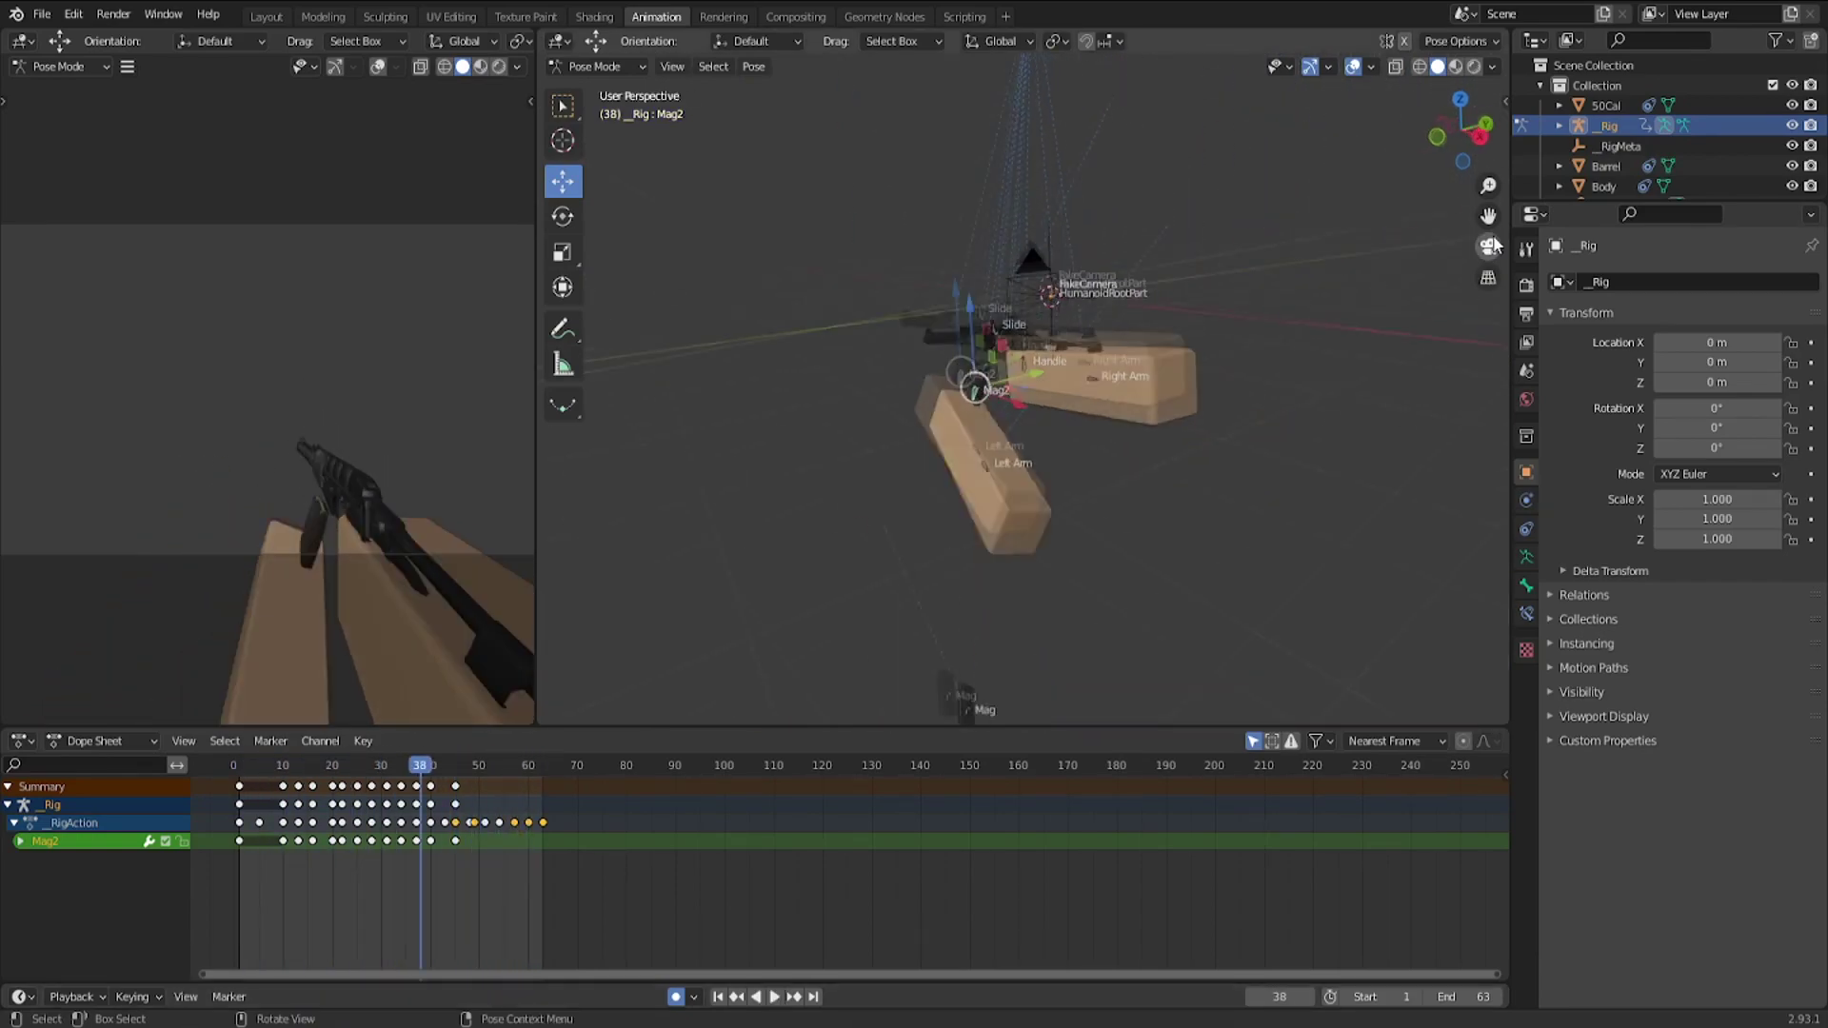
{"action": "middle_click_drag", "start_coordinate": [1009, 457], "coordinate": [1052, 419]}
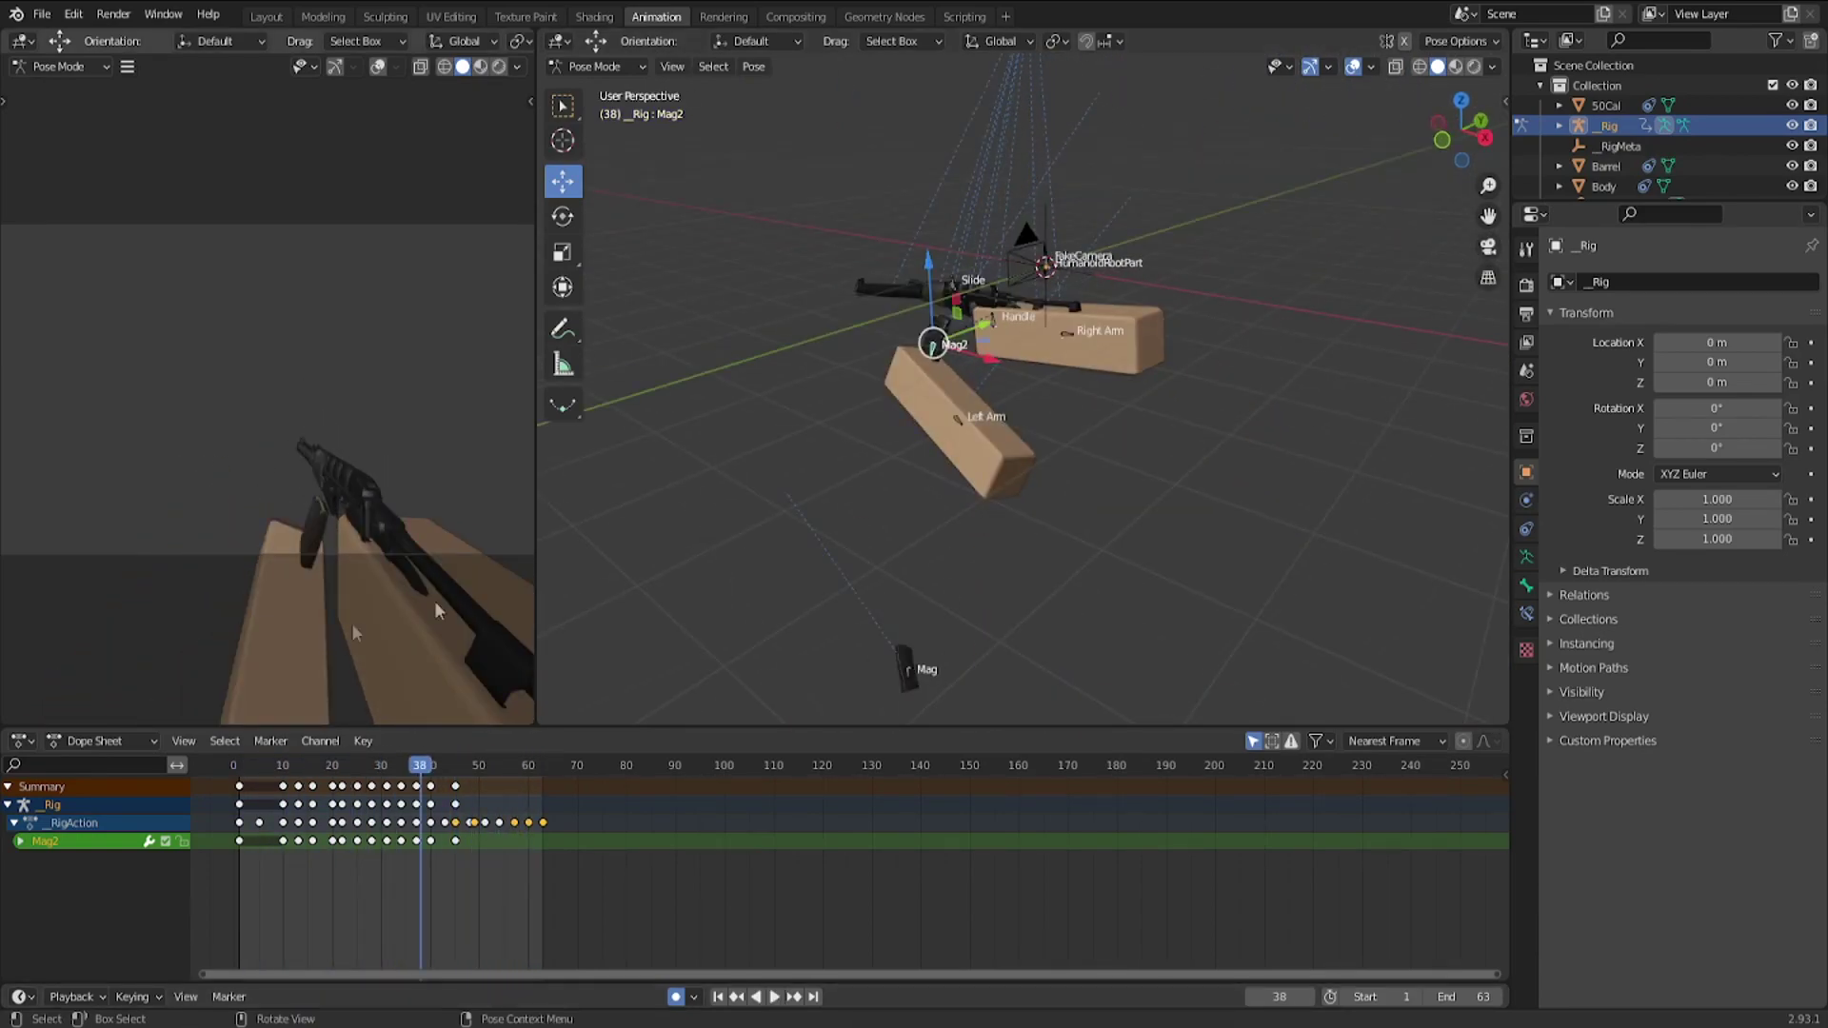
{"action": "left_click", "coordinate": [242, 774]}
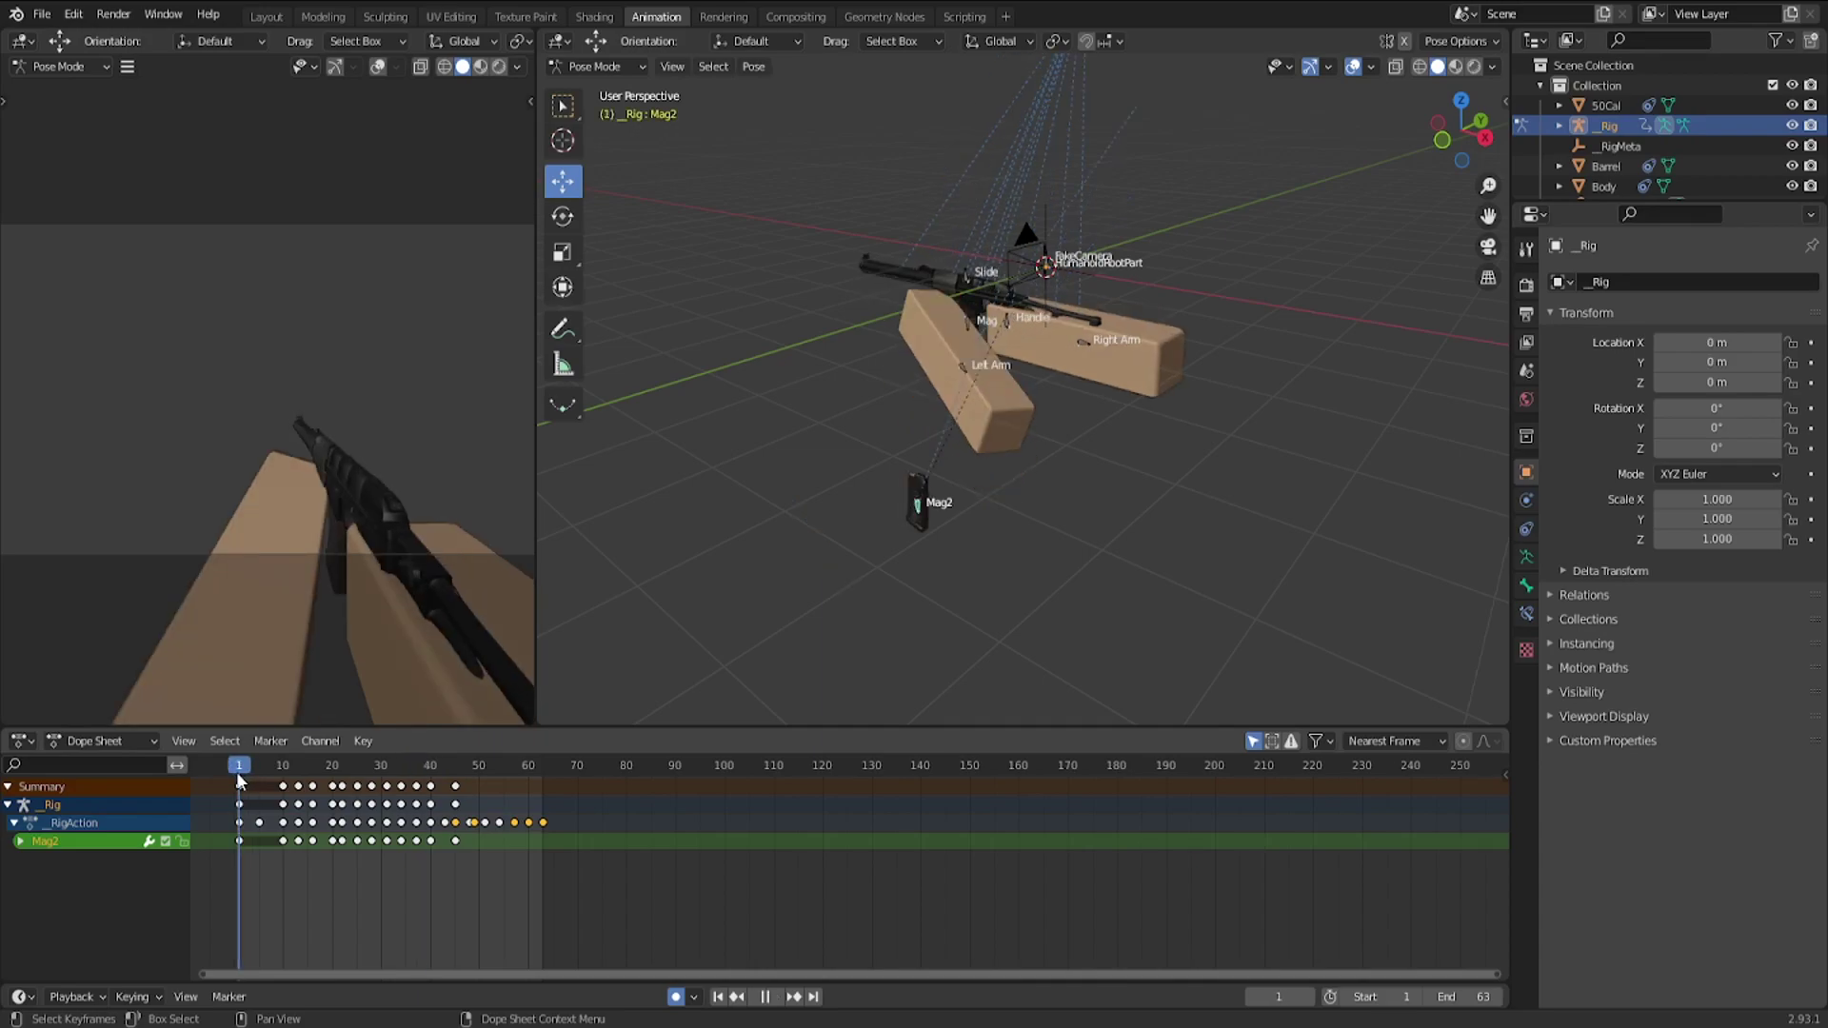
{"action": "middle_click_drag", "start_coordinate": [1066, 488], "coordinate": [1006, 484]}
{"action": "middle_click_drag", "start_coordinate": [1037, 588], "coordinate": [1154, 558]}
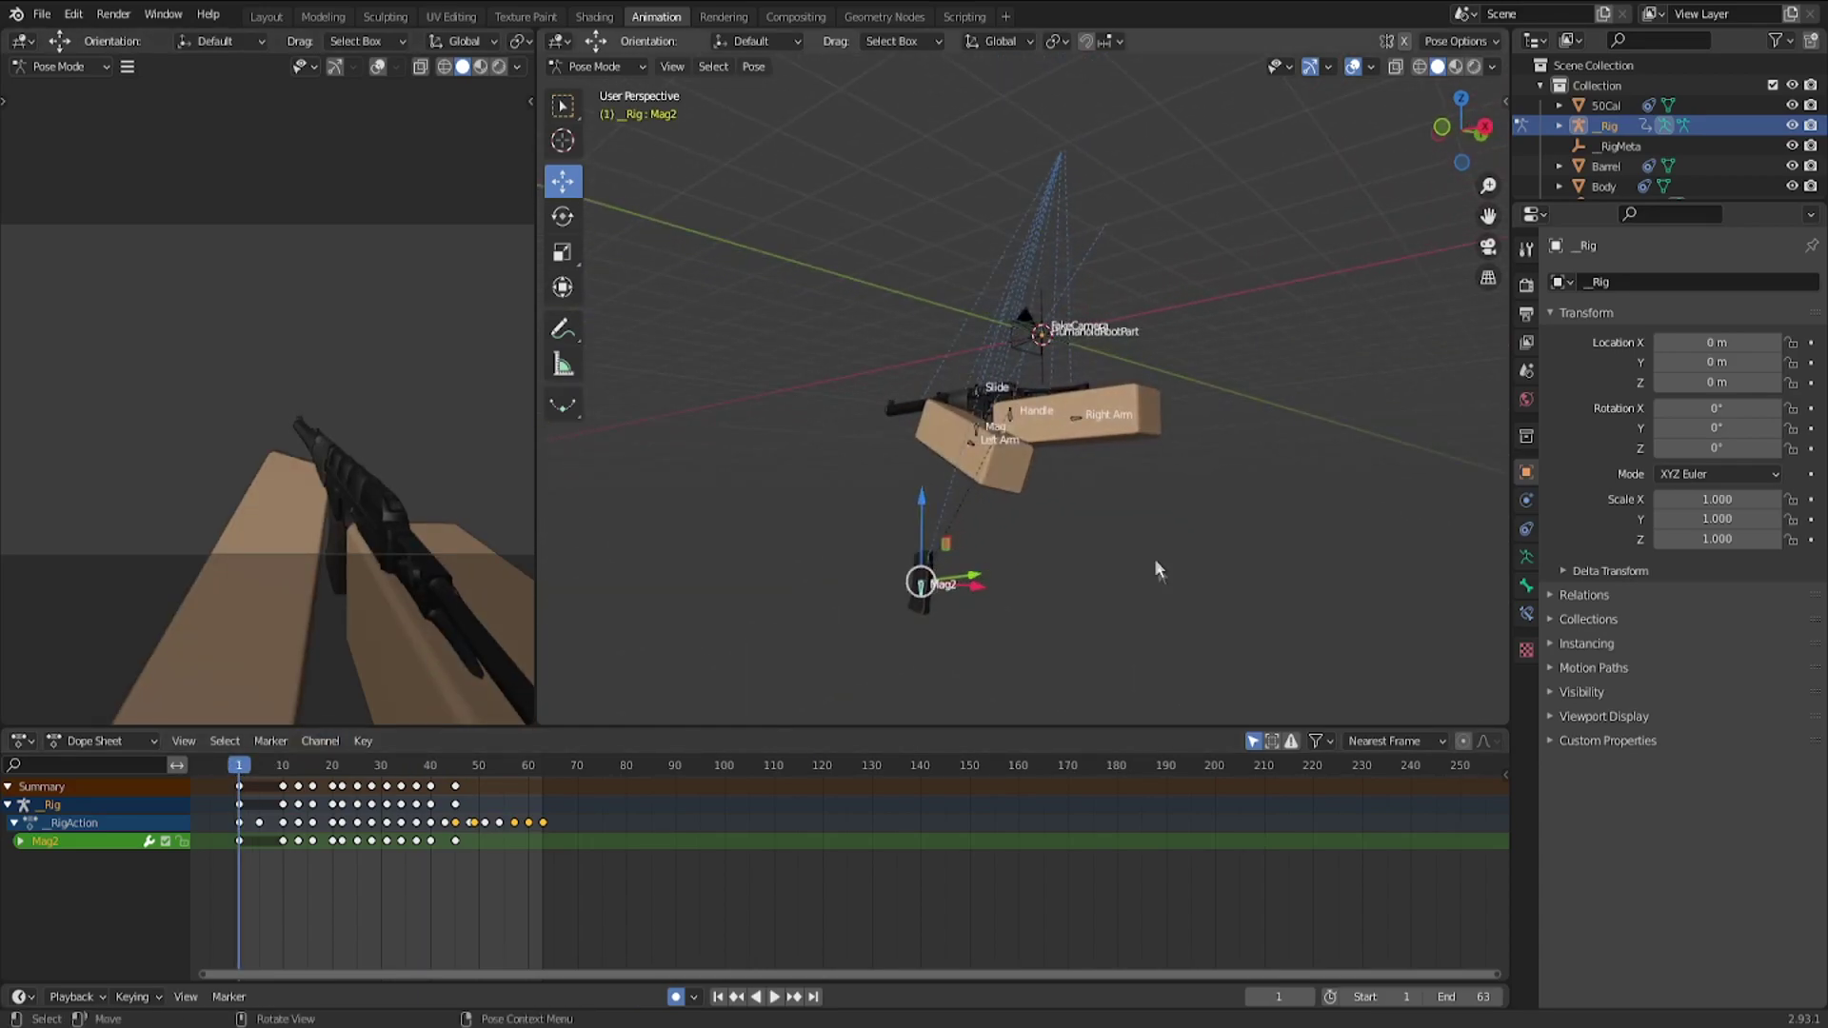
{"action": "middle_click_drag", "start_coordinate": [958, 364], "coordinate": [940, 426]}
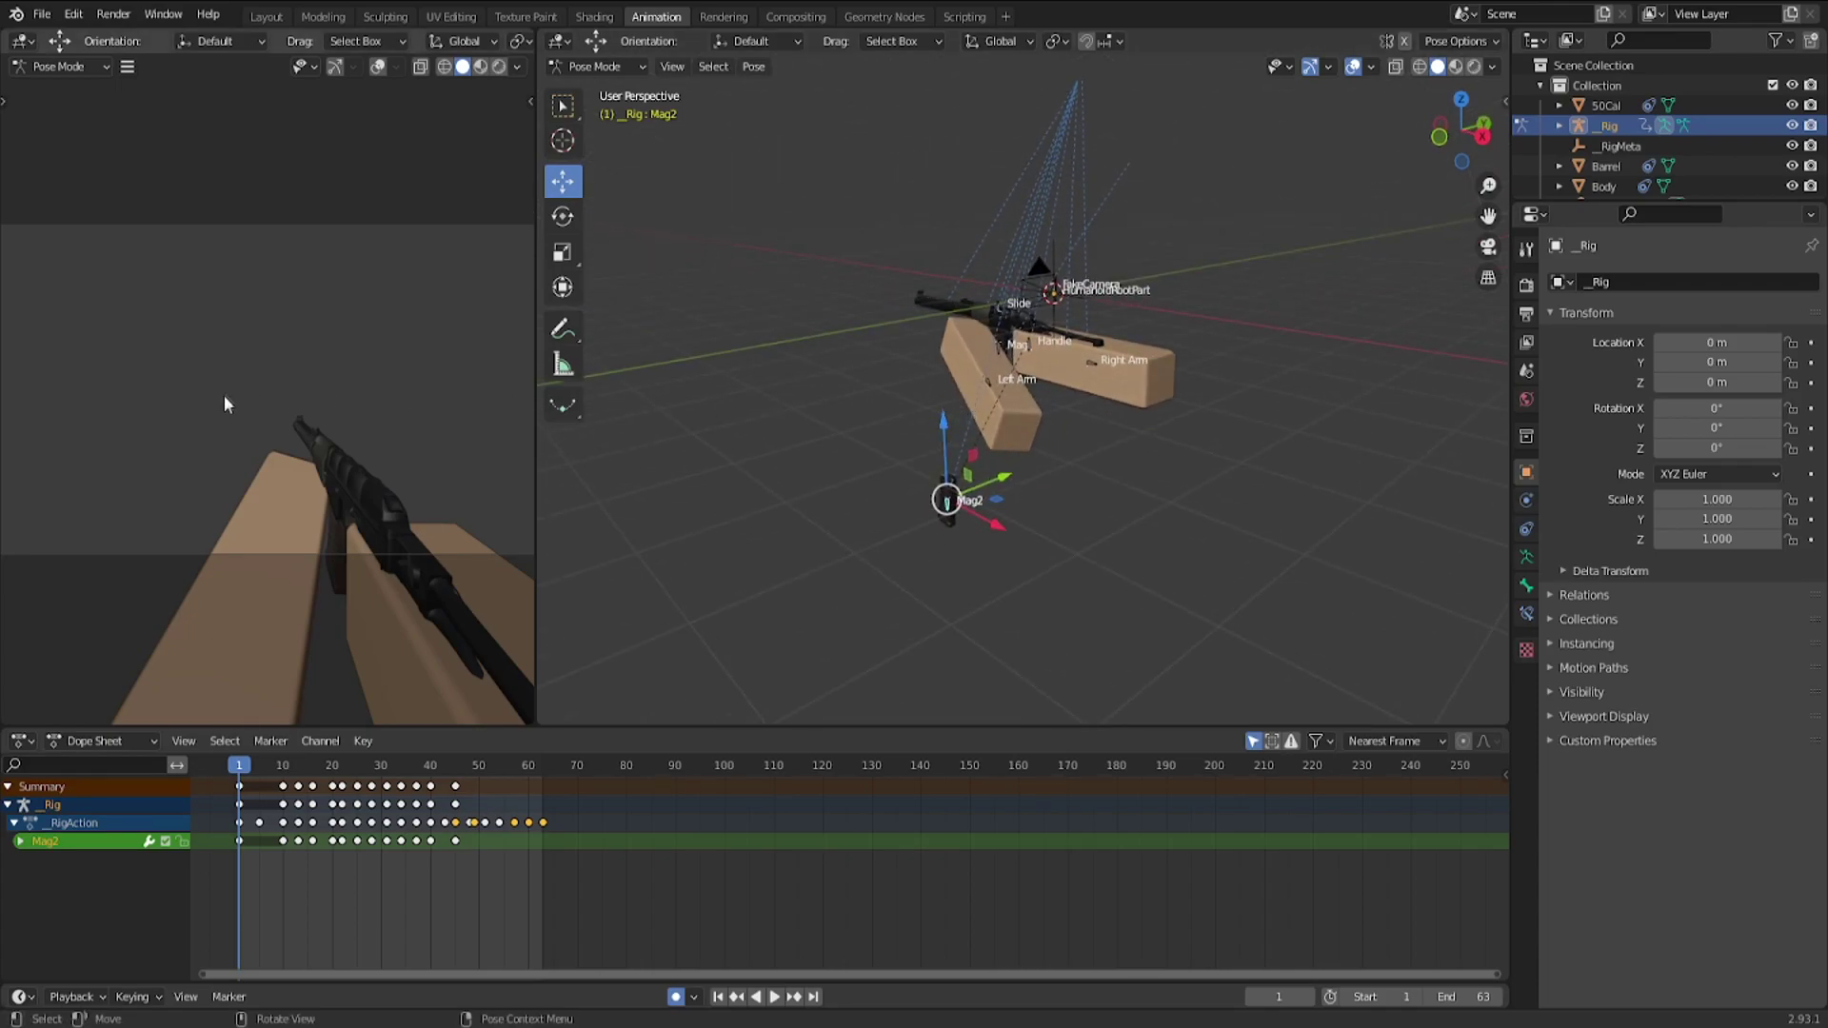
Scrub from frame 1 to frame 36 and examine how the left arm brings Mag2 up and knocks out the old magazine
{"action": "key", "text": "space"}
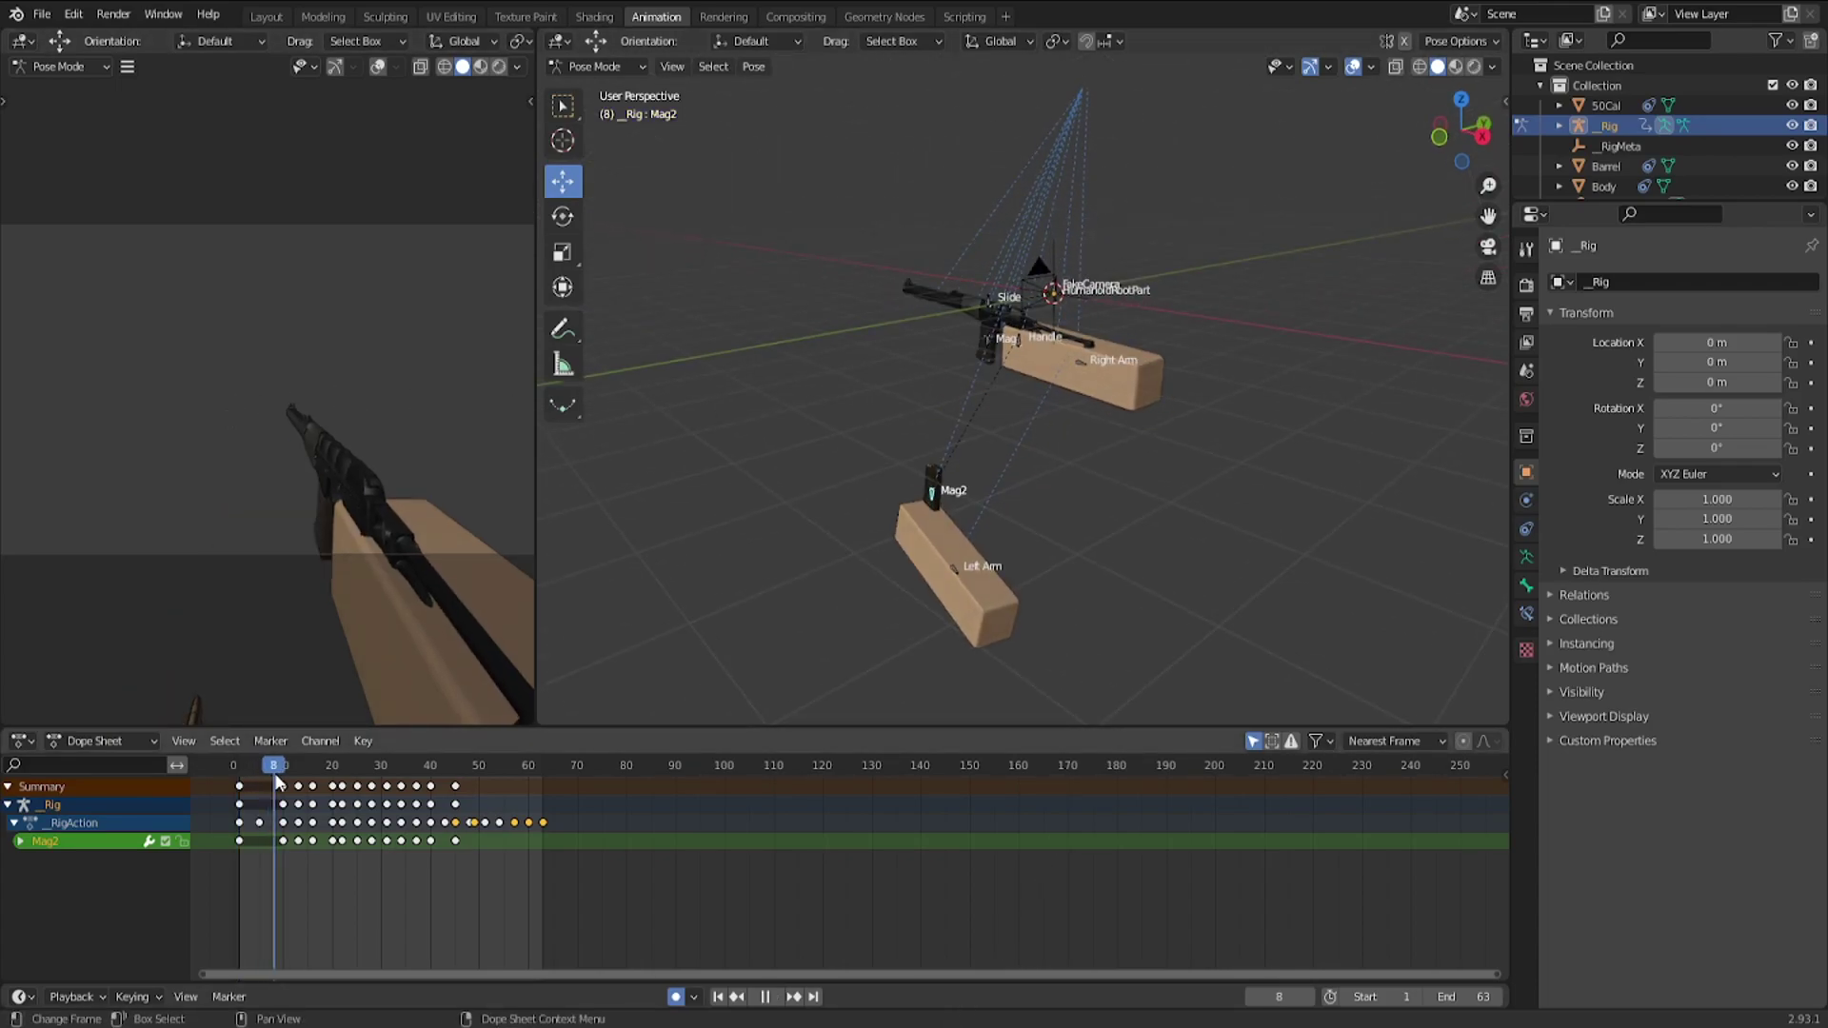
{"action": "key", "text": "space"}
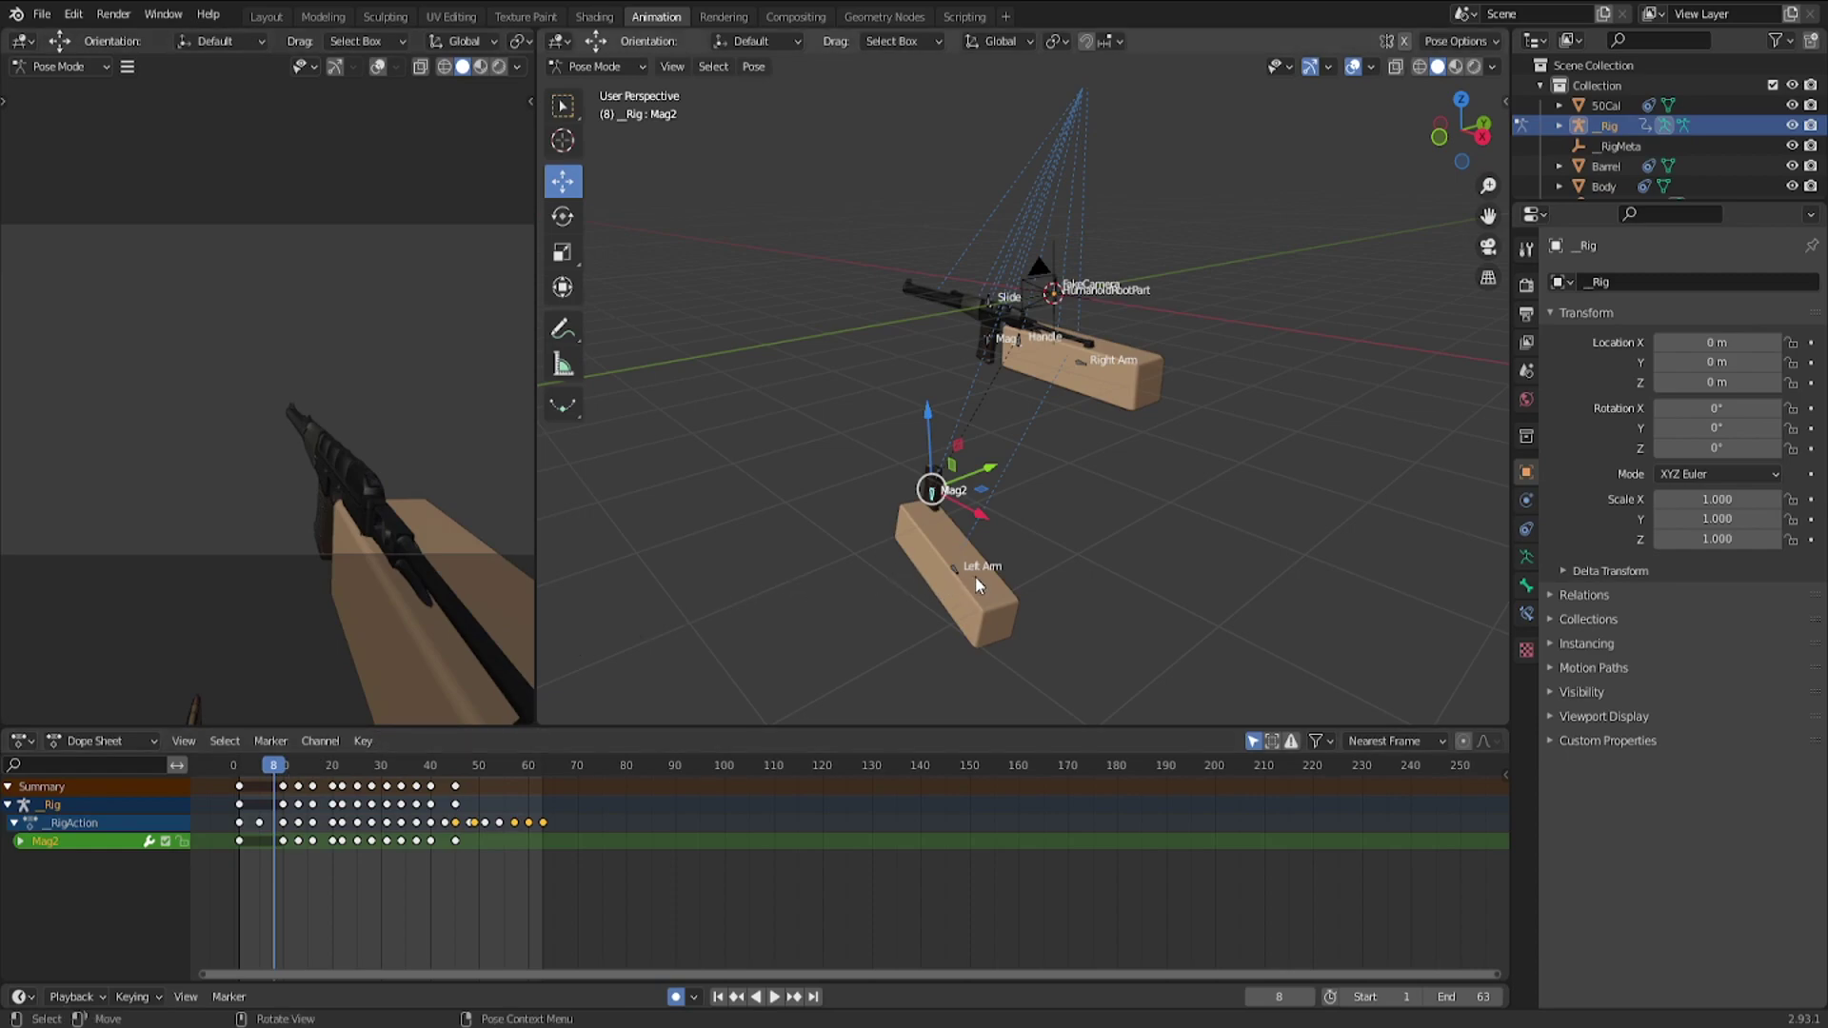
{"action": "left_click_drag", "start_coordinate": [266, 777], "coordinate": [315, 779]}
{"action": "key", "text": "space"}
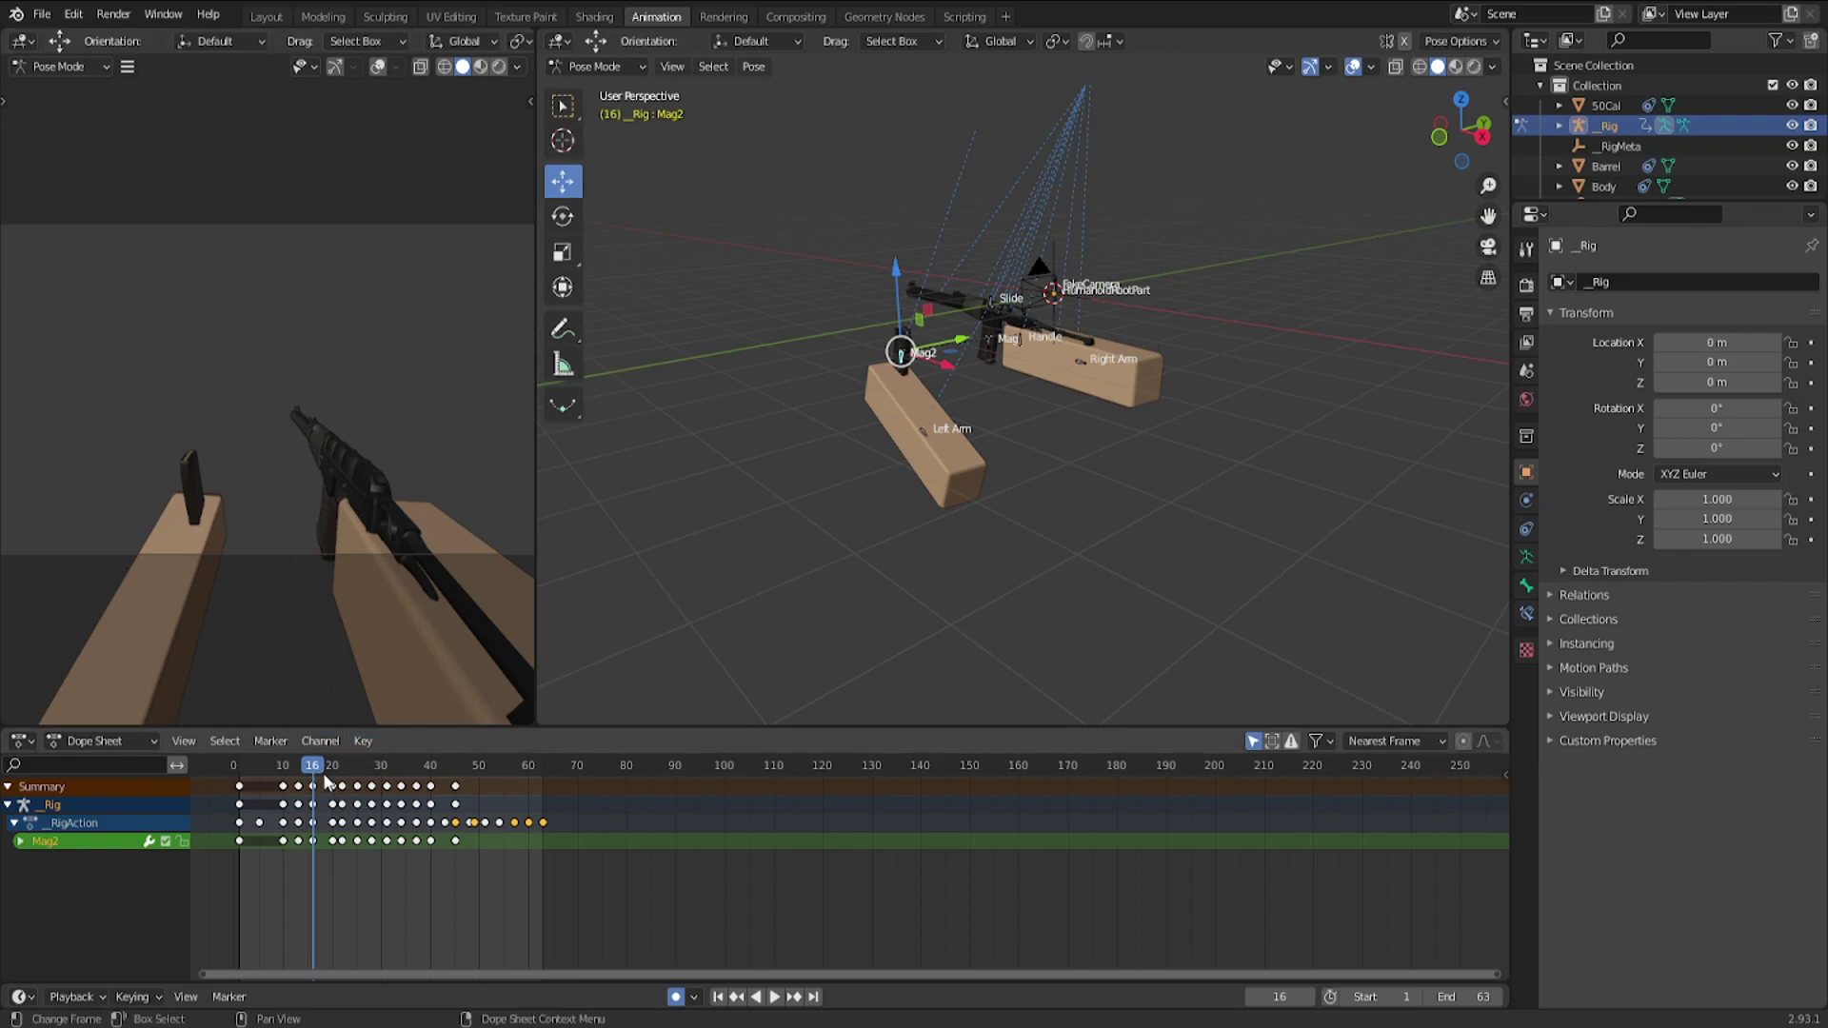
{"action": "left_click_drag", "start_coordinate": [325, 780], "coordinate": [356, 780]}
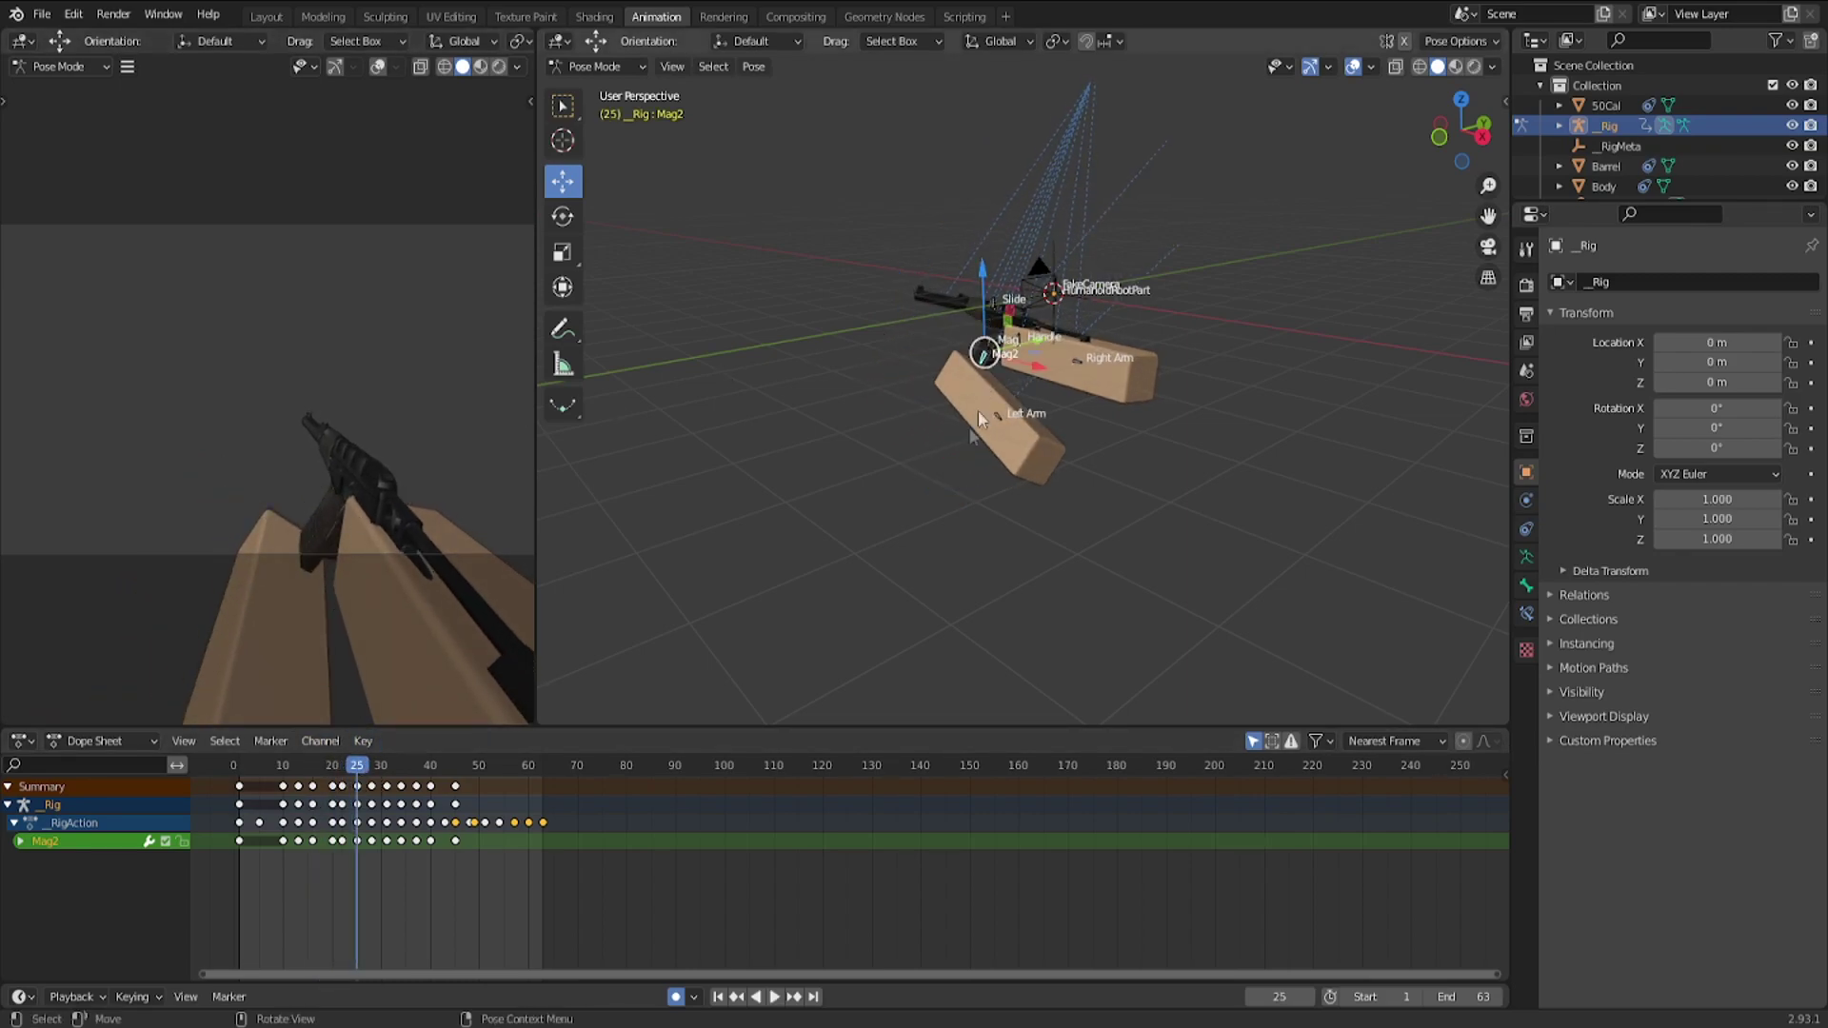
{"action": "middle_click_drag", "start_coordinate": [978, 419], "coordinate": [1057, 441]}
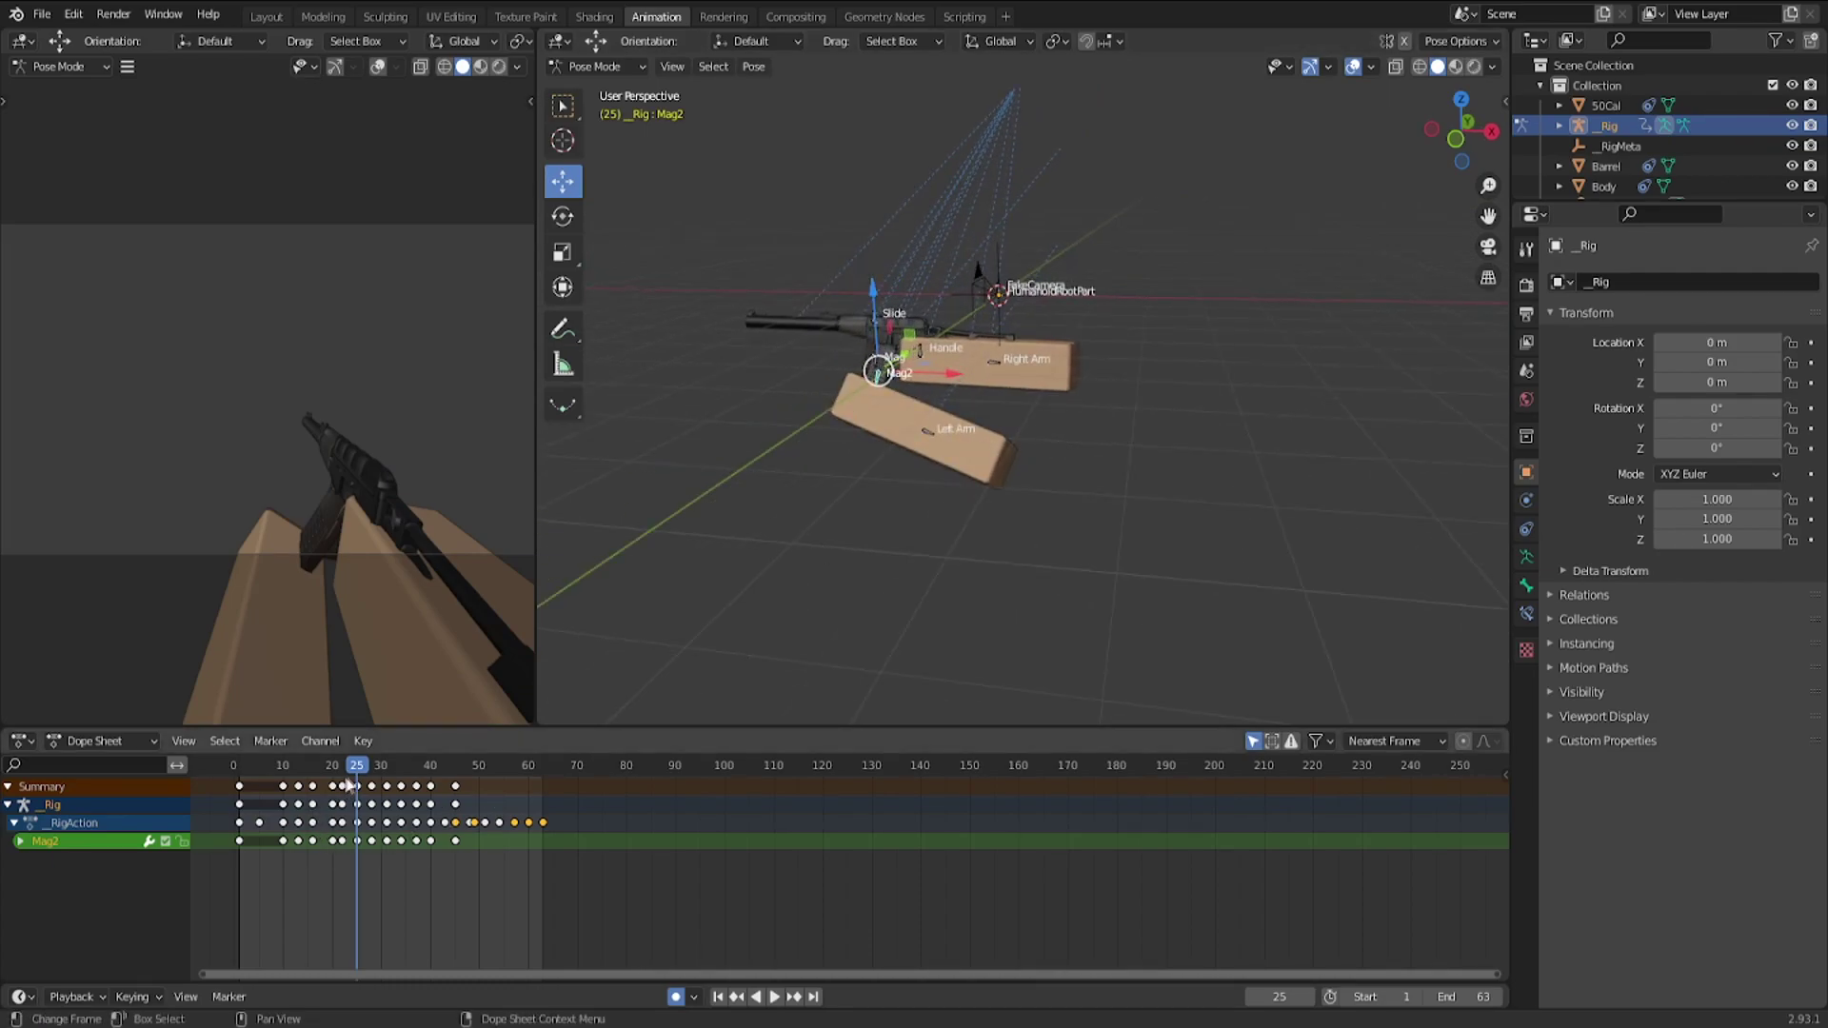
{"action": "key", "text": "space"}
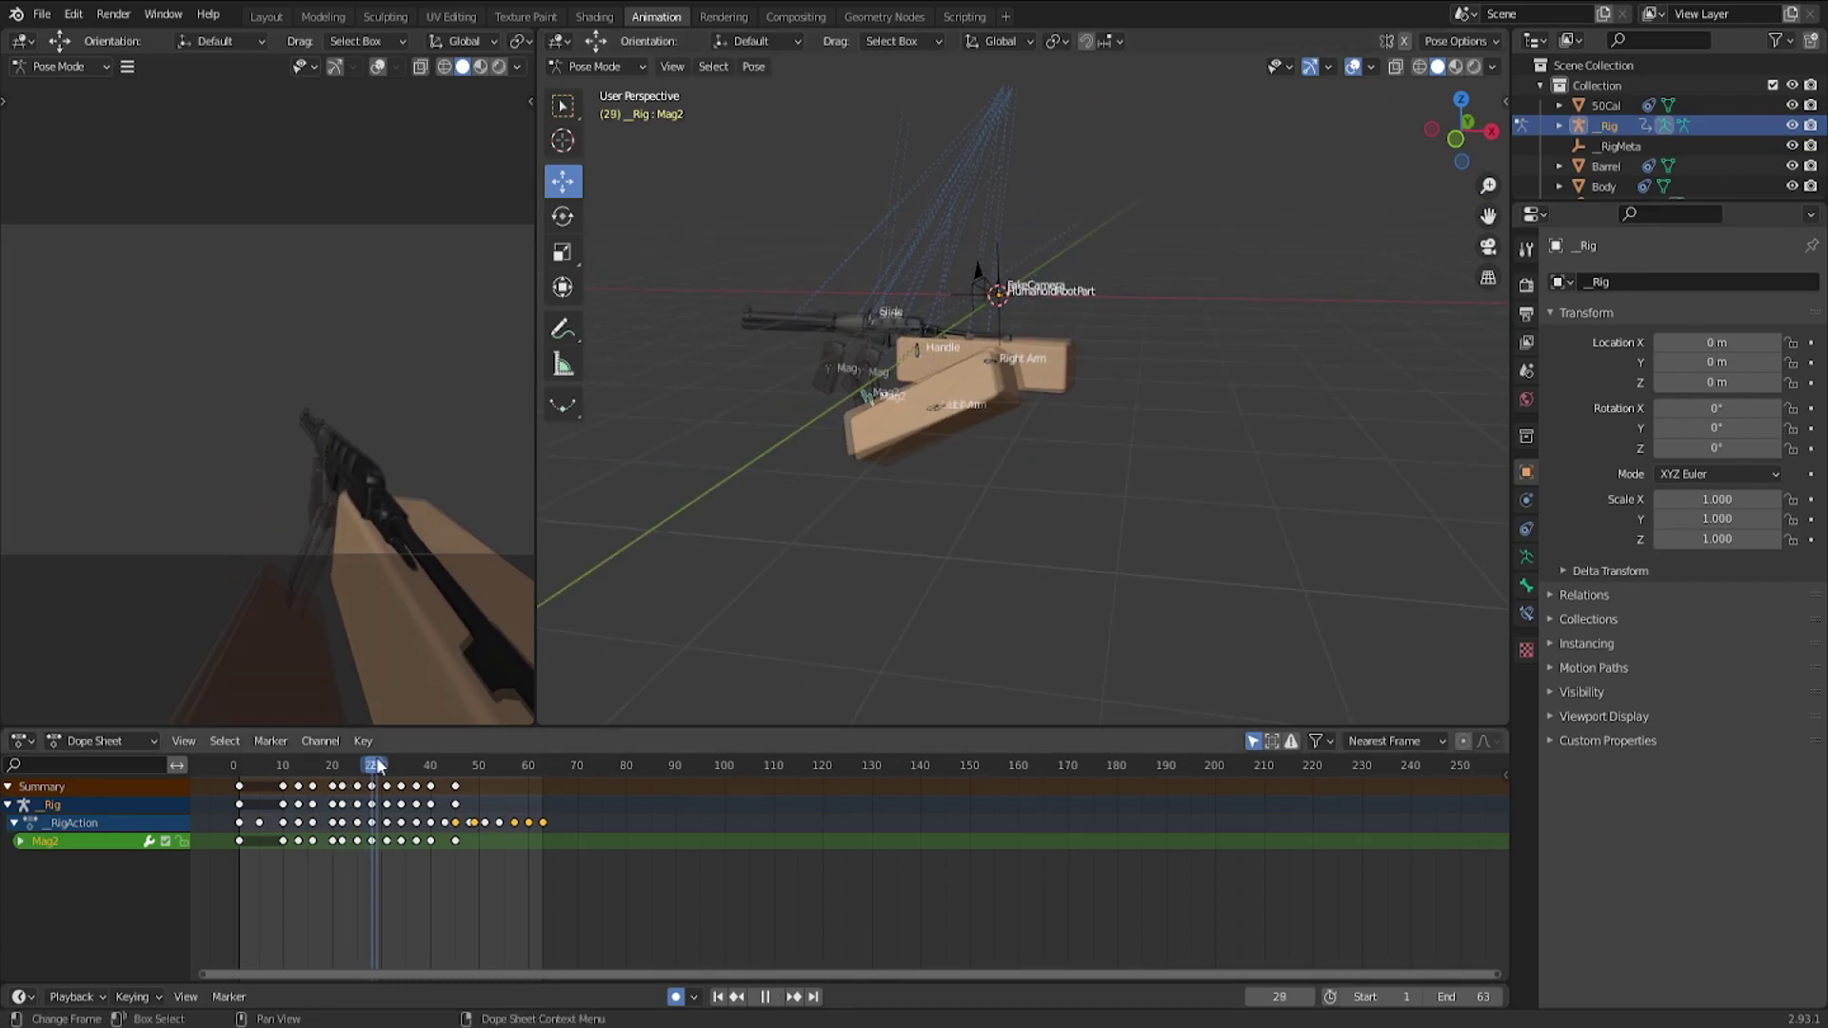
{"action": "left_click_drag", "start_coordinate": [378, 760], "coordinate": [387, 760]}
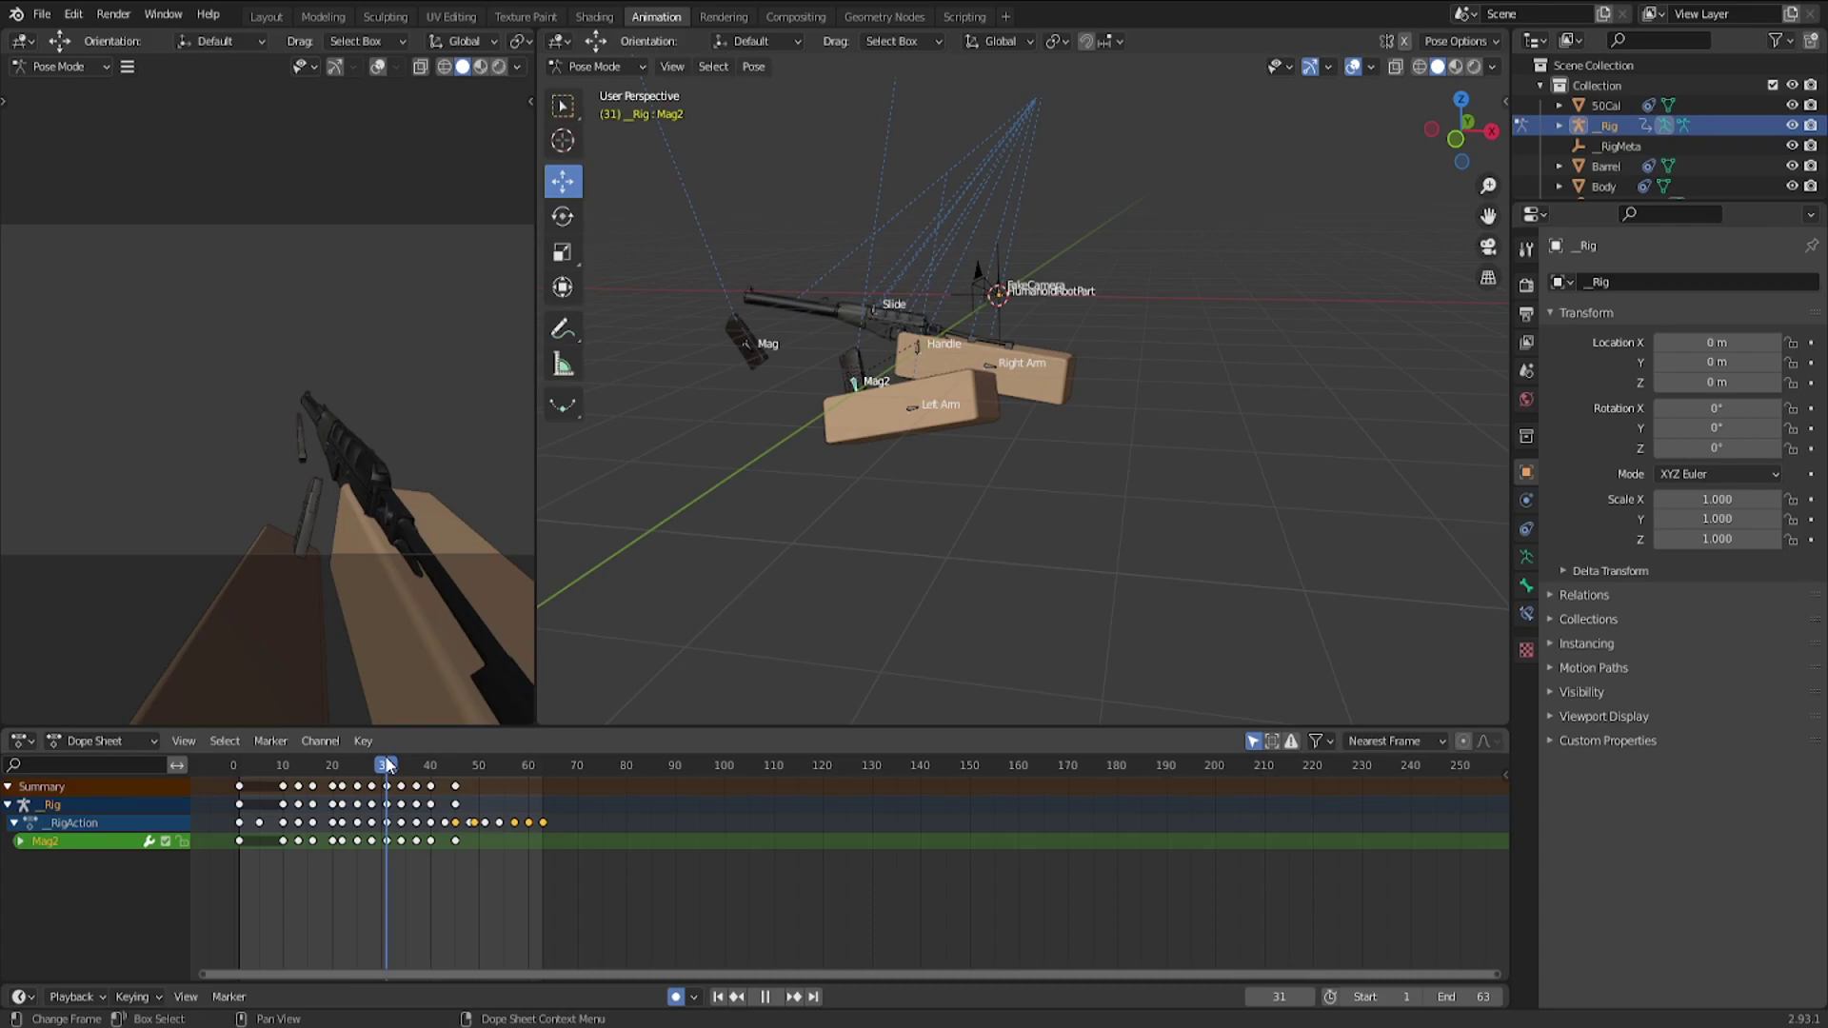
{"action": "left_click_drag", "start_coordinate": [393, 765], "coordinate": [416, 764]}
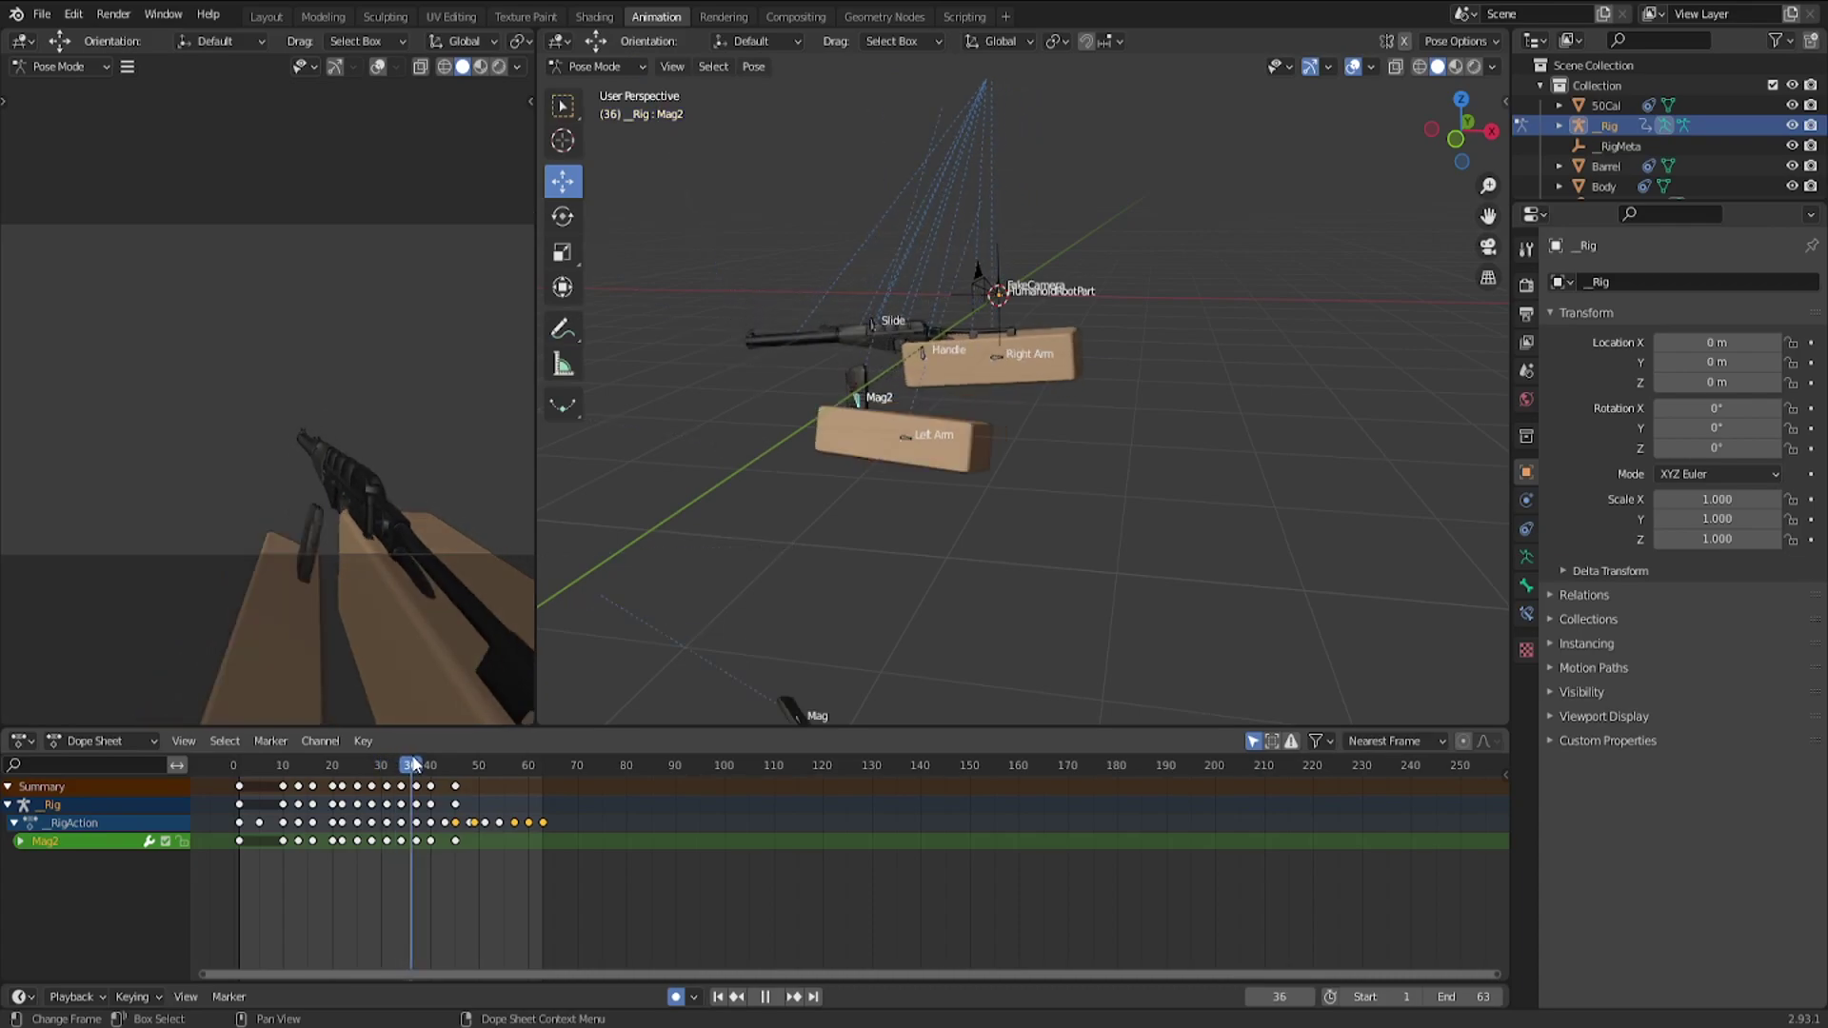
Examine the dropped Mag bone's keyframes while scrubbing from frame 36 to its return to the gun at frame 57
{"action": "scroll", "coordinate": [994, 596], "scroll_direction": "down", "scroll_amount": 2}
{"action": "middle_click_drag", "start_coordinate": [994, 597], "coordinate": [896, 619]}
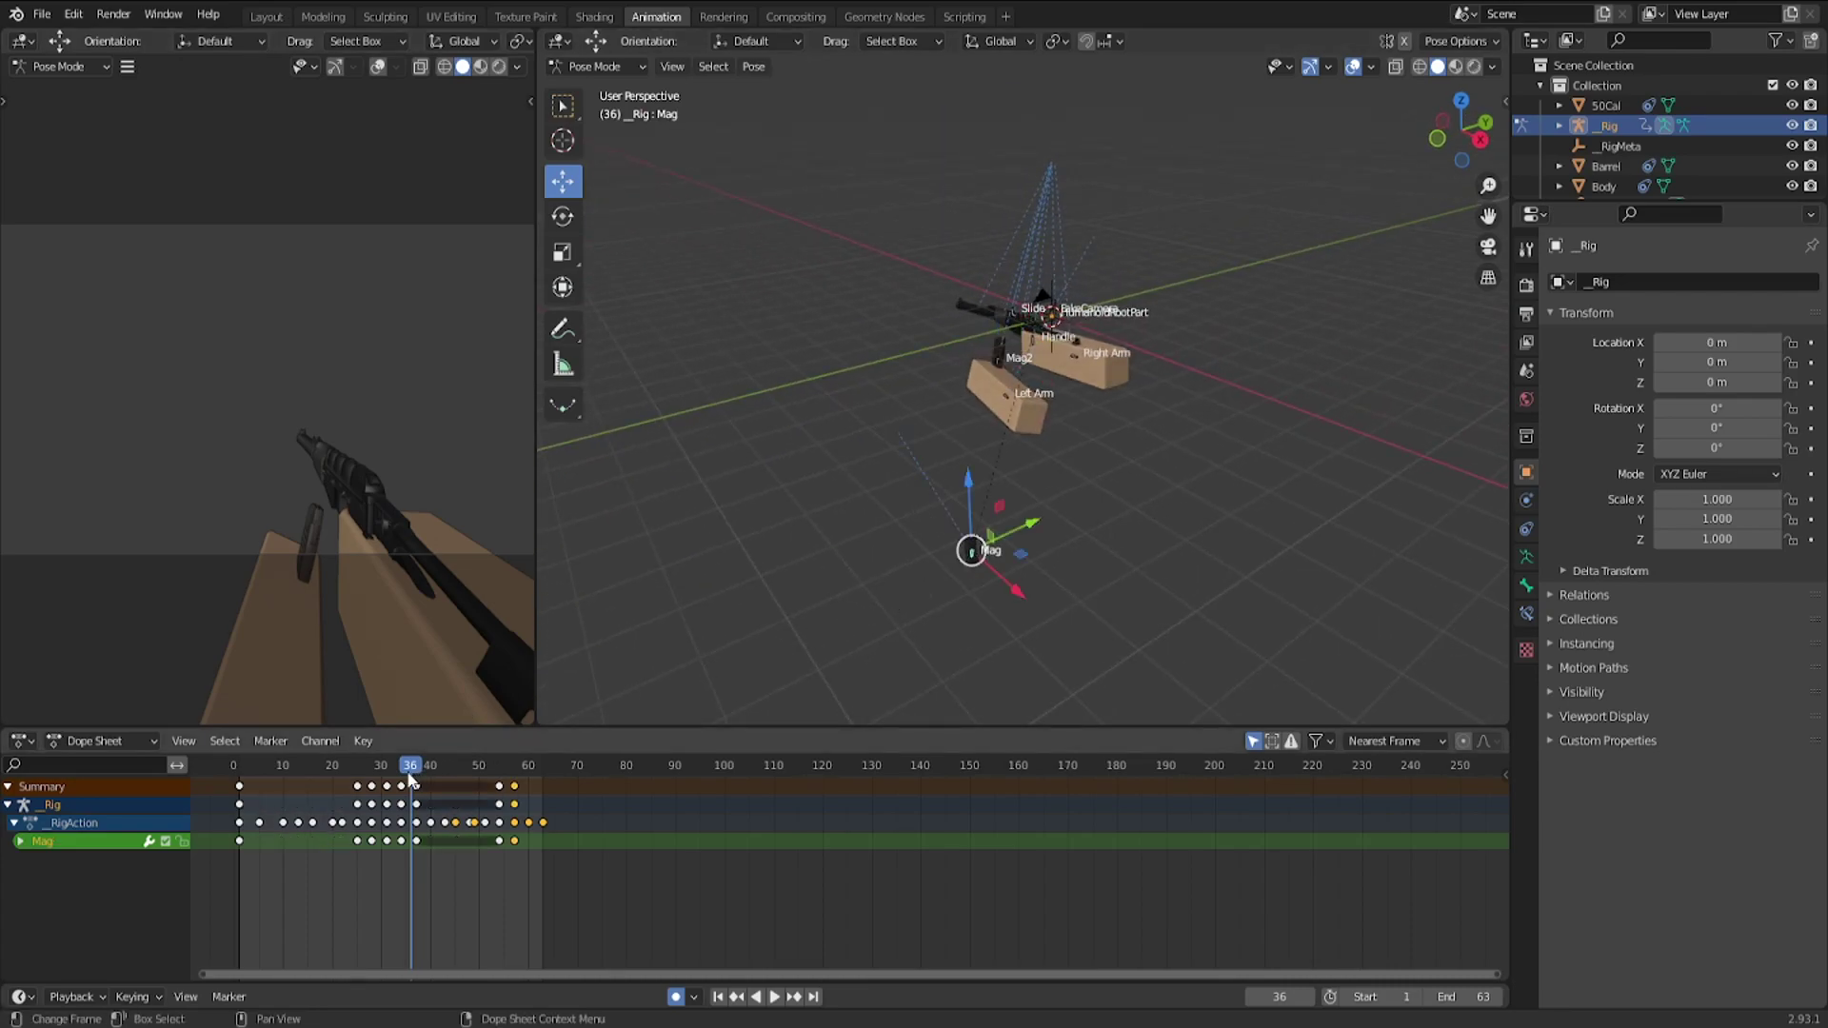
{"action": "key", "text": "space"}
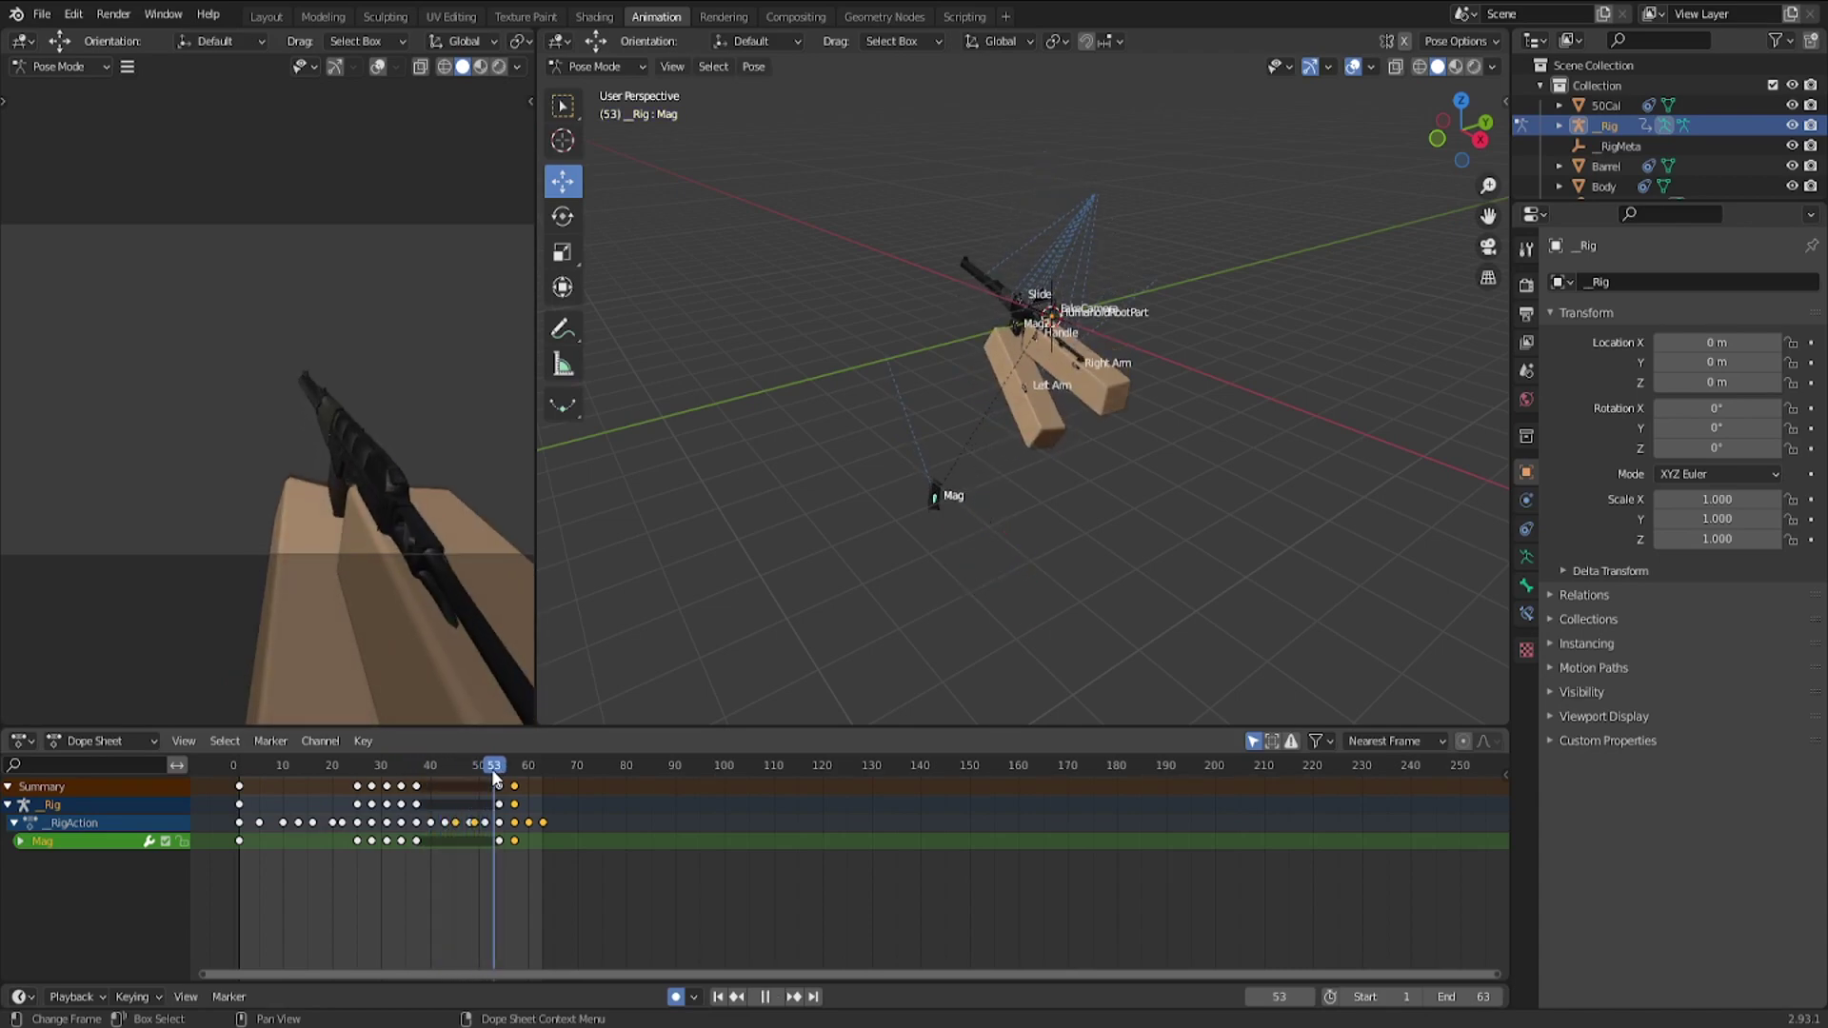
{"action": "key", "text": "space"}
{"action": "left_click_drag", "start_coordinate": [500, 779], "coordinate": [514, 779]}
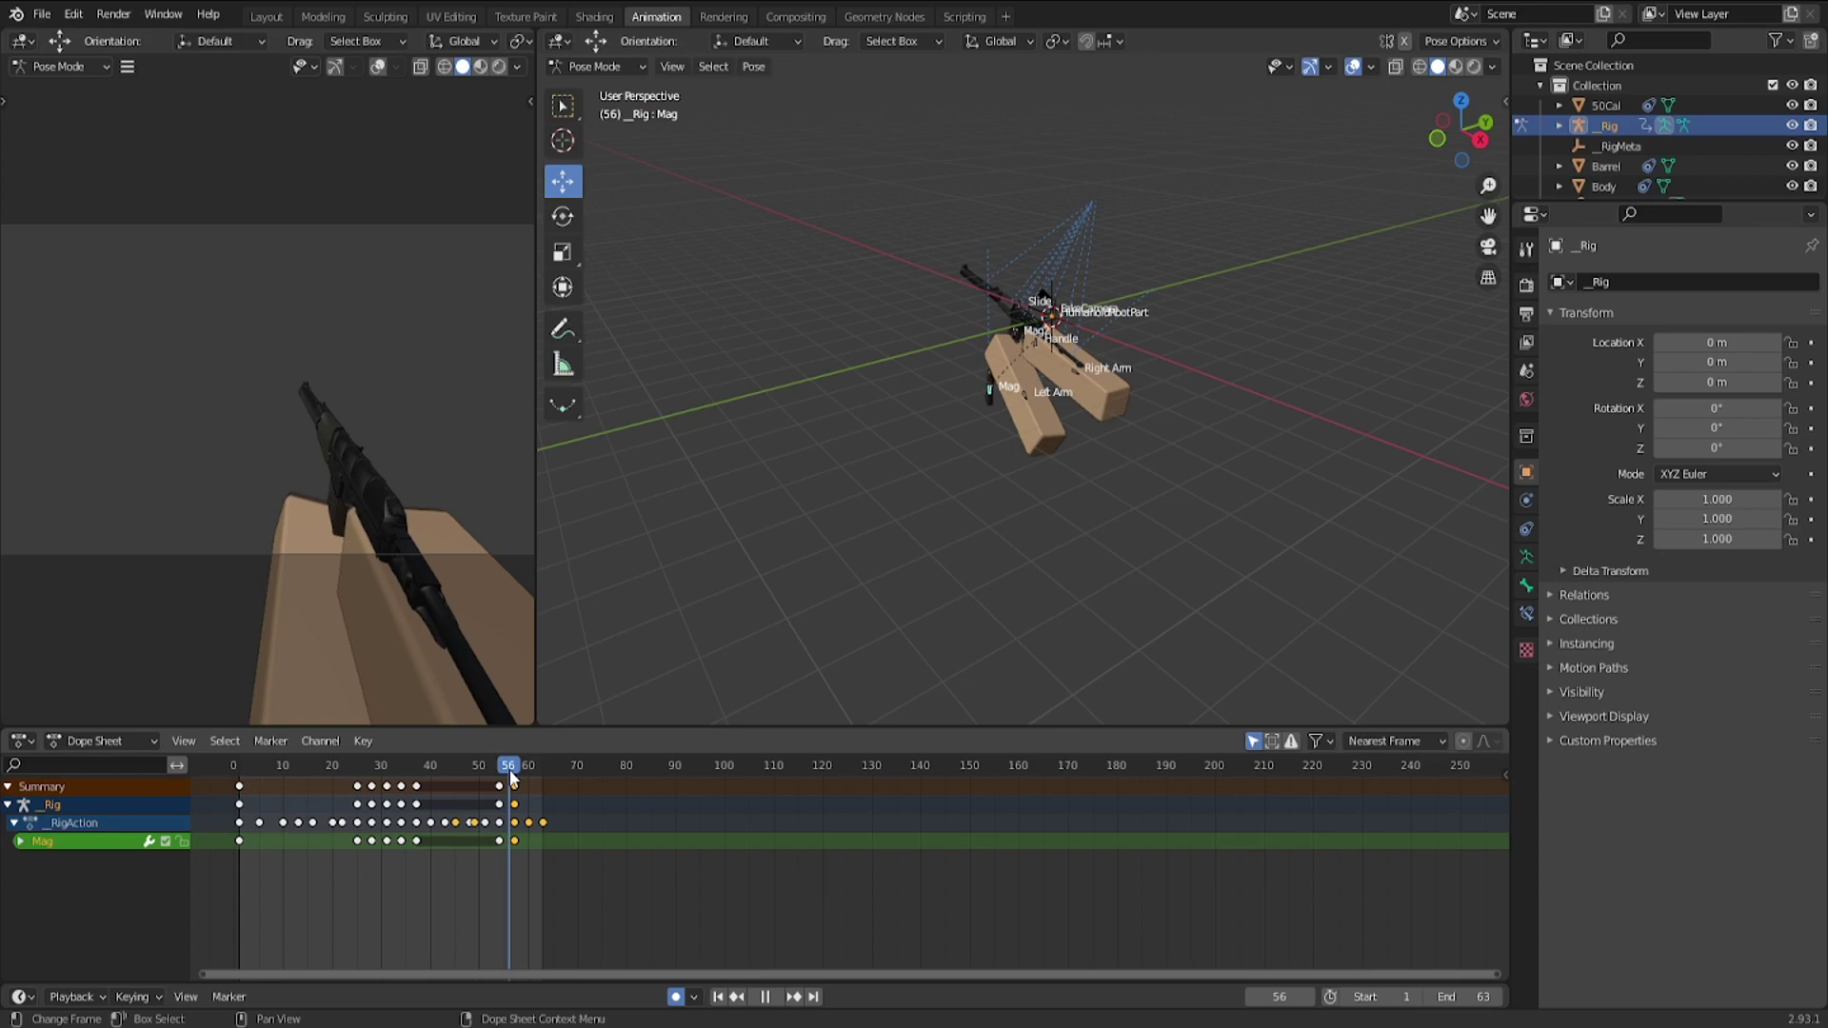
{"action": "left_click_drag", "start_coordinate": [514, 779], "coordinate": [517, 777]}
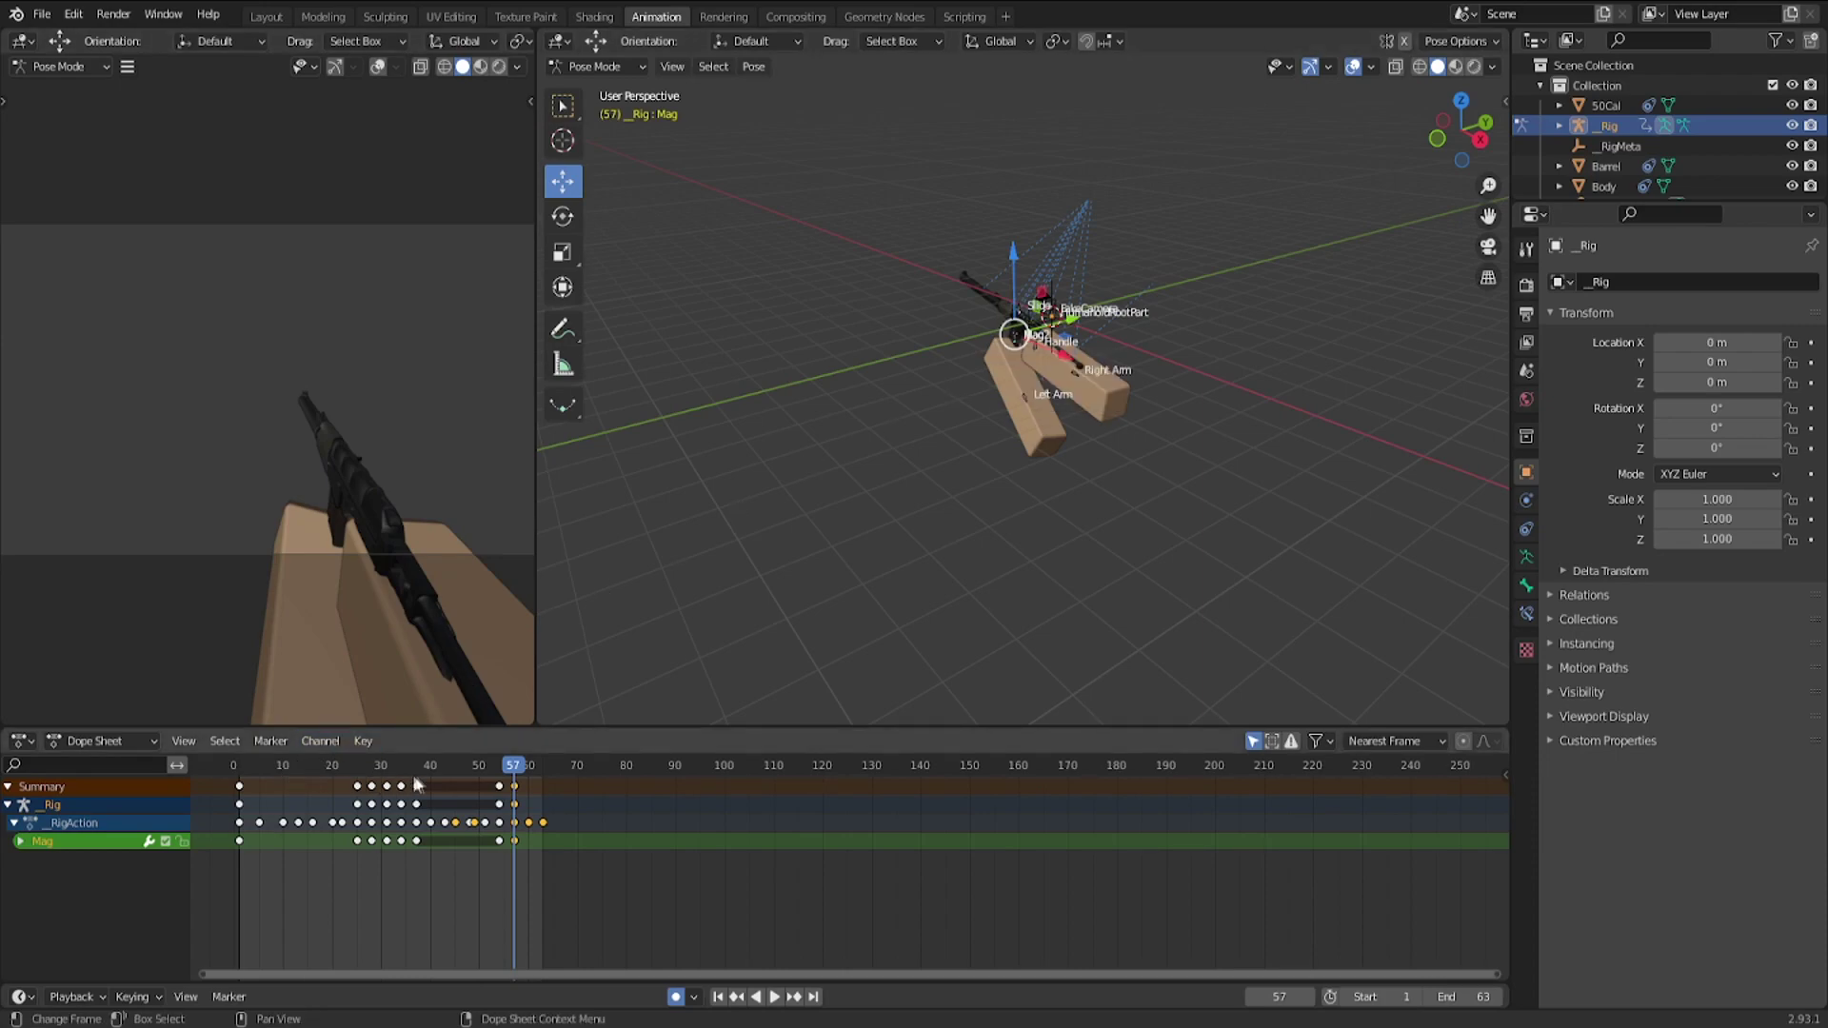
Inspect the closing pose at frame 63 and play the full reload animation through the camera
{"action": "key", "text": "space"}
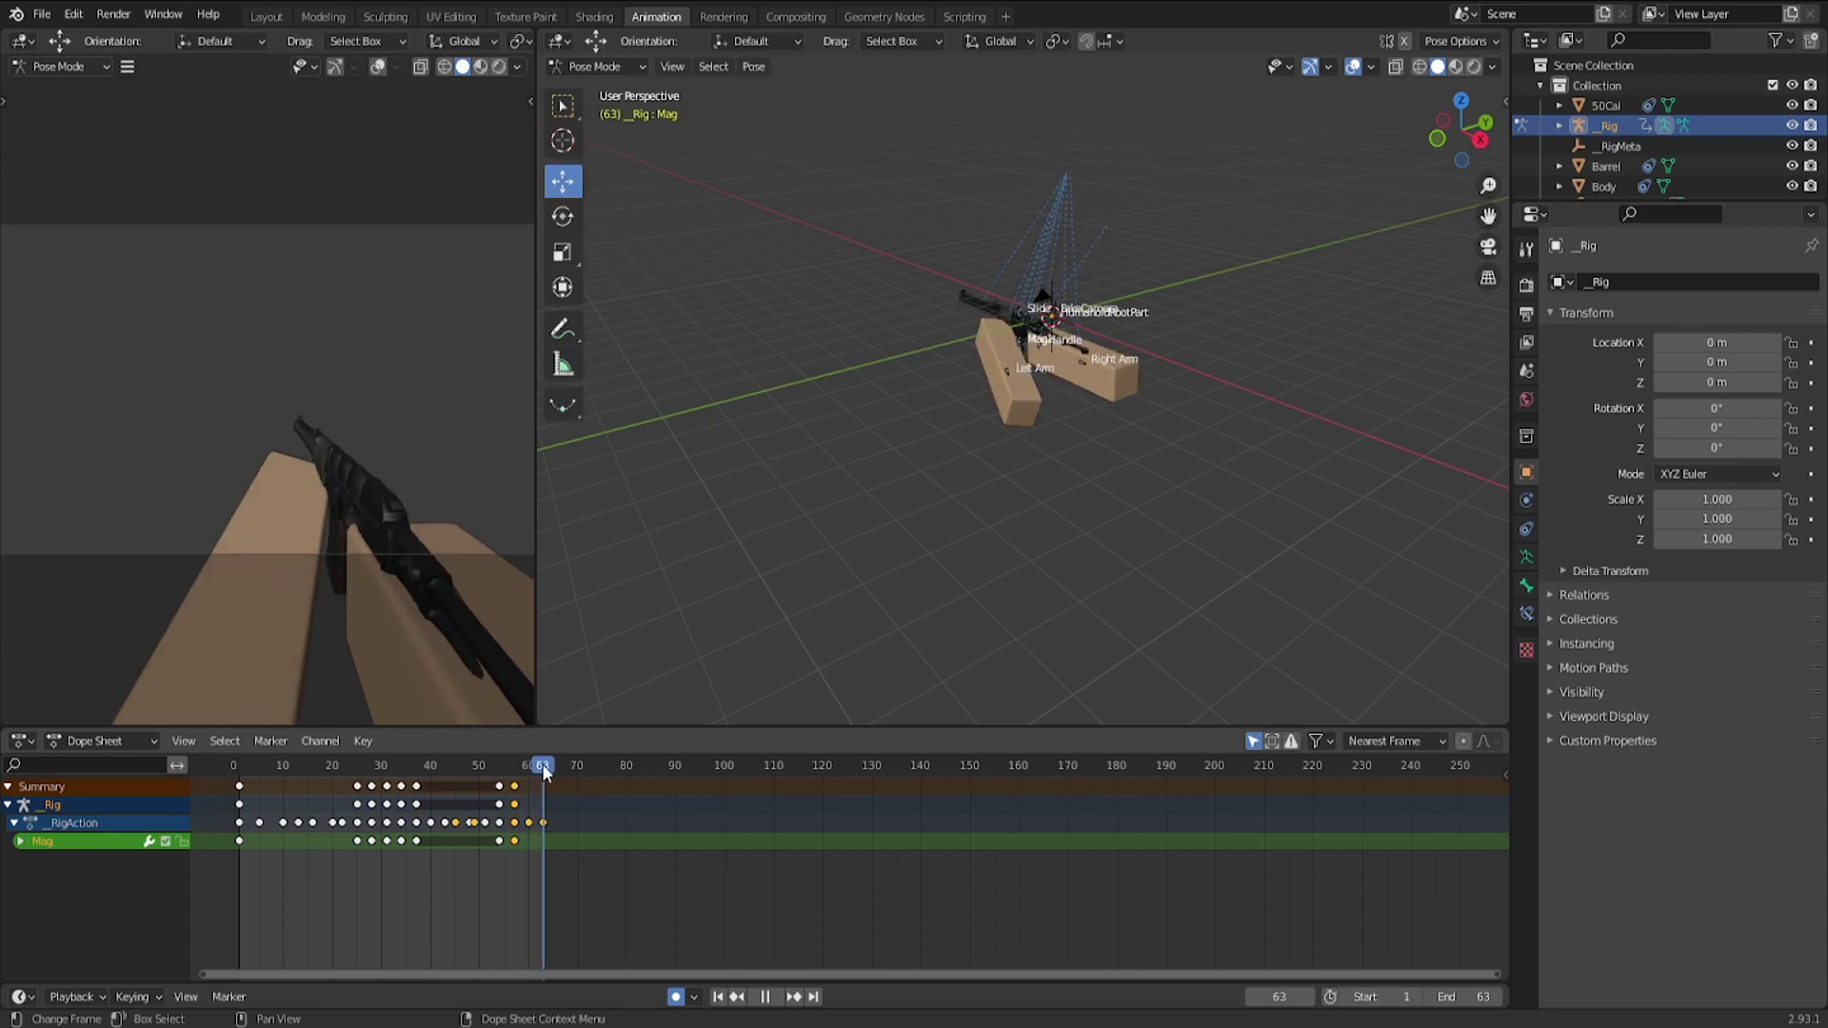
{"action": "mouse_move", "coordinate": [1050, 352]}
{"action": "middle_mouse_down"}
{"action": "mouse_move", "coordinate": [944, 385]}
{"action": "mouse_move", "coordinate": [1045, 384]}
{"action": "middle_mouse_up"}
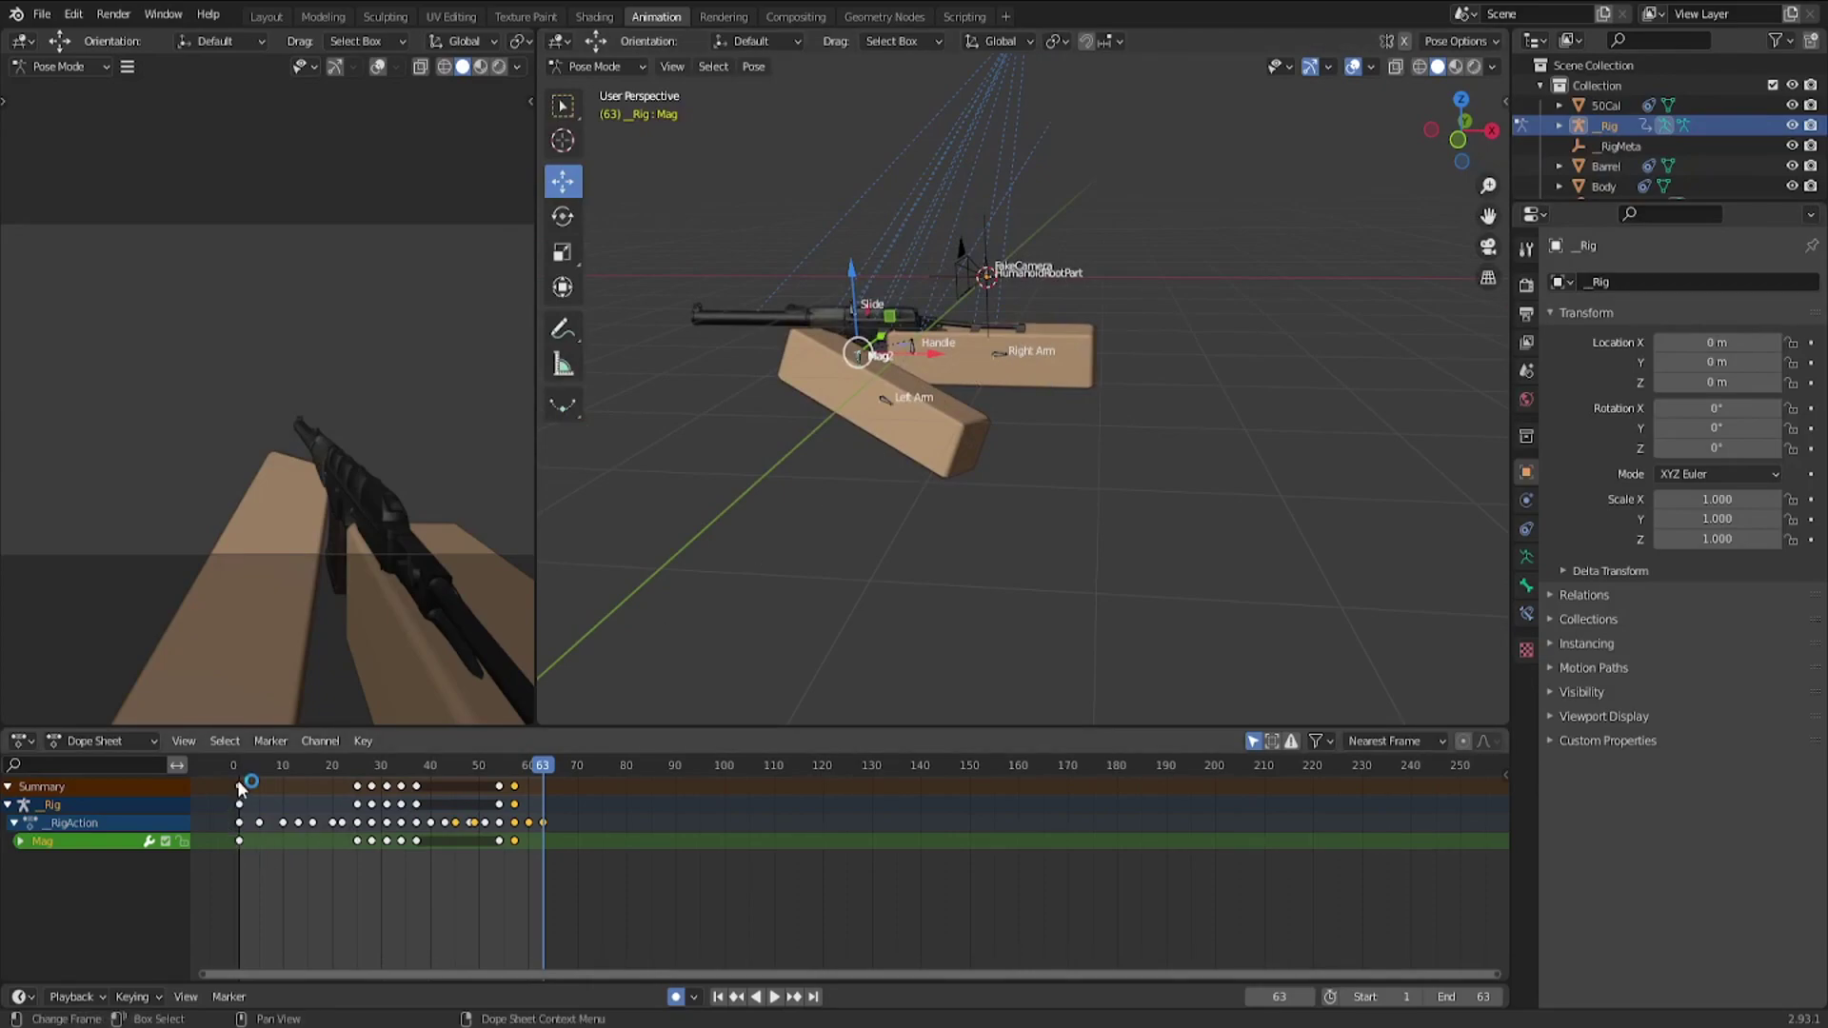
{"action": "mouse_move", "coordinate": [519, 769]}
{"action": "left_mouse_down"}
{"action": "mouse_move", "coordinate": [546, 773]}
{"action": "mouse_move", "coordinate": [430, 777]}
{"action": "mouse_move", "coordinate": [545, 774]}
{"action": "left_mouse_up"}
{"action": "left_click", "coordinate": [1488, 247]}
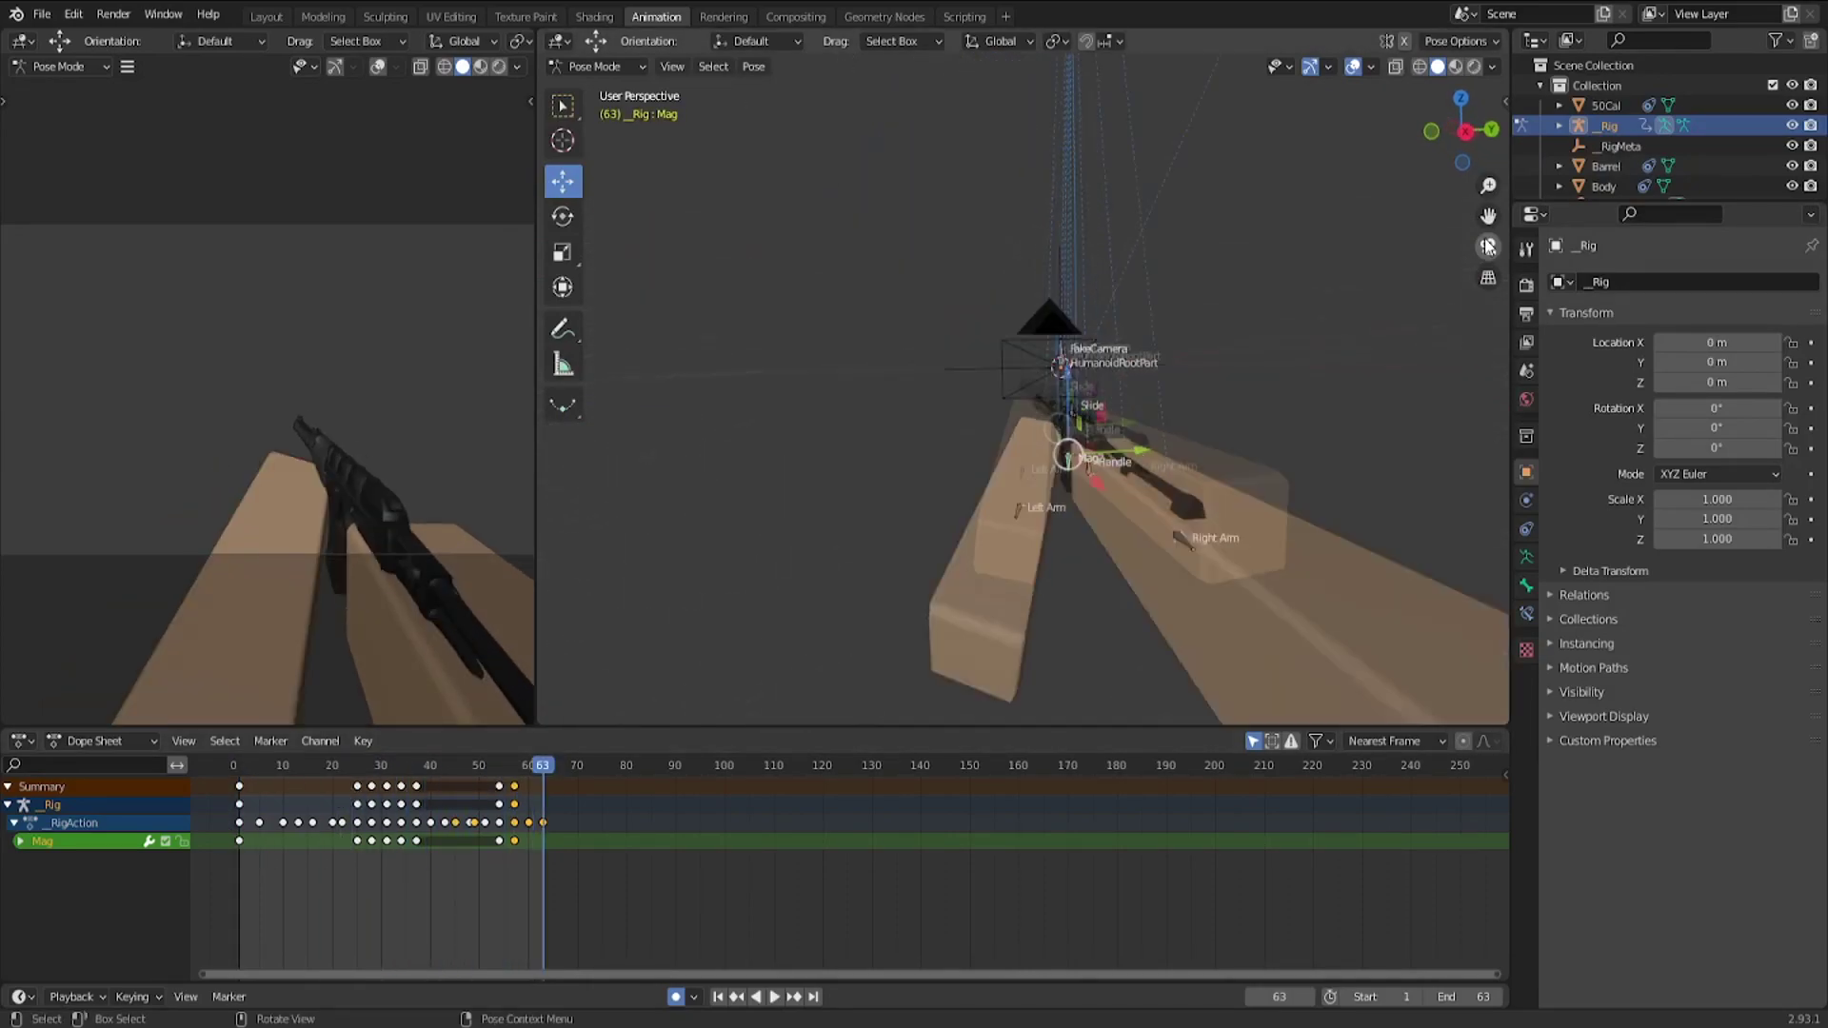
{"action": "left_click", "coordinate": [775, 998]}
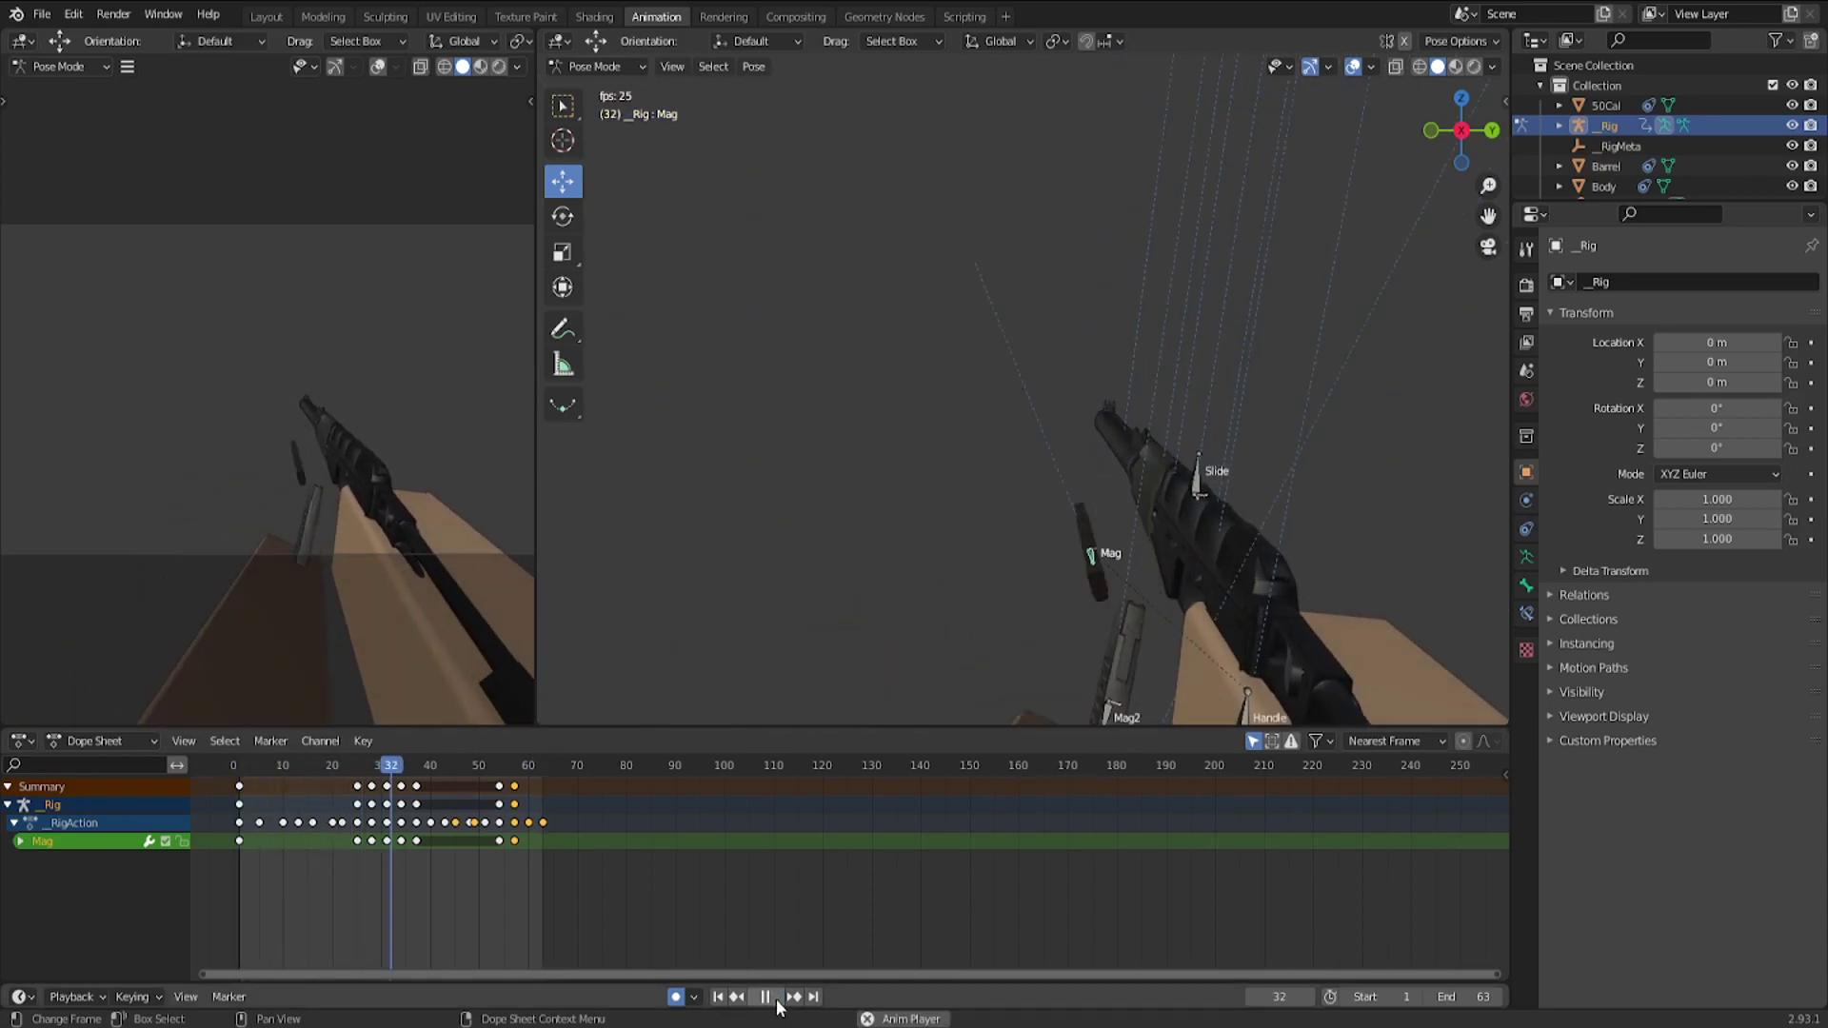